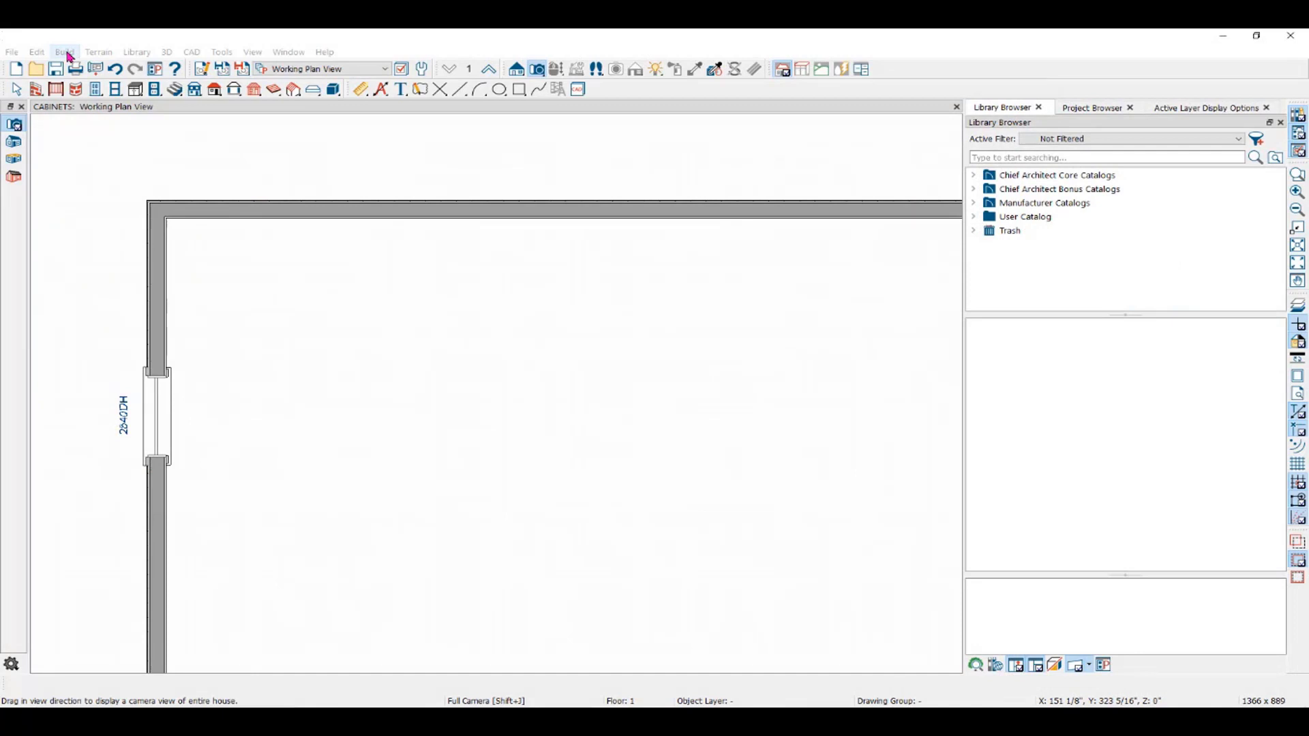
click(66, 53)
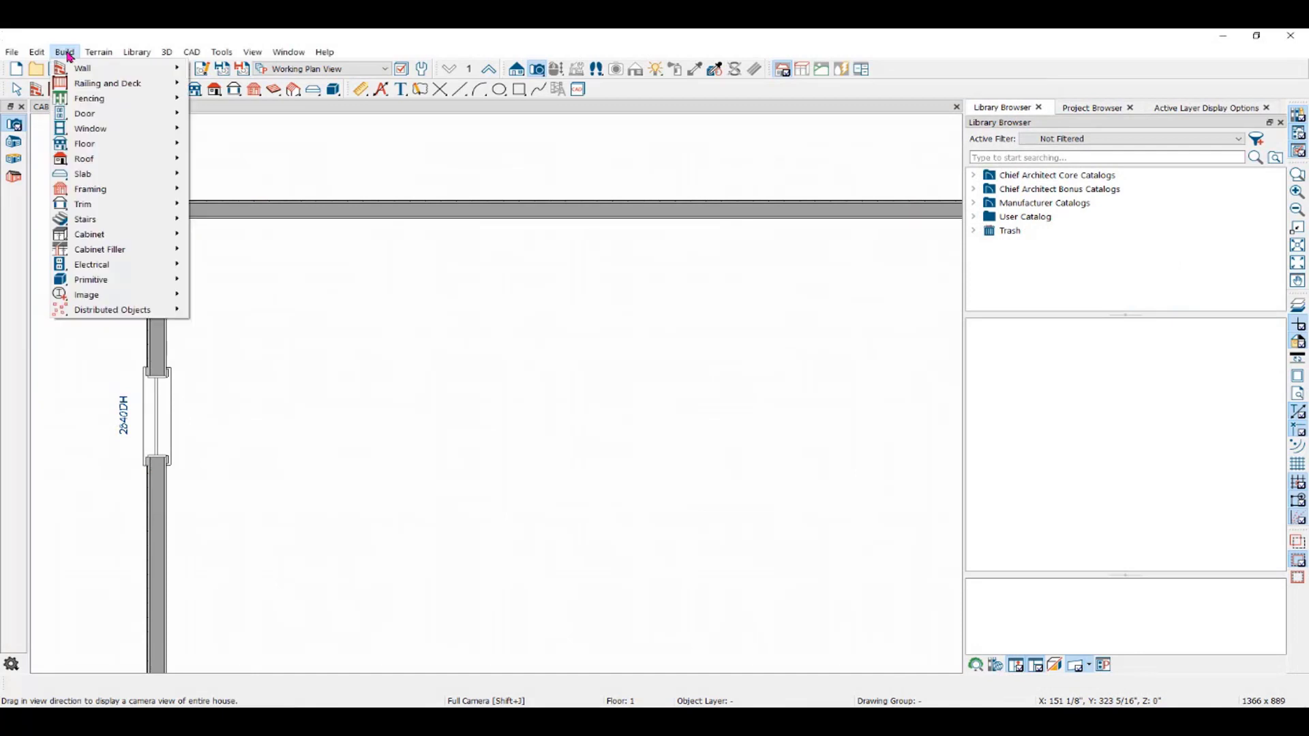
mouse_move(81, 236)
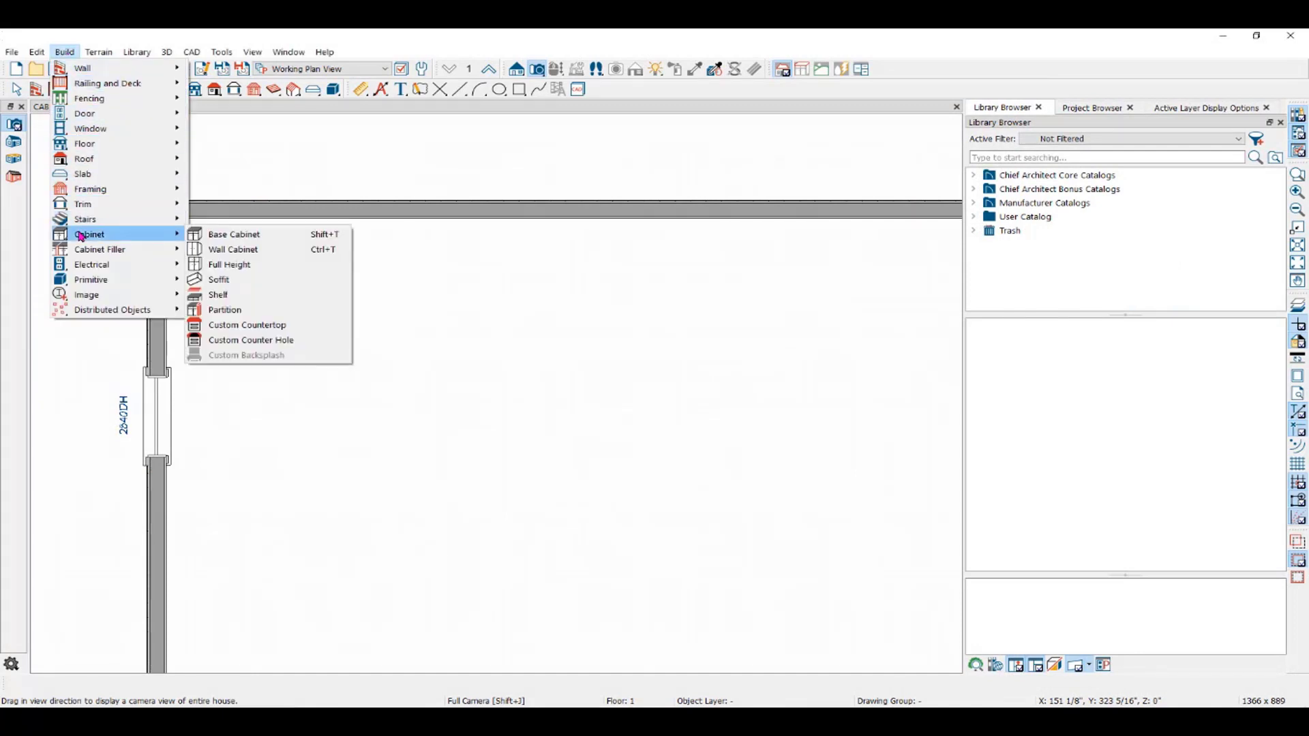
click(80, 236)
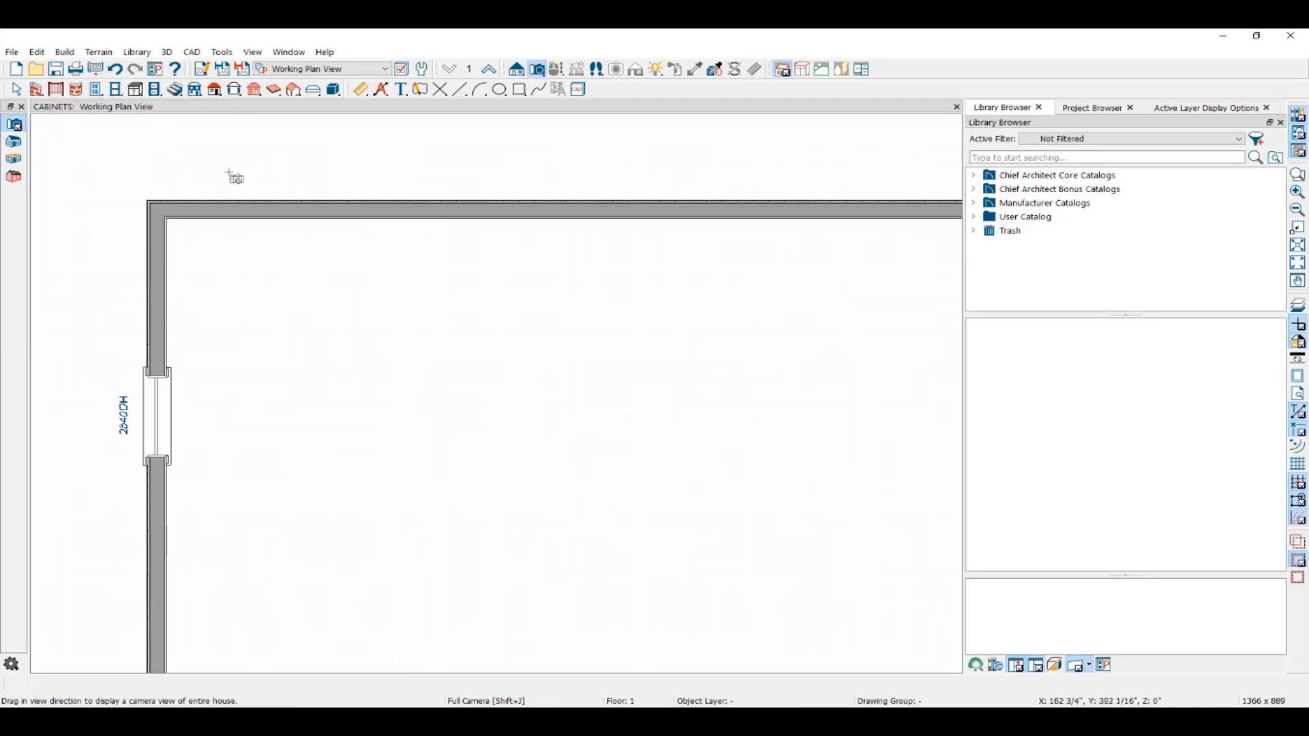
- Place two 24-inch base cabinets side by side against the room's upper wall in the plan
click(136, 90)
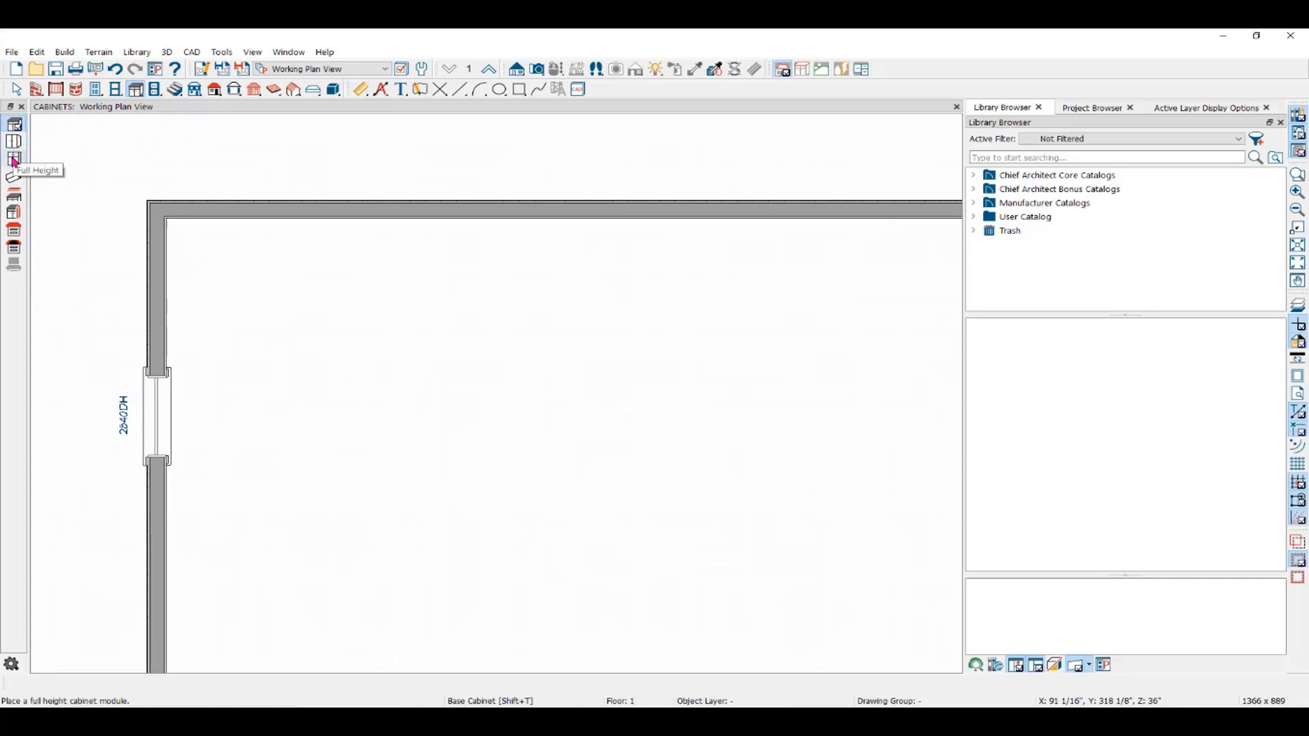
click(15, 125)
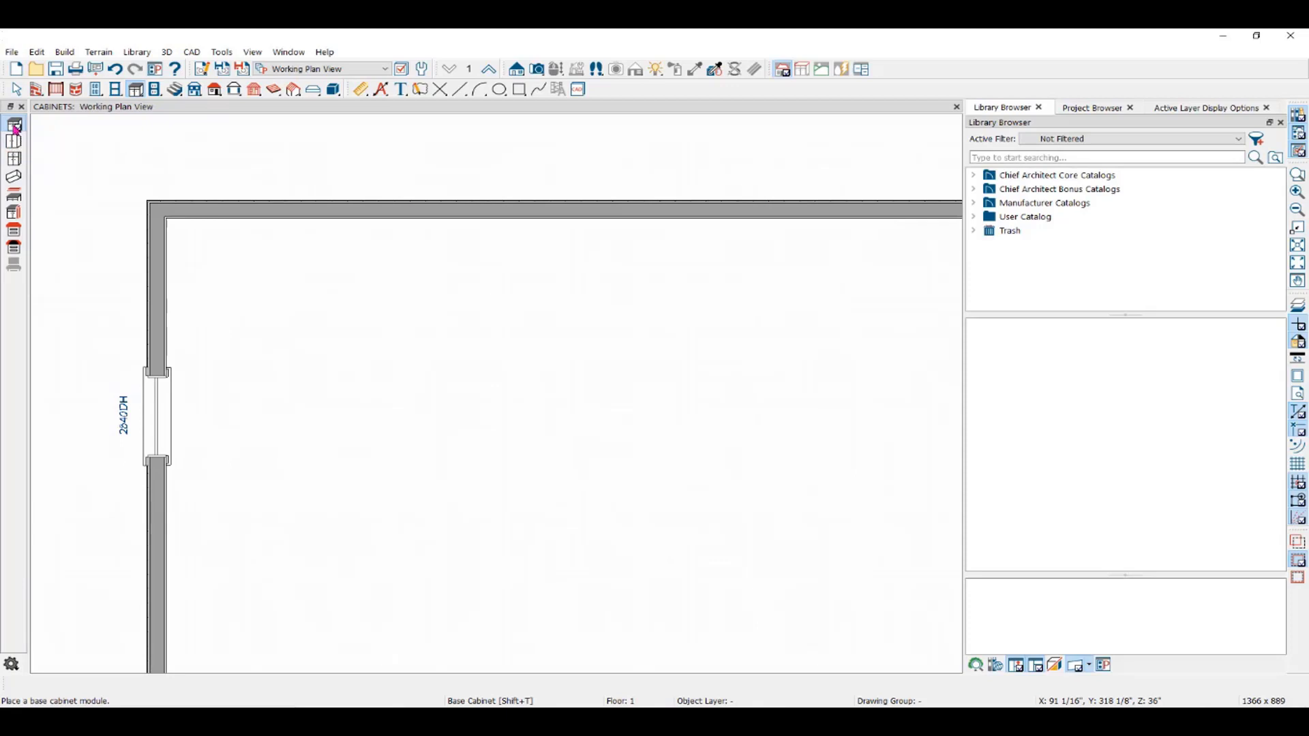
click(337, 252)
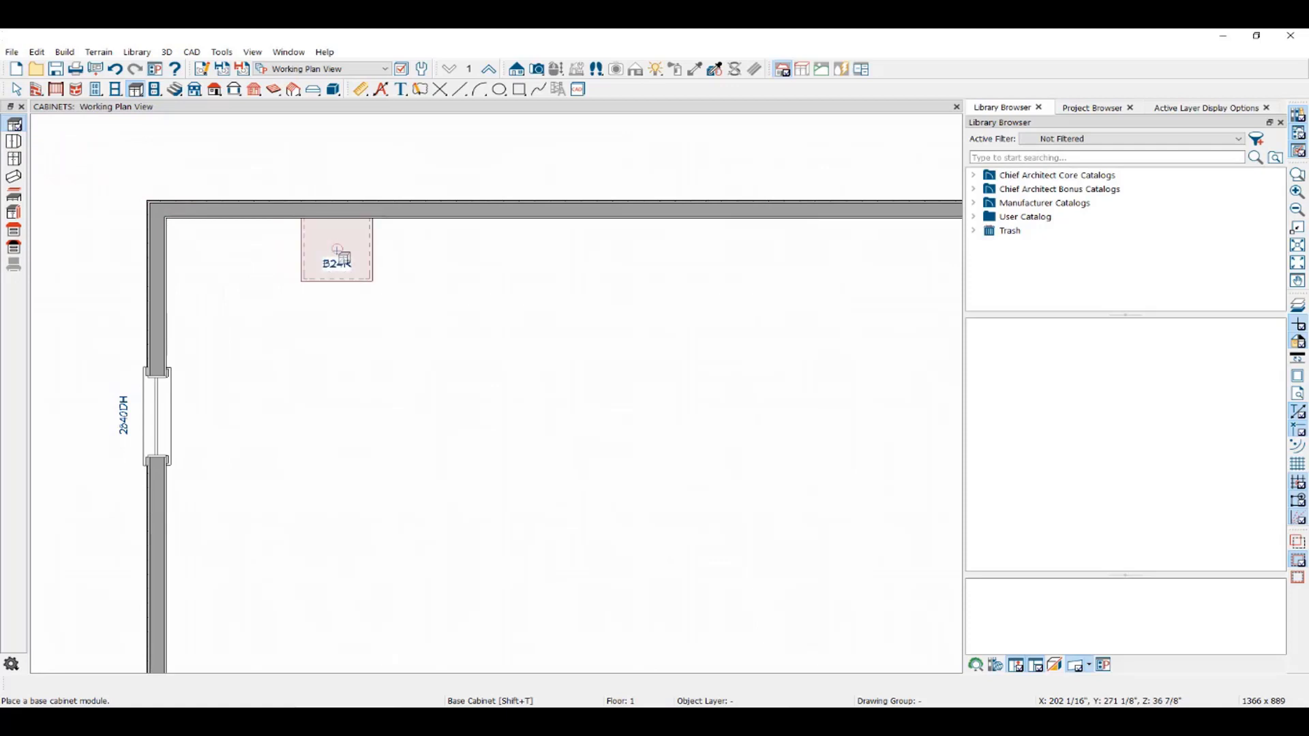
click(405, 253)
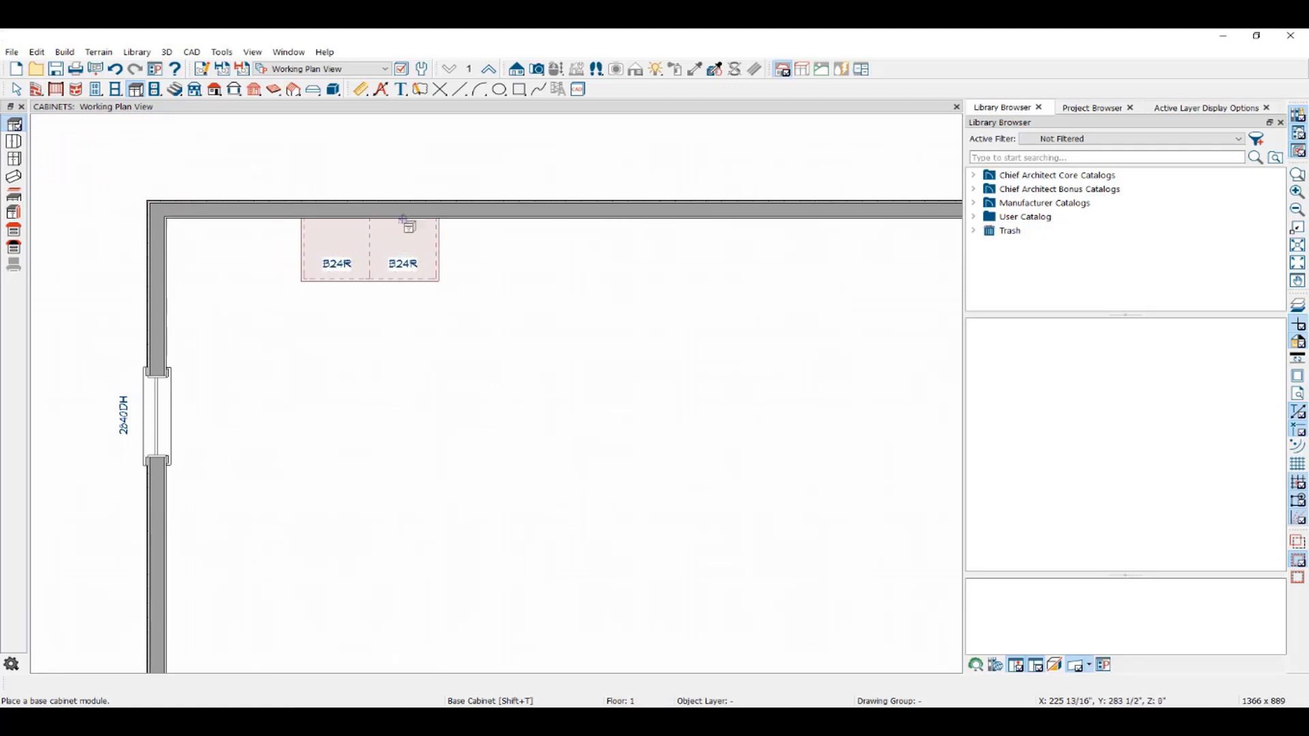
- Create a full camera view facing the room's corner by the window and place a base cabinet in that corner
click(537, 69)
drag(443, 523, 311, 345)
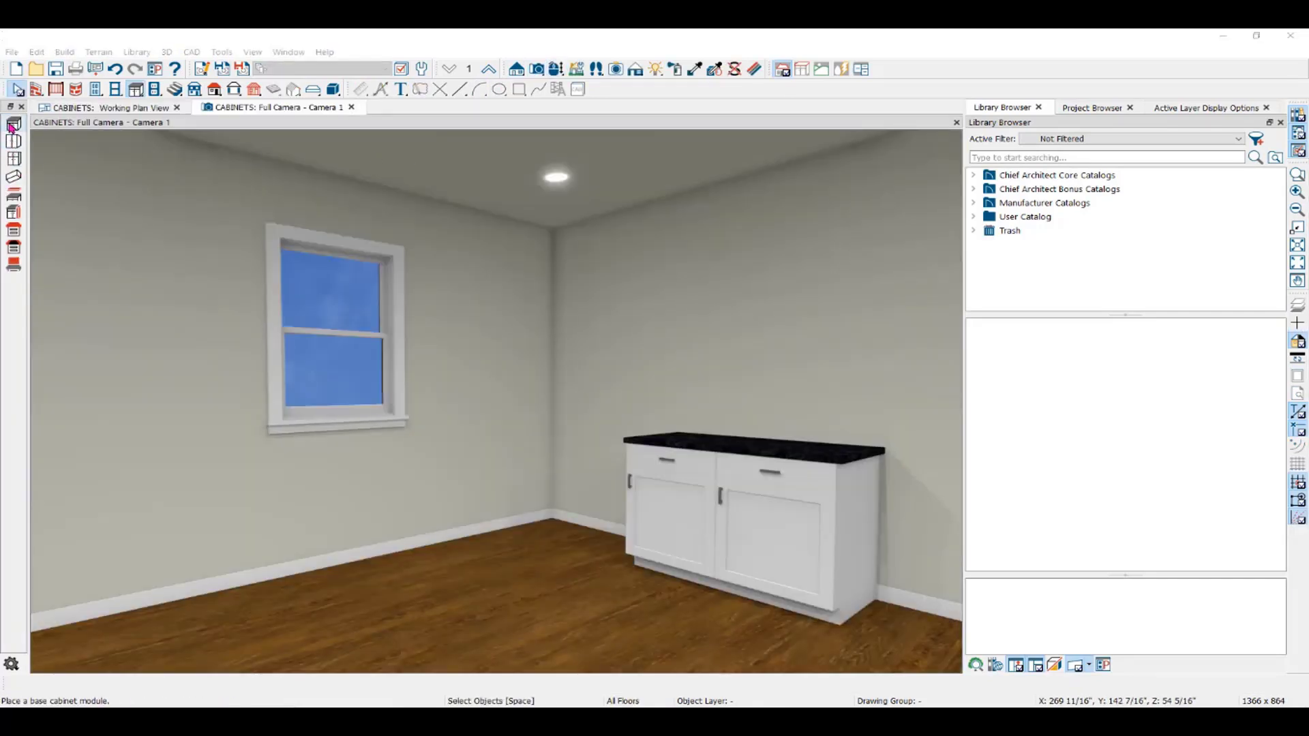
click(12, 125)
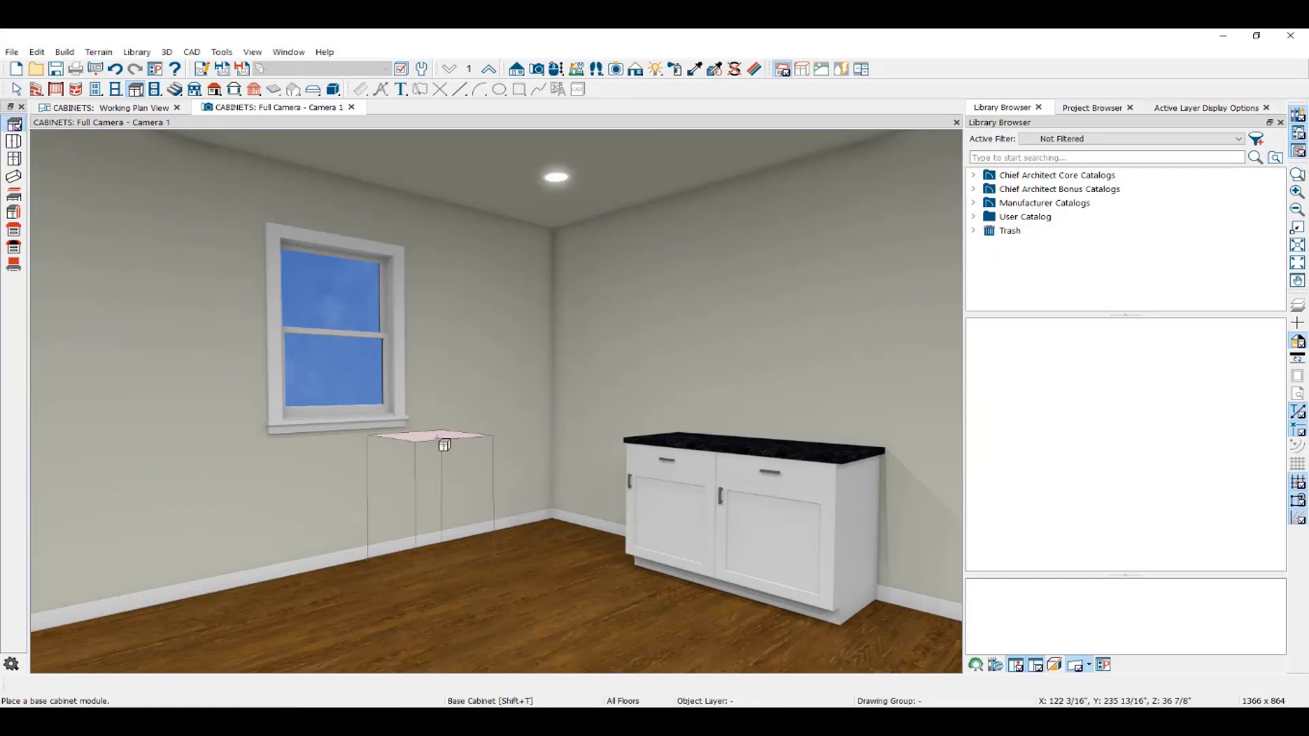
click(552, 451)
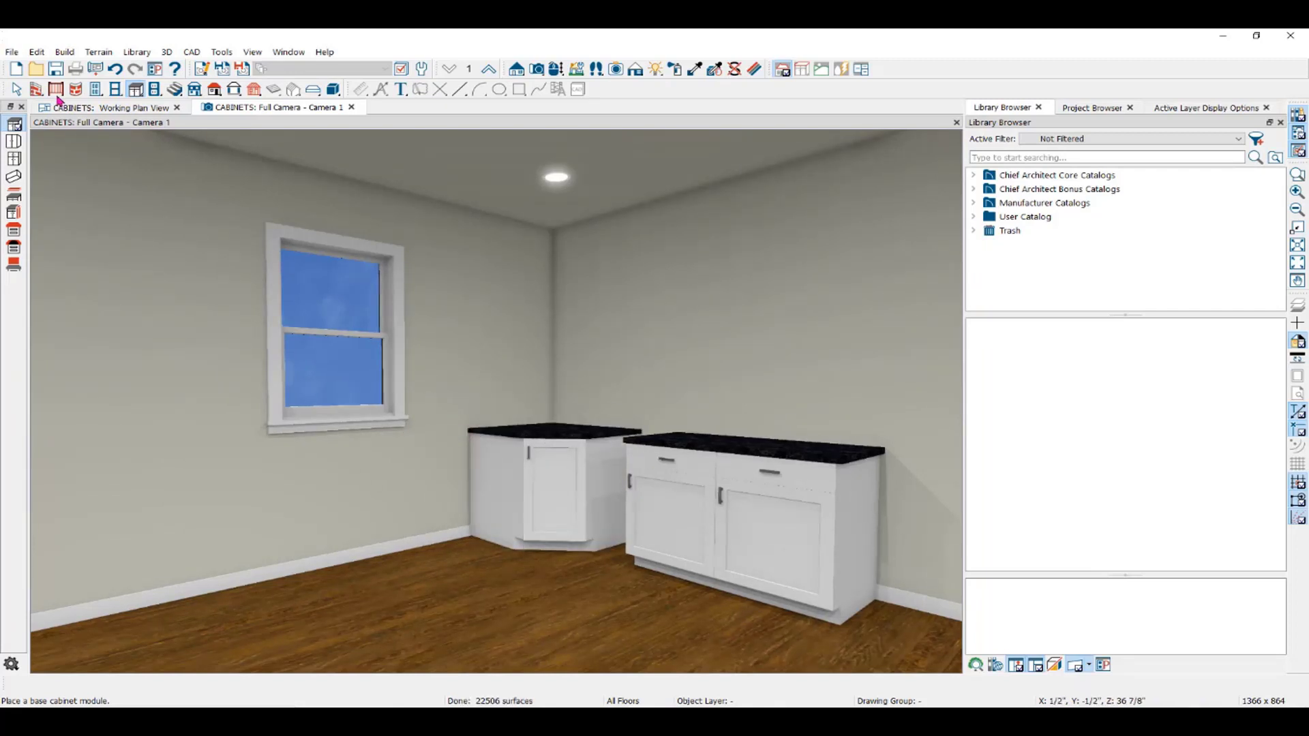
- Place a wall cabinet above the pair of base cabinets and another in the corner above the corner base cabinet
click(14, 141)
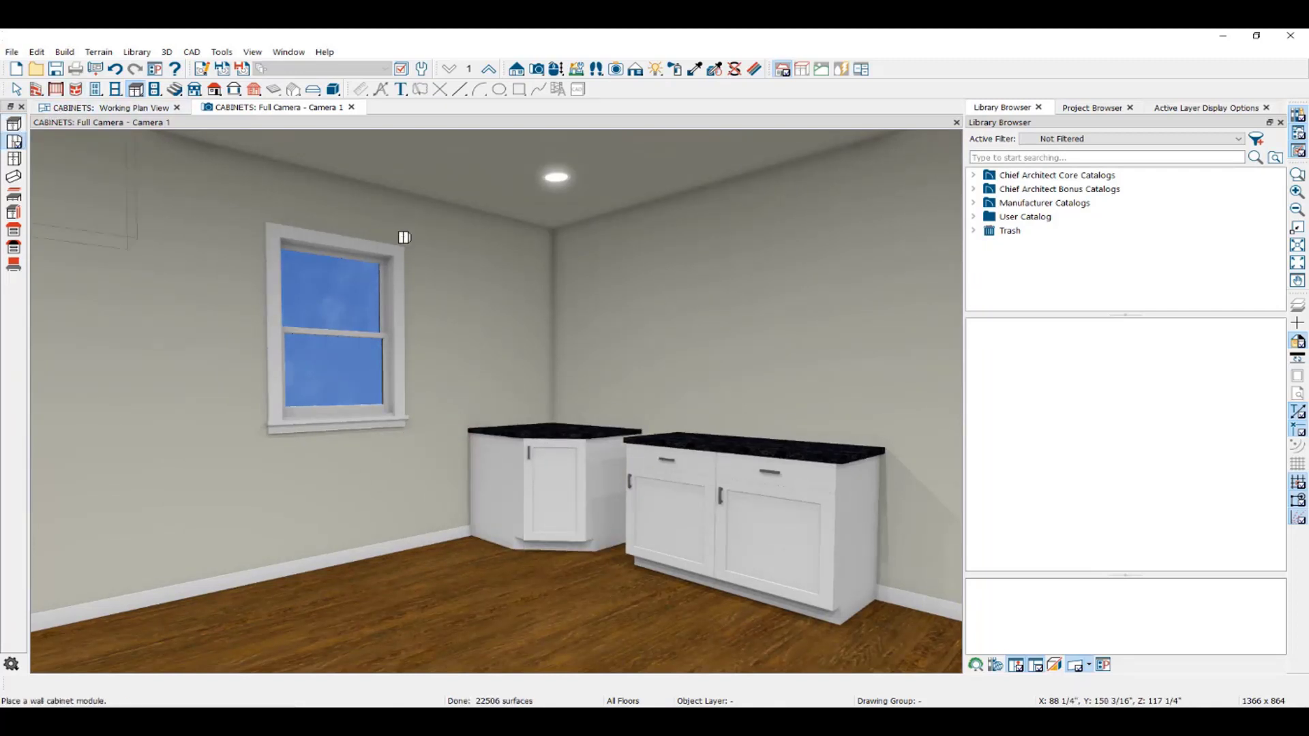
click(738, 295)
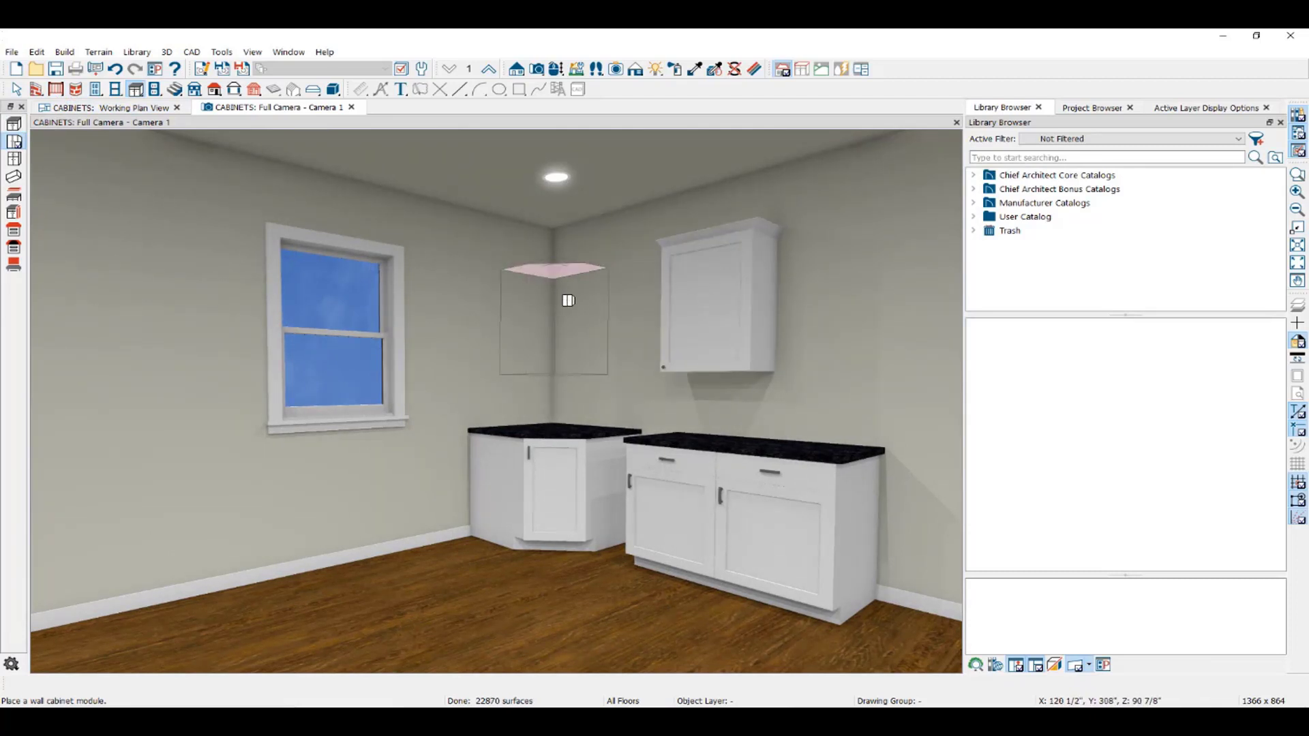
click(568, 301)
key(space)
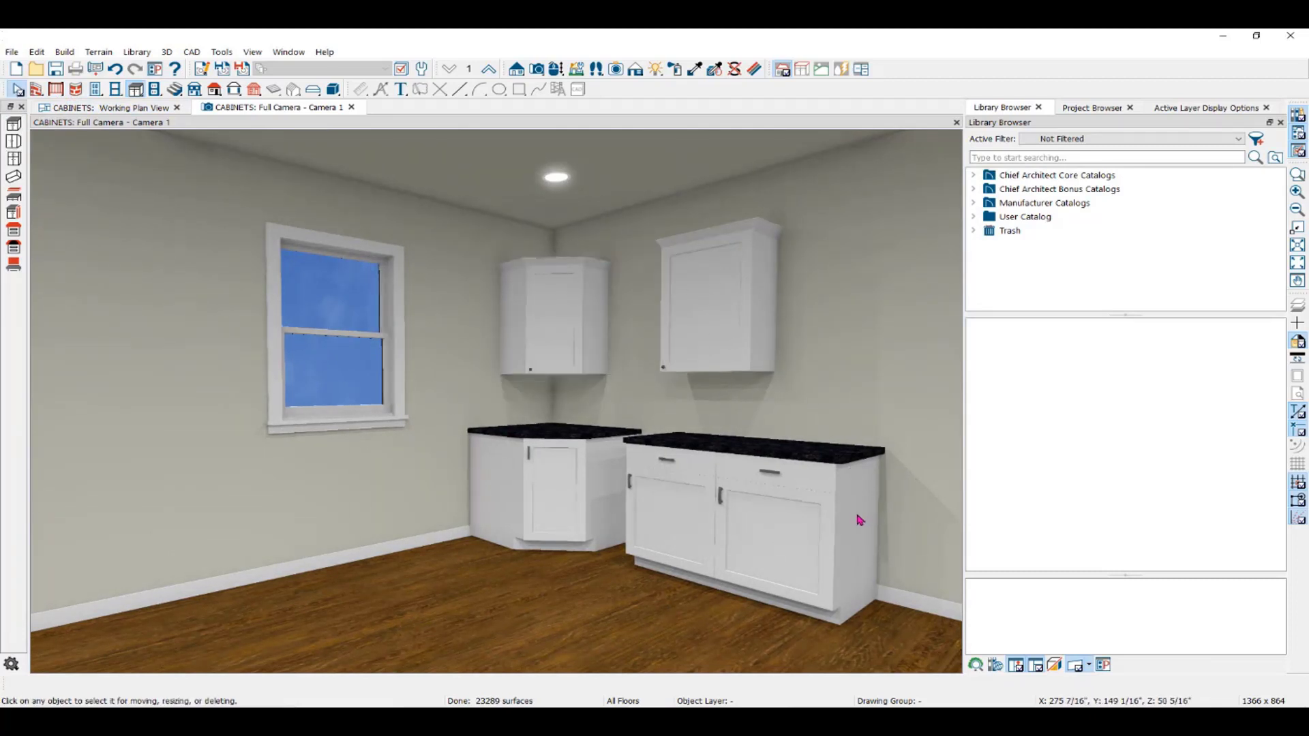
- Stretch the outer base cabinet of the pair to a 36-inch depth and return it to 24 inches
click(859, 520)
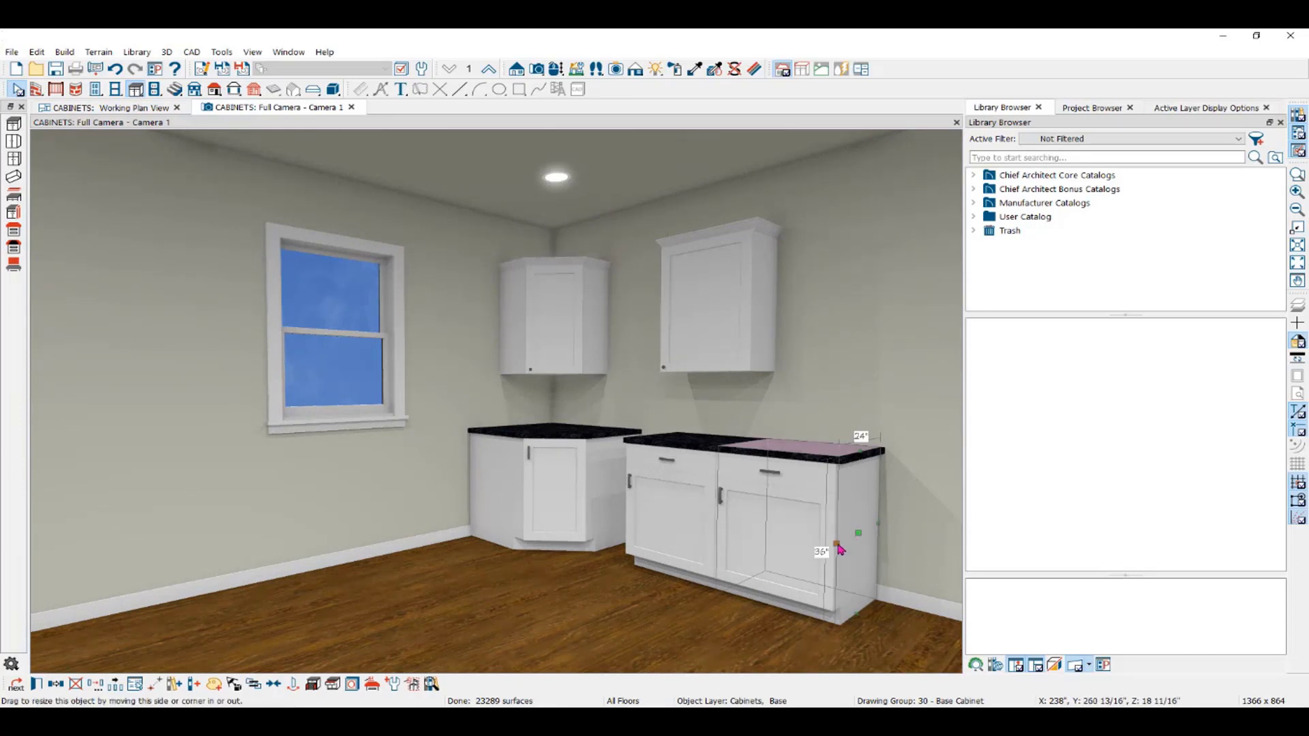
drag(821, 544, 814, 546)
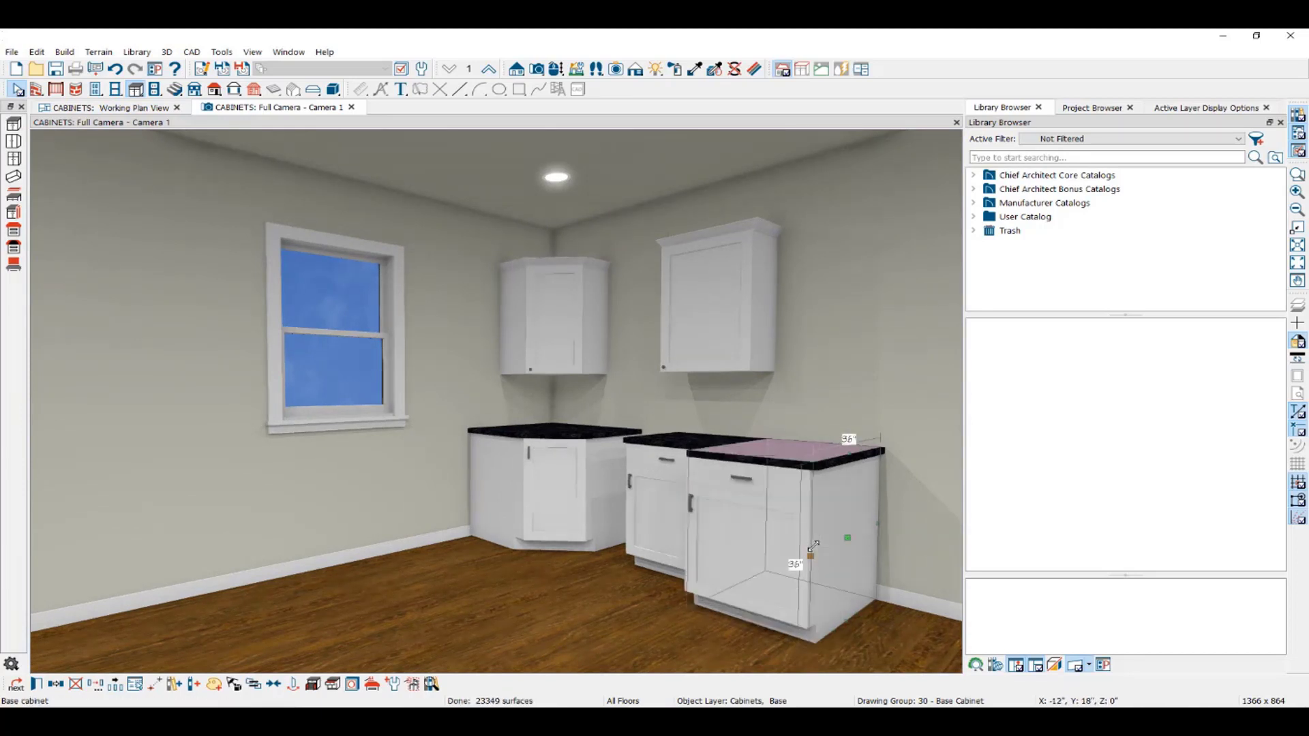
click(771, 537)
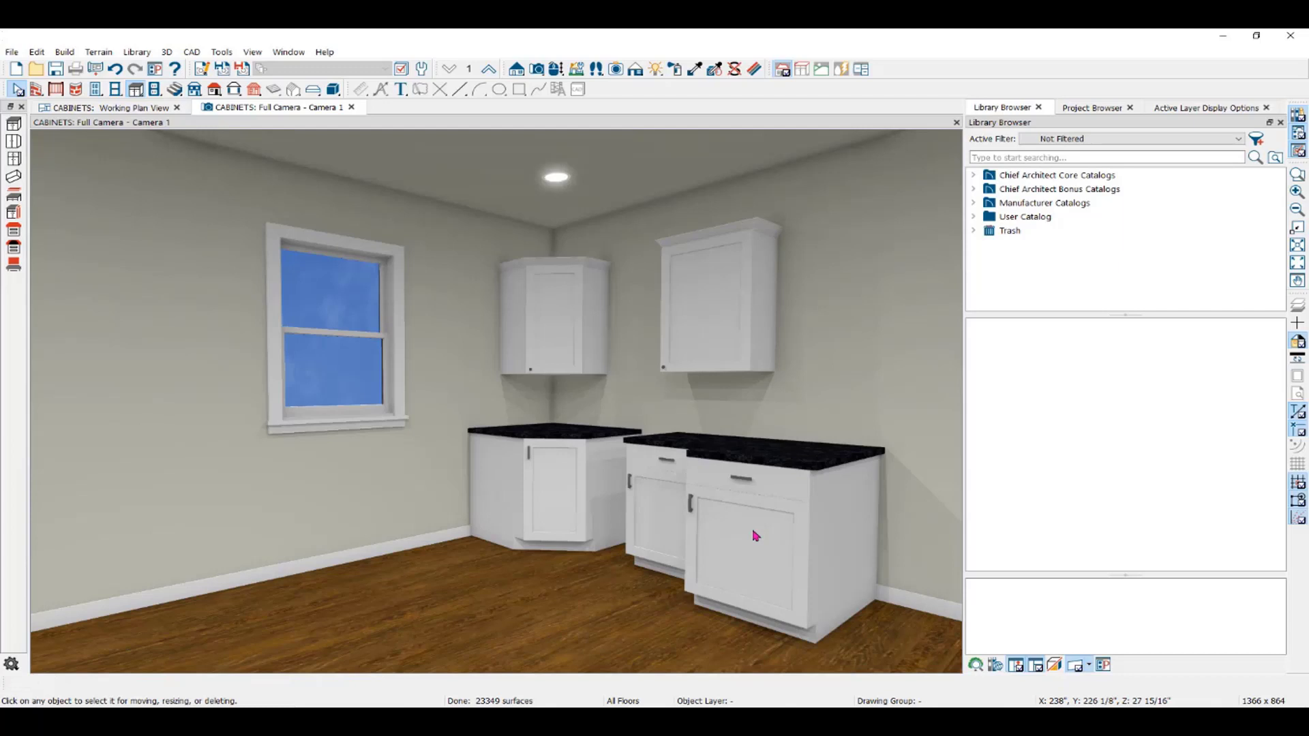
drag(811, 556, 835, 533)
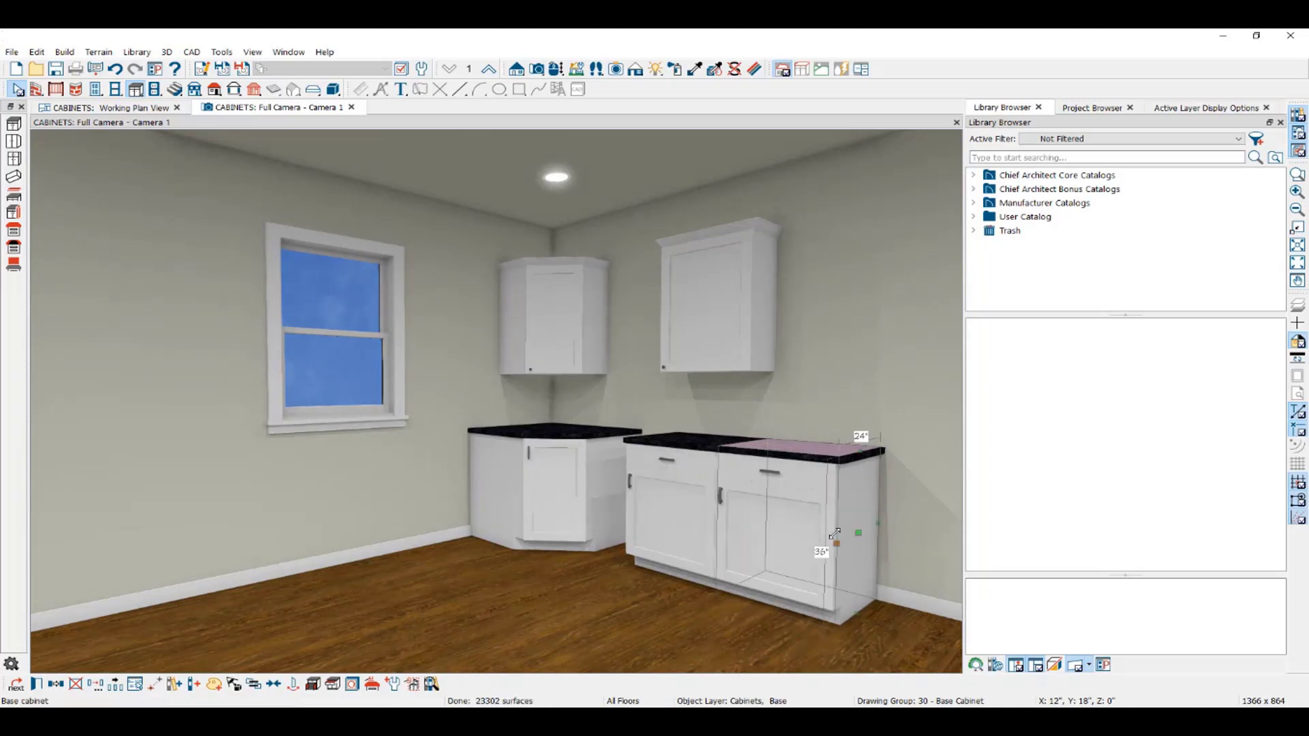
key(Escape)
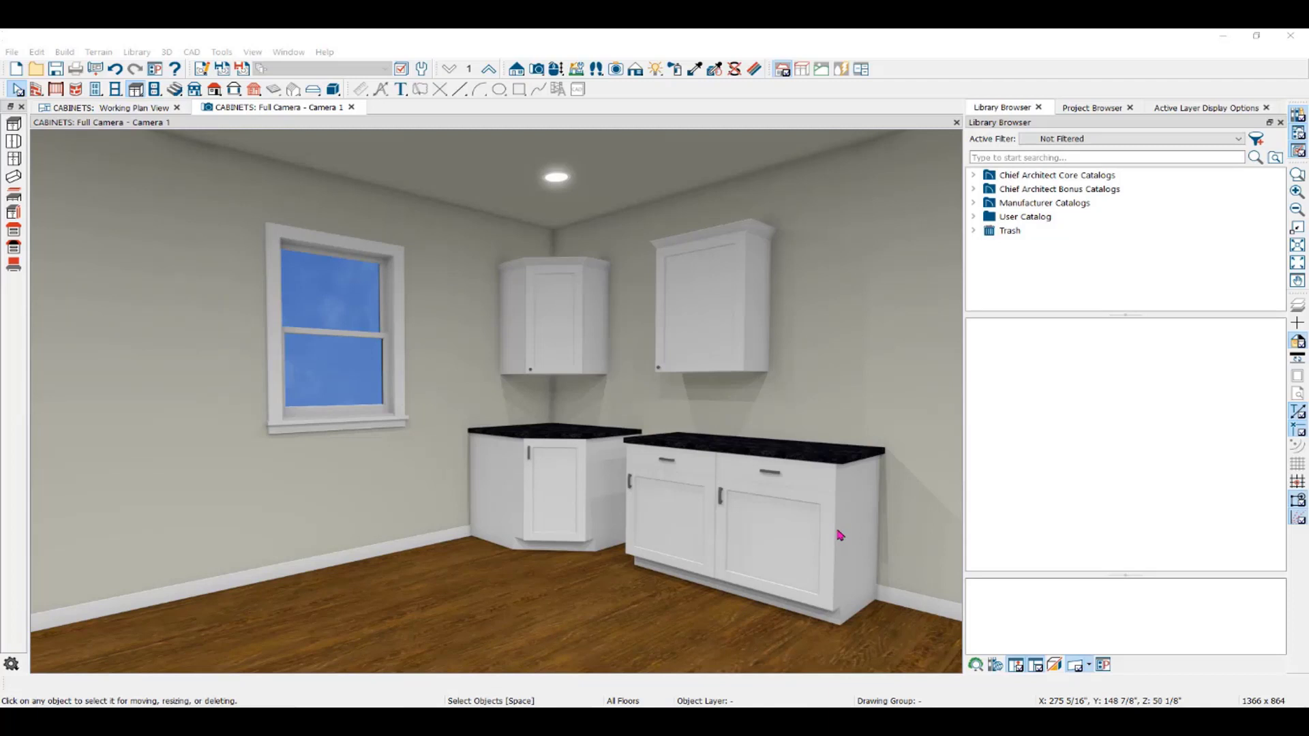
- In the plan view, move the offset B24R base cabinet flush against the wall and the neighbouring base cabinet
click(149, 109)
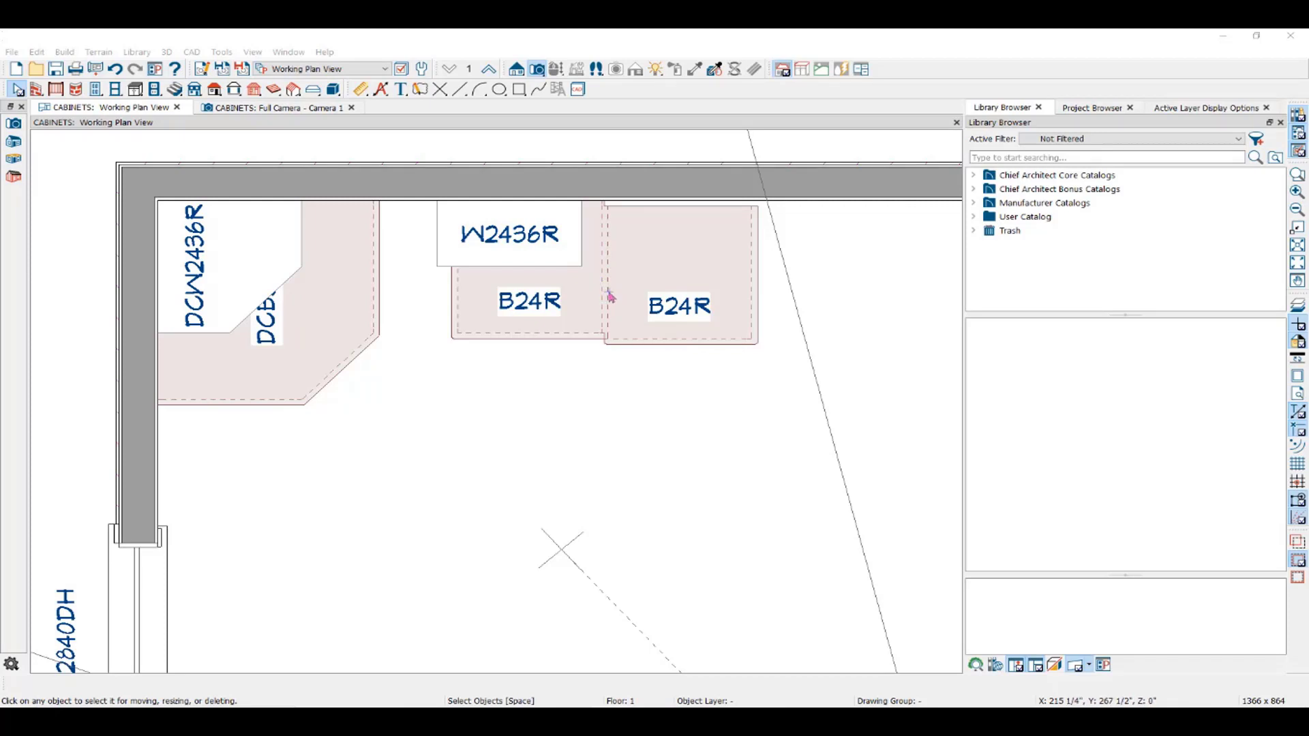
click(638, 273)
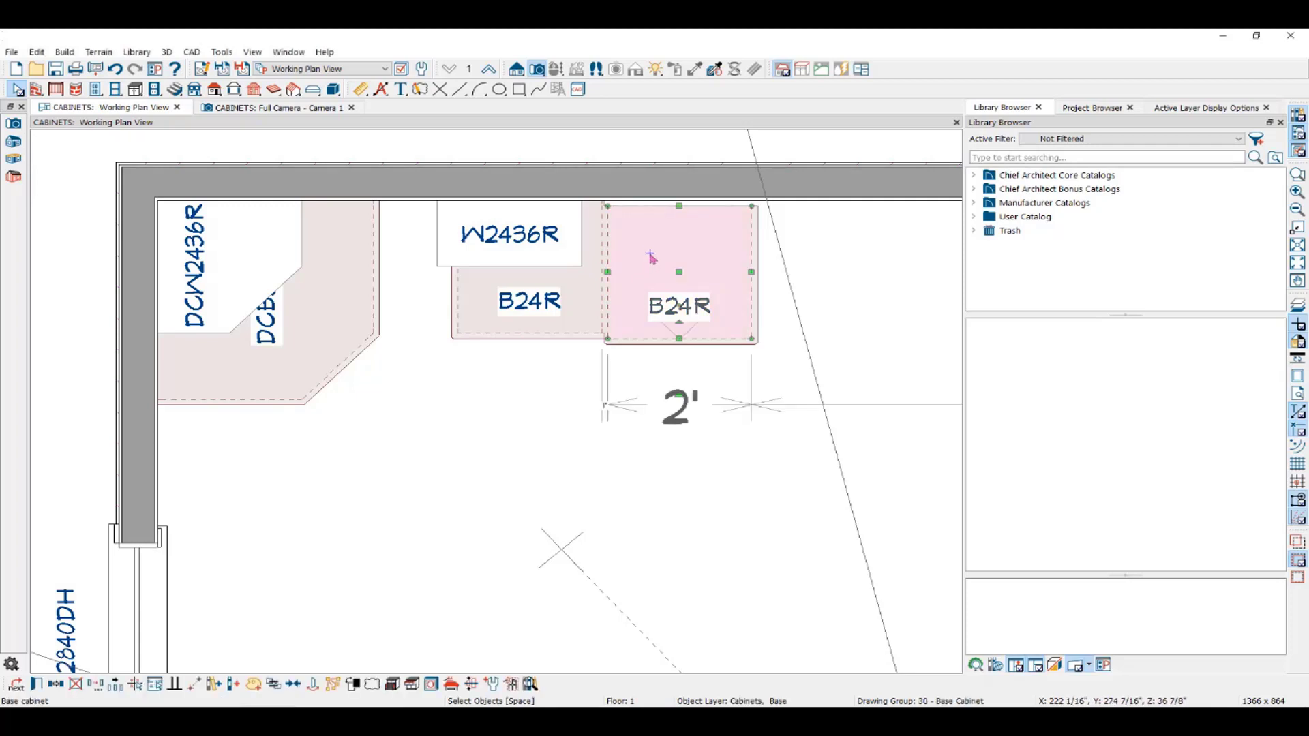
mouse_move(681, 272)
mouse_down()
mouse_move(680, 260)
mouse_move(657, 262)
mouse_up()
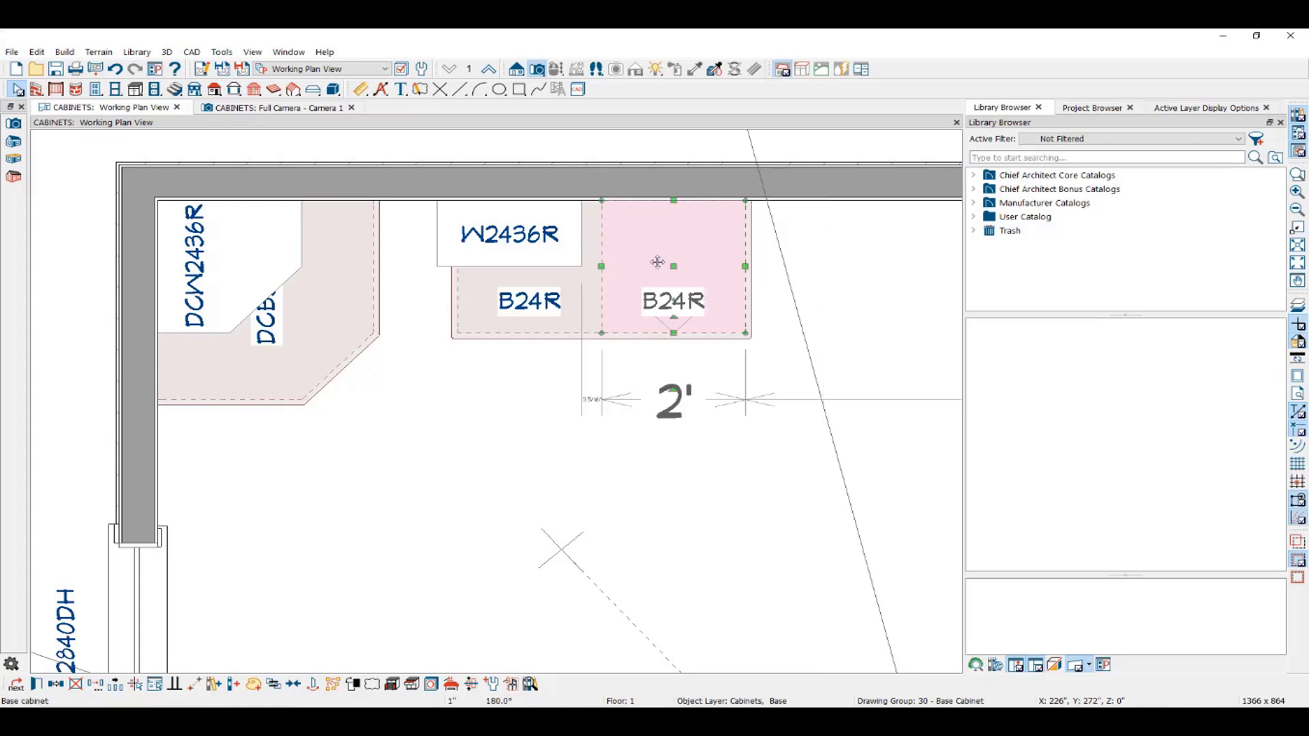
key(Escape)
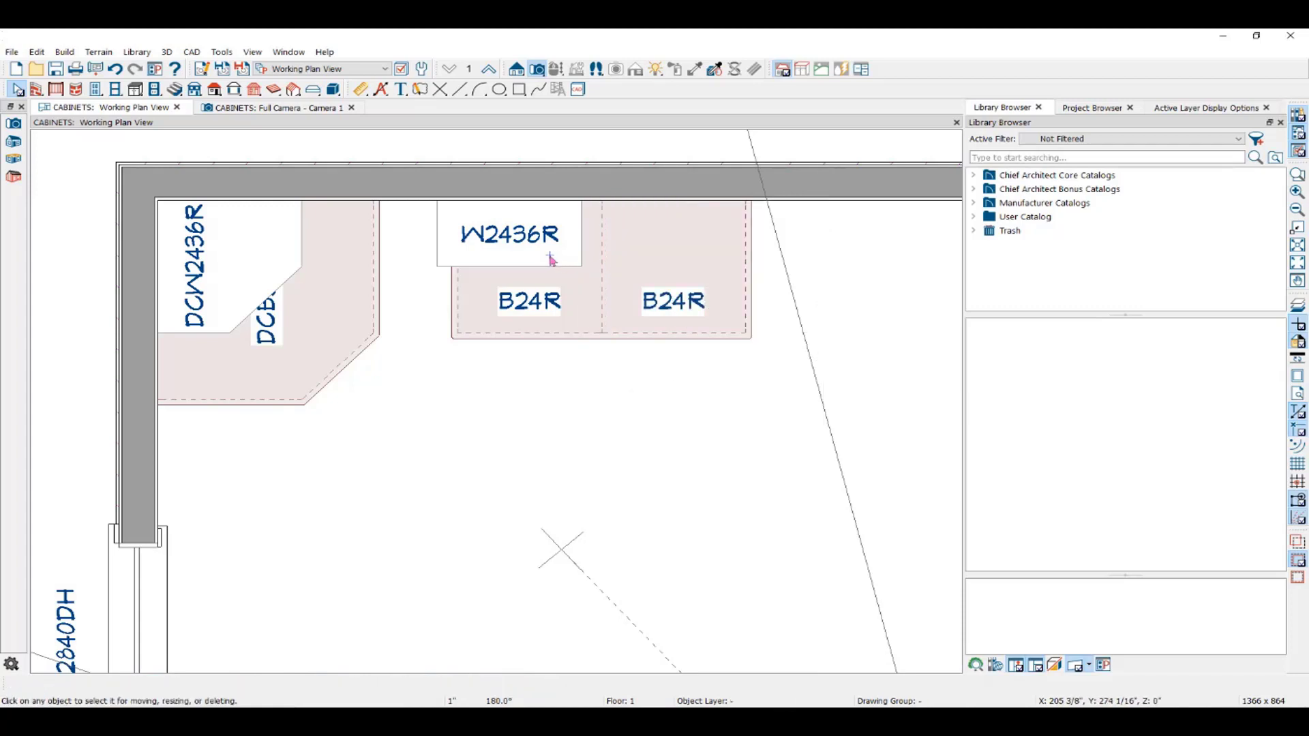
- Center the W2436R wall cabinet on the B24R base cabinet beneath it
click(551, 259)
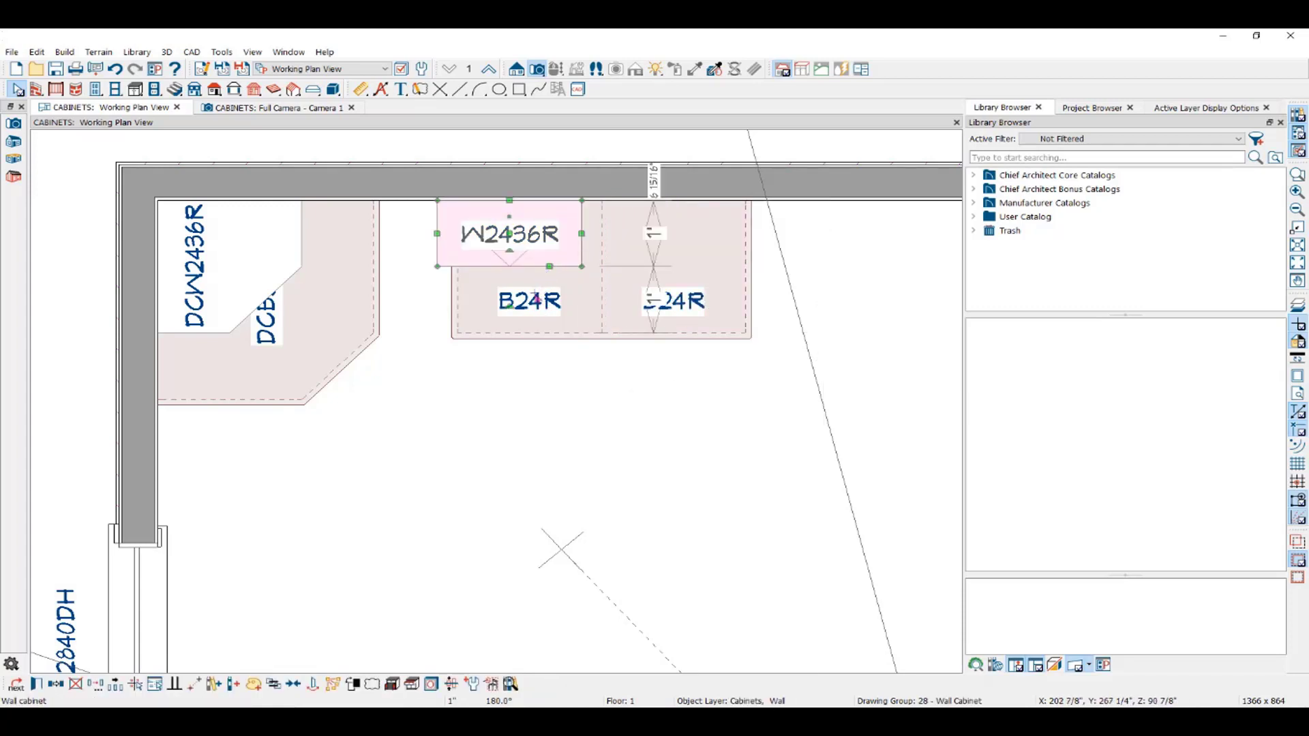
click(295, 688)
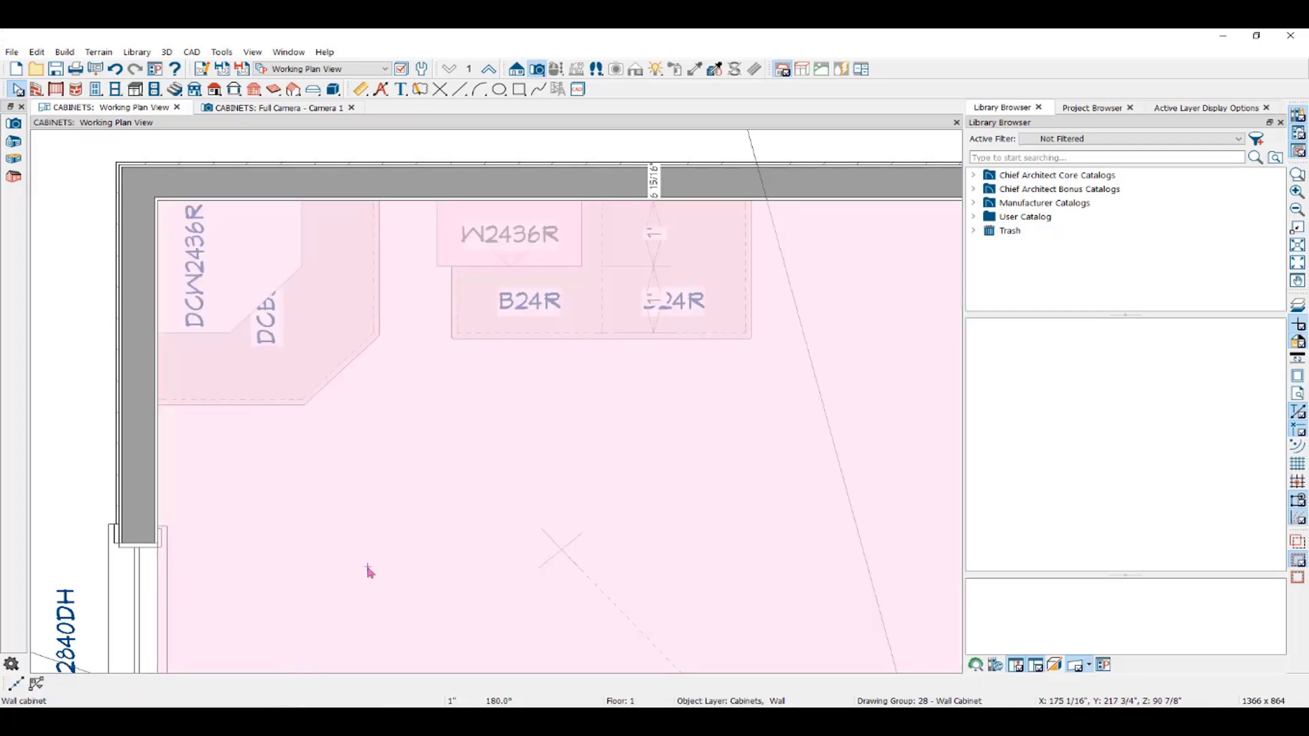
click(520, 328)
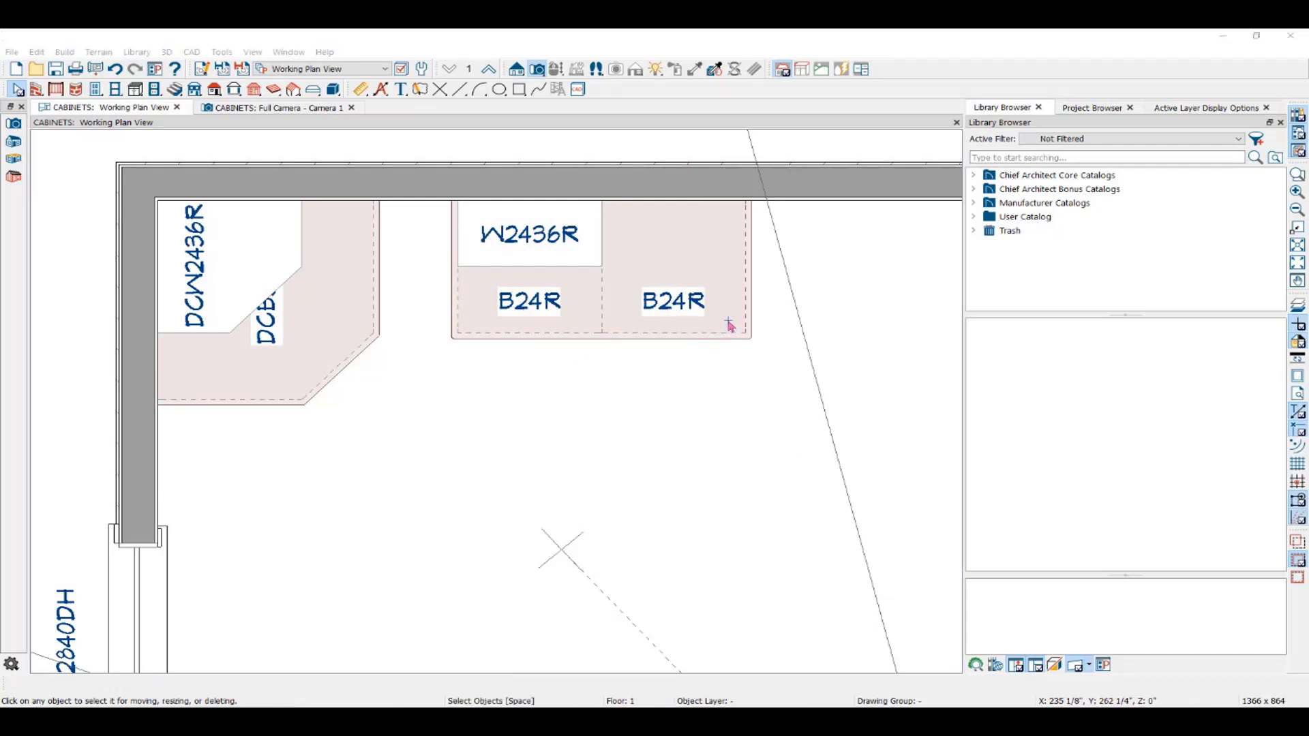
click(729, 325)
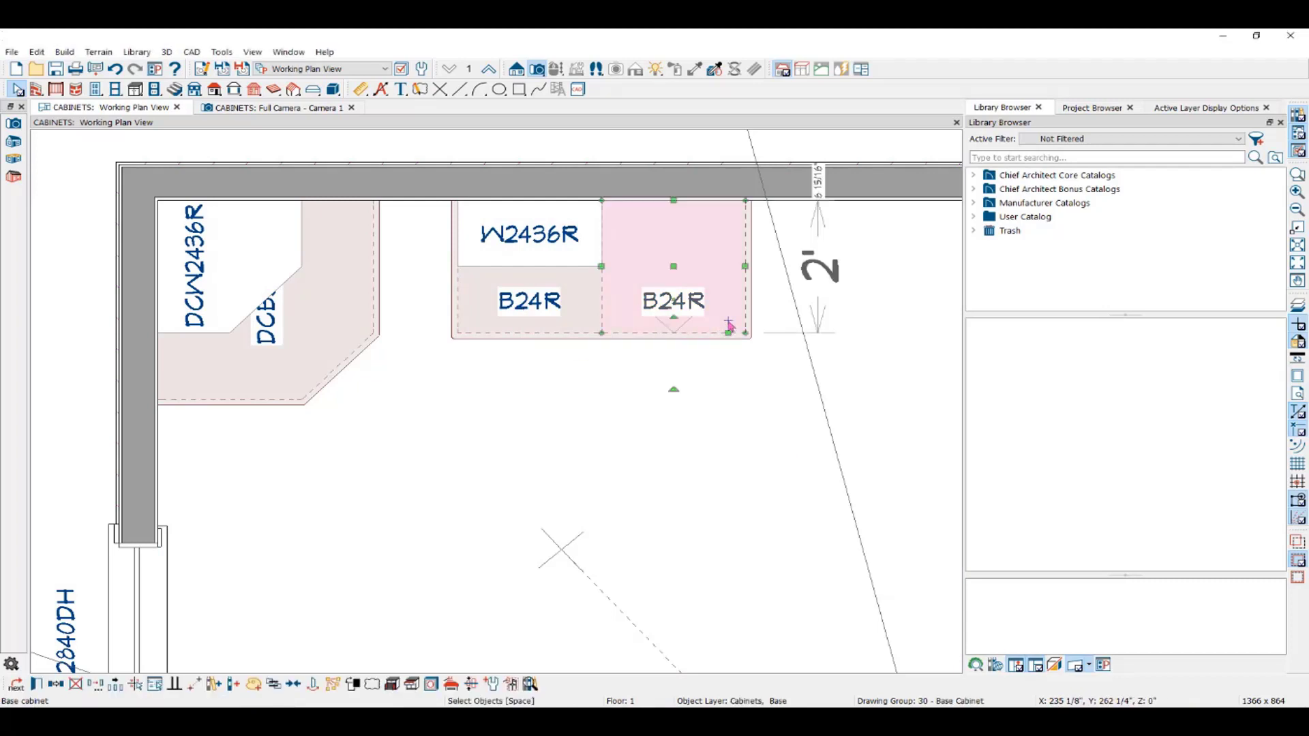
click(37, 685)
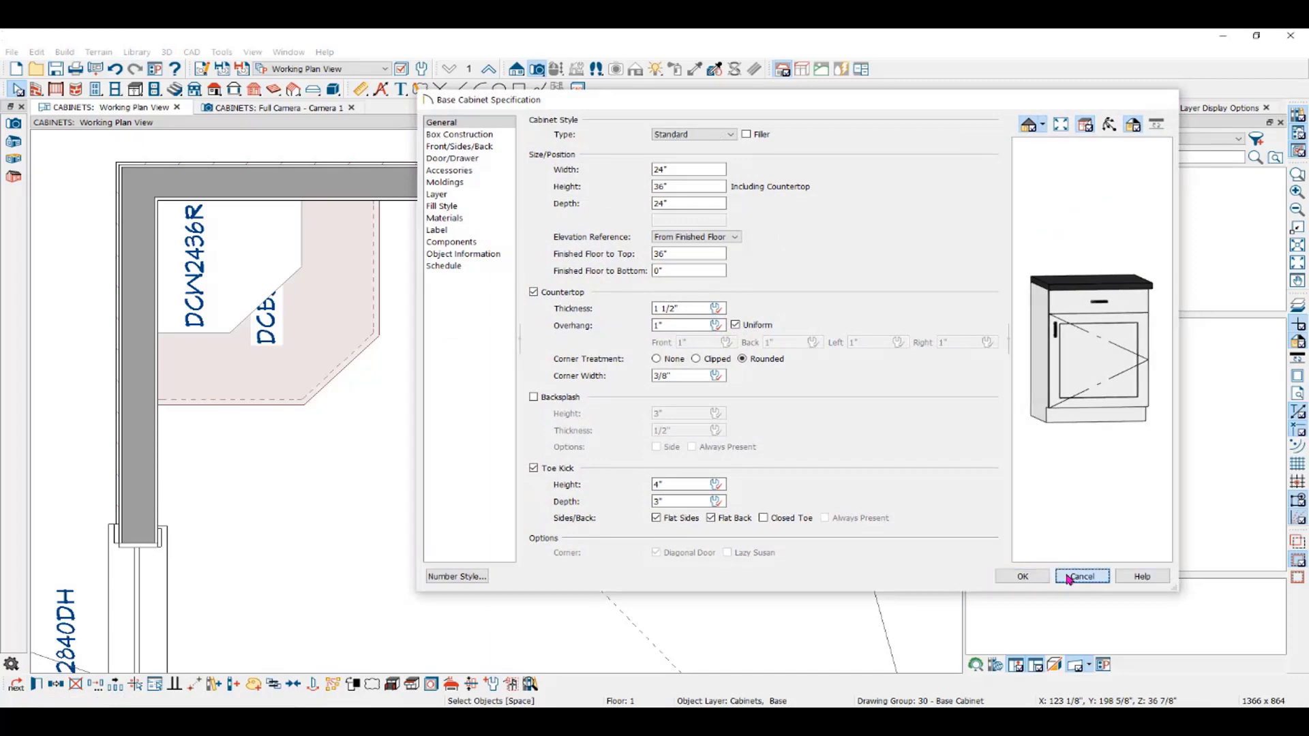
click(1081, 576)
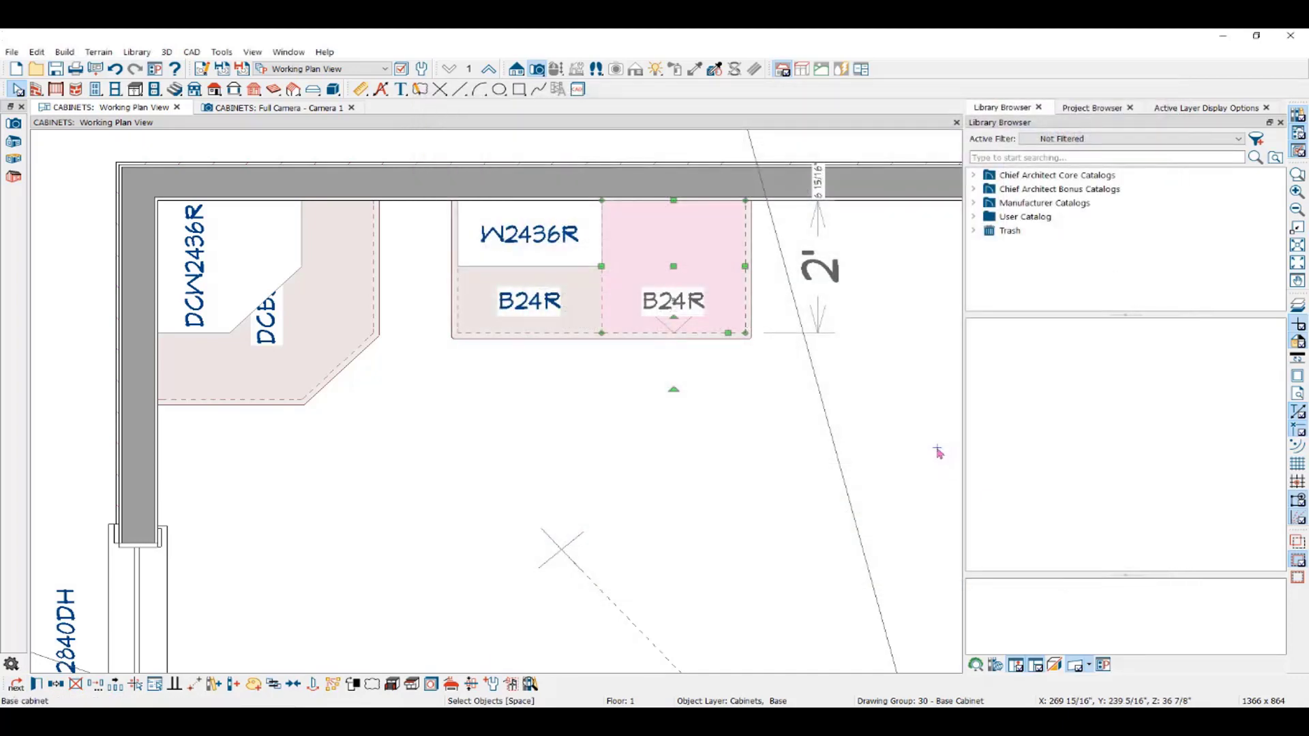
- Open the specification of the B24R base cabinet farthest from the corner and set its width to 36 inches
click(715, 248)
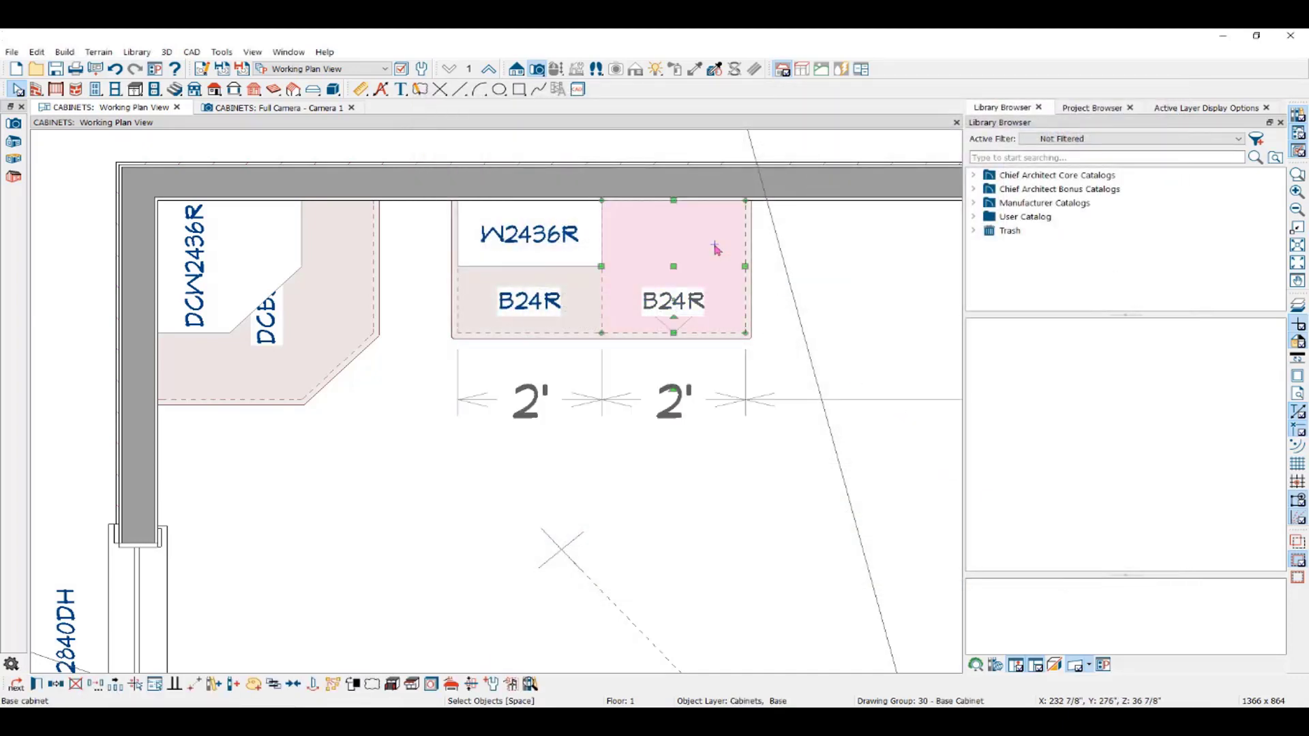
double_click(715, 248)
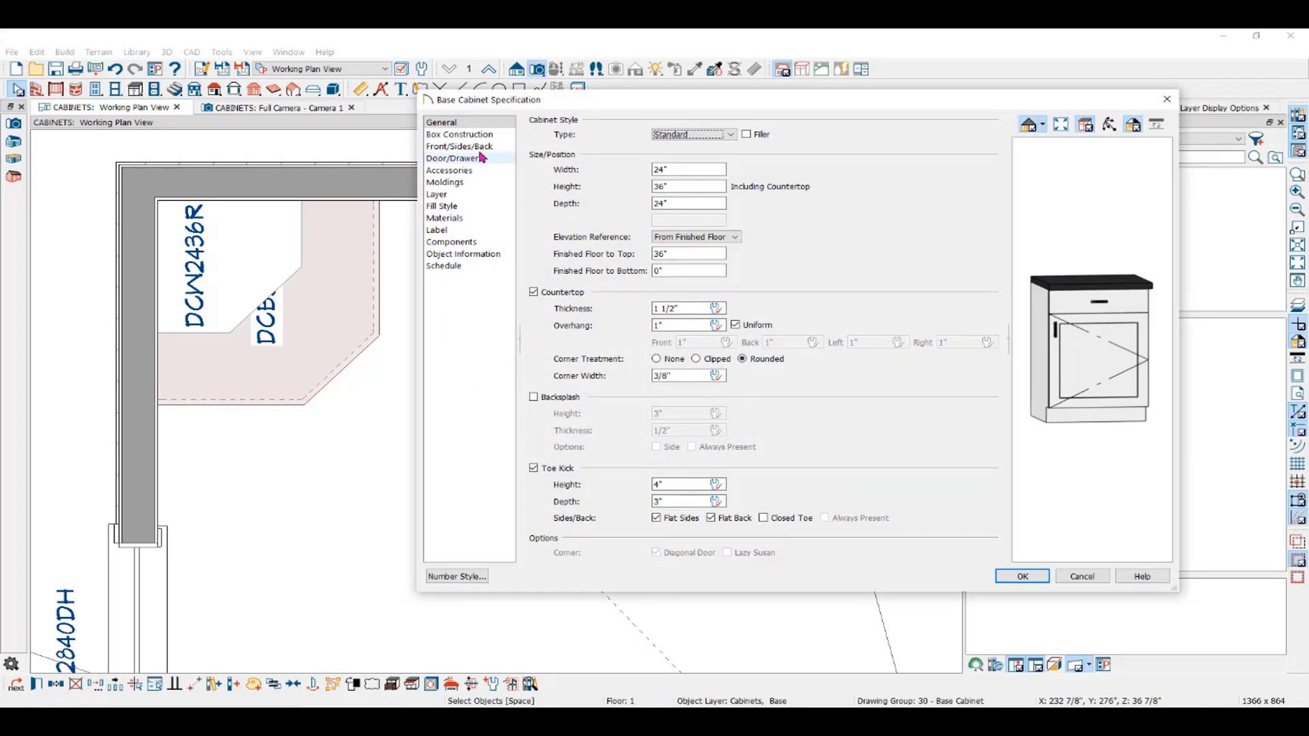
drag(684, 170, 614, 173)
text(36)
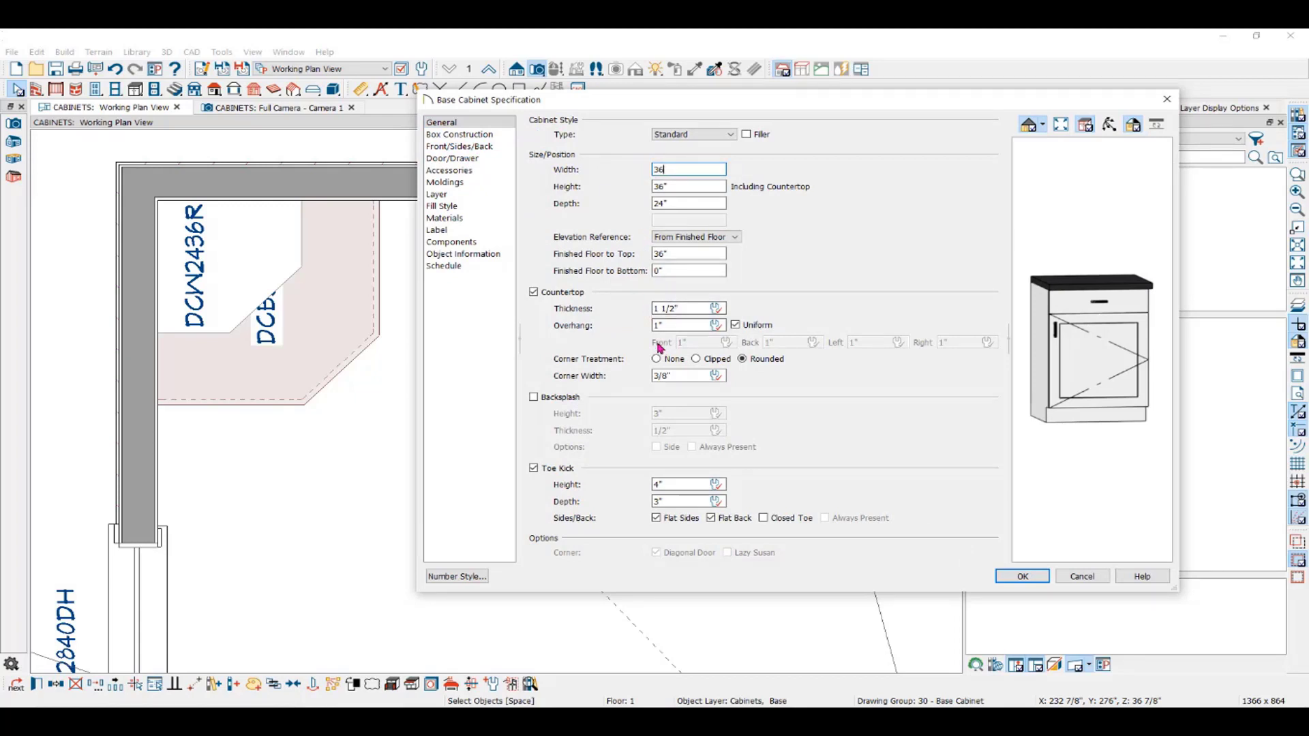
- Turn the cabinet's countertop off and back on, and add a backsplash
click(533, 294)
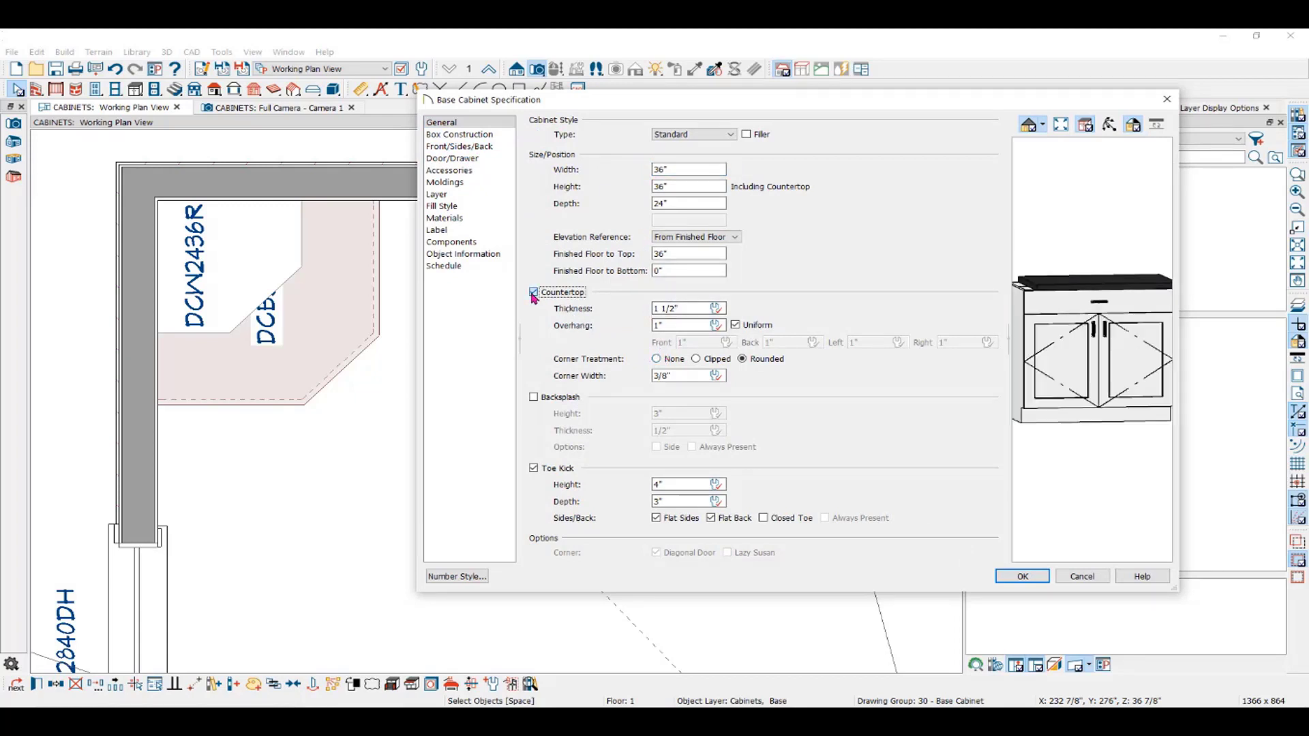
click(533, 294)
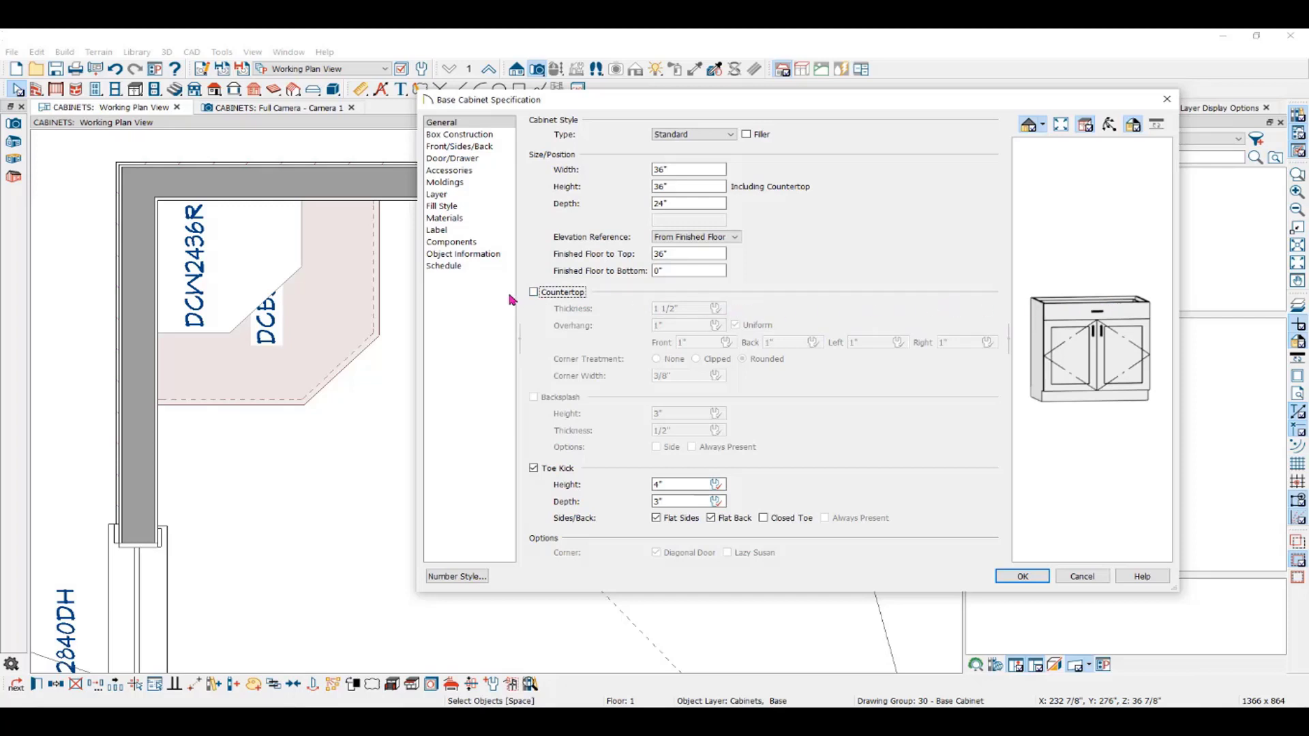
click(535, 293)
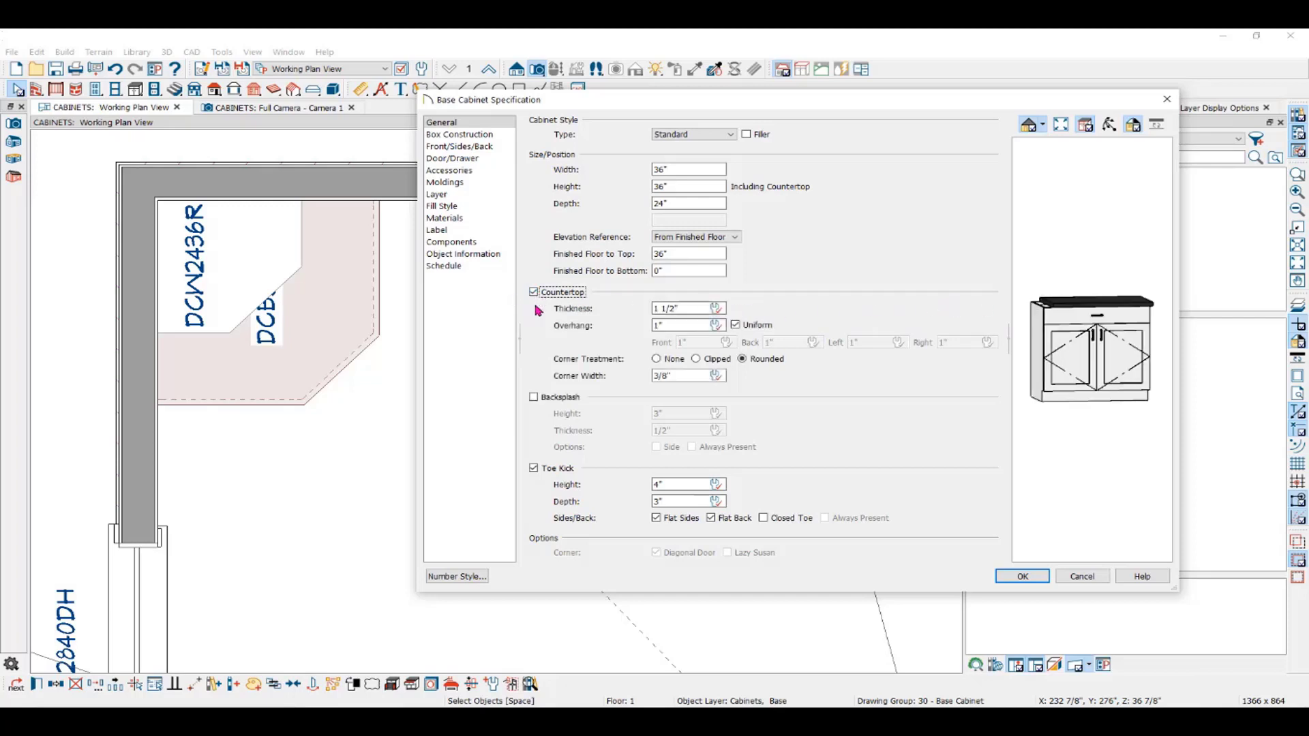
click(533, 400)
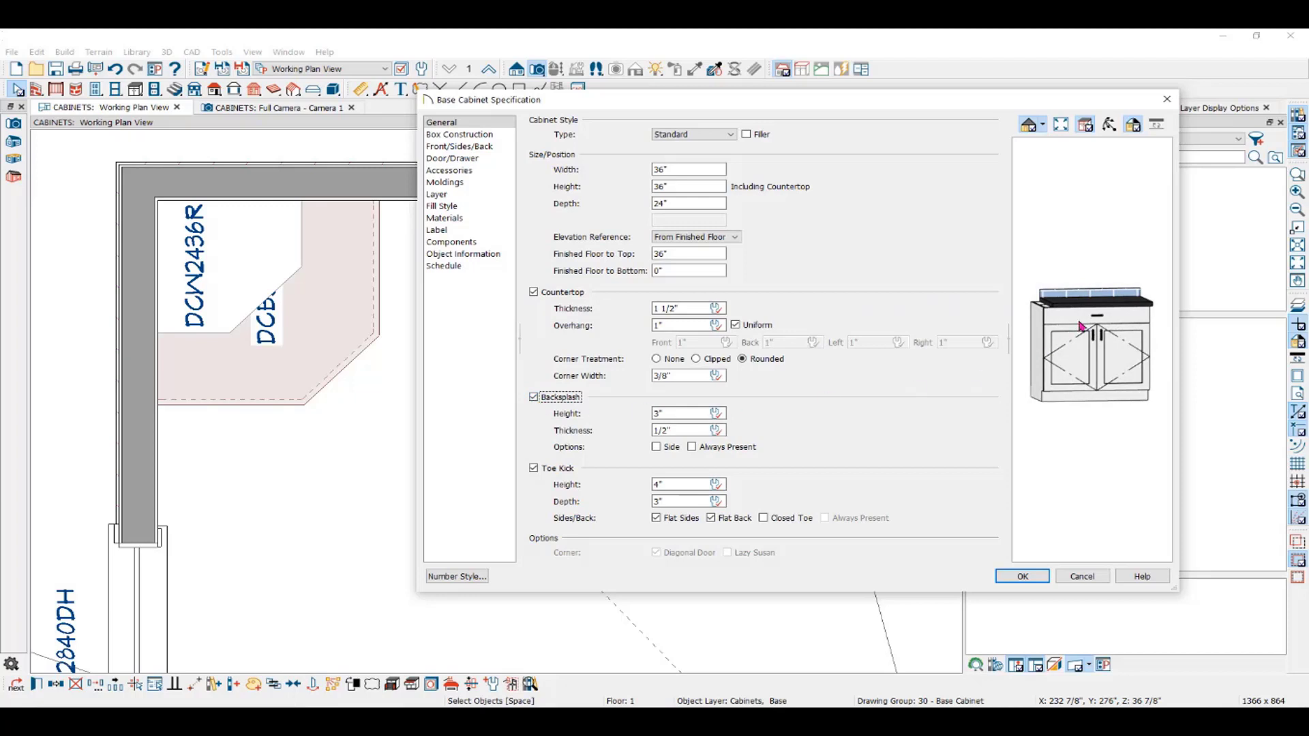
- Remove the cabinet's backsplash, and turn its toe kick off and back on
click(533, 398)
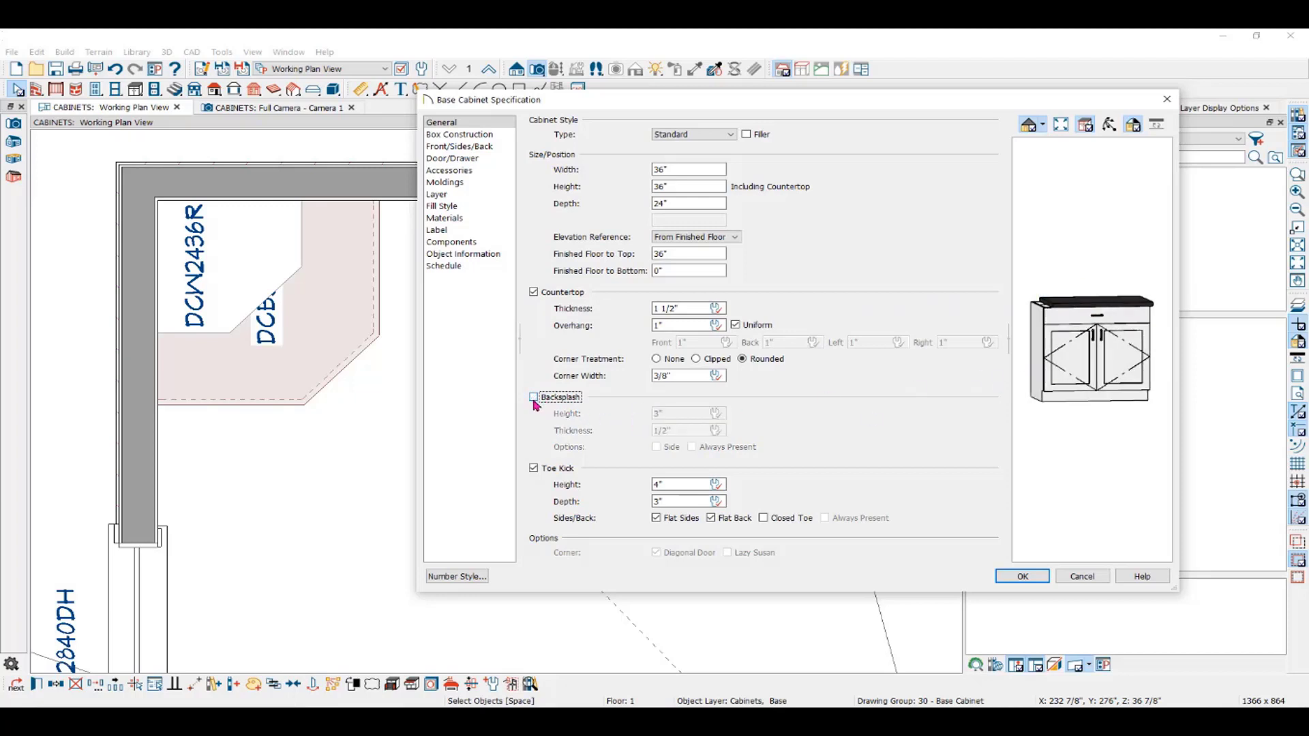
click(535, 469)
click(535, 469)
- Try a rounded cabinet corner treatment with a 3-inch corner width and return the treatment to None
click(472, 135)
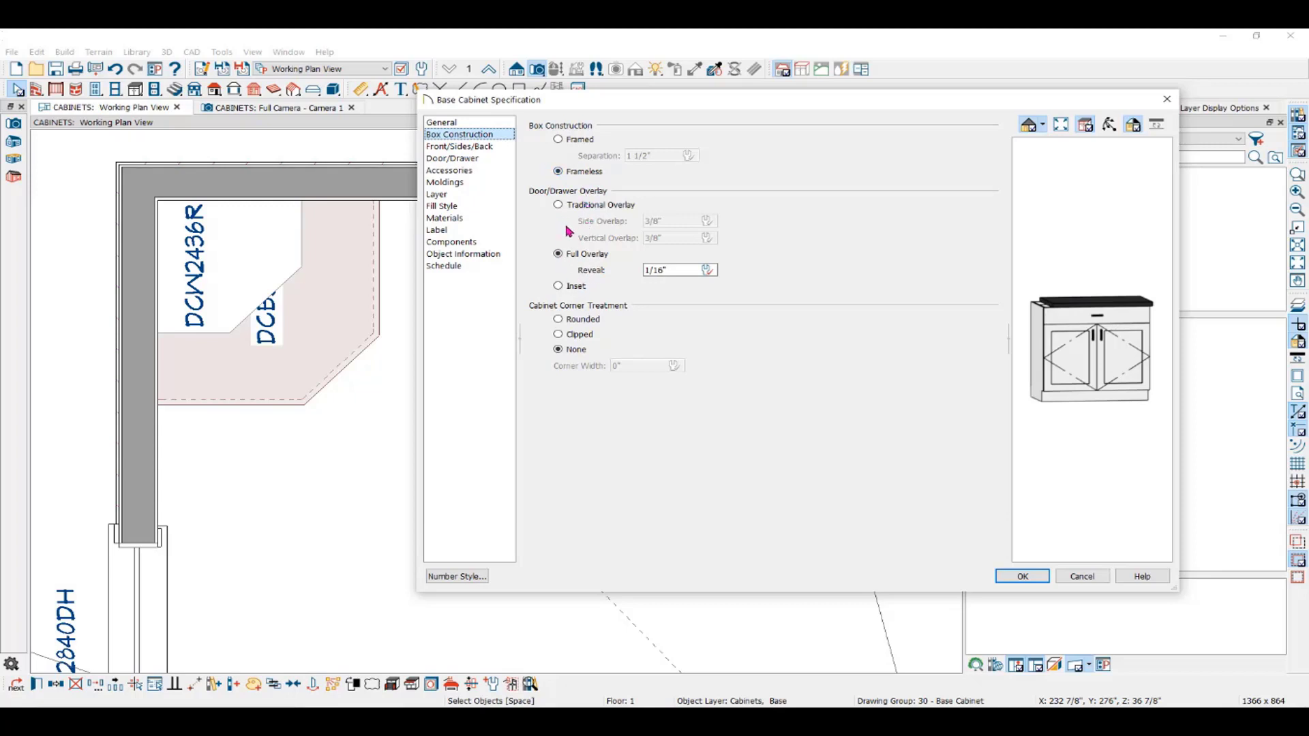
click(559, 320)
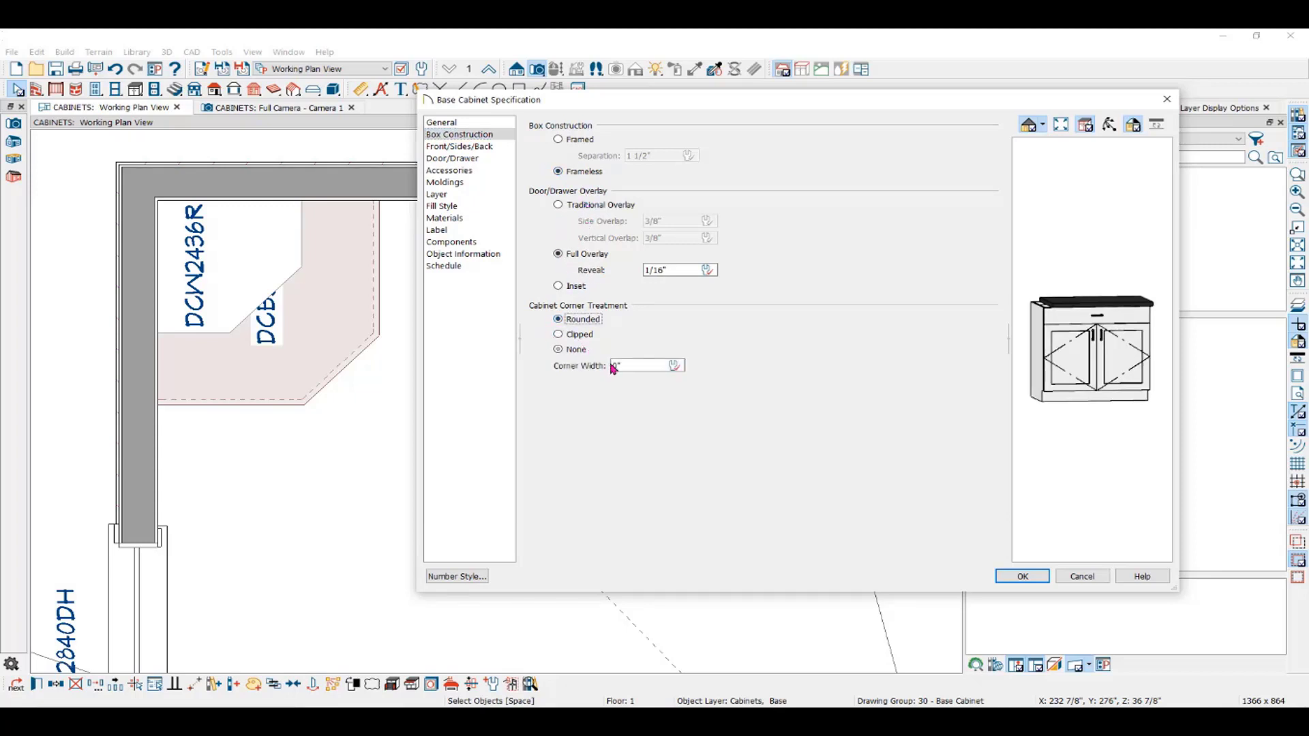
drag(633, 368, 596, 369)
text(3)
key(Tab)
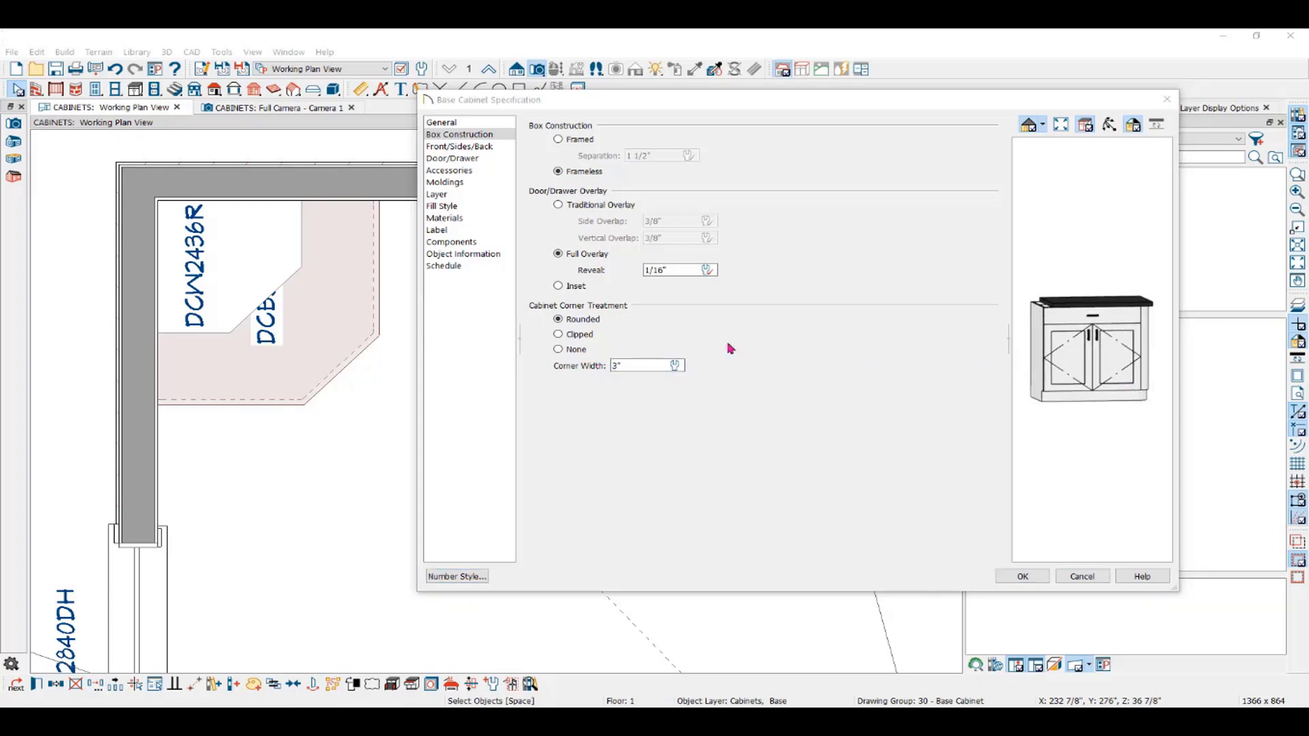
click(575, 350)
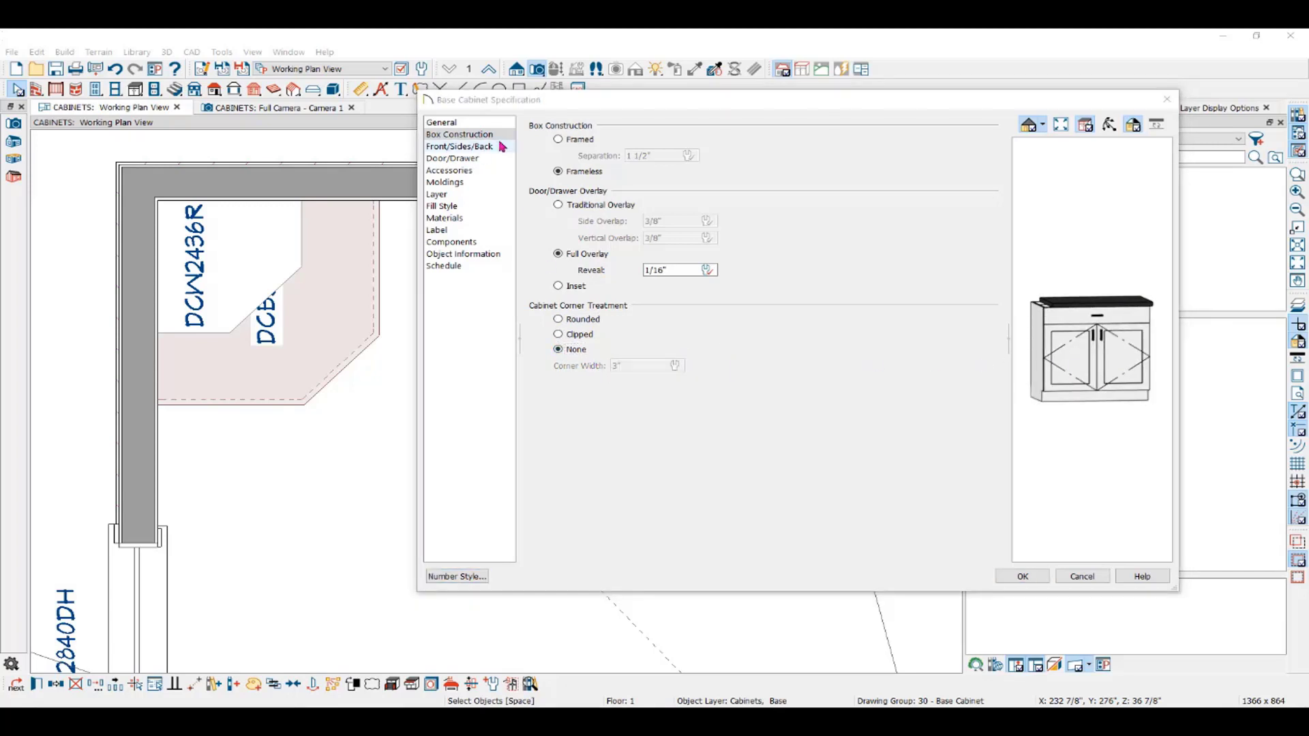
- Change the cabinet's front door item to a drawer and split it horizontally into two drawers
click(489, 147)
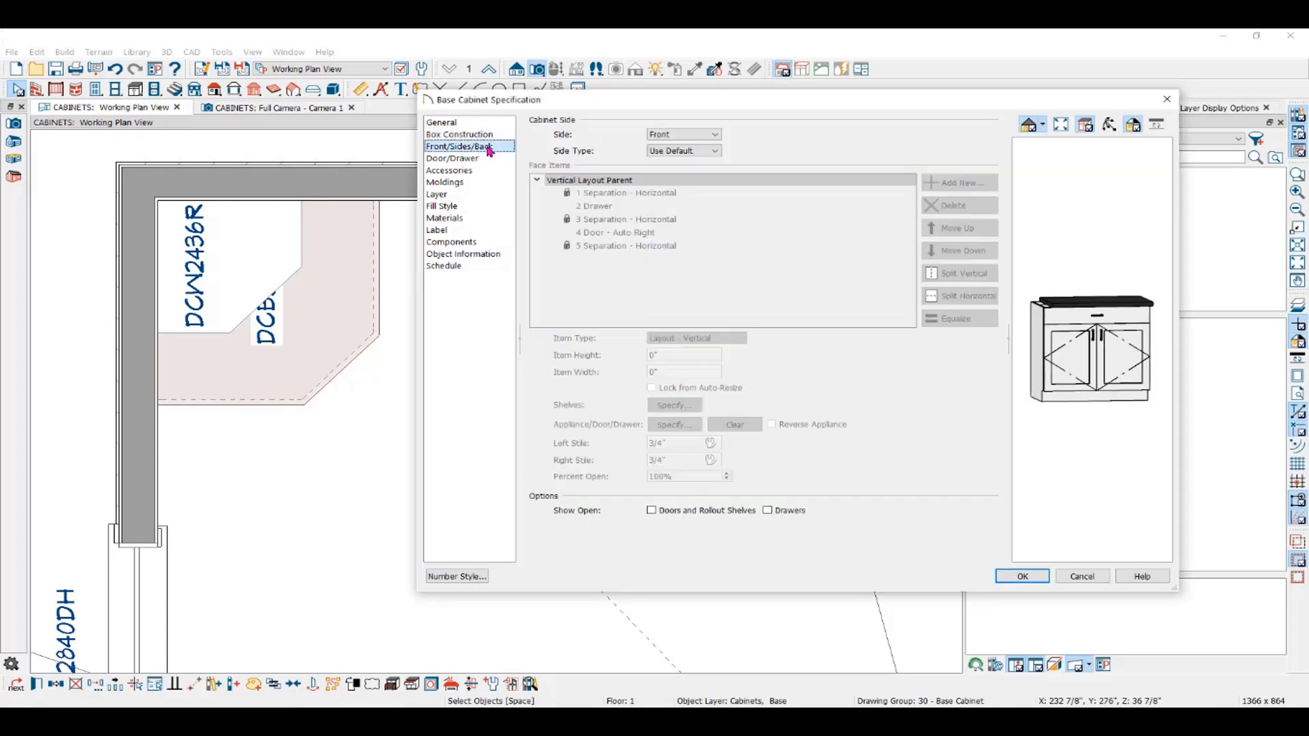
click(1081, 353)
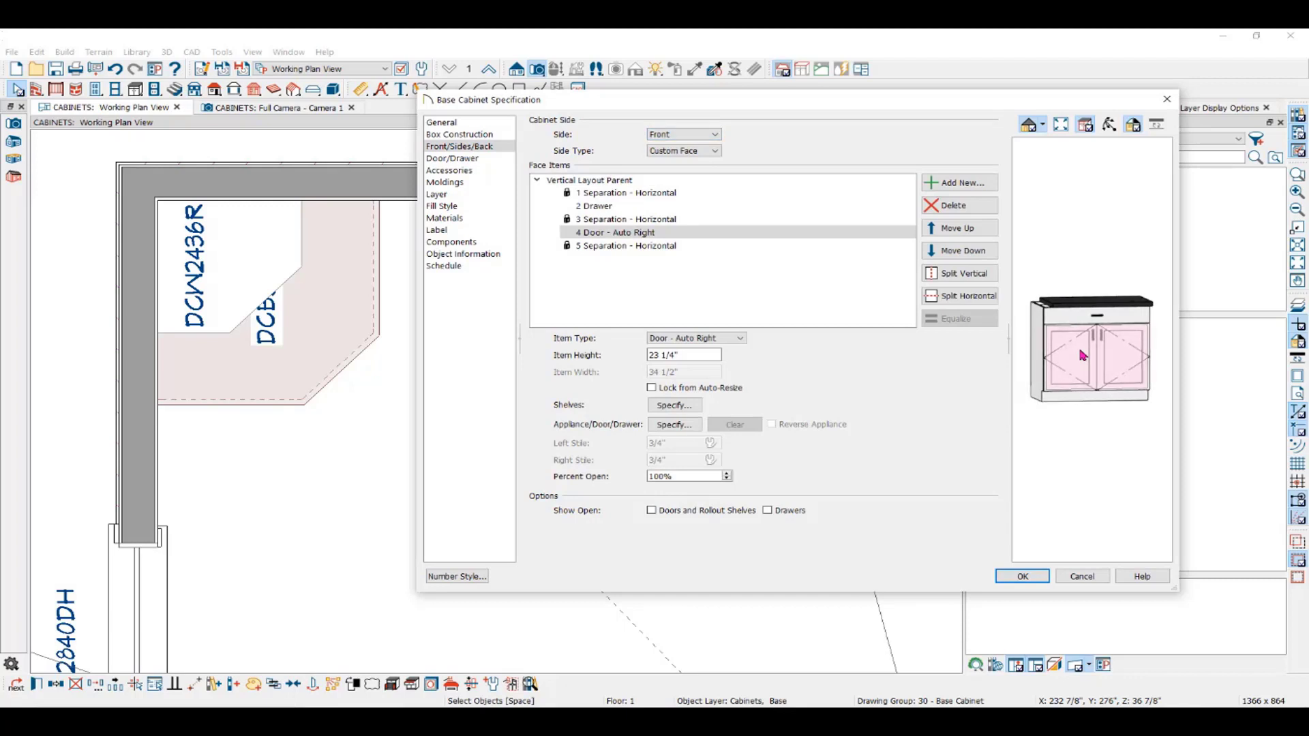
click(739, 340)
click(739, 340)
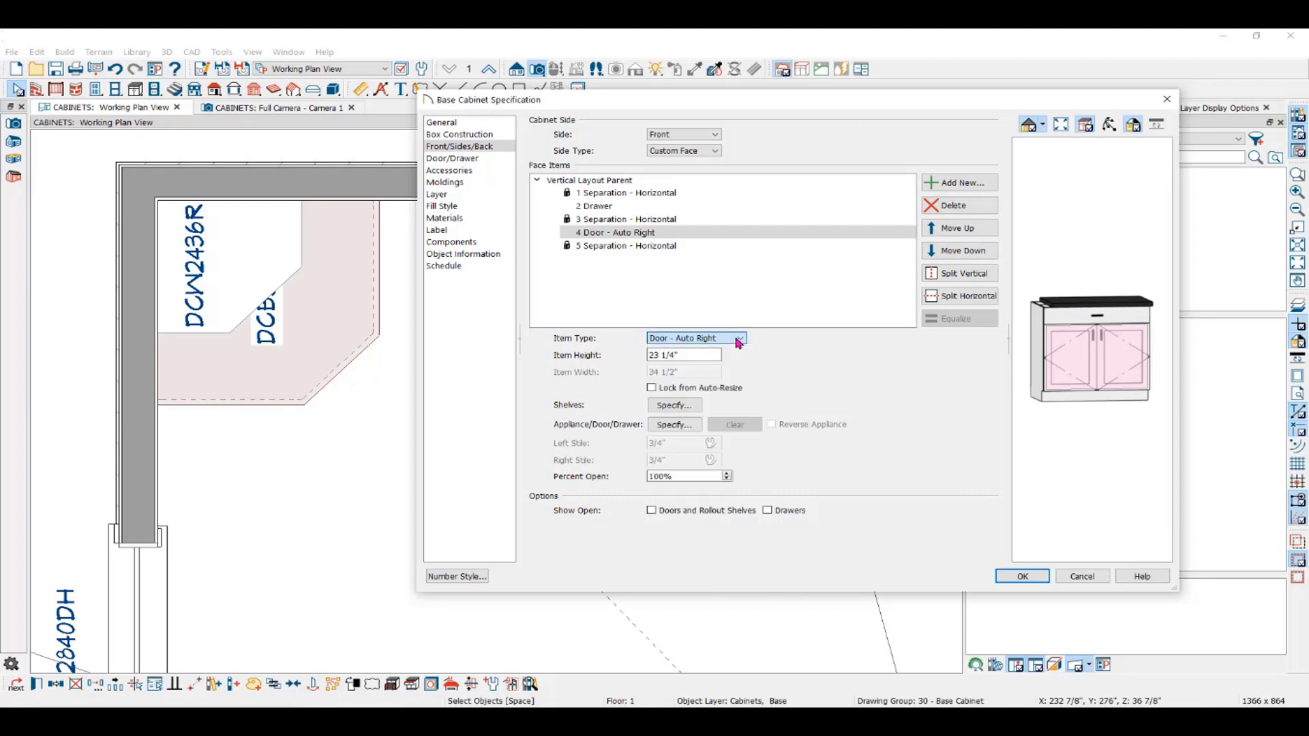
click(701, 339)
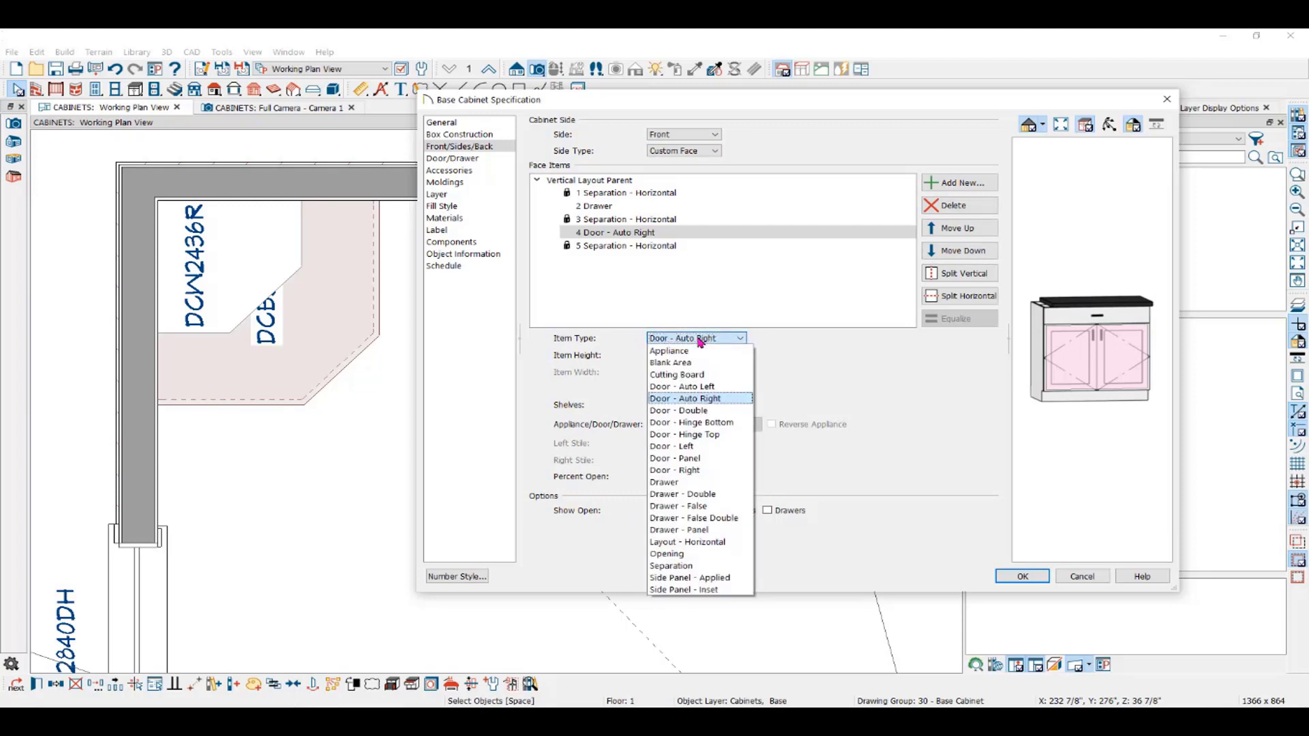
click(683, 488)
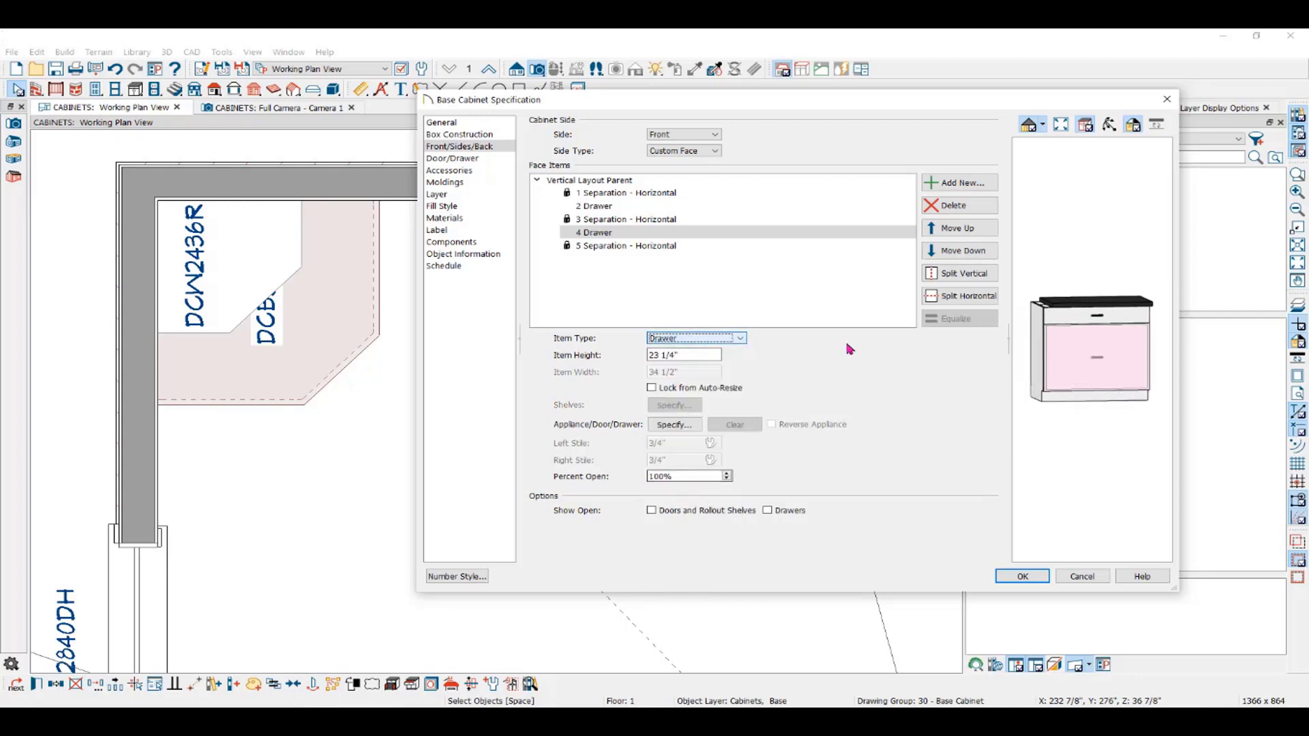
click(945, 300)
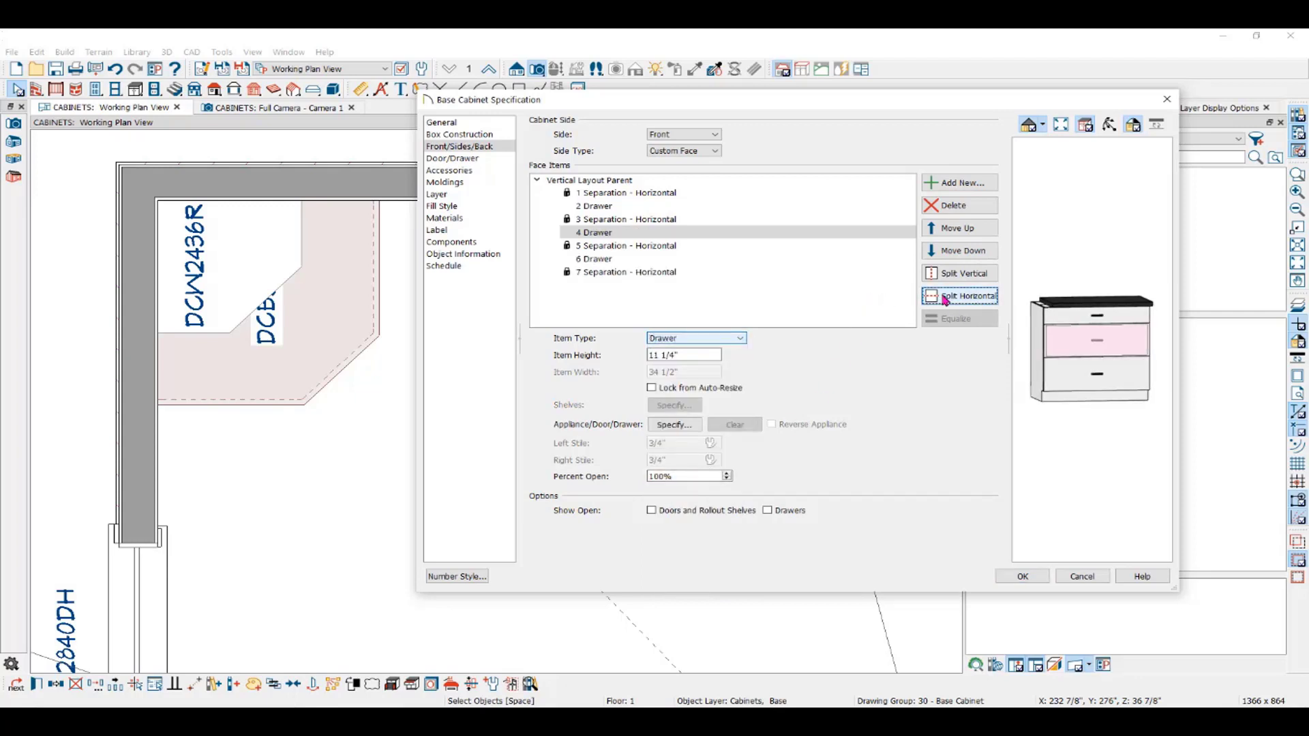
- Set the top drawer's item height to 8 inches, unlock it from auto-resize, and accept the cabinet specification
click(1078, 325)
drag(713, 353, 635, 355)
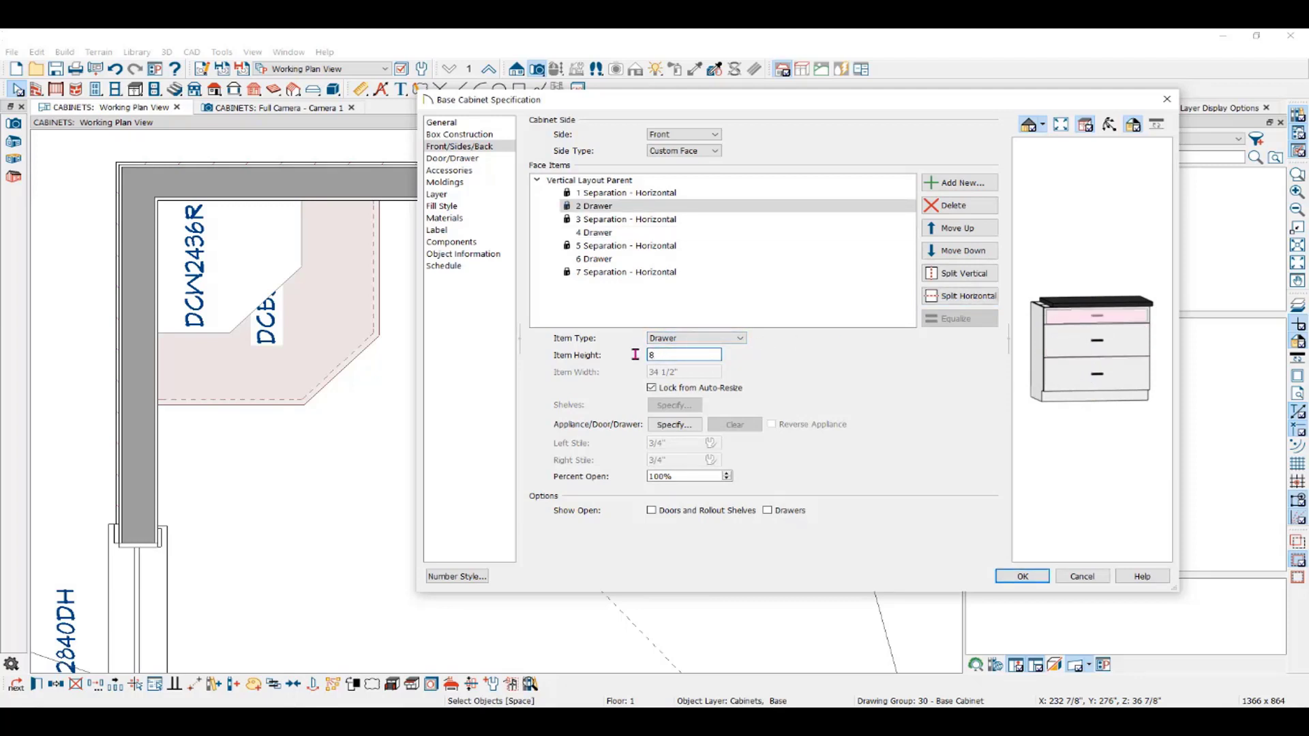
text(8)
key(Tab)
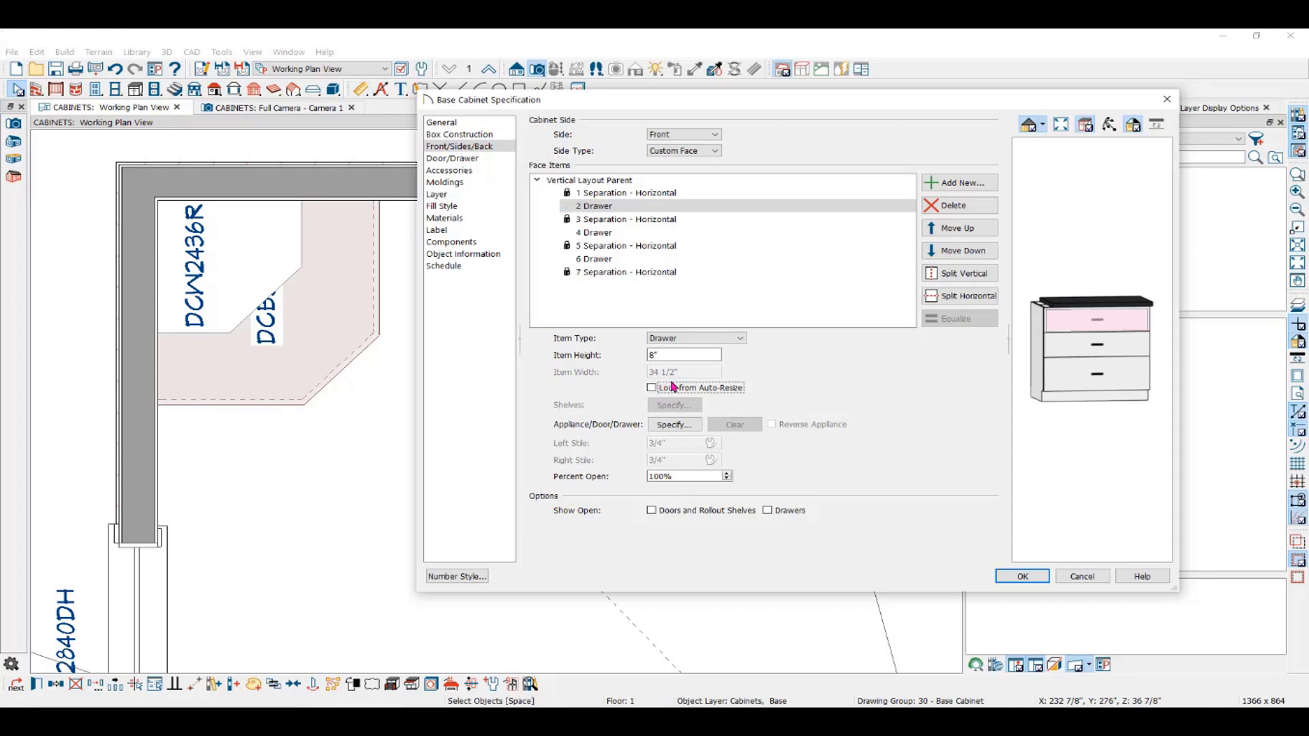
click(1008, 576)
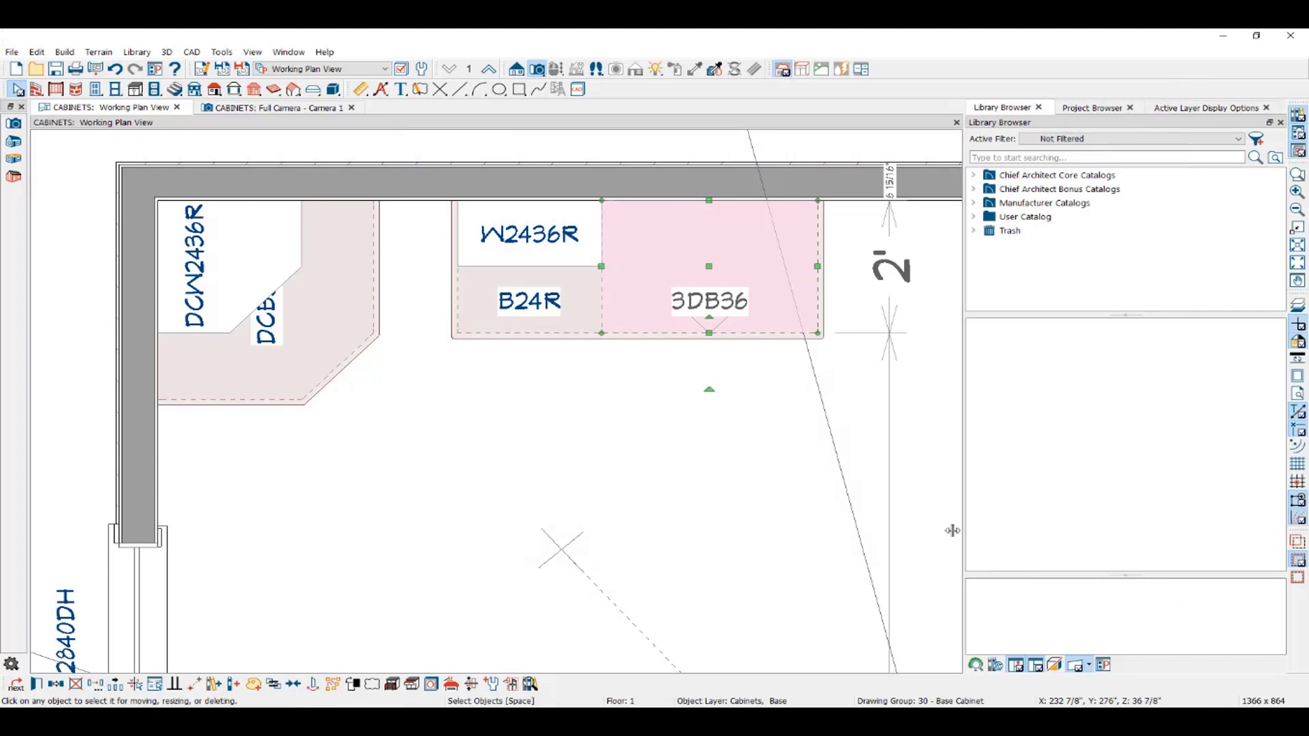
- Open the specification of the B24R base cabinet below the W2436R wall cabinet and set its width to 36 inches
click(511, 310)
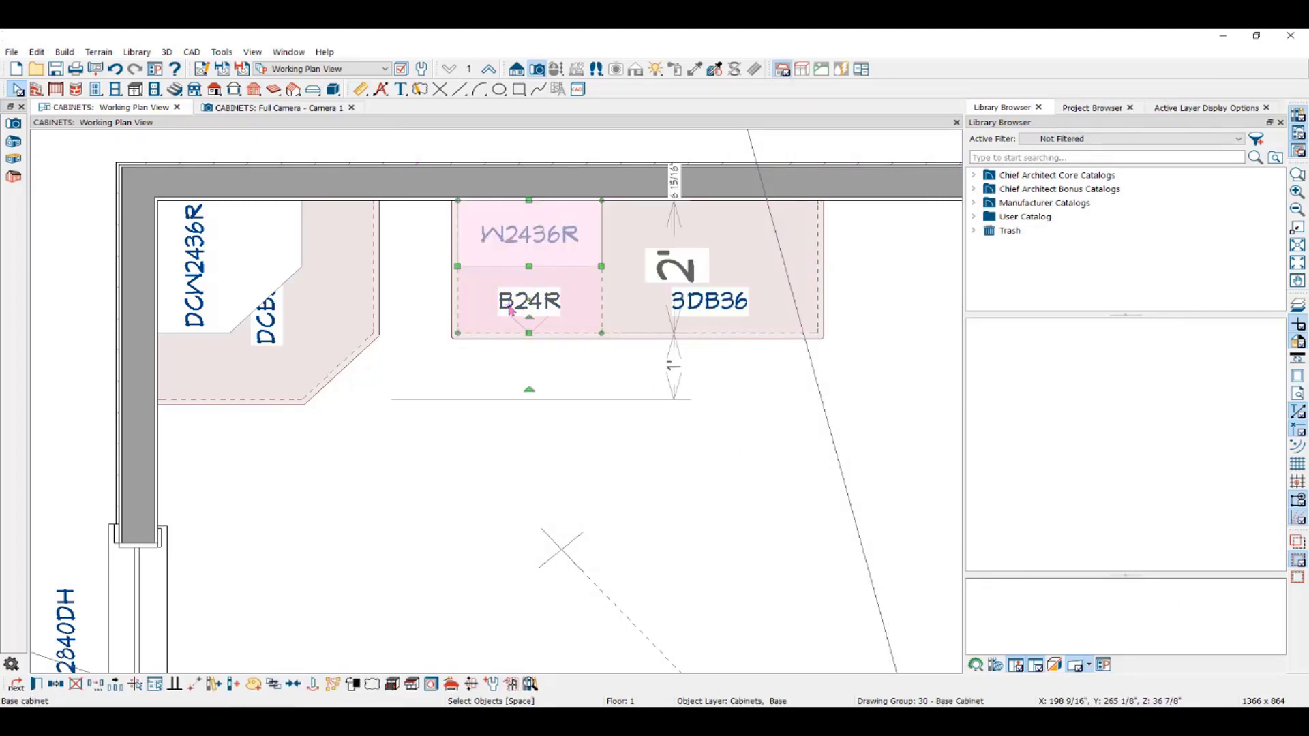
double_click(511, 310)
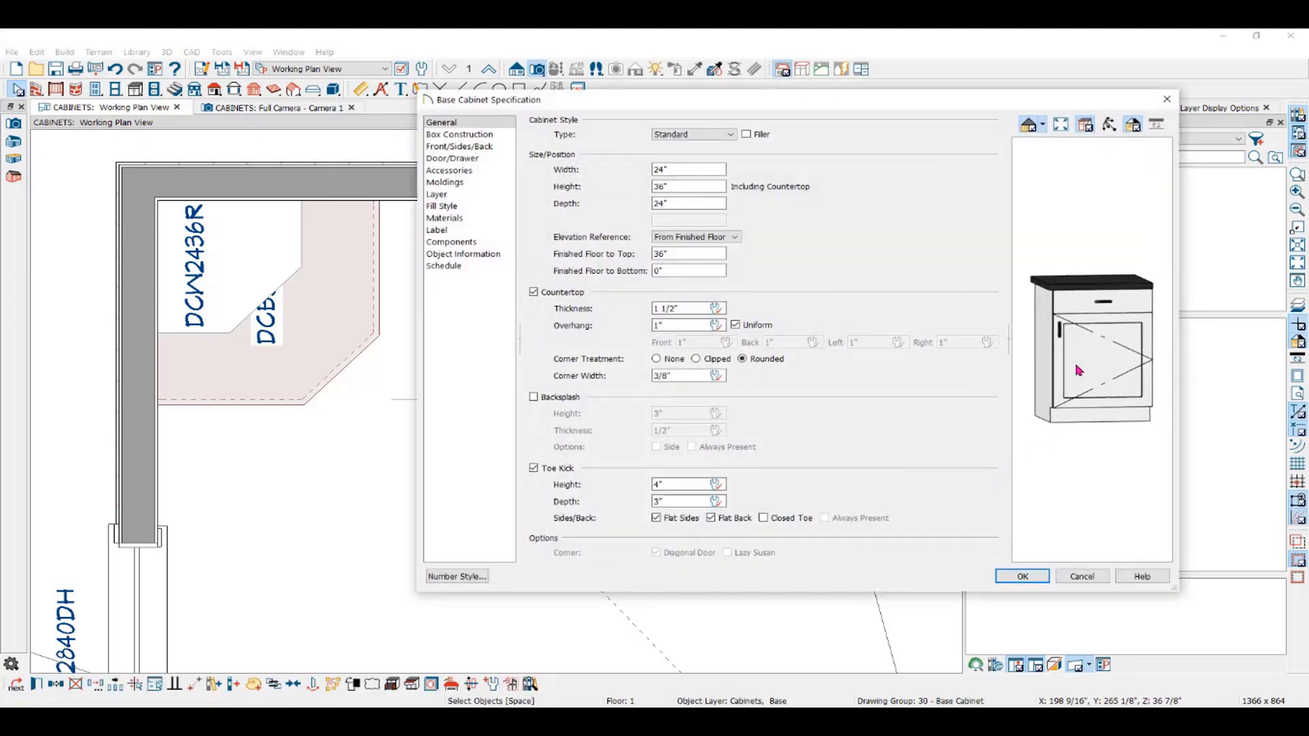
click(1078, 370)
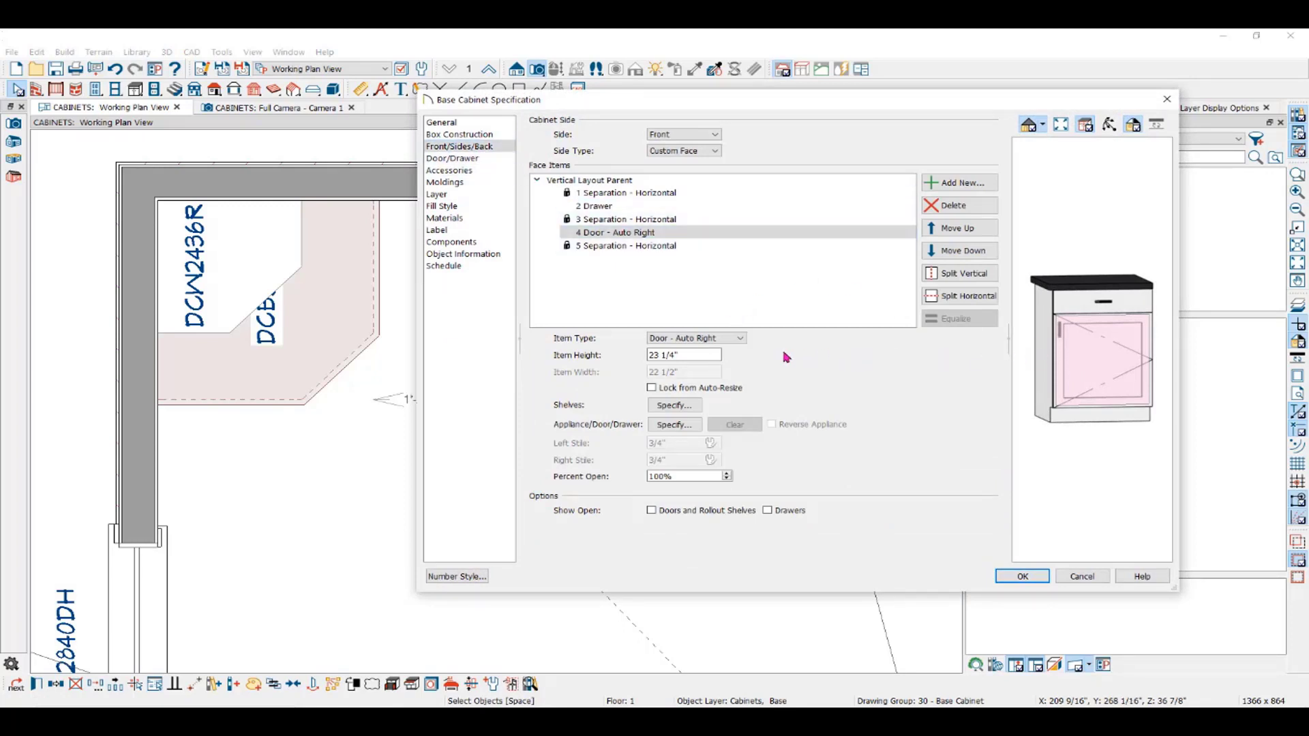
click(740, 339)
click(739, 345)
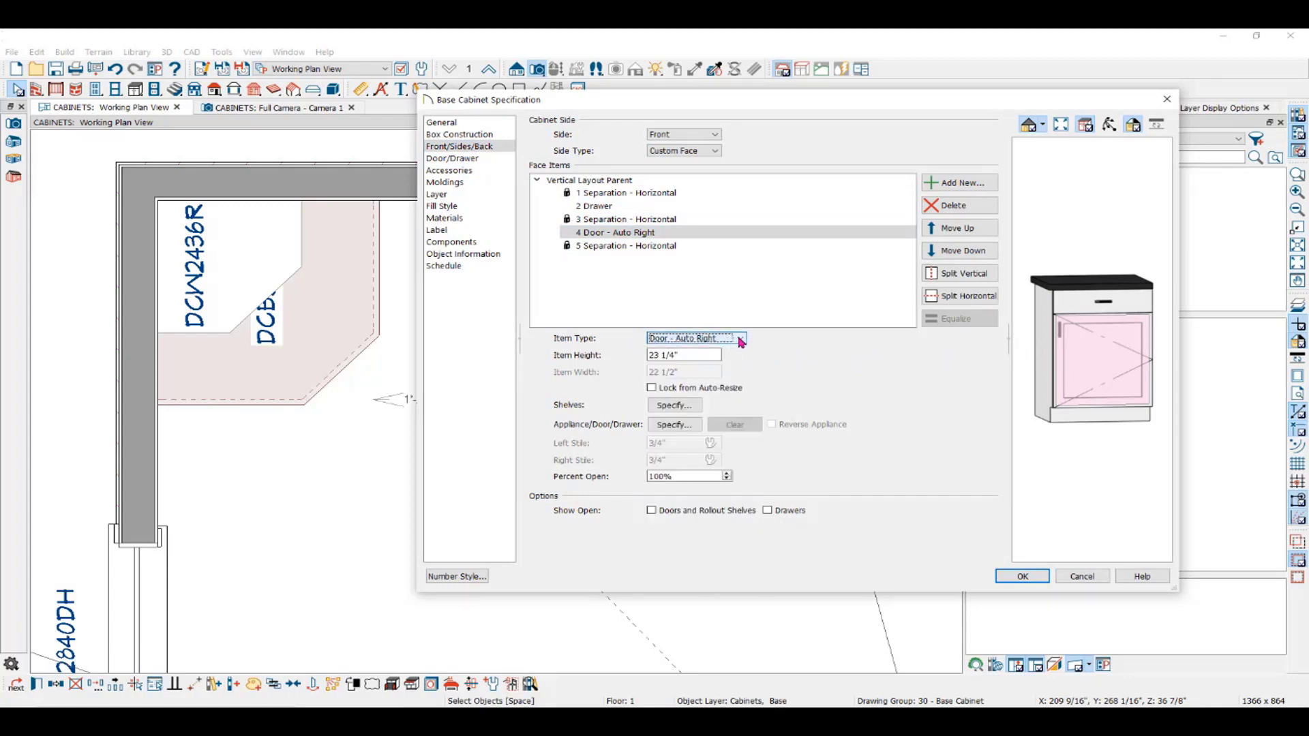
click(442, 123)
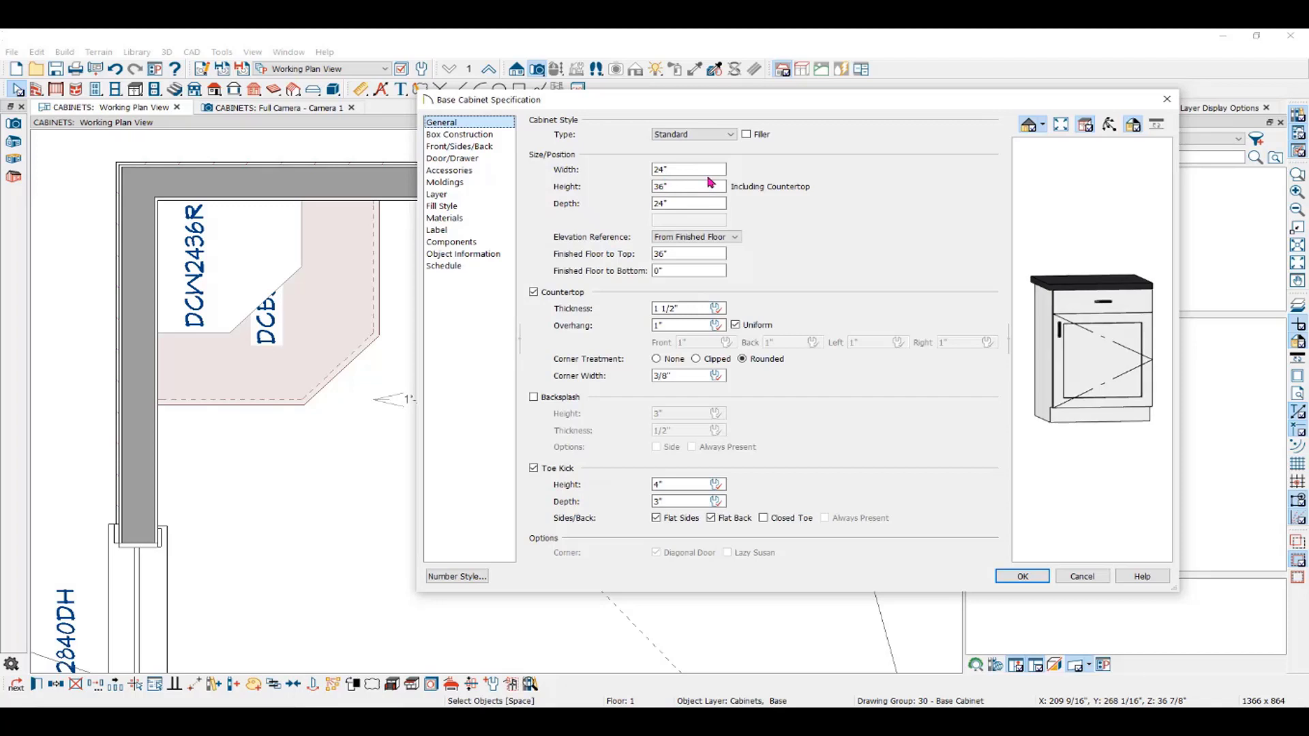
text(36)
- Change the base cabinet's front door item type to Door - Left
click(506, 159)
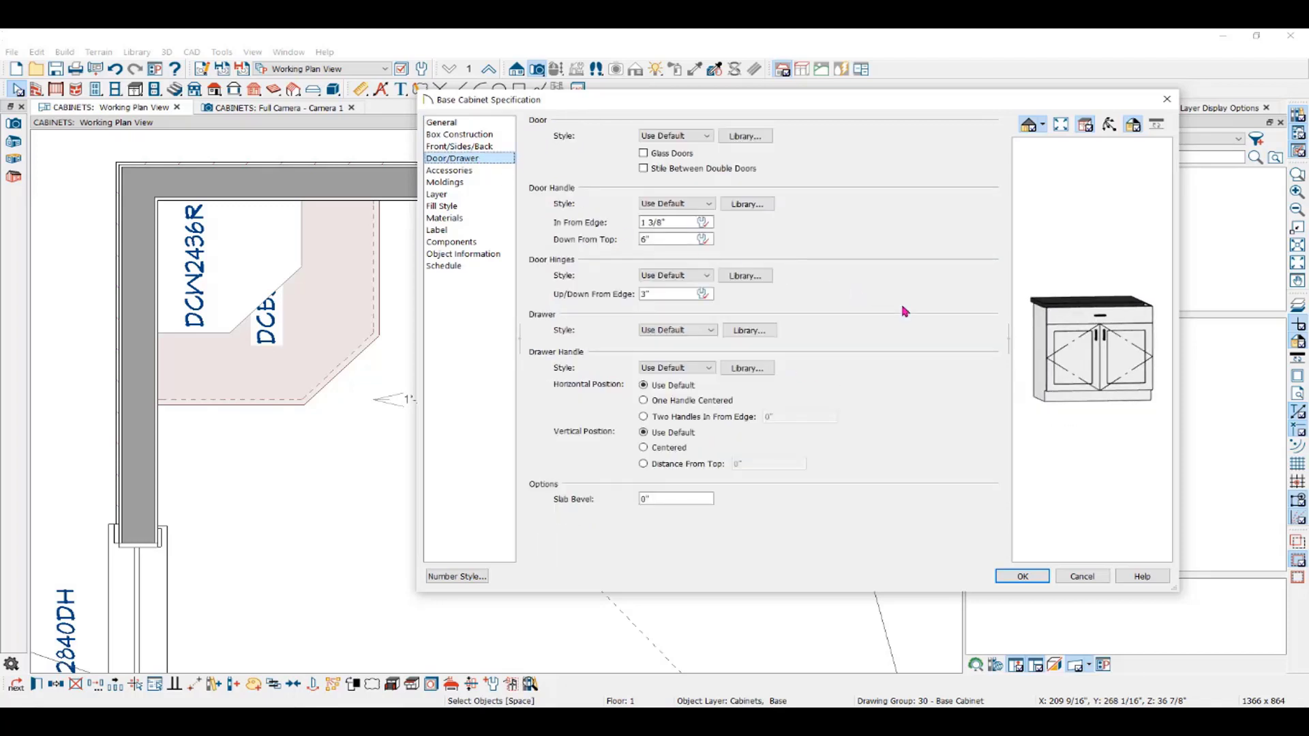
click(1100, 360)
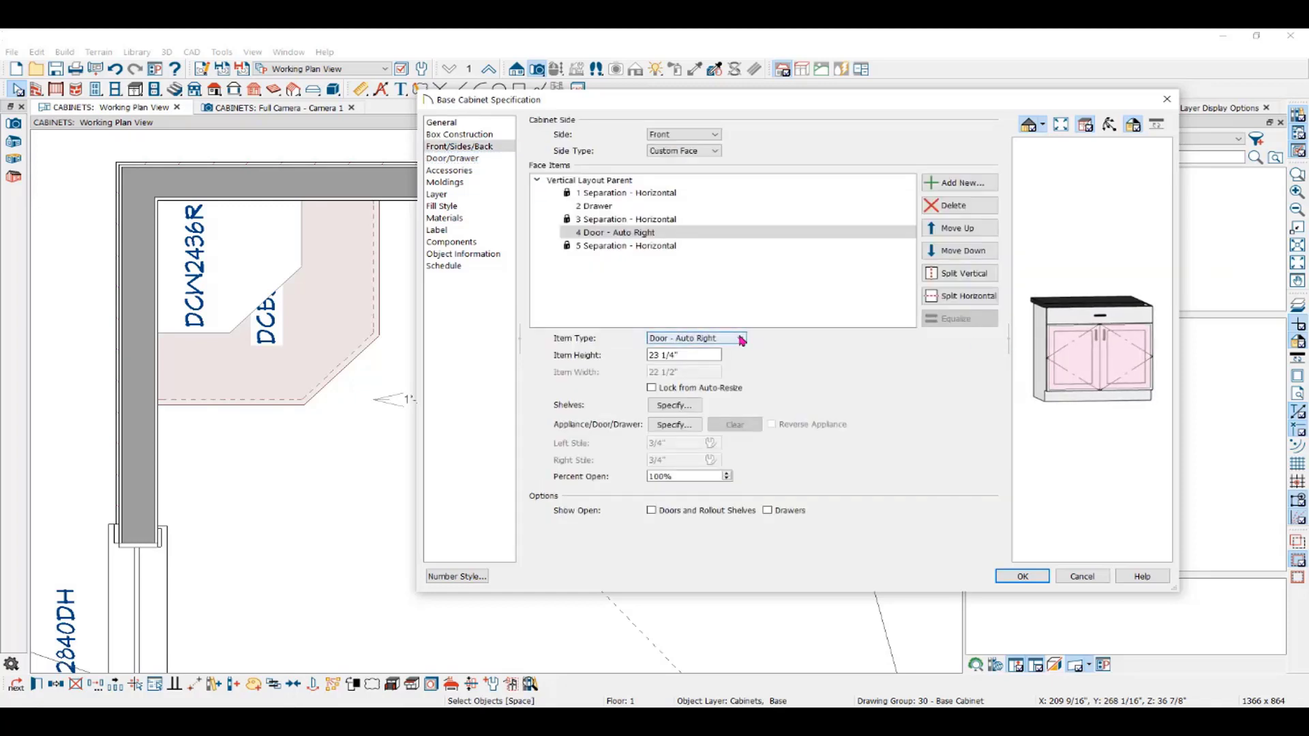
click(742, 339)
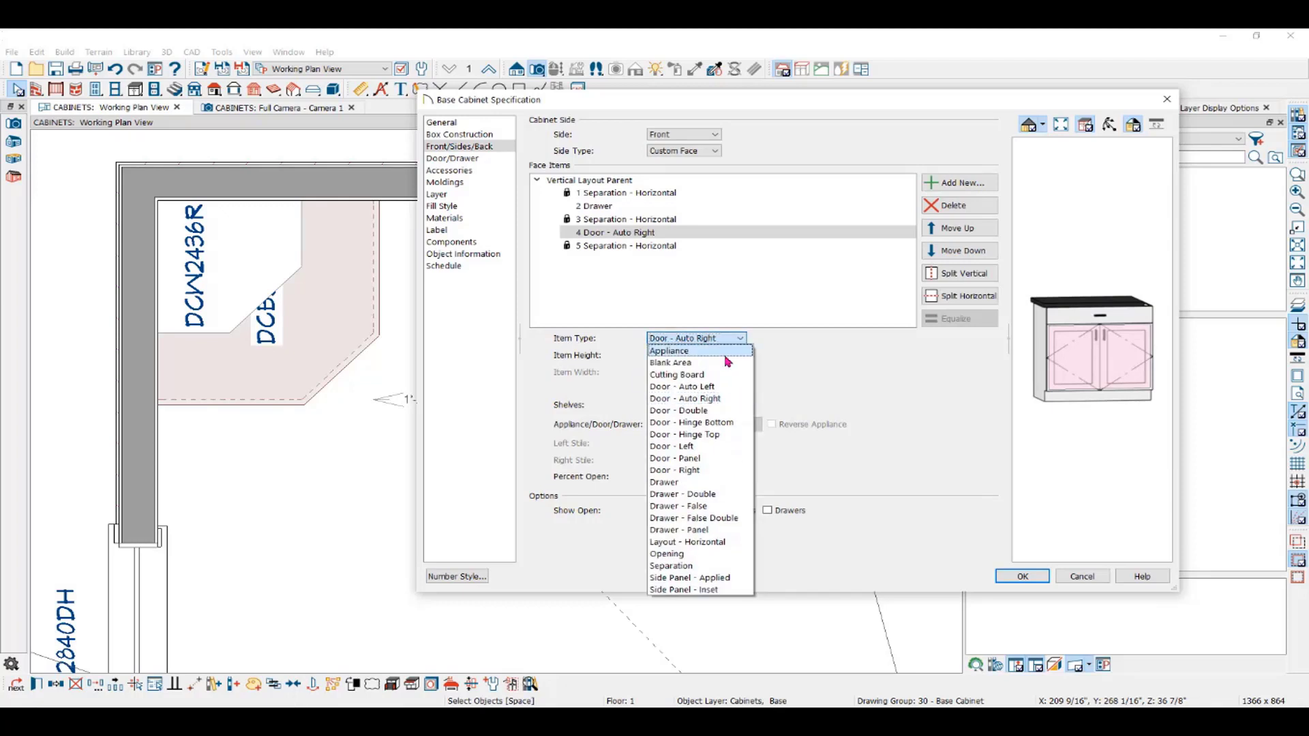
click(703, 447)
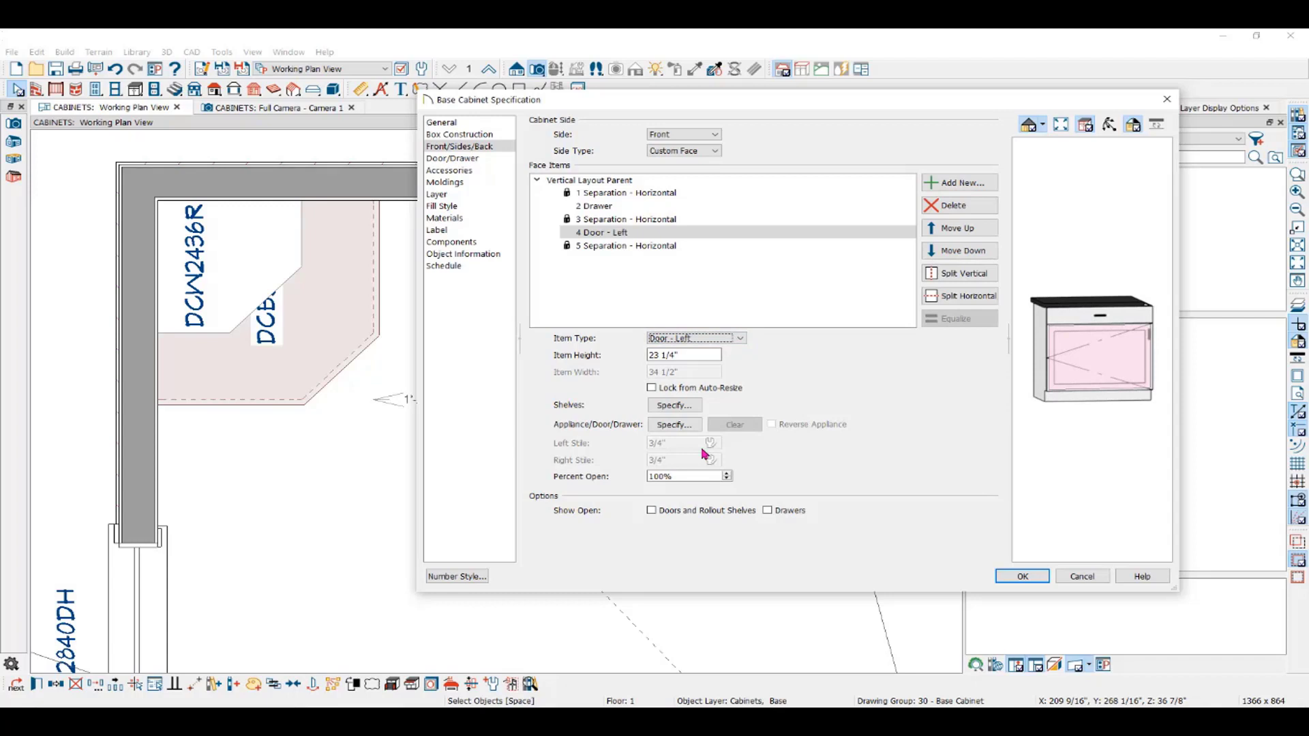
- Assign the Basic Arch Mullion Door from the core catalog's cabinet doors as the cabinet's door style
click(477, 159)
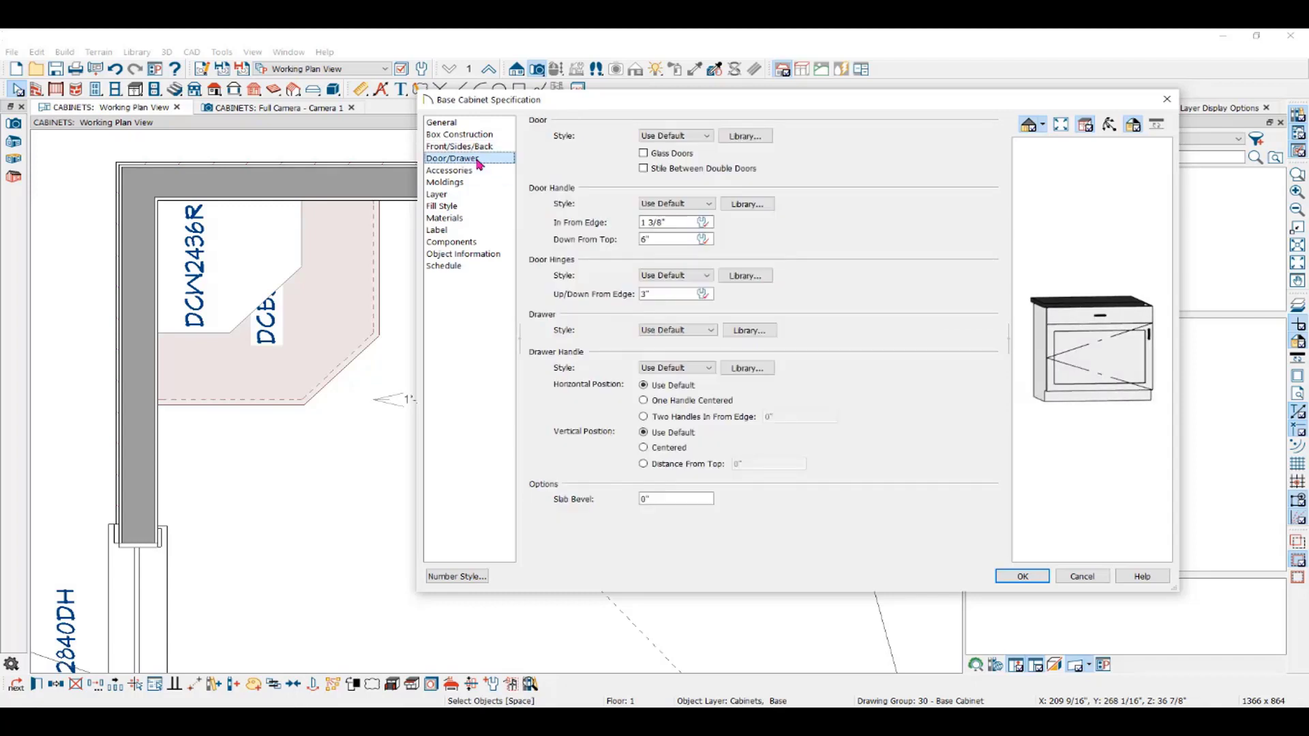
click(692, 139)
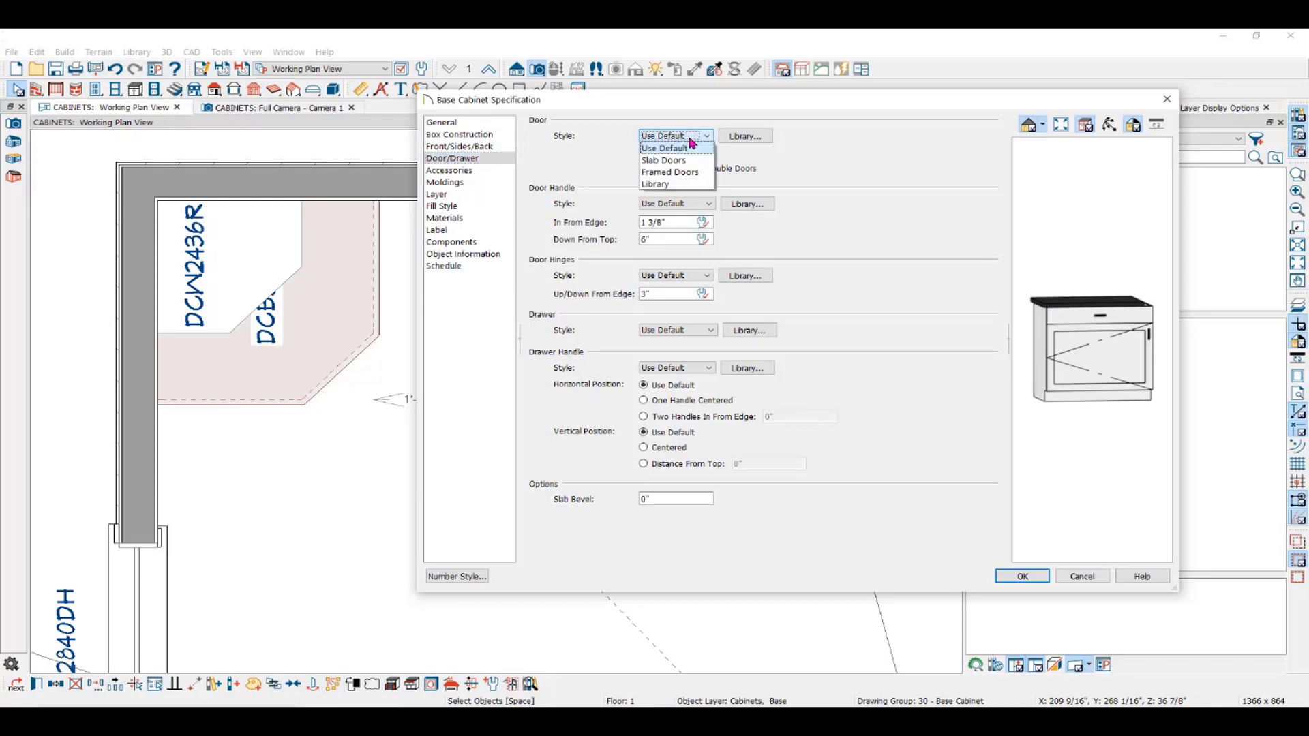
click(738, 138)
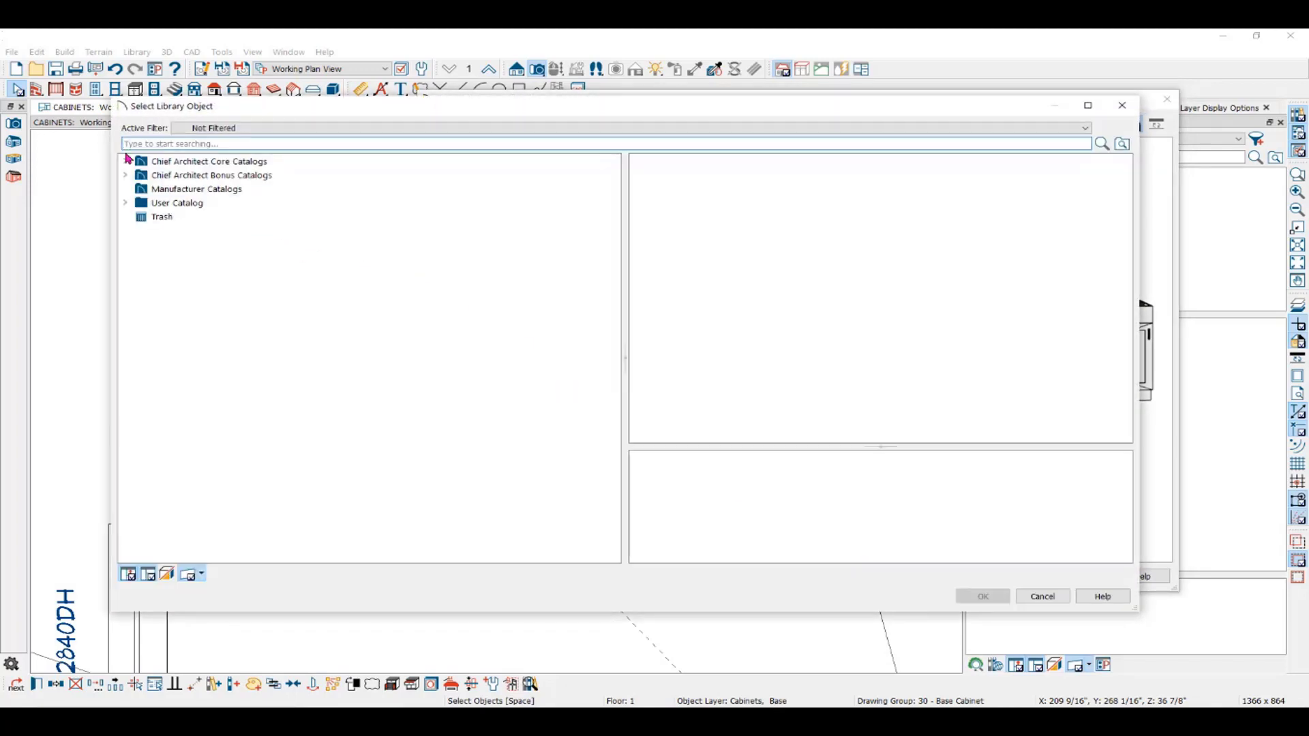
click(125, 162)
click(141, 175)
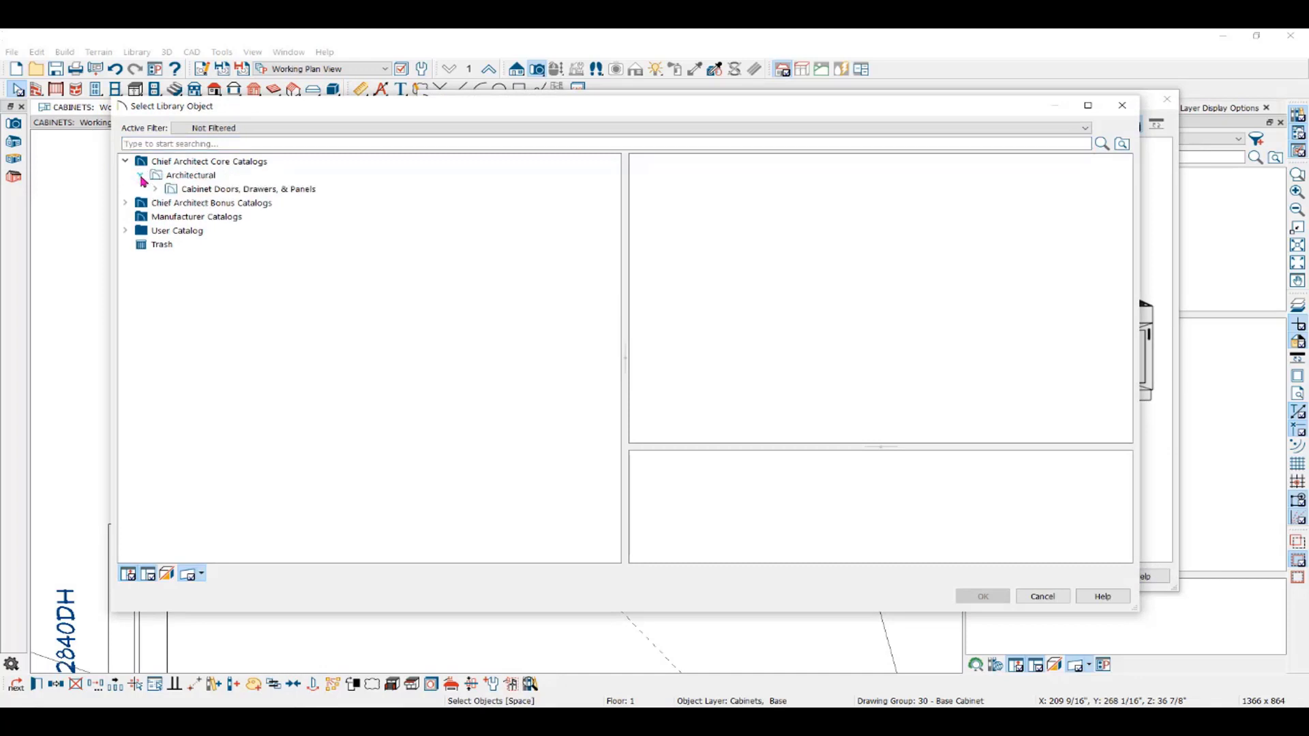
click(156, 189)
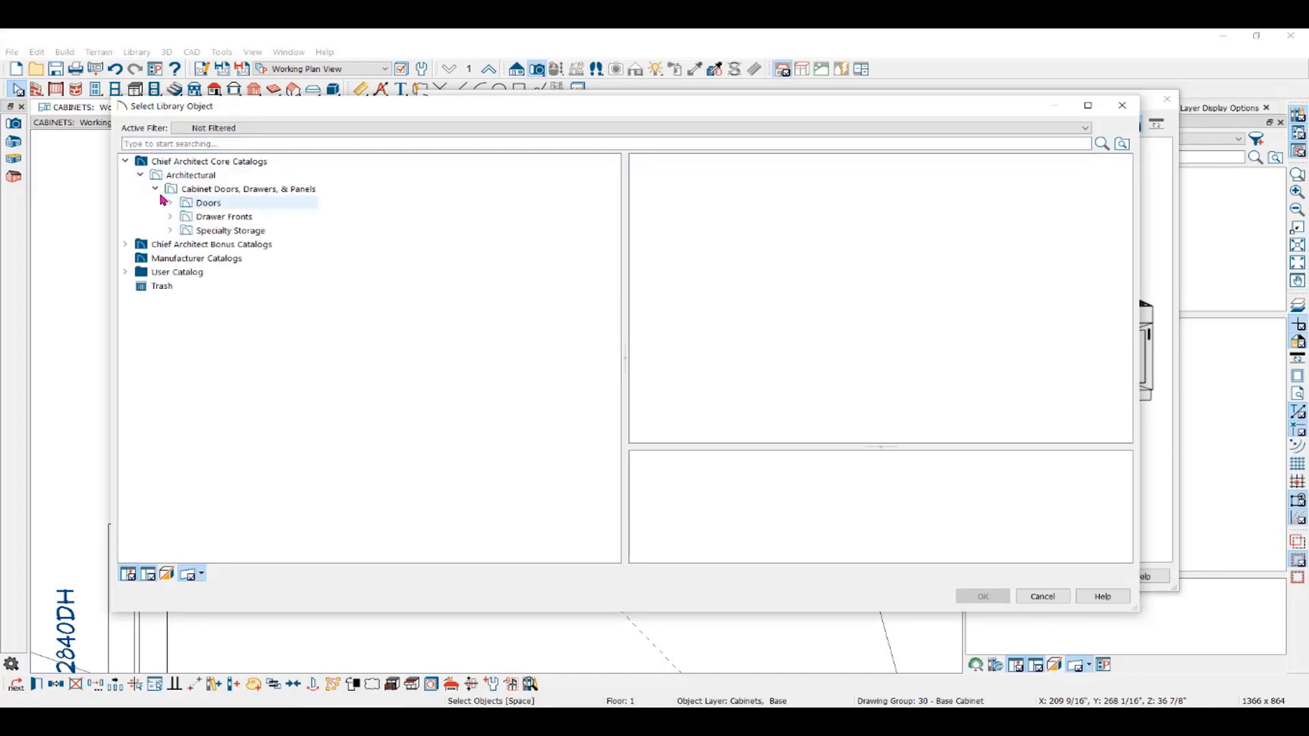
click(171, 203)
click(189, 208)
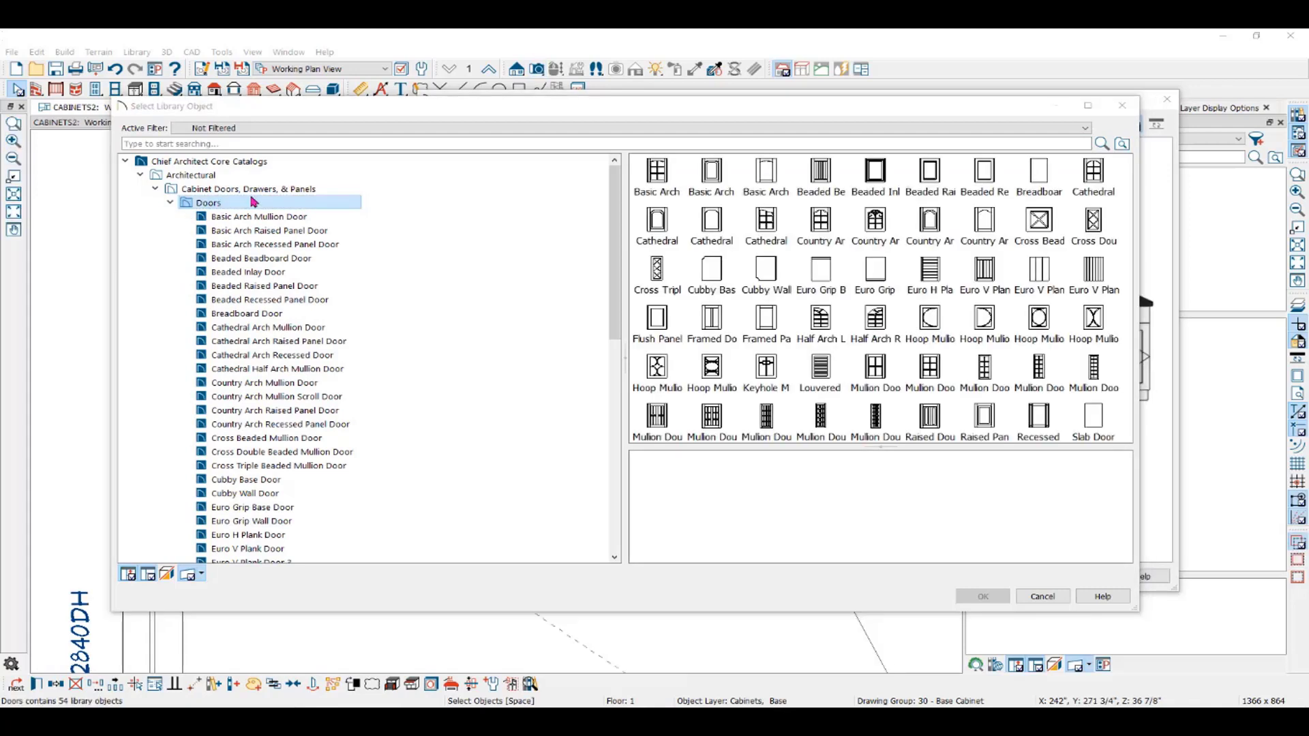
click(659, 179)
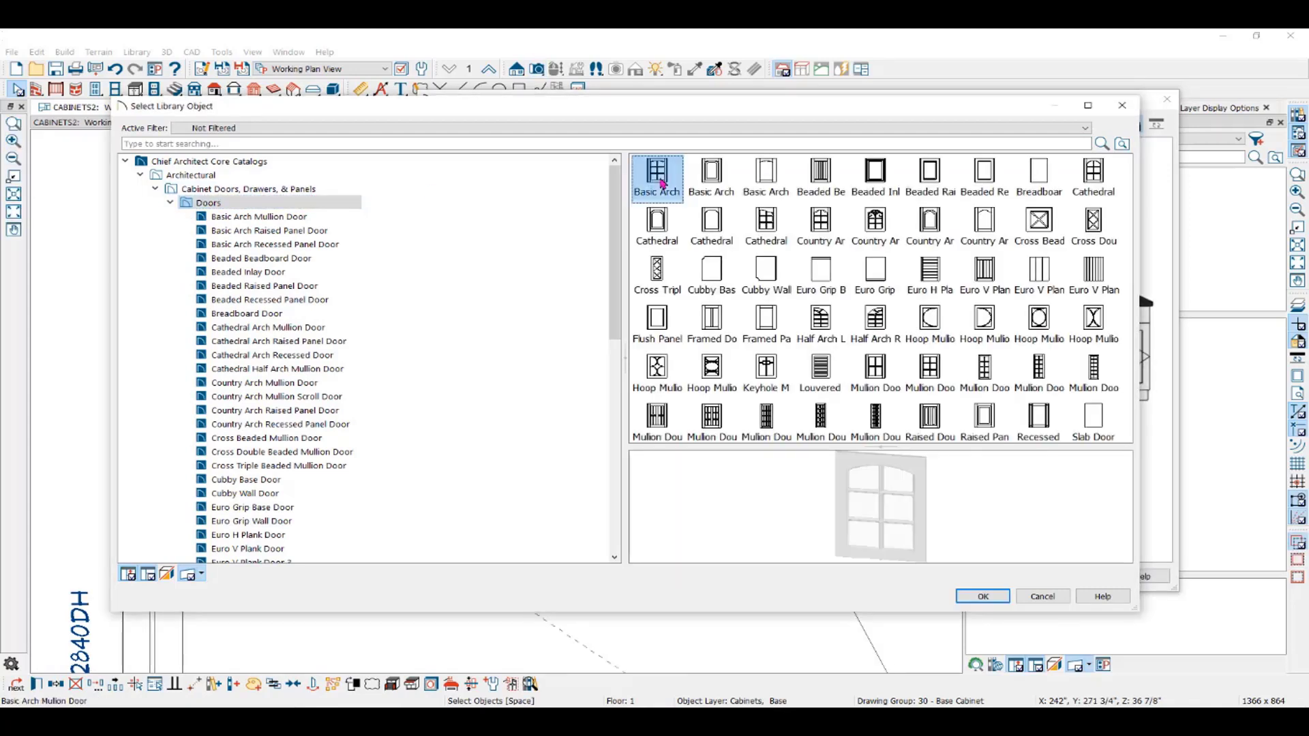
click(984, 596)
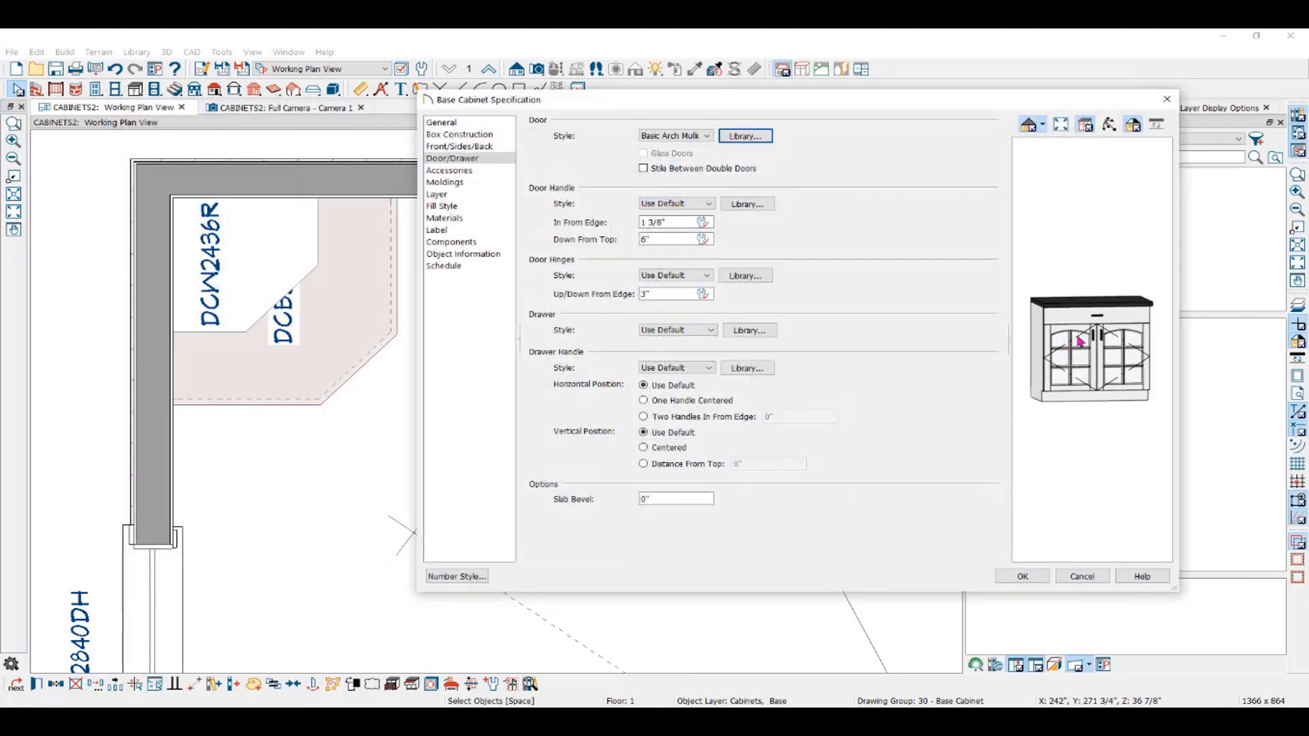
click(1055, 372)
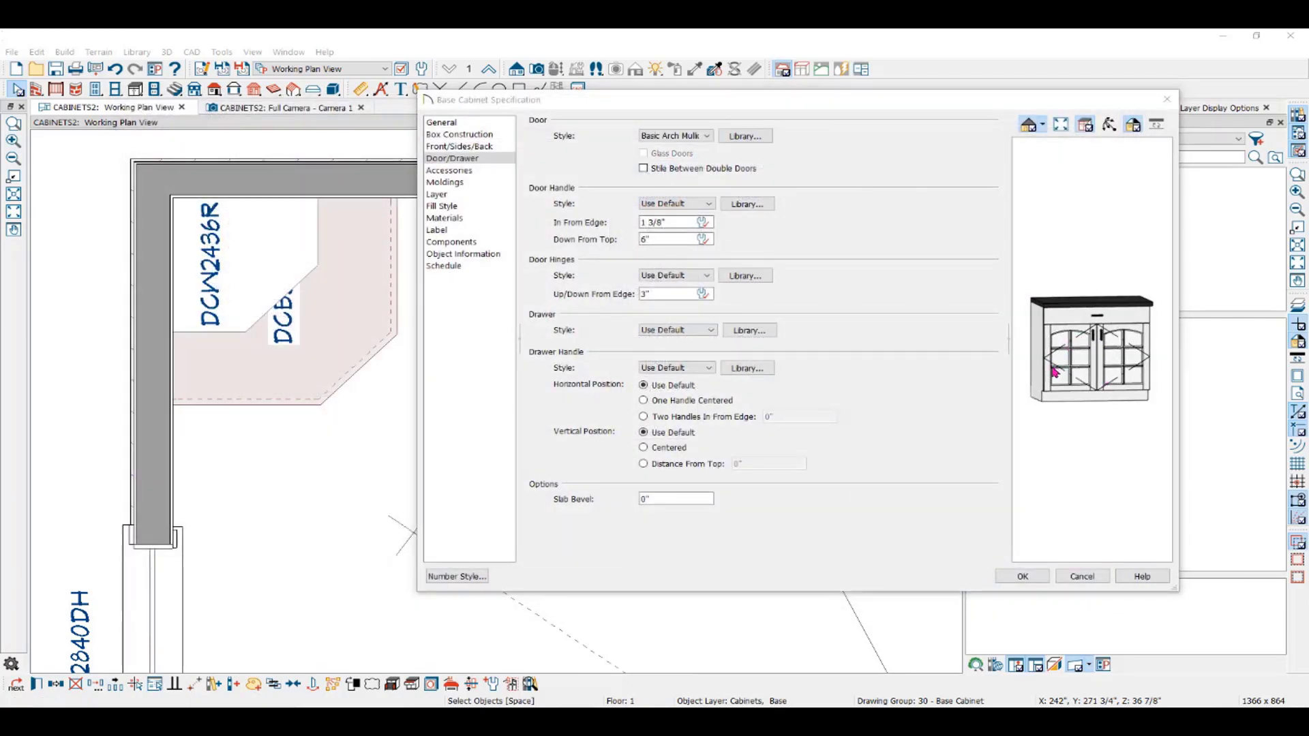
- Browse the core catalog's cabinet drawer fronts for the base cabinet's drawer style, leaving the library without choosing one
click(678, 331)
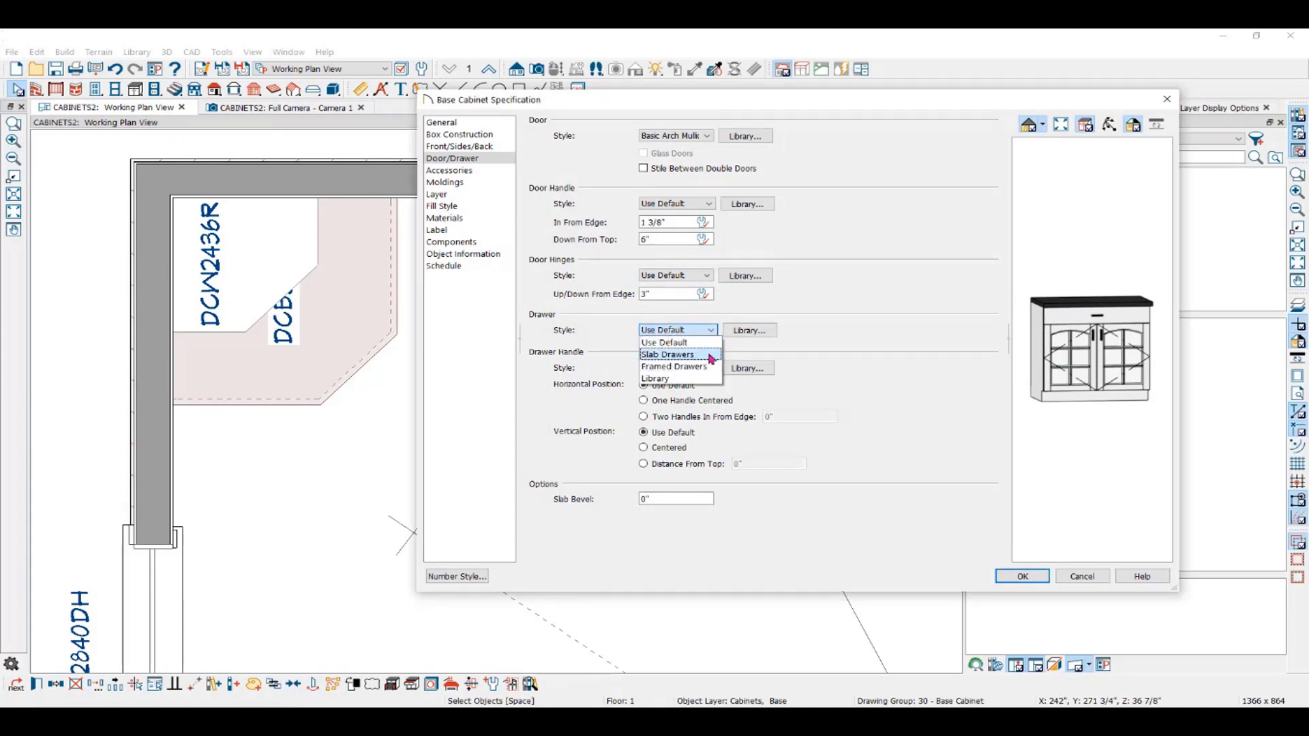
click(734, 334)
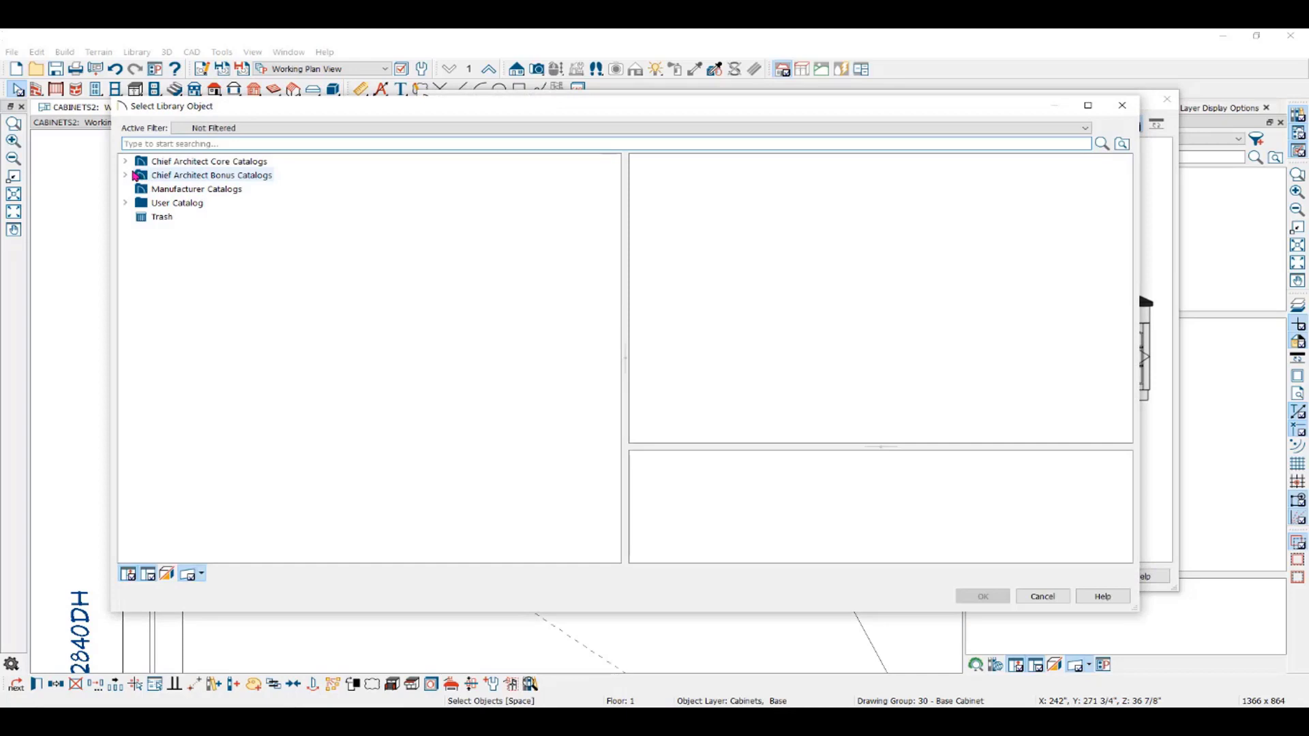
click(126, 161)
click(140, 175)
click(155, 189)
click(186, 219)
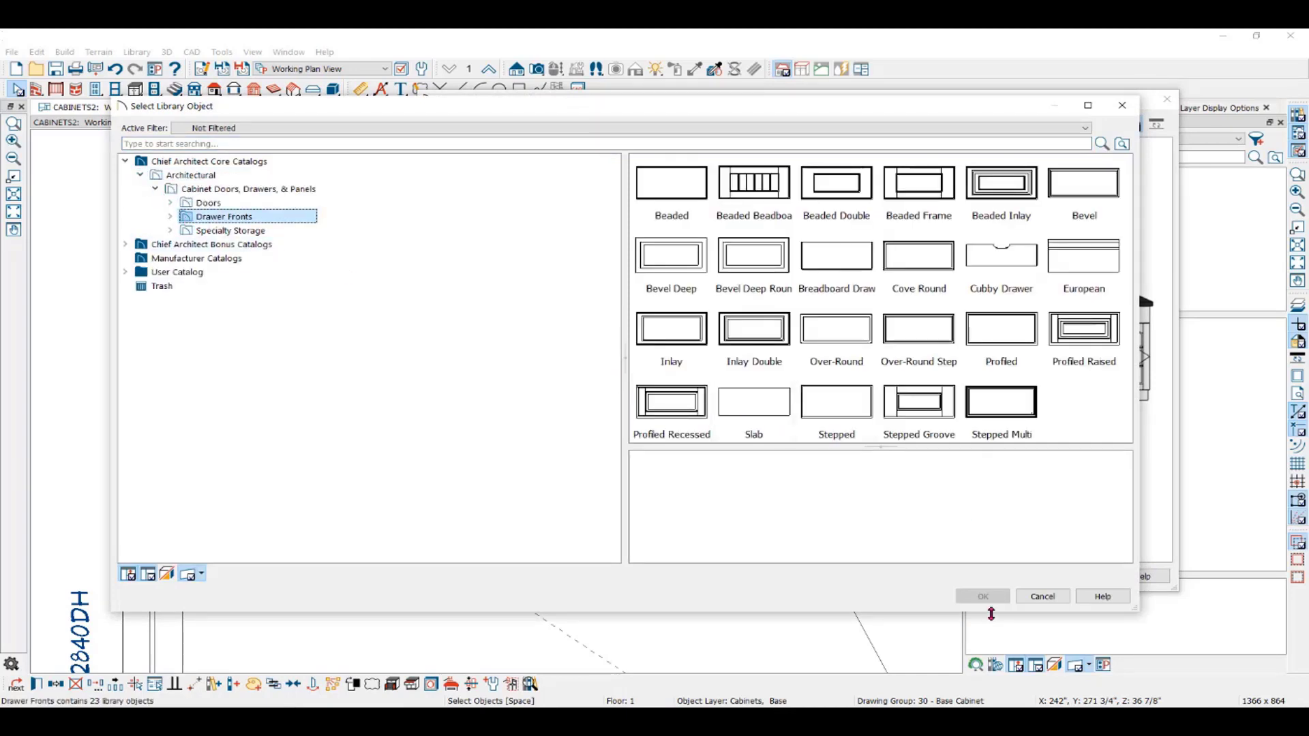
click(1029, 600)
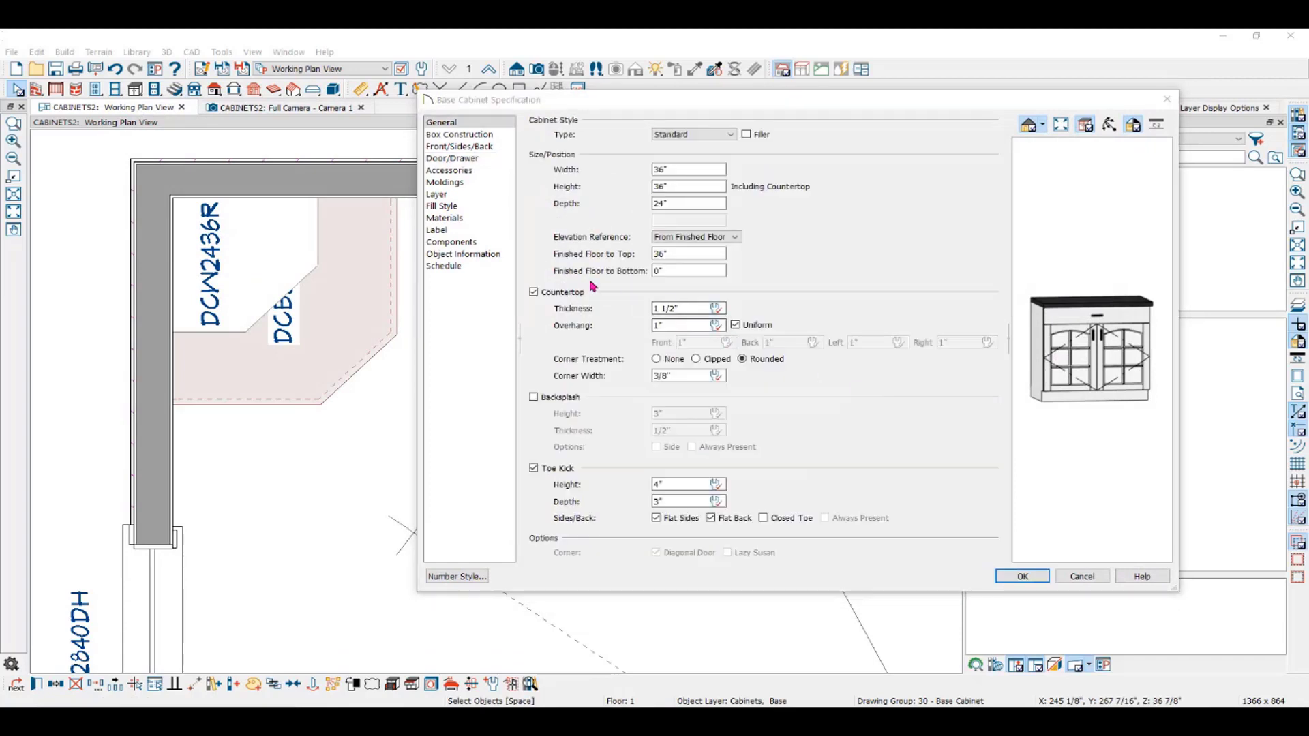
- Review the cabinet's accessories and molding options and browse the core catalog's Crown Molding profiles without adding one
click(451, 170)
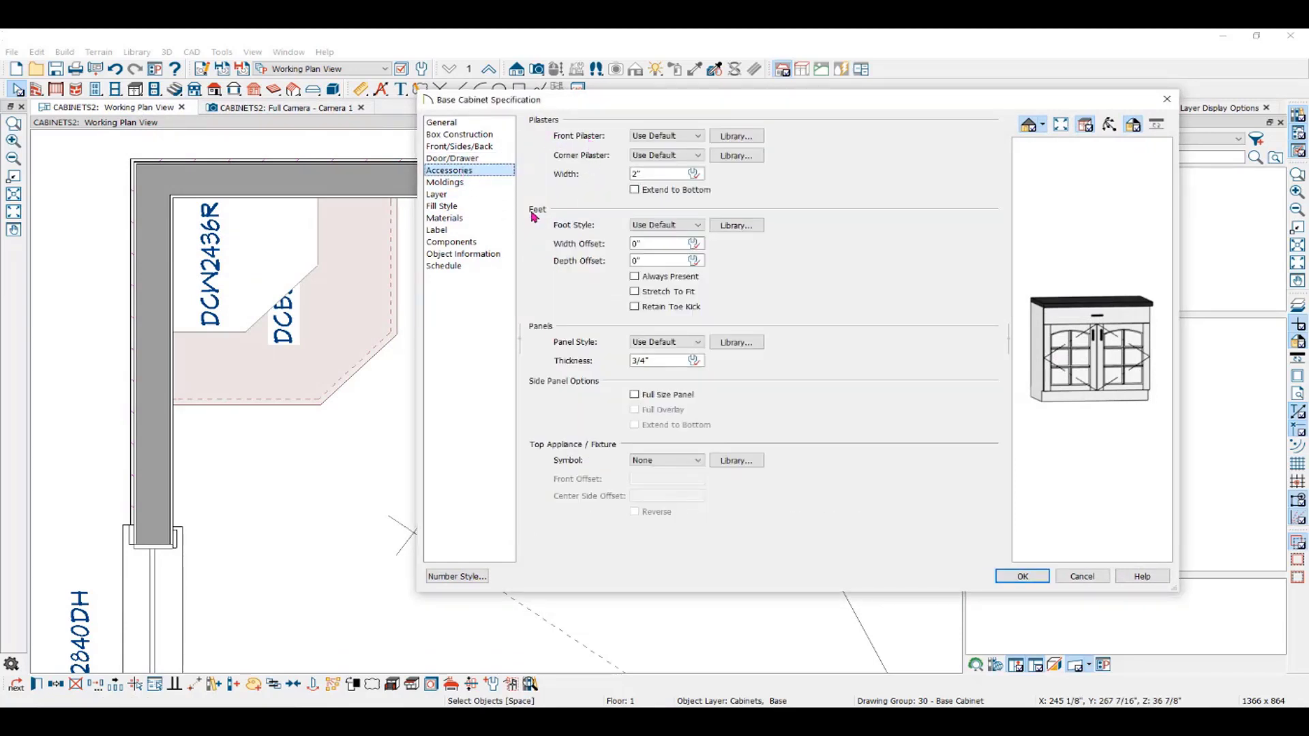
click(462, 184)
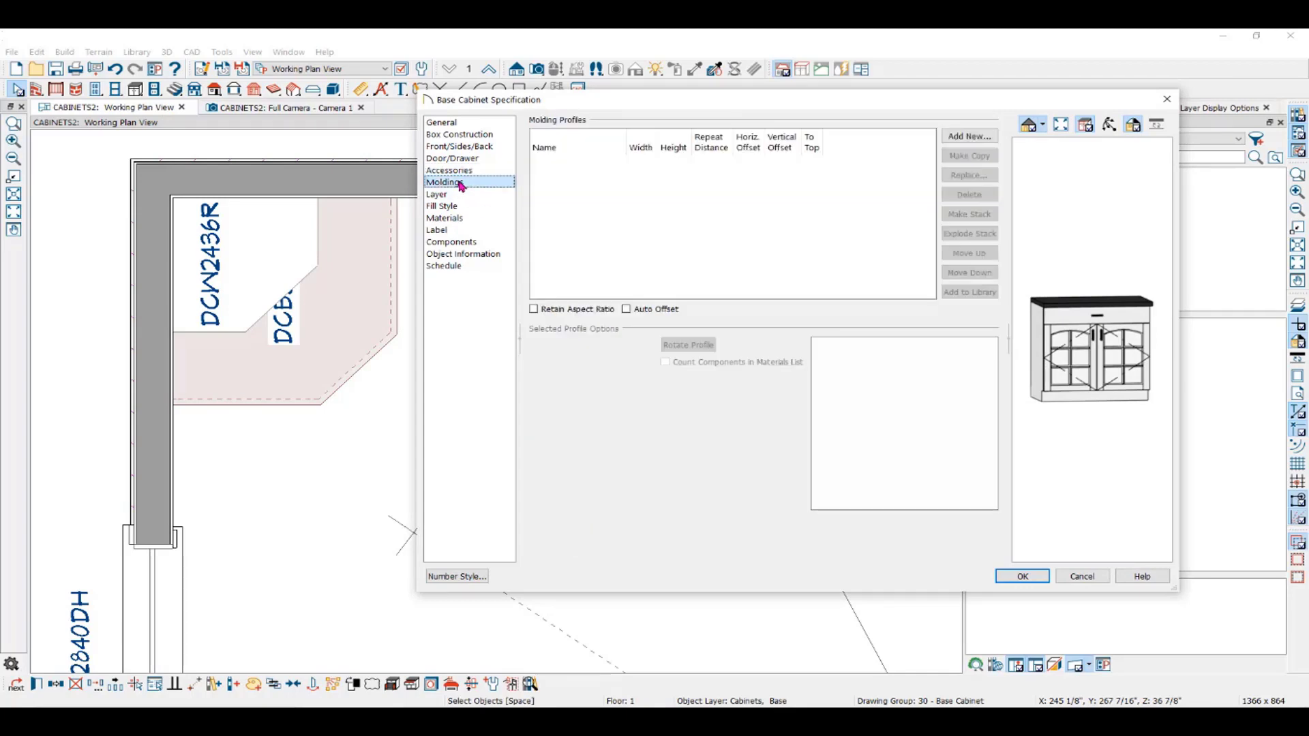
click(958, 140)
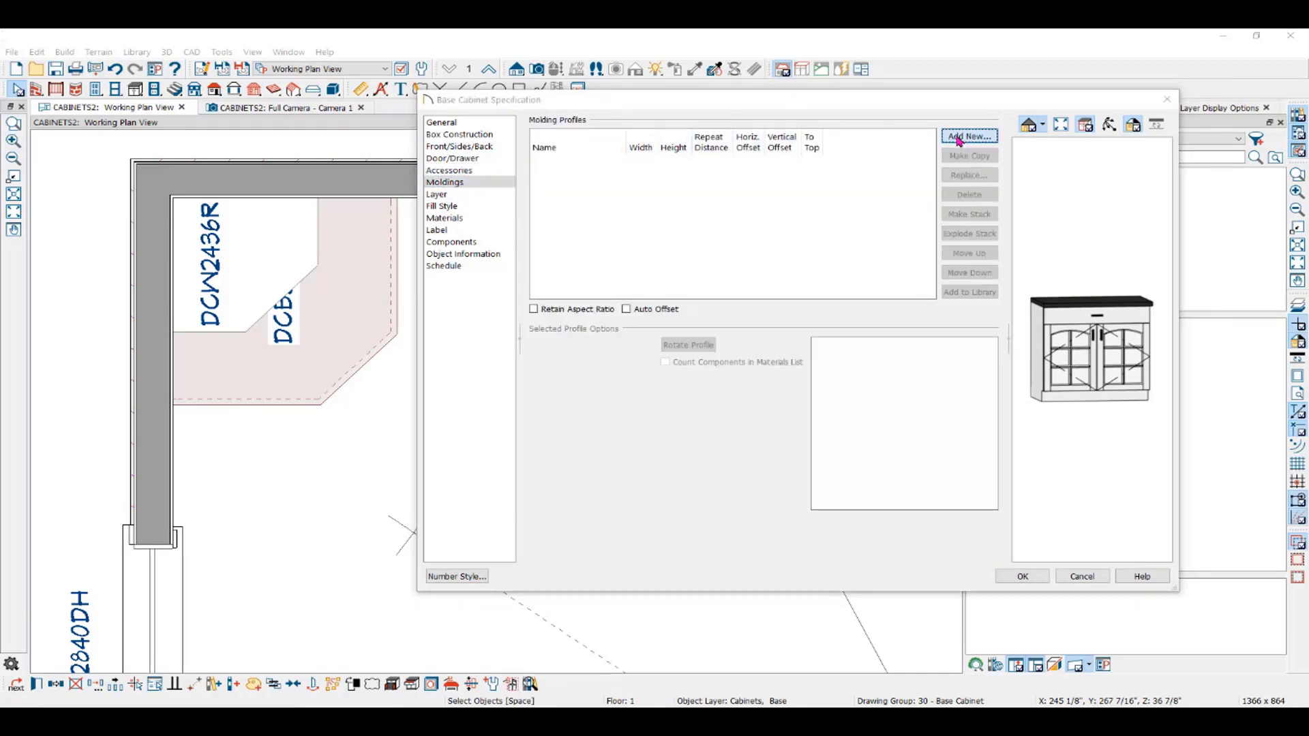
click(141, 175)
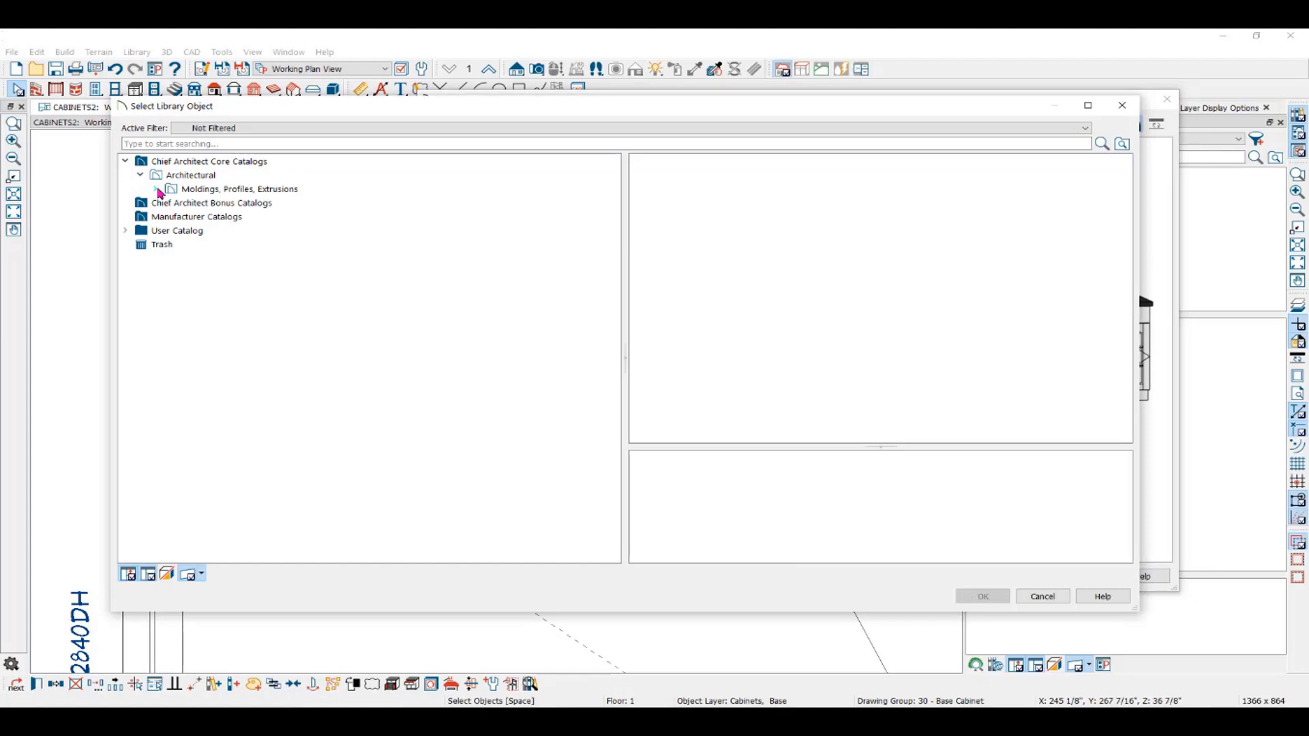
click(155, 189)
click(193, 259)
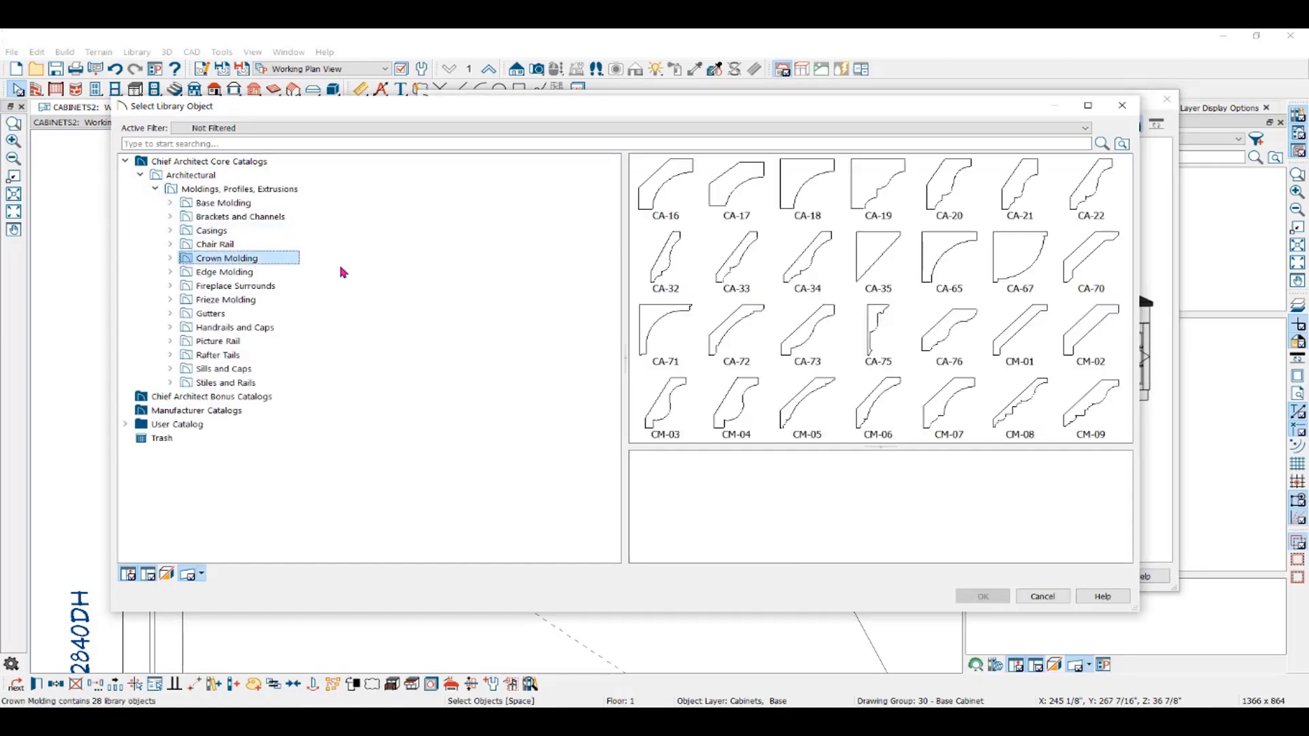
click(1035, 598)
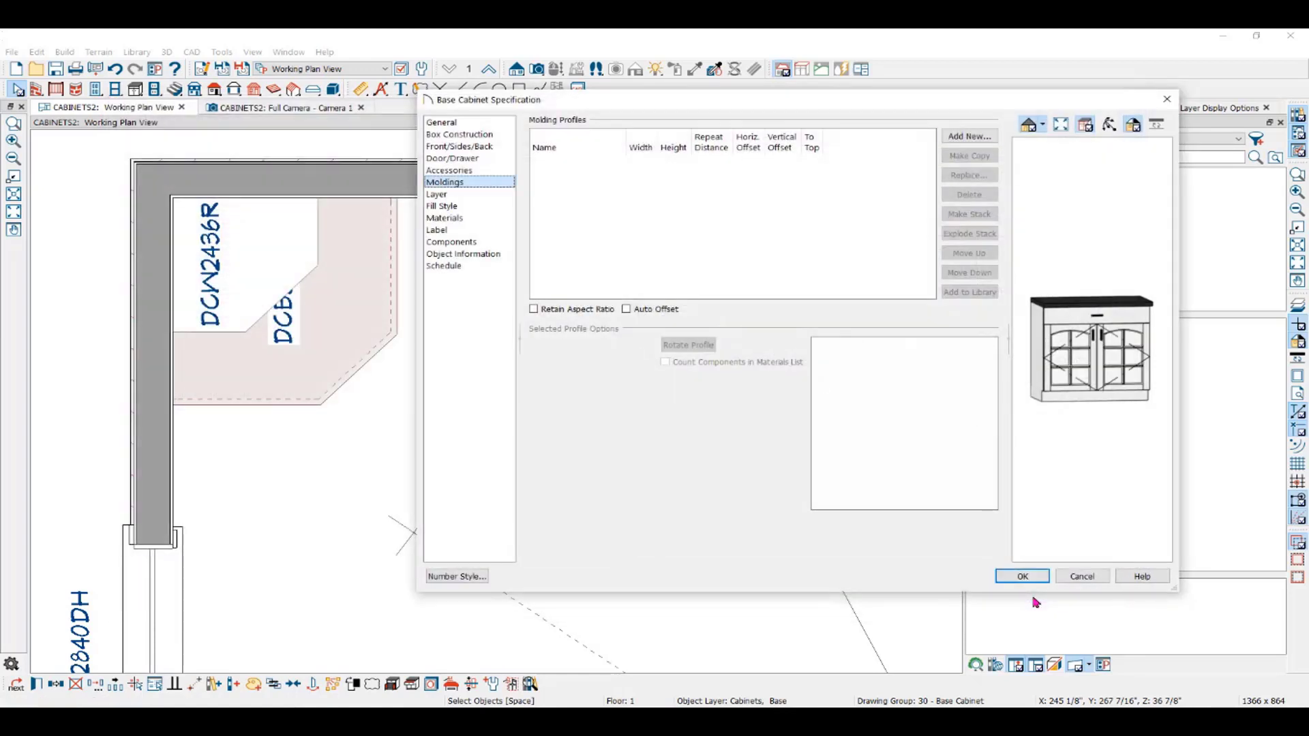
- Review the cabinet's layer and component materials, and accept the base cabinet specification
click(451, 195)
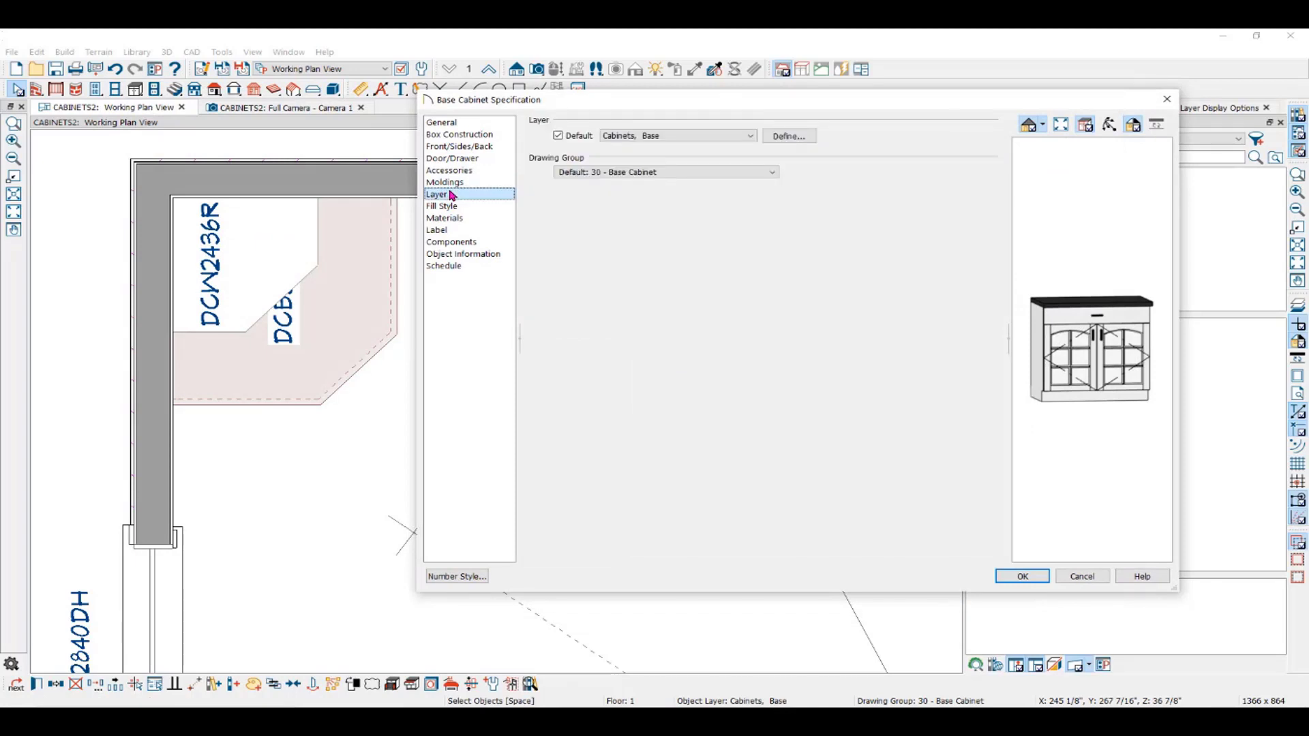
click(450, 217)
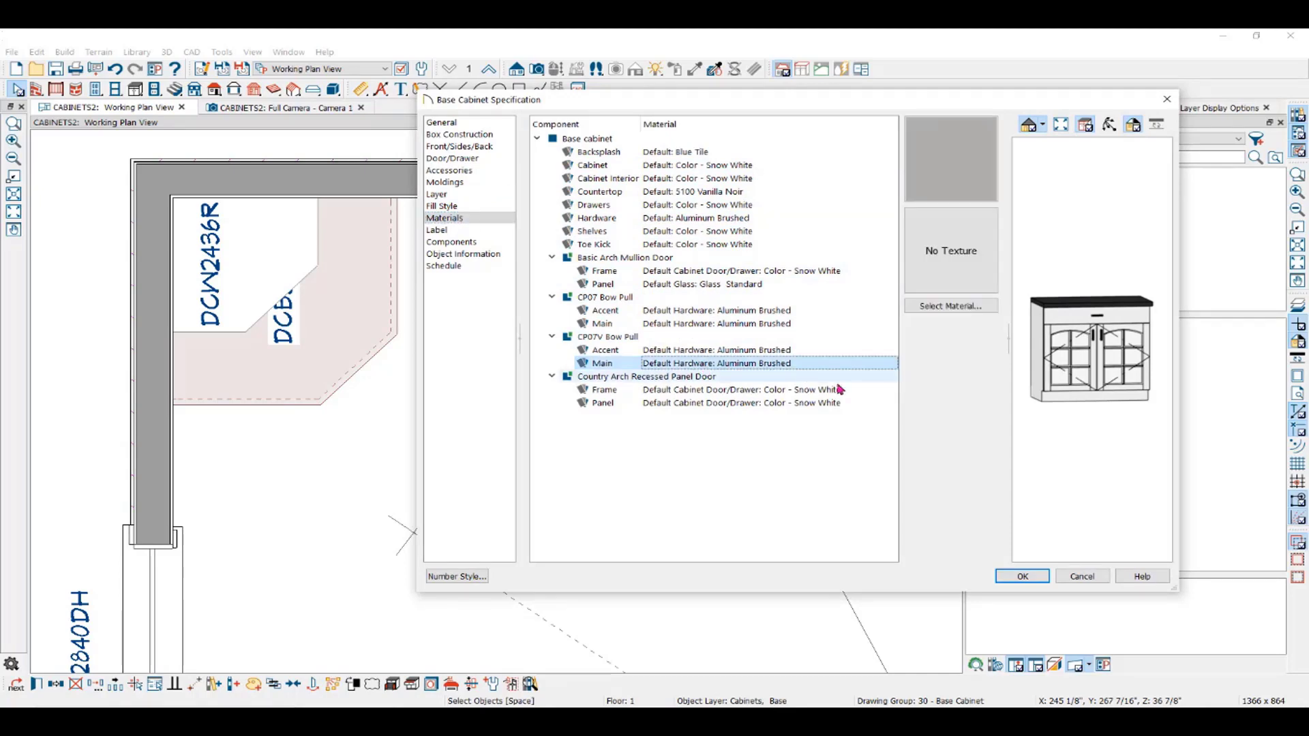
click(1023, 576)
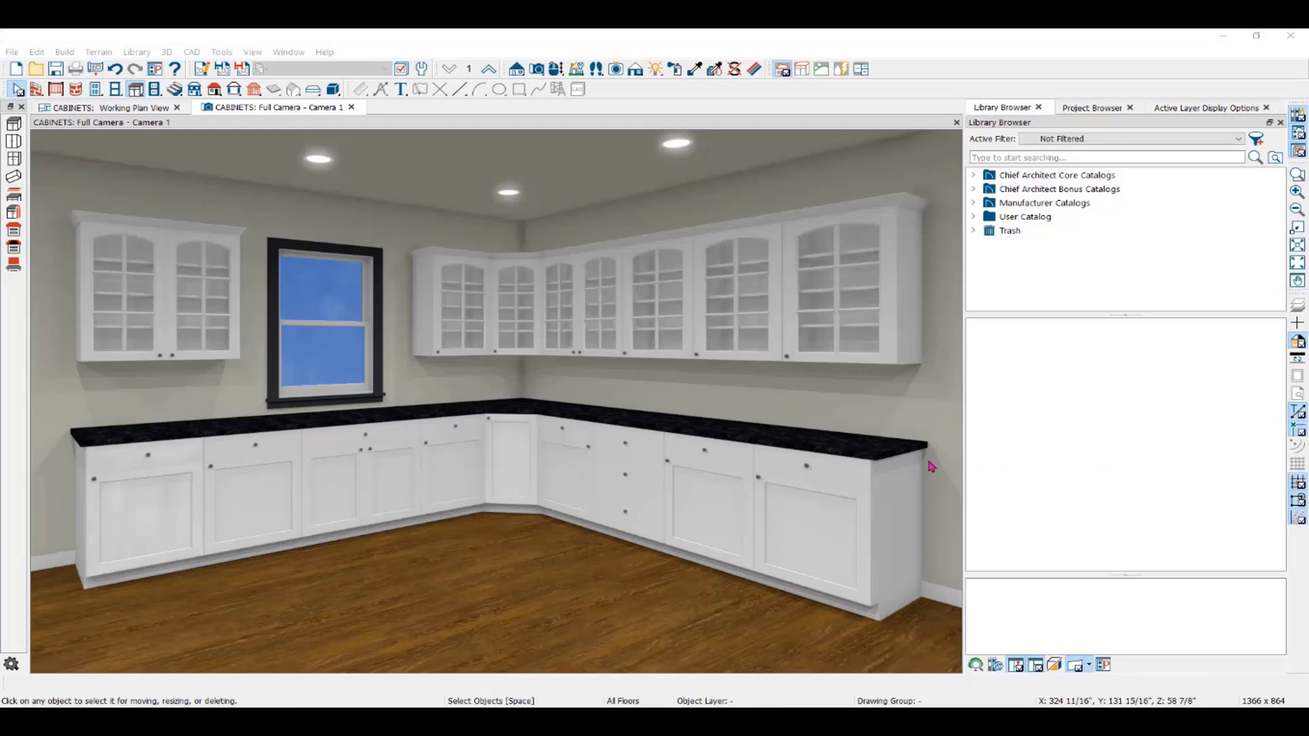
- In the camera view, add a 6-inch-high backsplash to the end base cabinet on the wall without the window
click(827, 499)
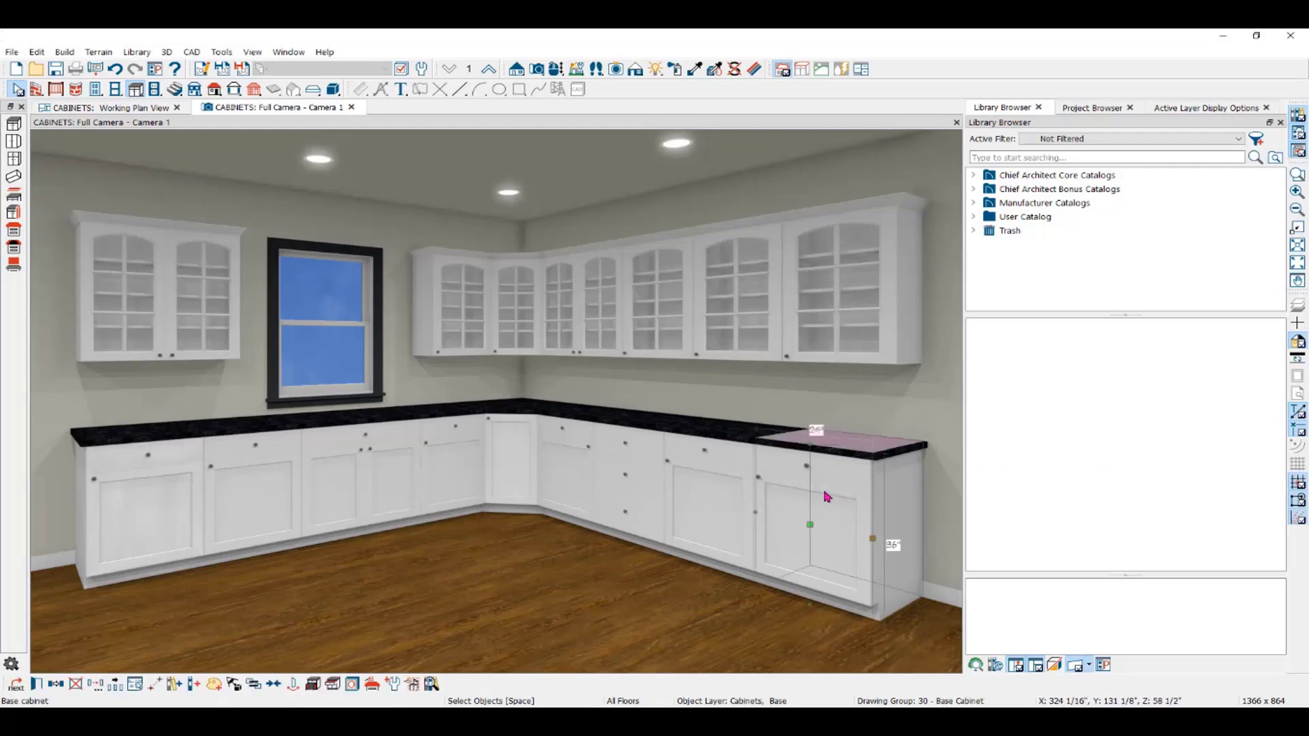
double_click(827, 499)
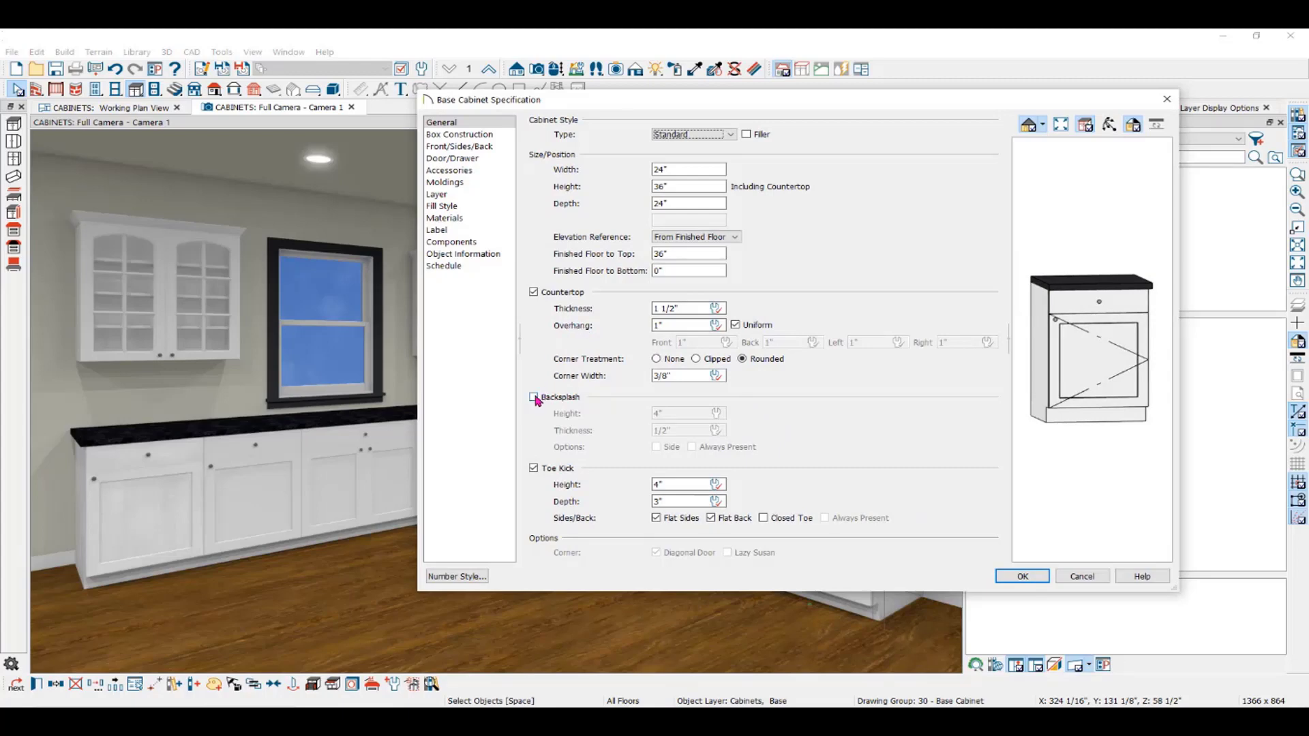
click(534, 398)
double_click(649, 412)
text(6)
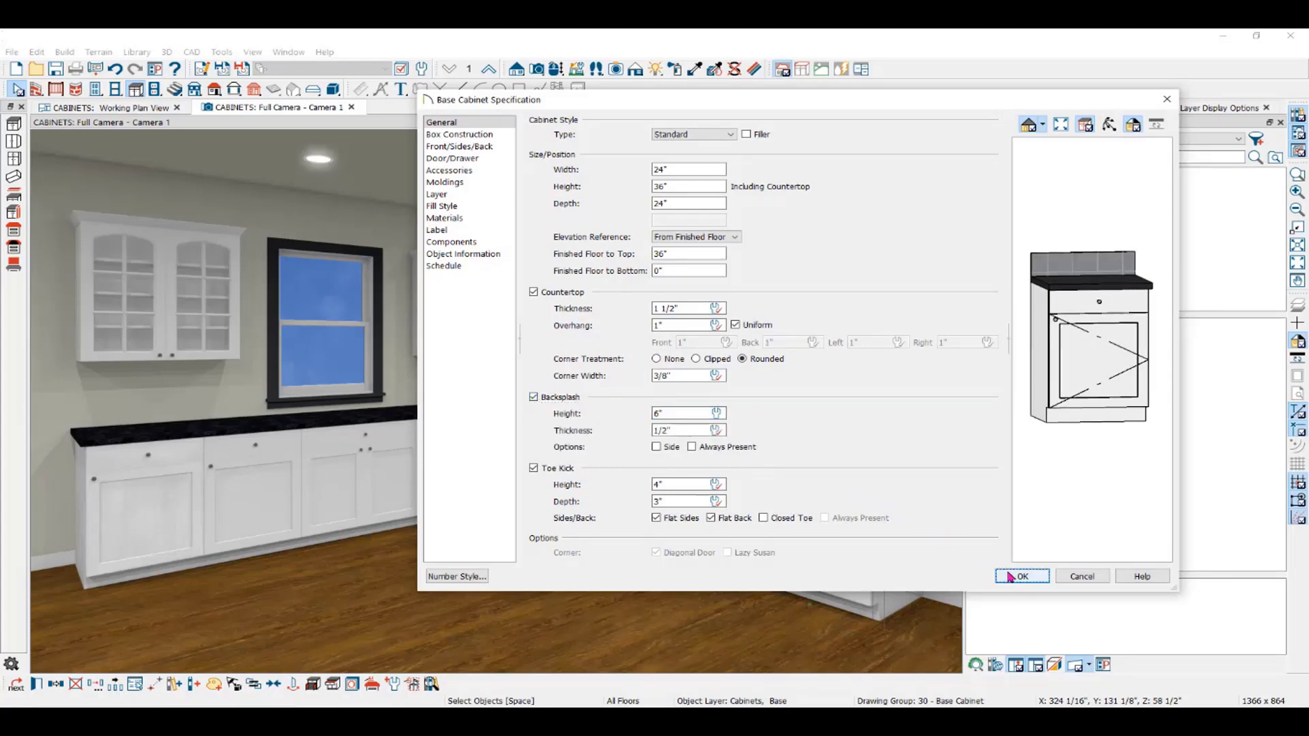
click(1010, 577)
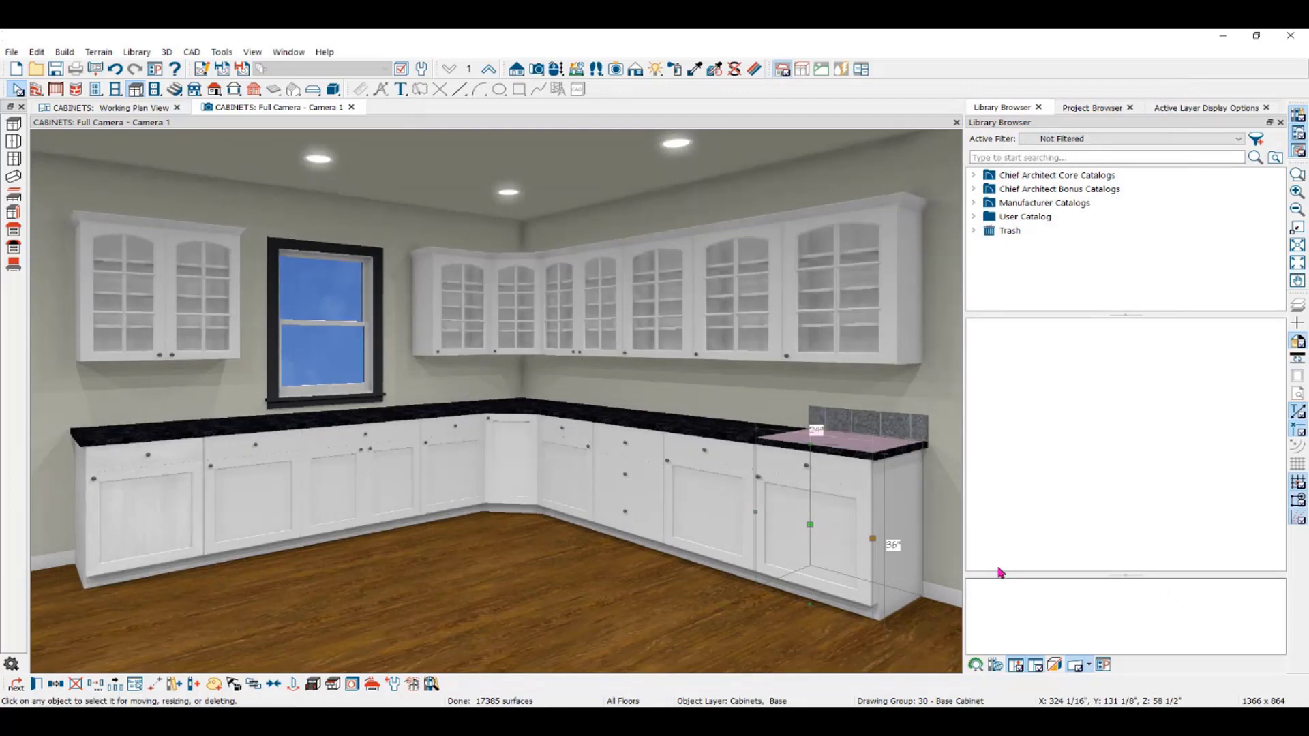
key(Escape)
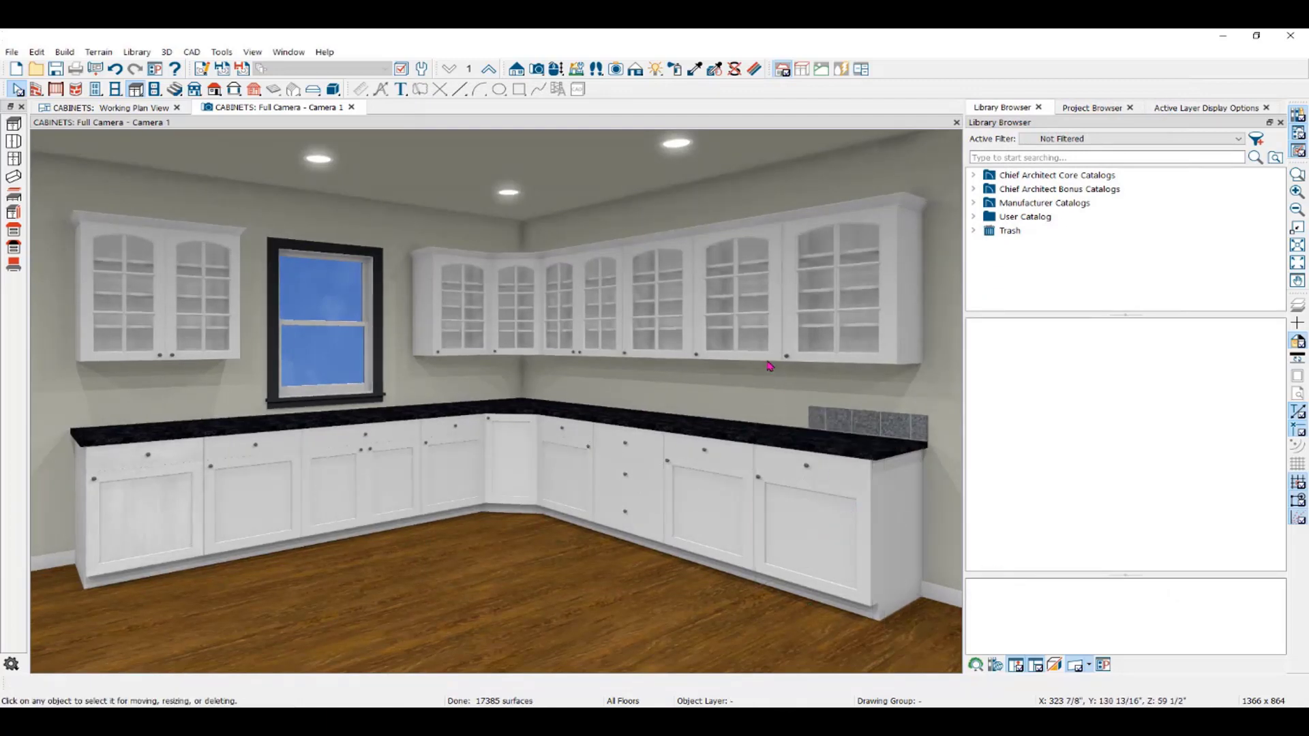
- Enable Backsplash To Base Below for the second wall cabinet from the outer end of the wall without the window
click(746, 325)
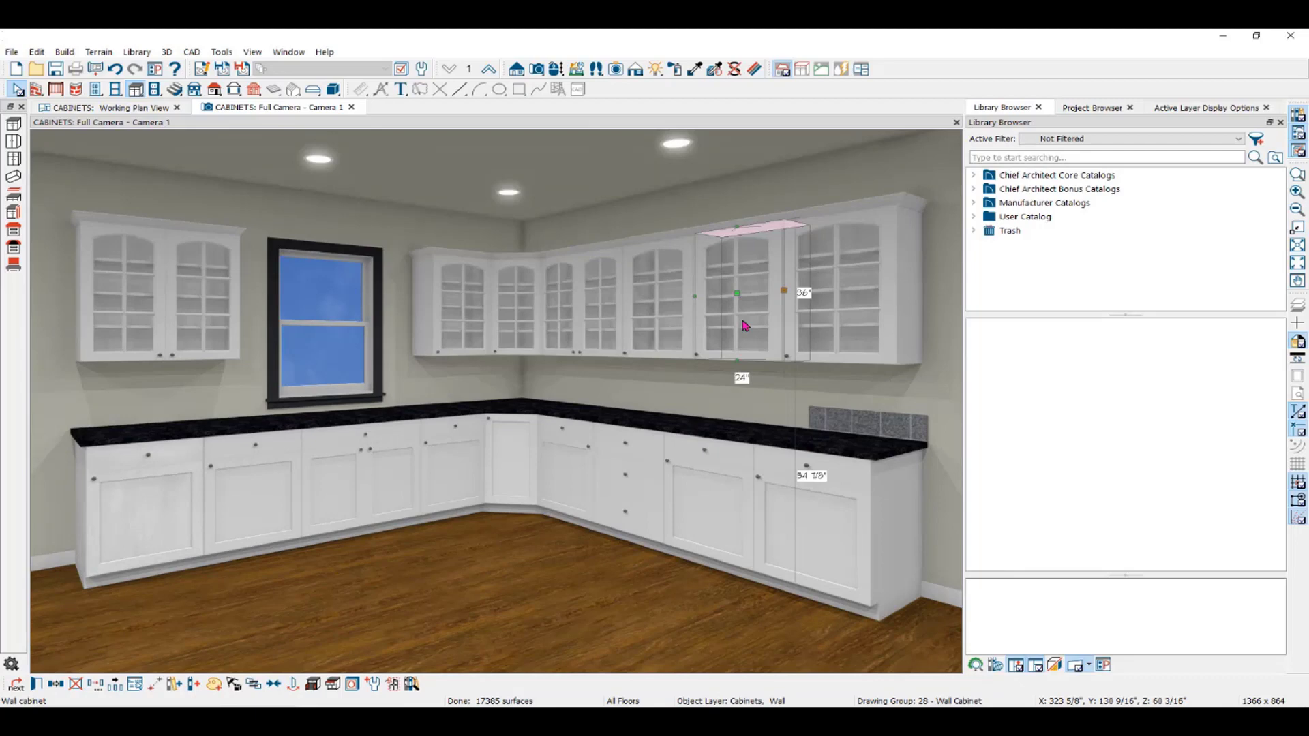
double_click(728, 320)
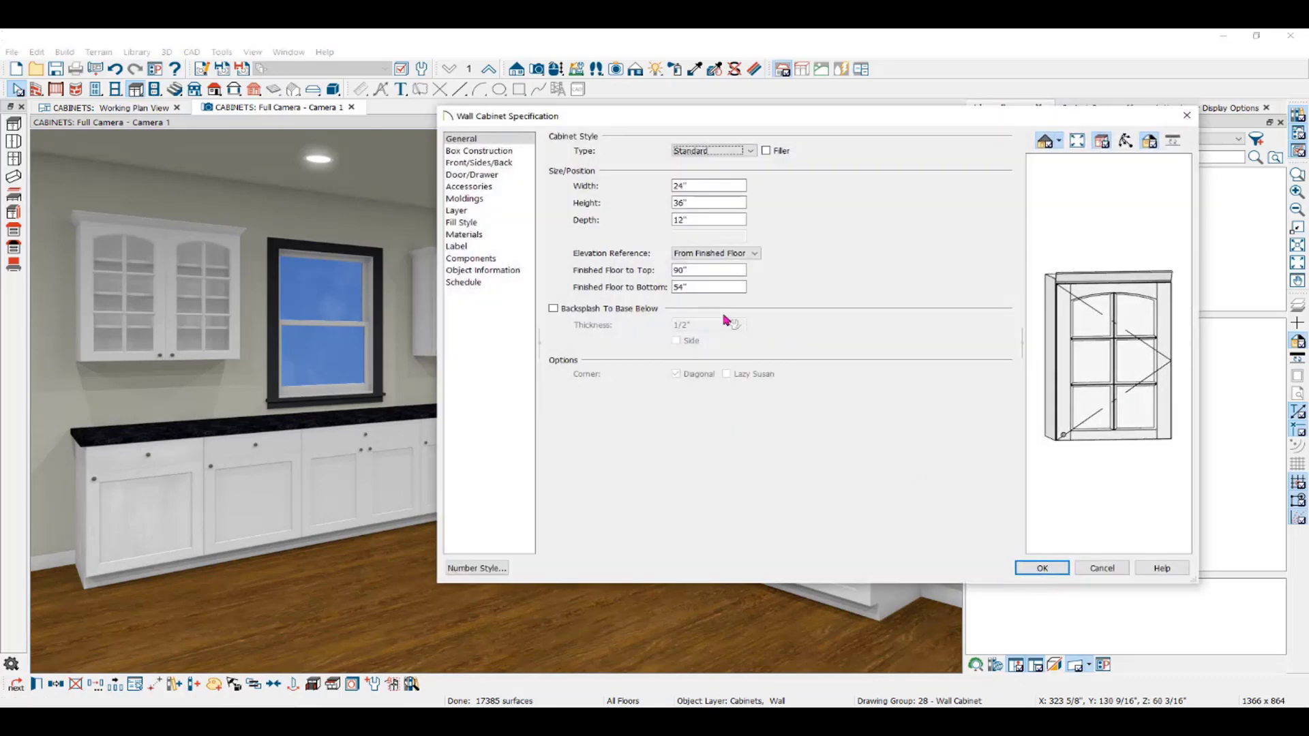
click(553, 310)
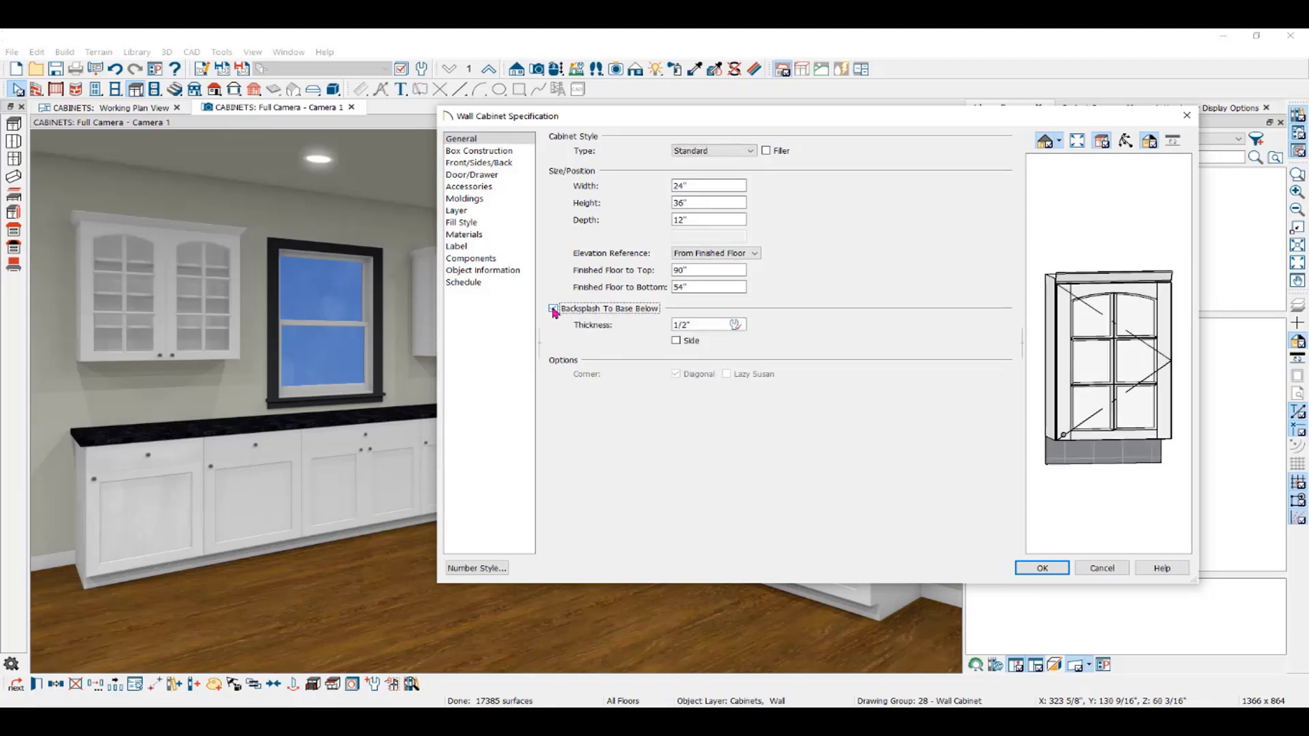
click(1040, 568)
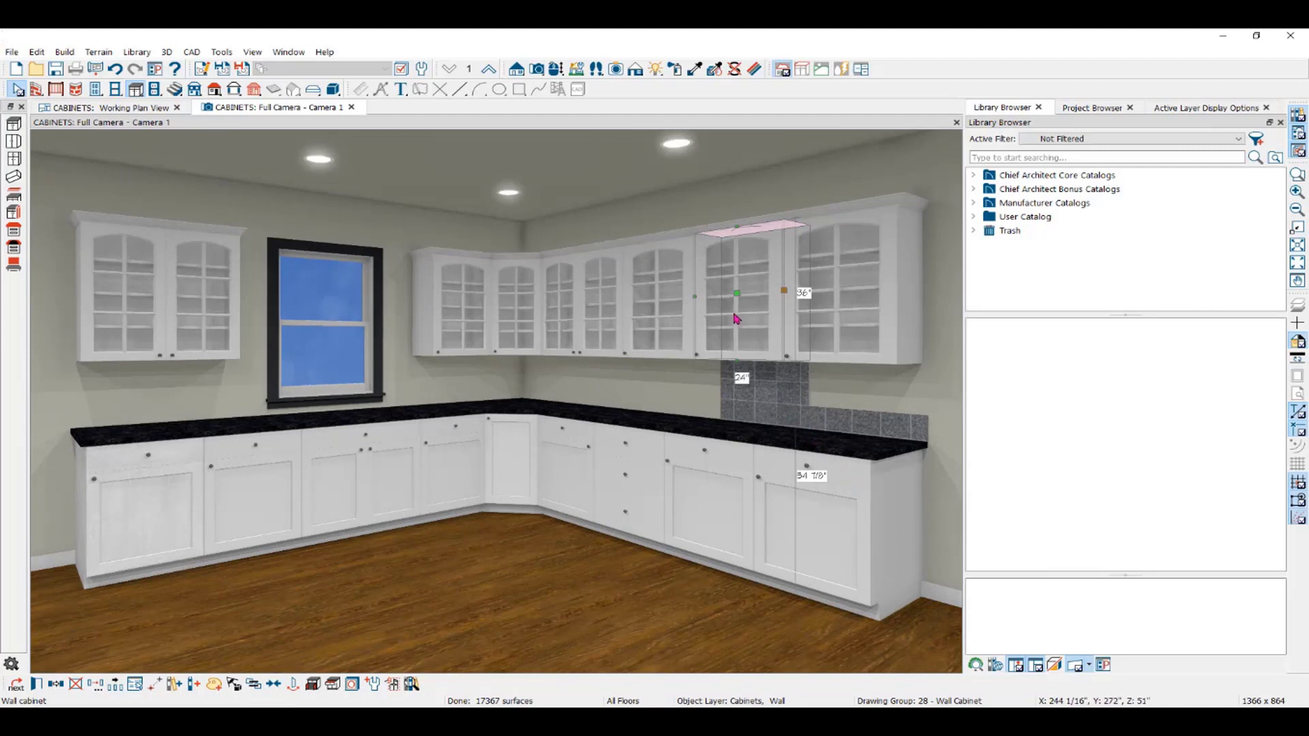
key(Escape)
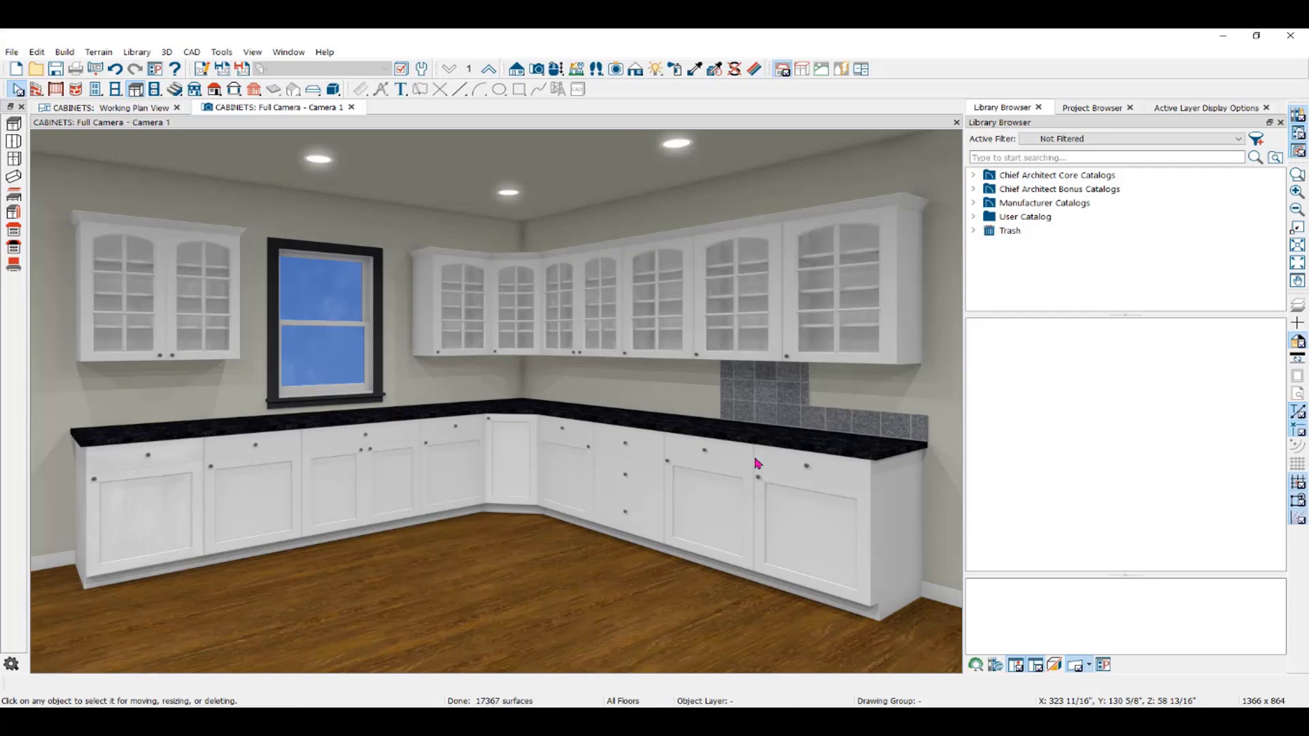
- Delete the wall cabinet by selecting its backsplash, and undo the deletion
click(761, 393)
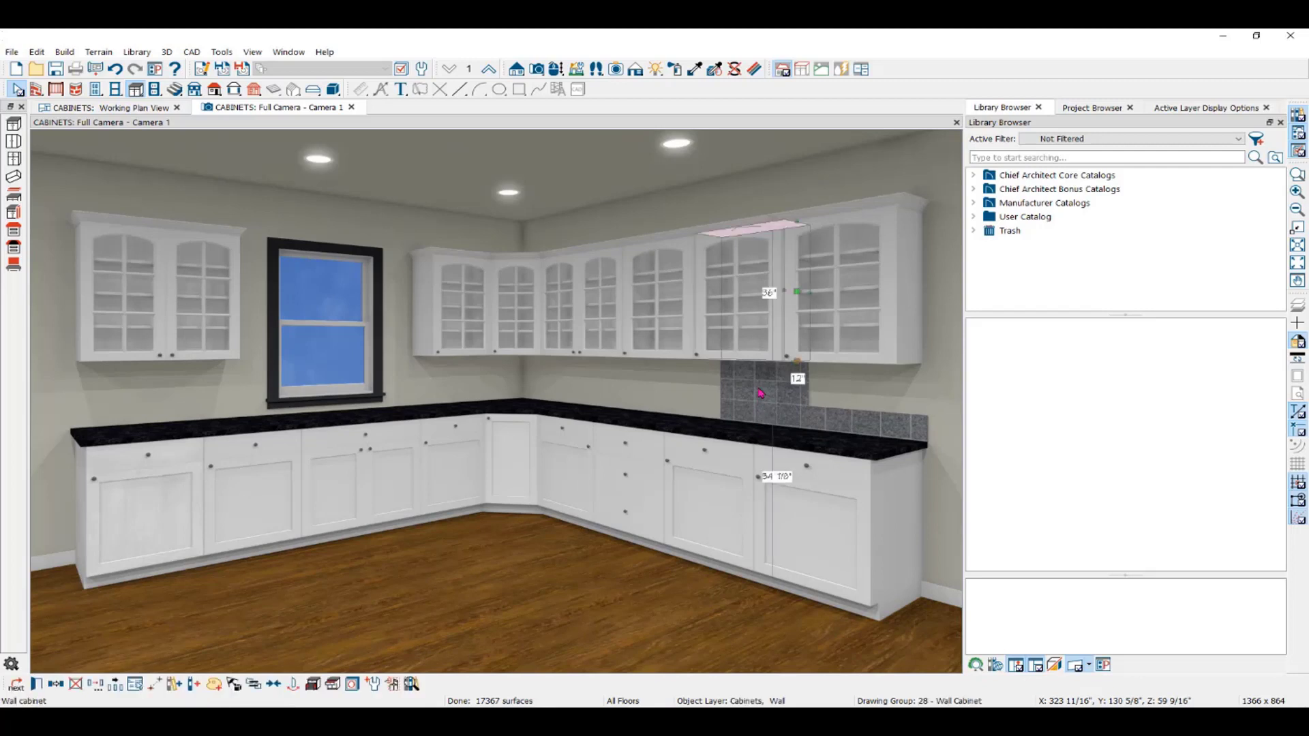
key(Delete)
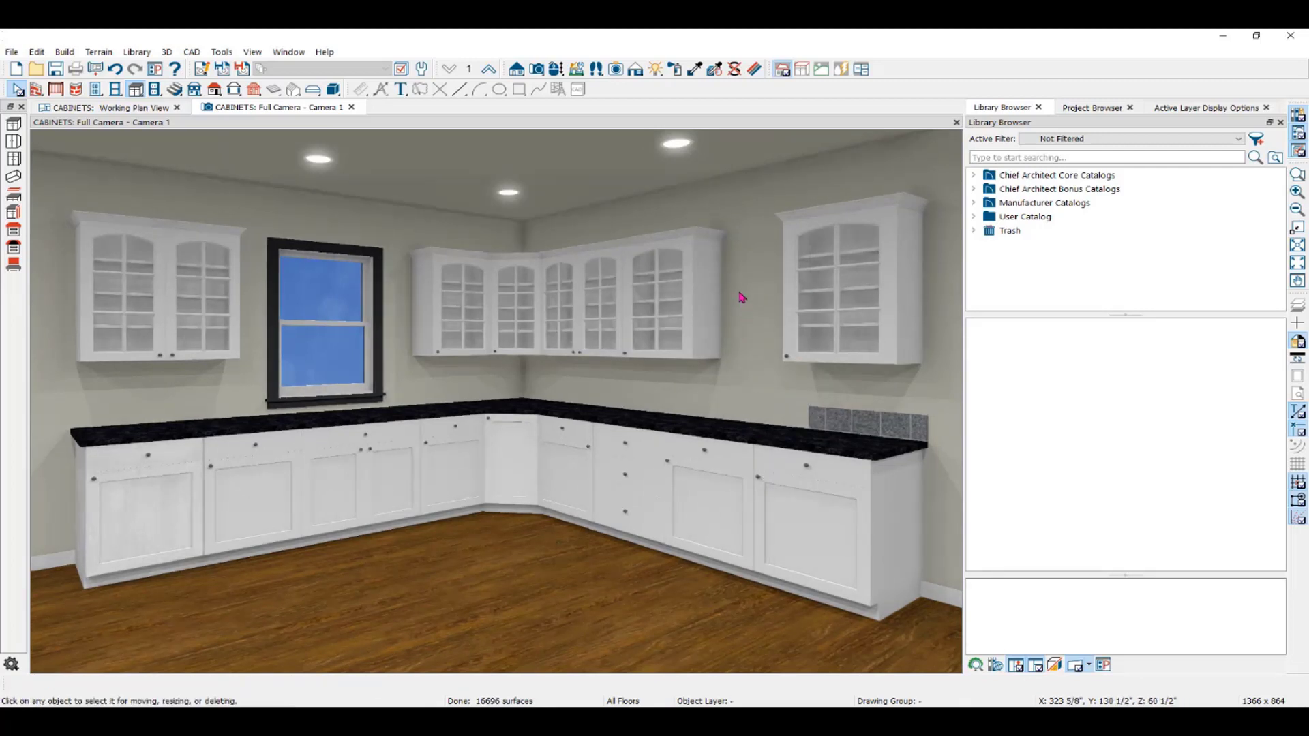
click(115, 69)
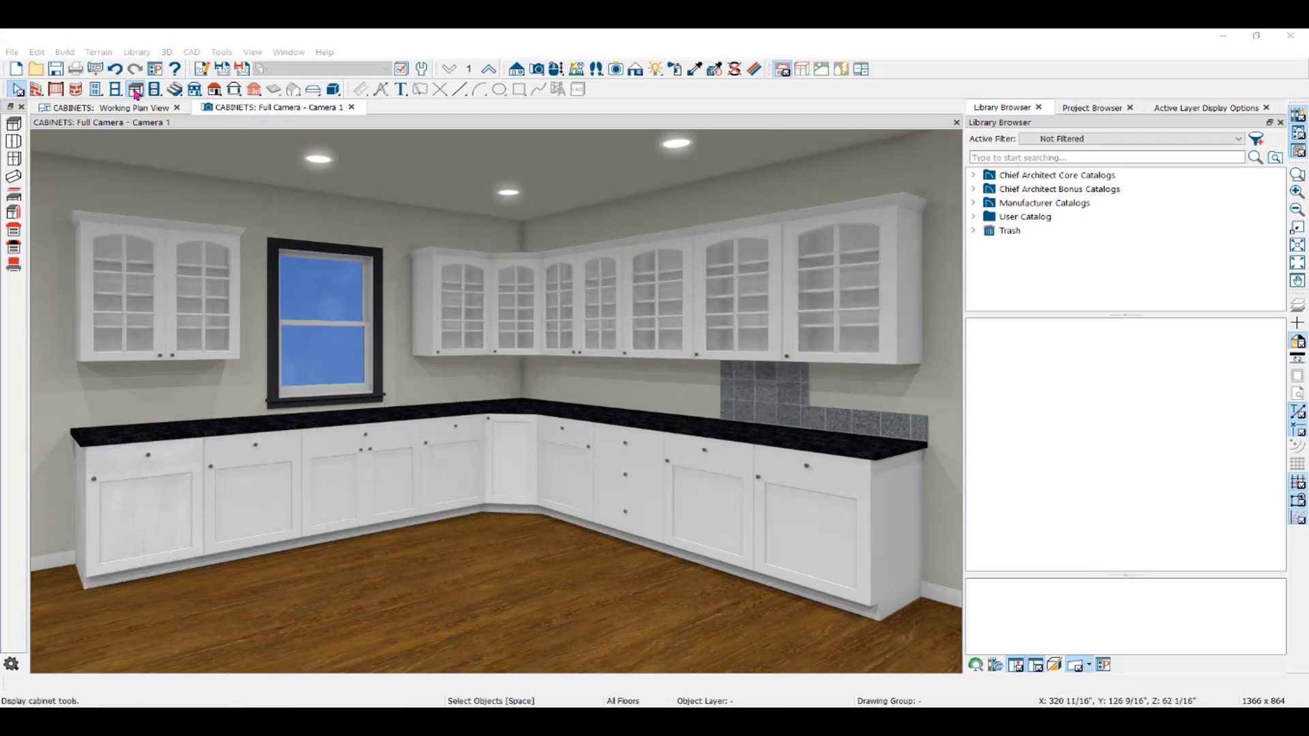
- Create a custom backsplash filling the window wall between the countertop and the wall cabinets
click(136, 91)
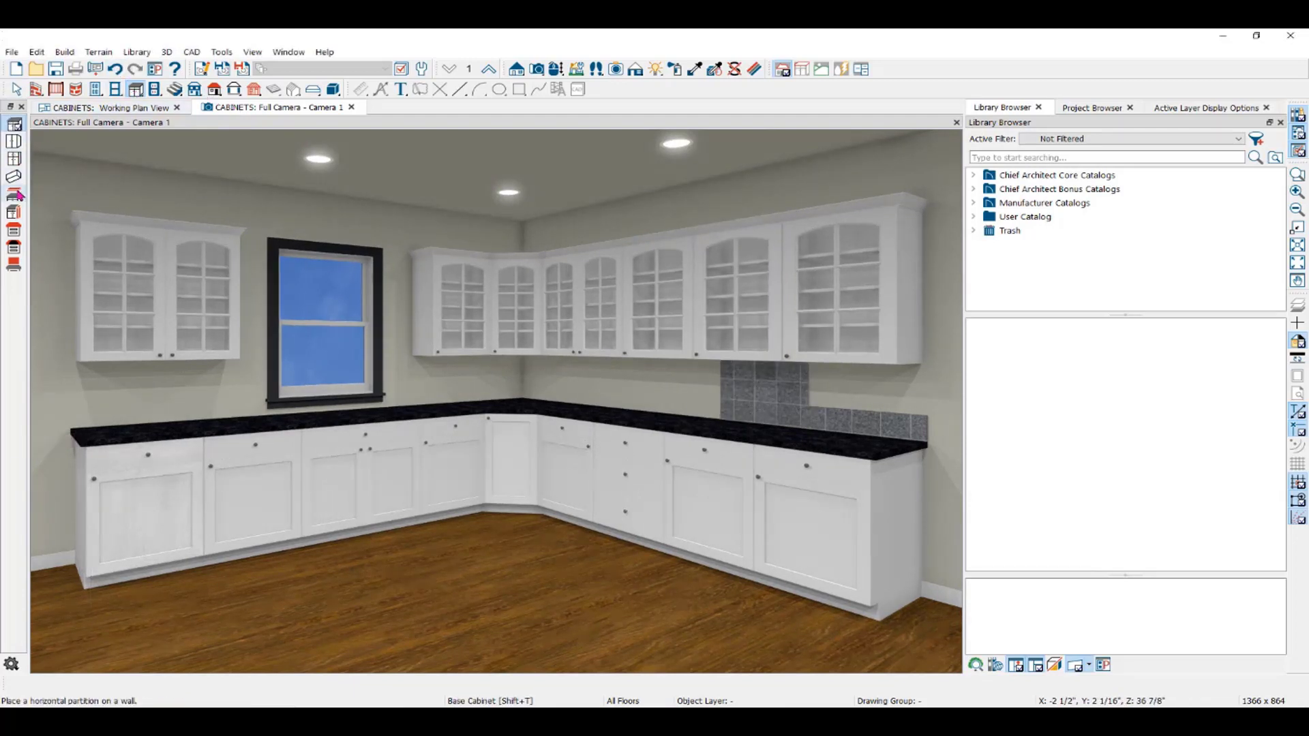
click(13, 266)
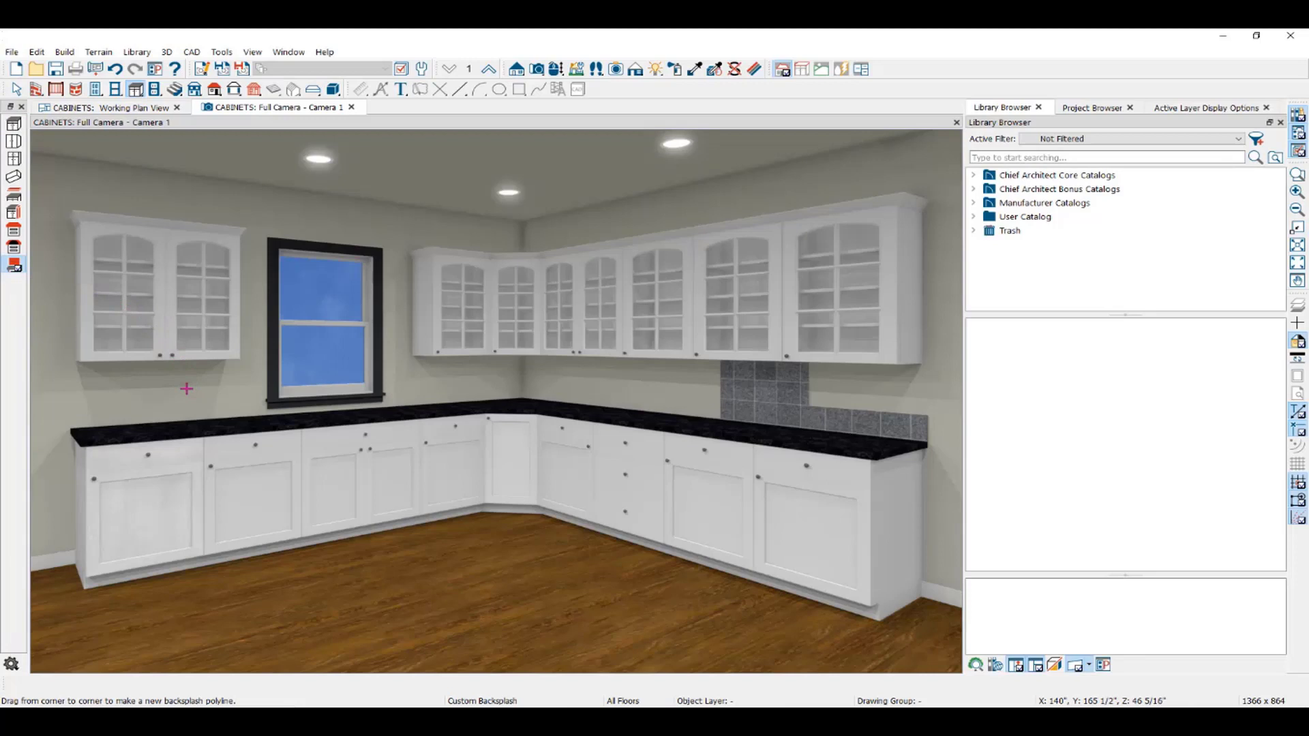
click(186, 388)
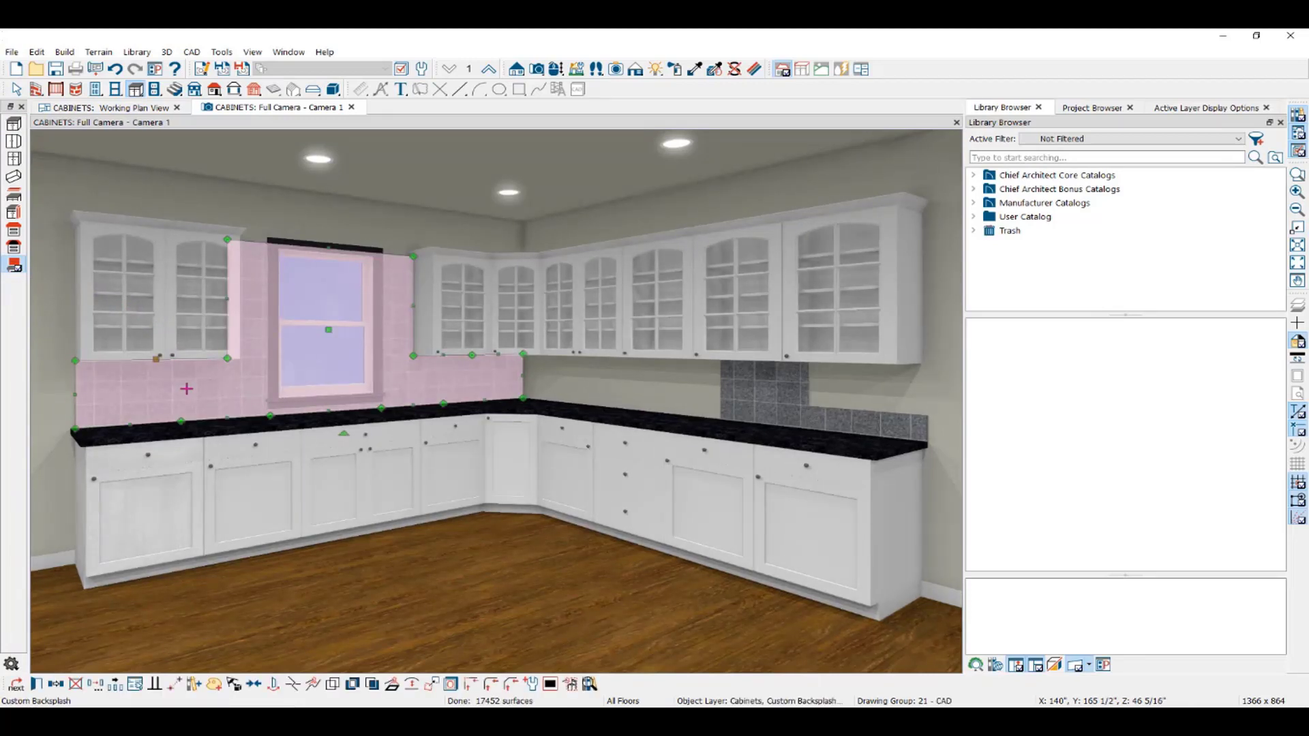
key(Escape)
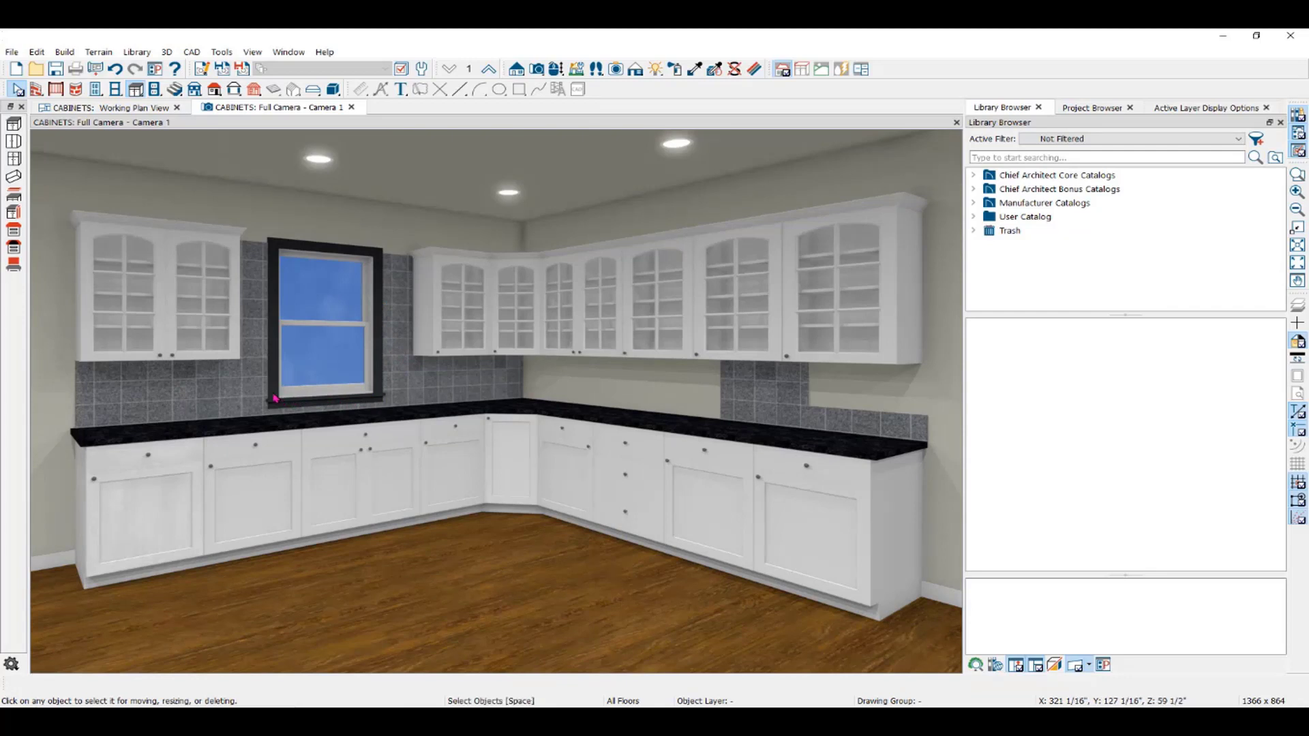
- Lower the upper edge of the custom backsplash around the window to align with the underside of the wall cabinets
click(253, 314)
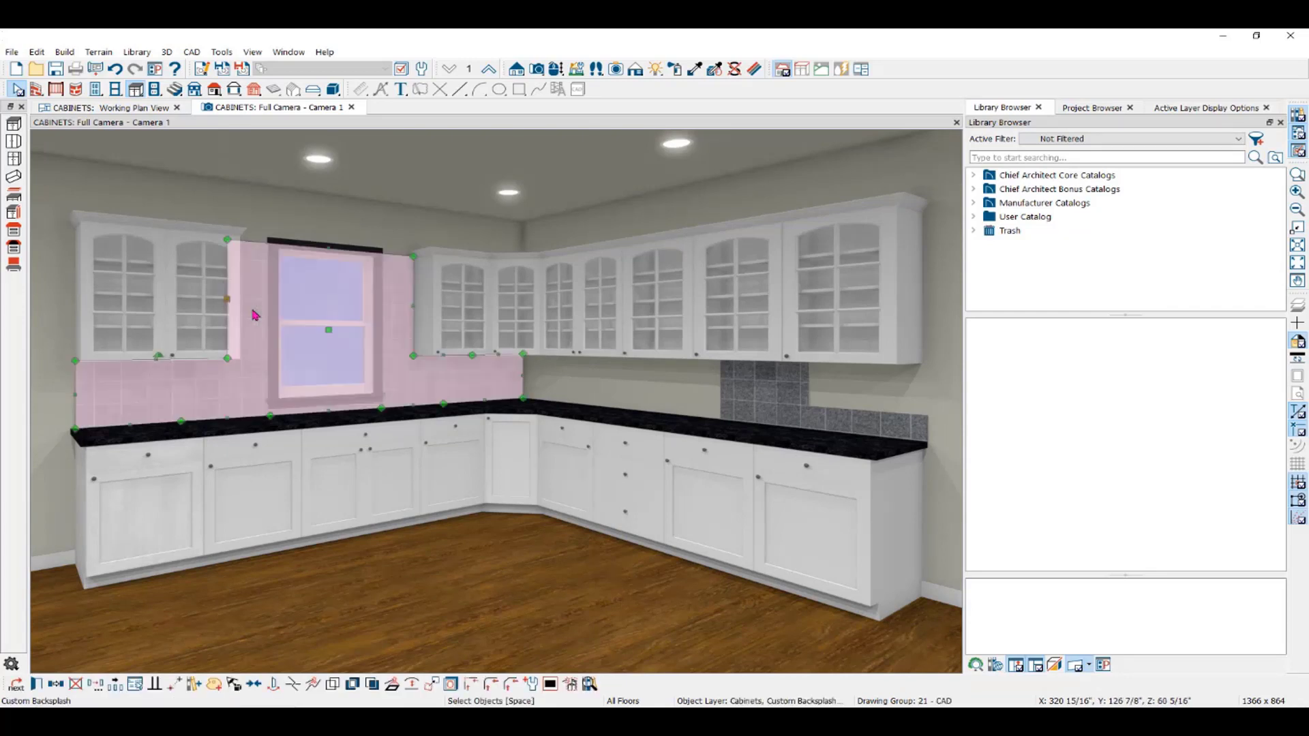
drag(328, 246, 227, 358)
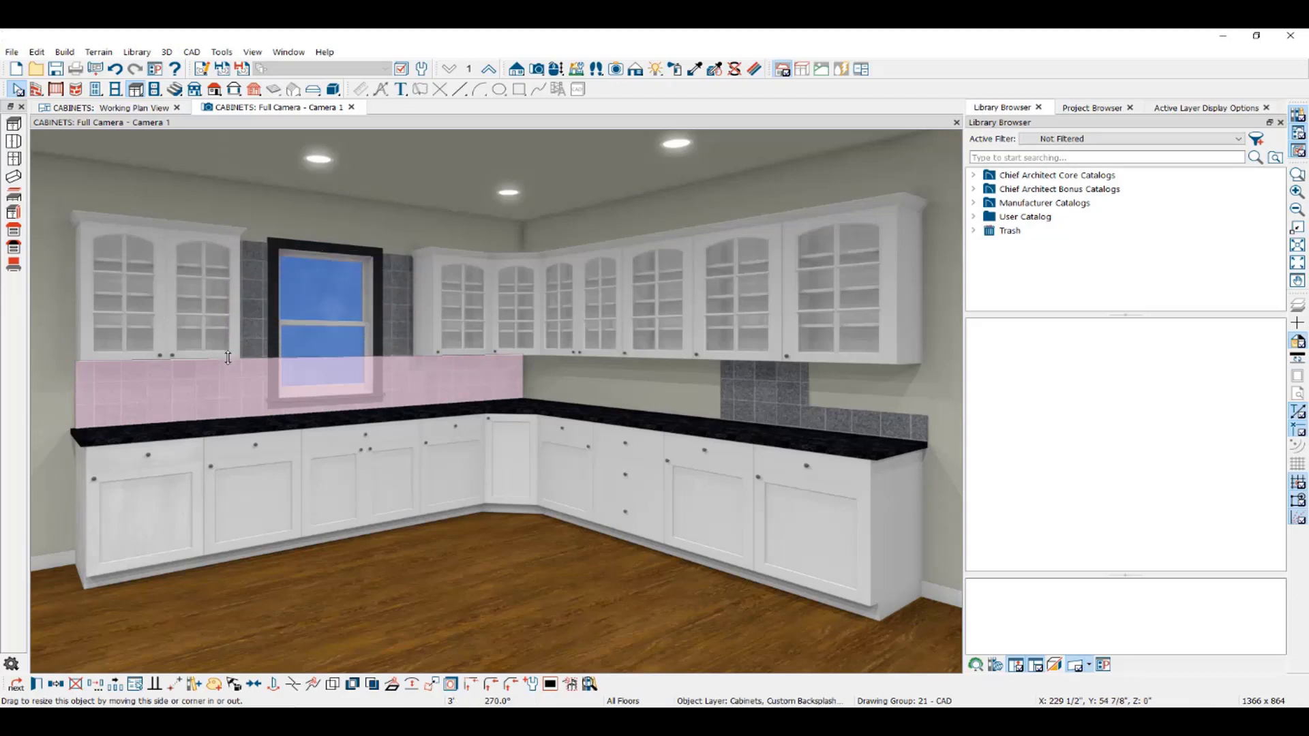
key(Escape)
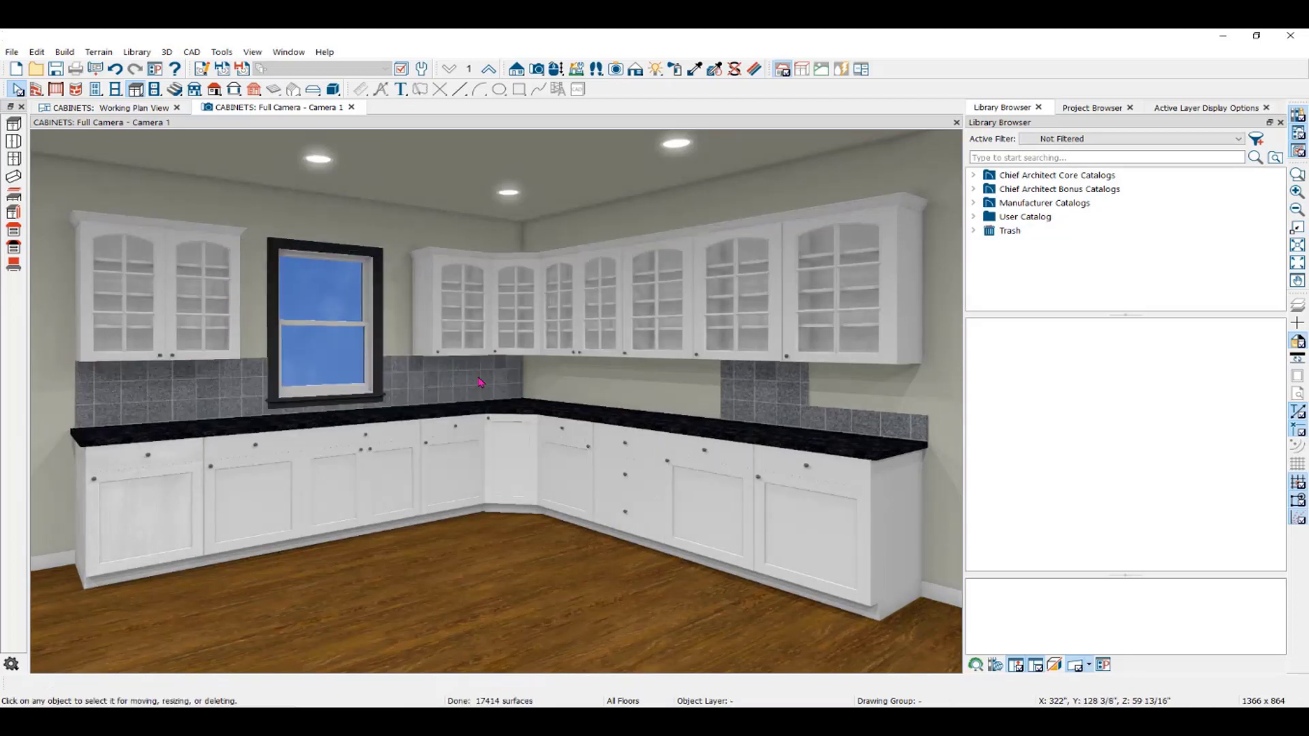
- Draw a rectangular custom backsplash on the empty stretch of the window wall beyond the end cabinets
click(13, 247)
key(Left)
key(Left)
key(Left)
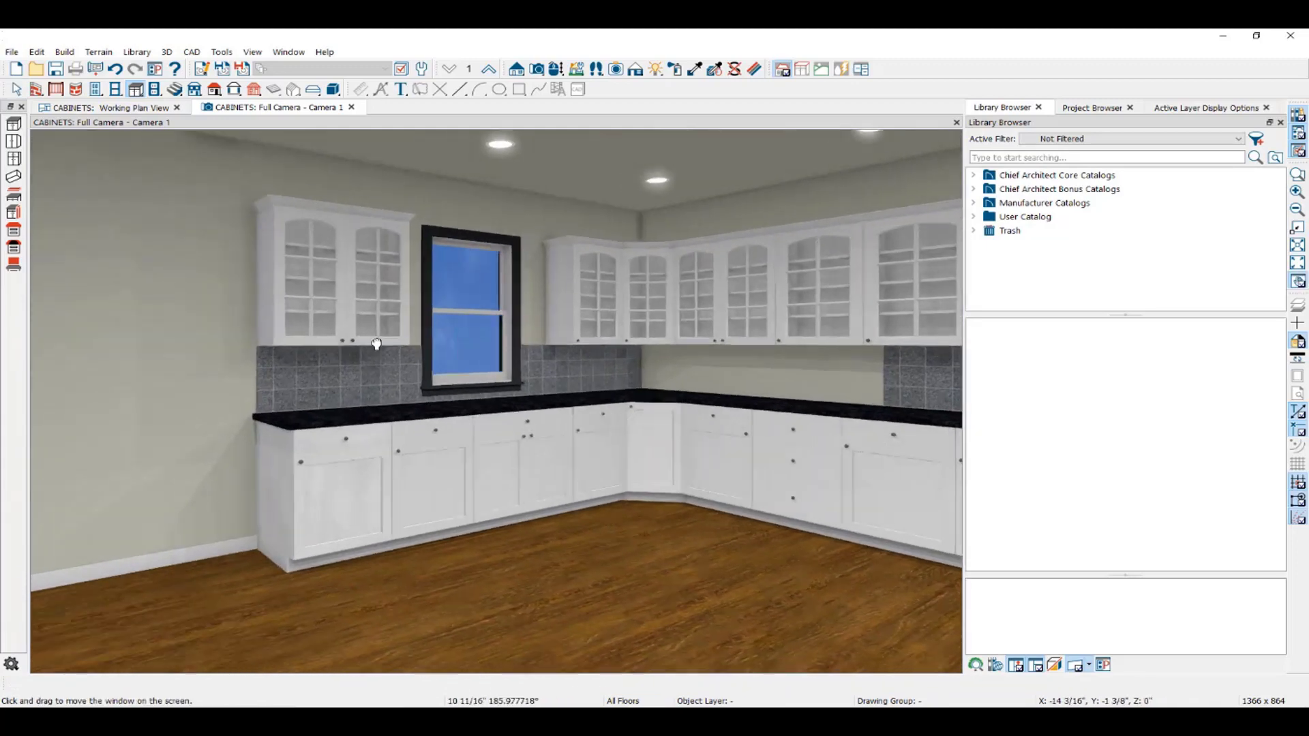
click(14, 266)
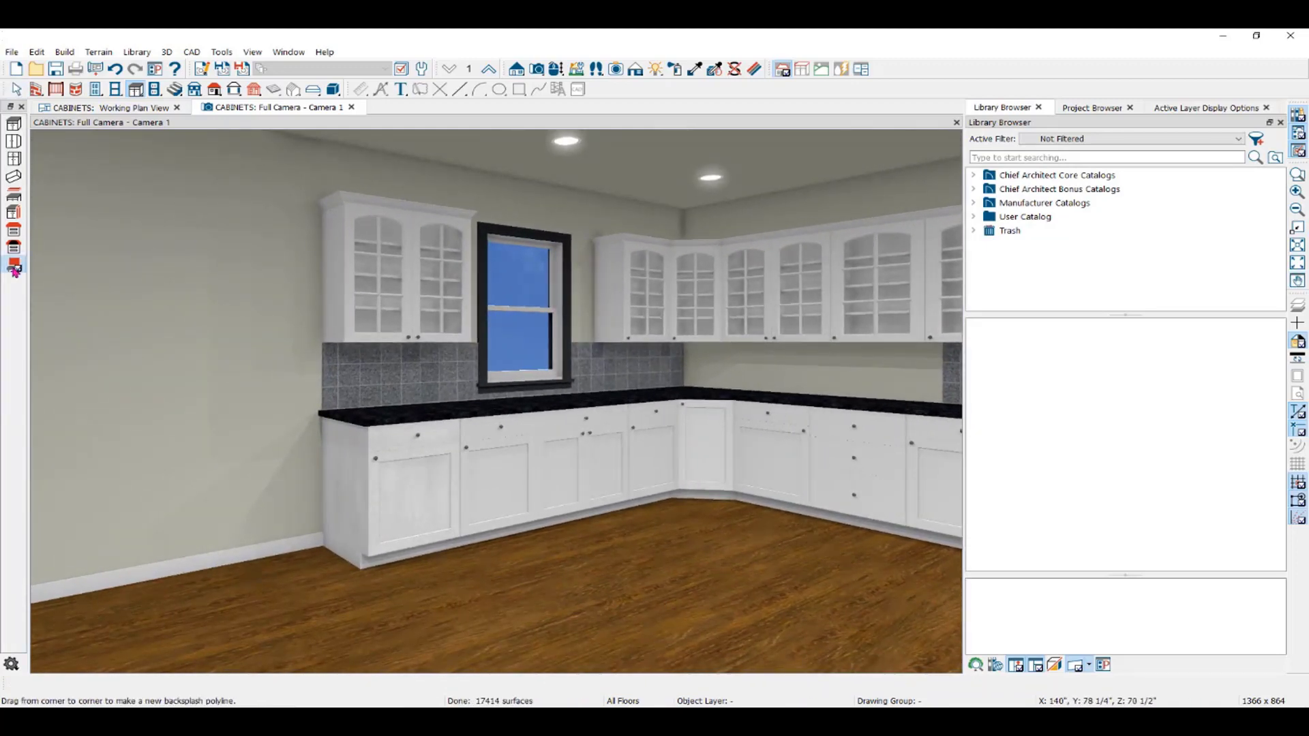
drag(112, 271, 237, 410)
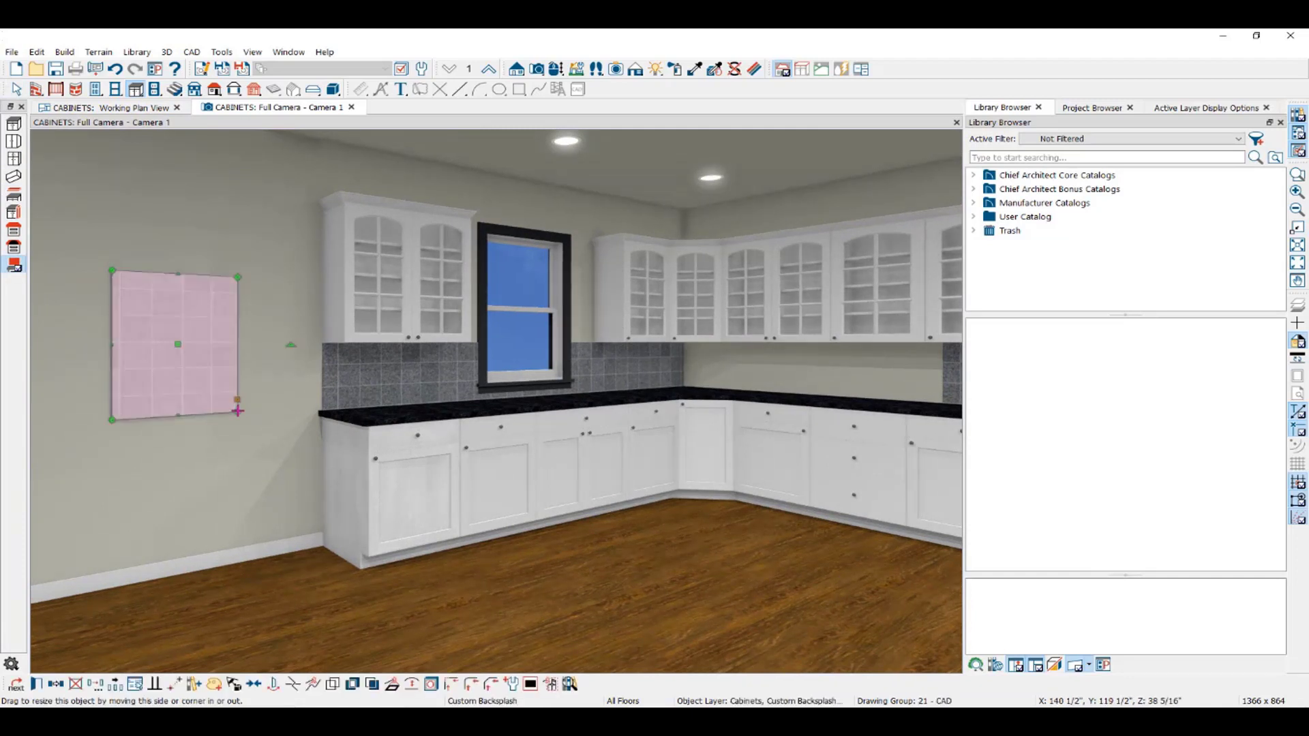
- Turn the custom backsplash's upper edge into an arc tangent to its sides, and add a break near the bottom of one side
key(space)
click(188, 279)
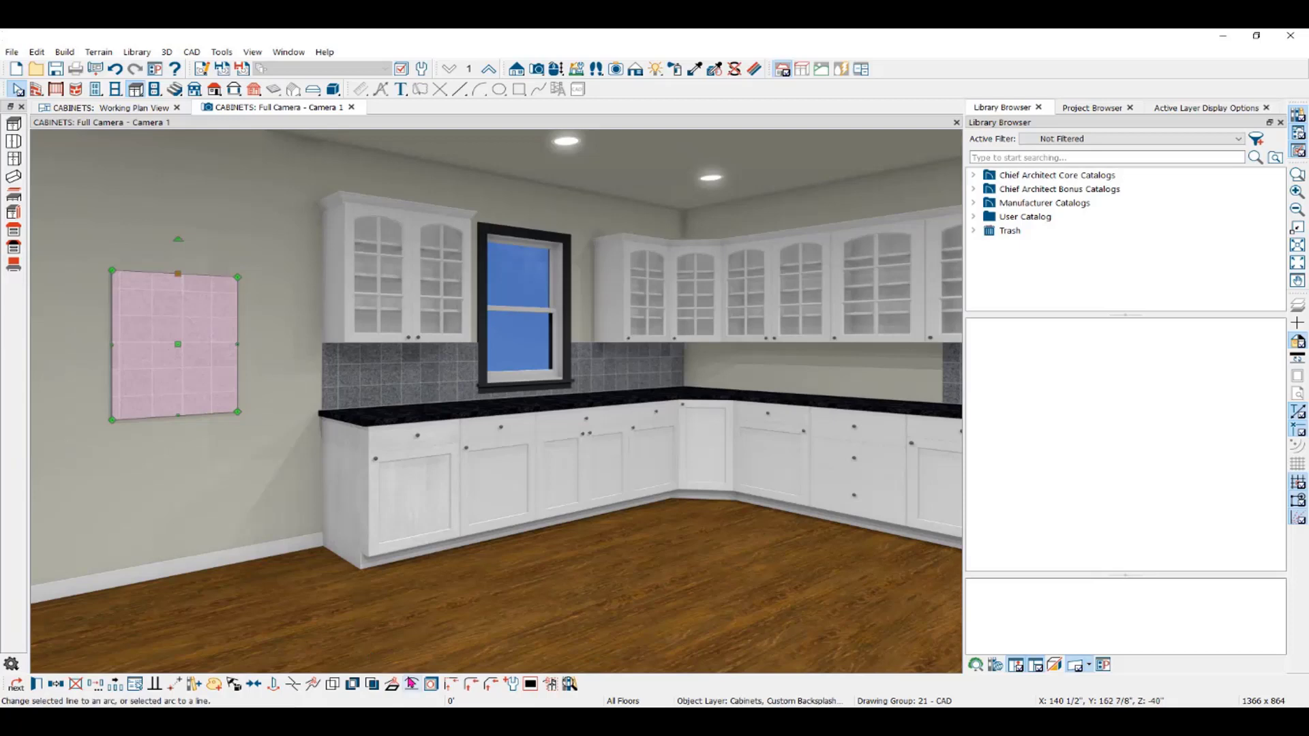
click(413, 684)
click(450, 684)
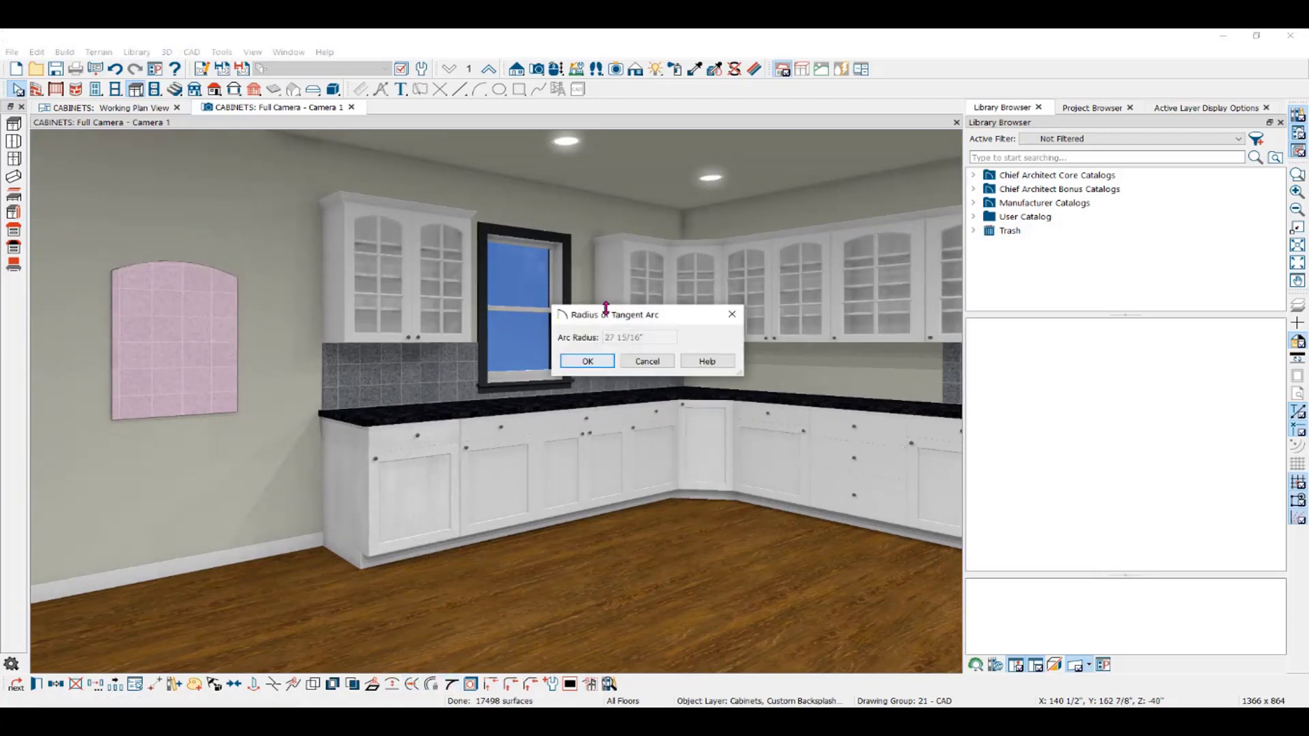
click(585, 360)
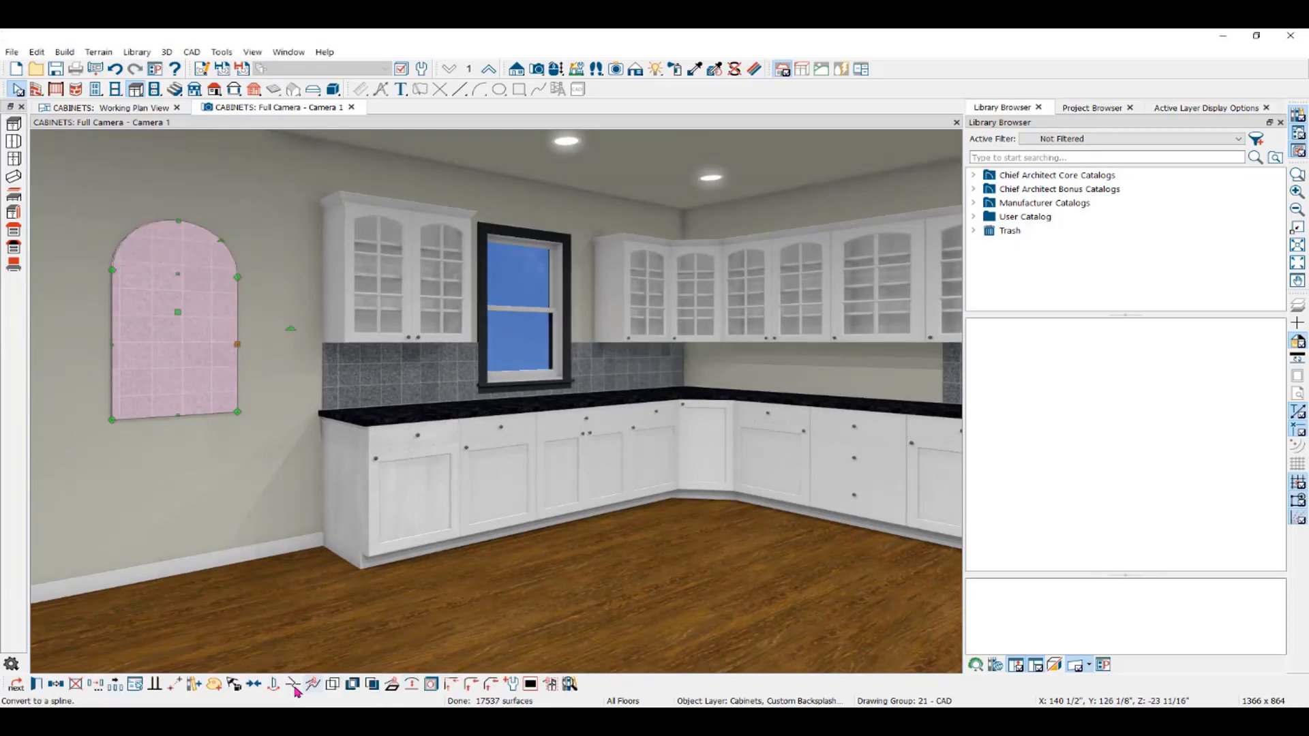
key(Escape)
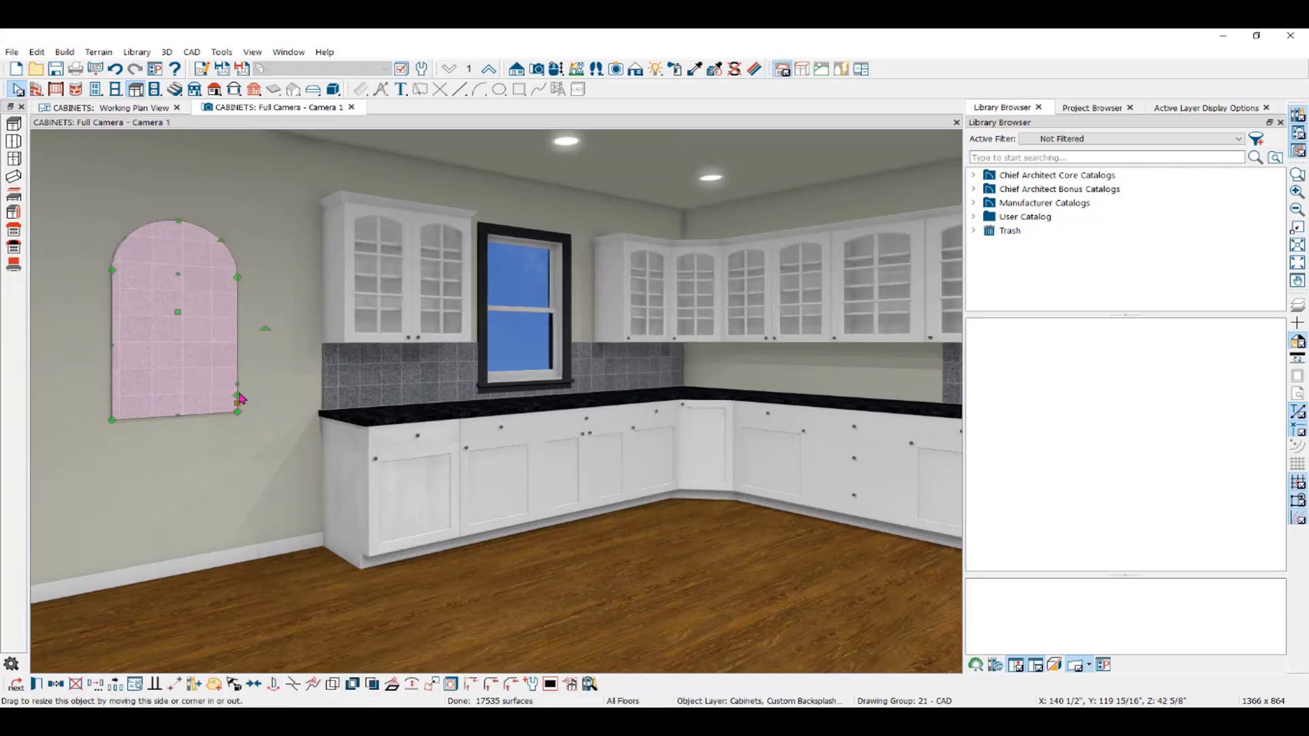
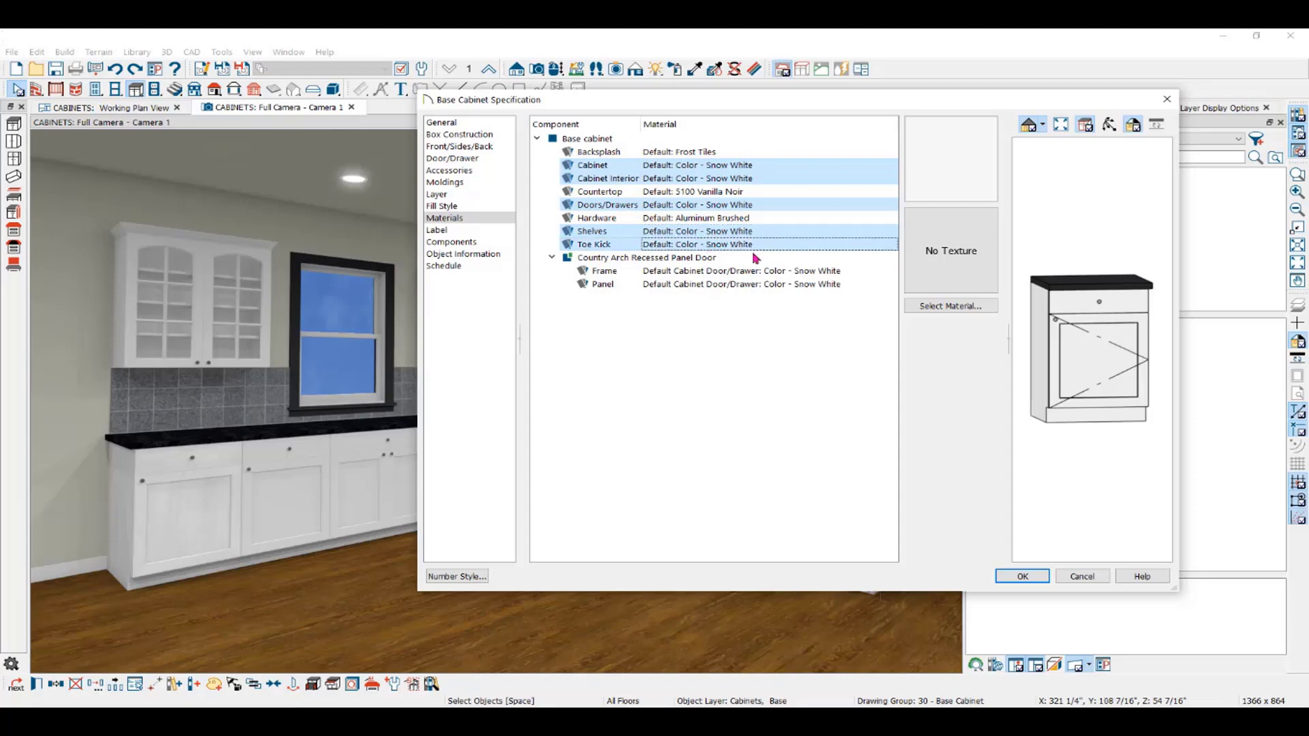
- Set the end base cabinet's cabinet, interior, doors/drawers, shelves and toe kick materials to Color - Dew from the Balance palette
click(931, 307)
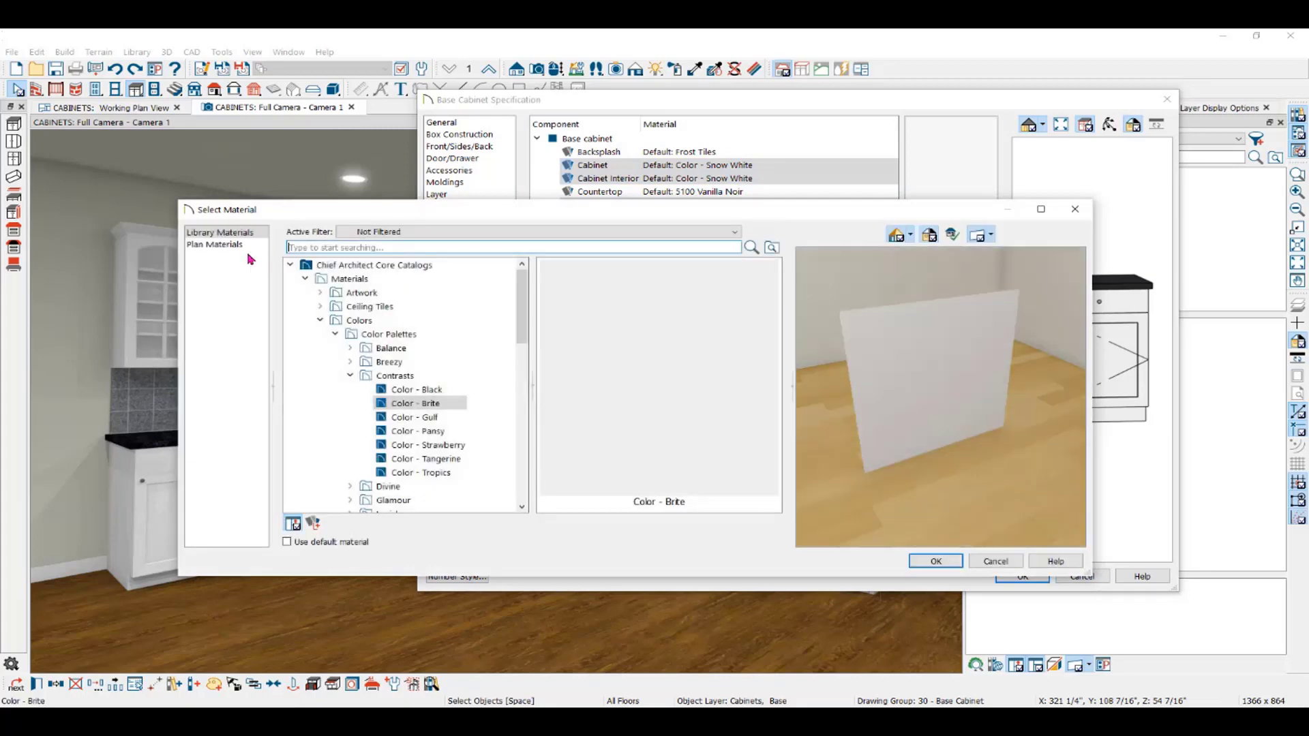
click(390, 348)
click(720, 296)
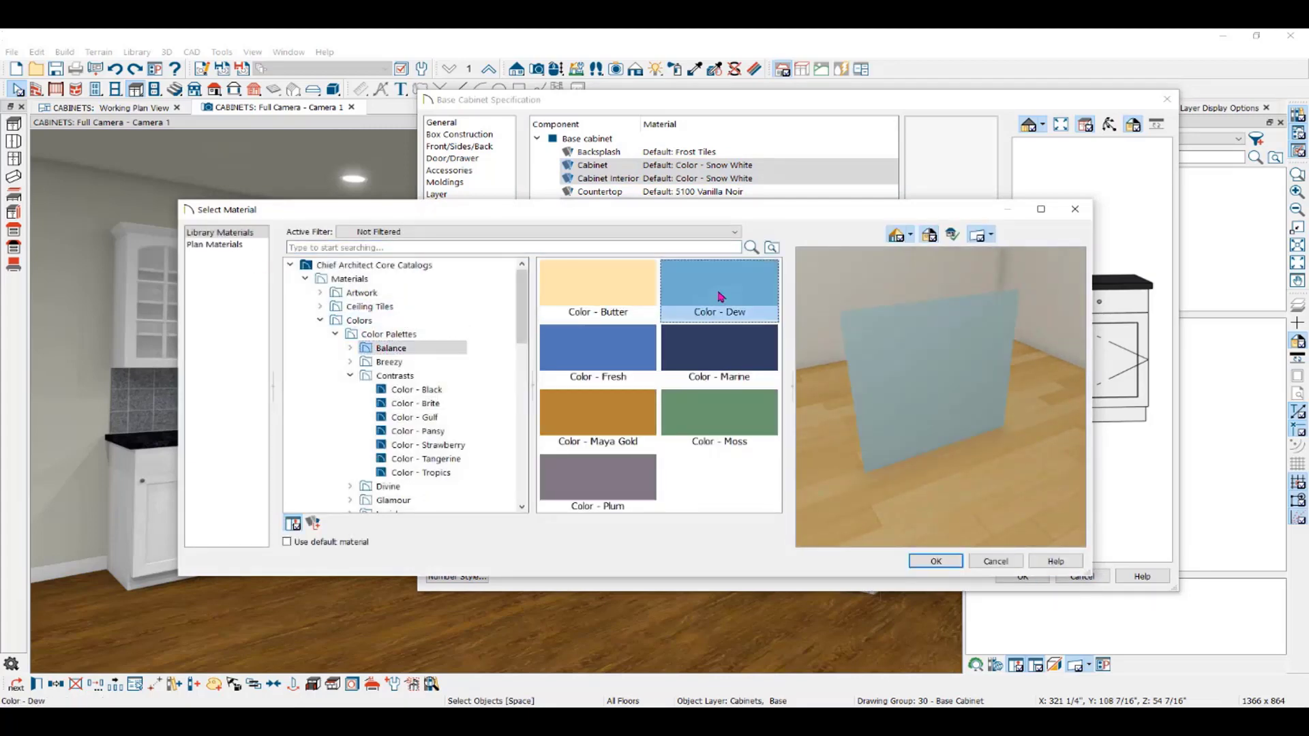
click(936, 560)
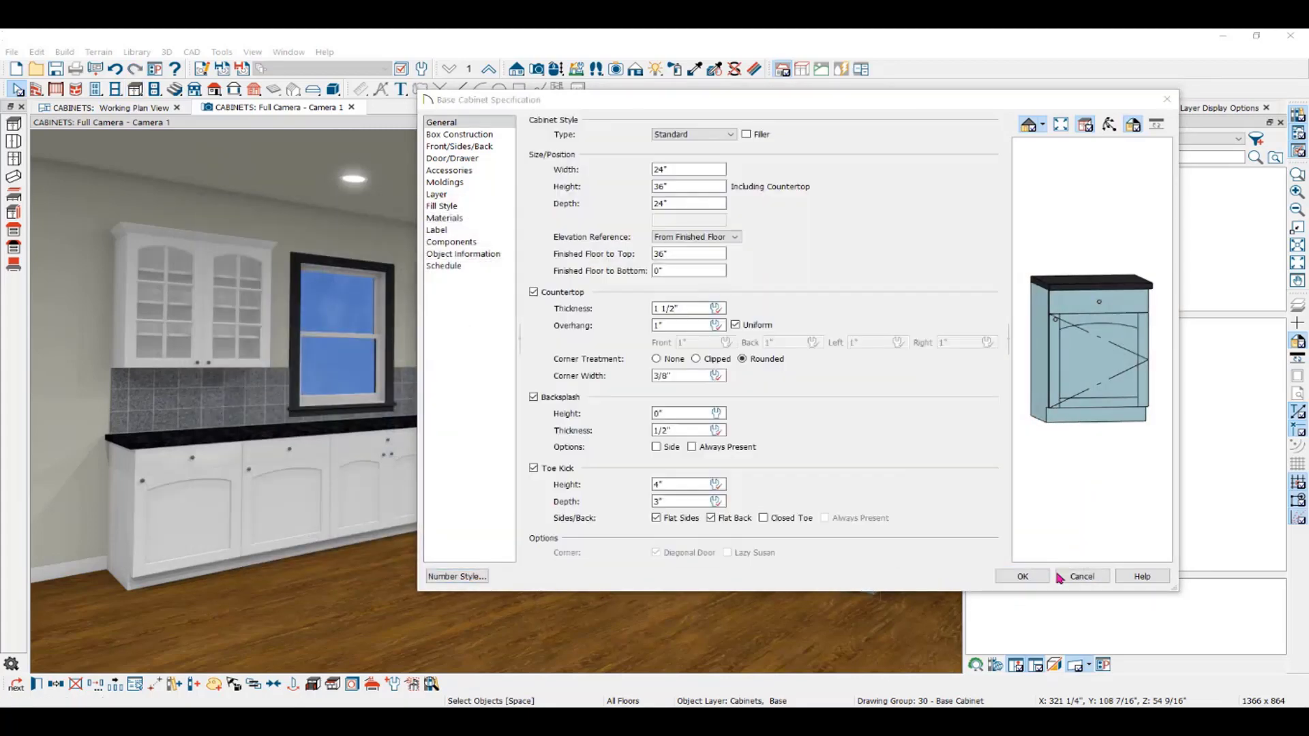
click(1019, 577)
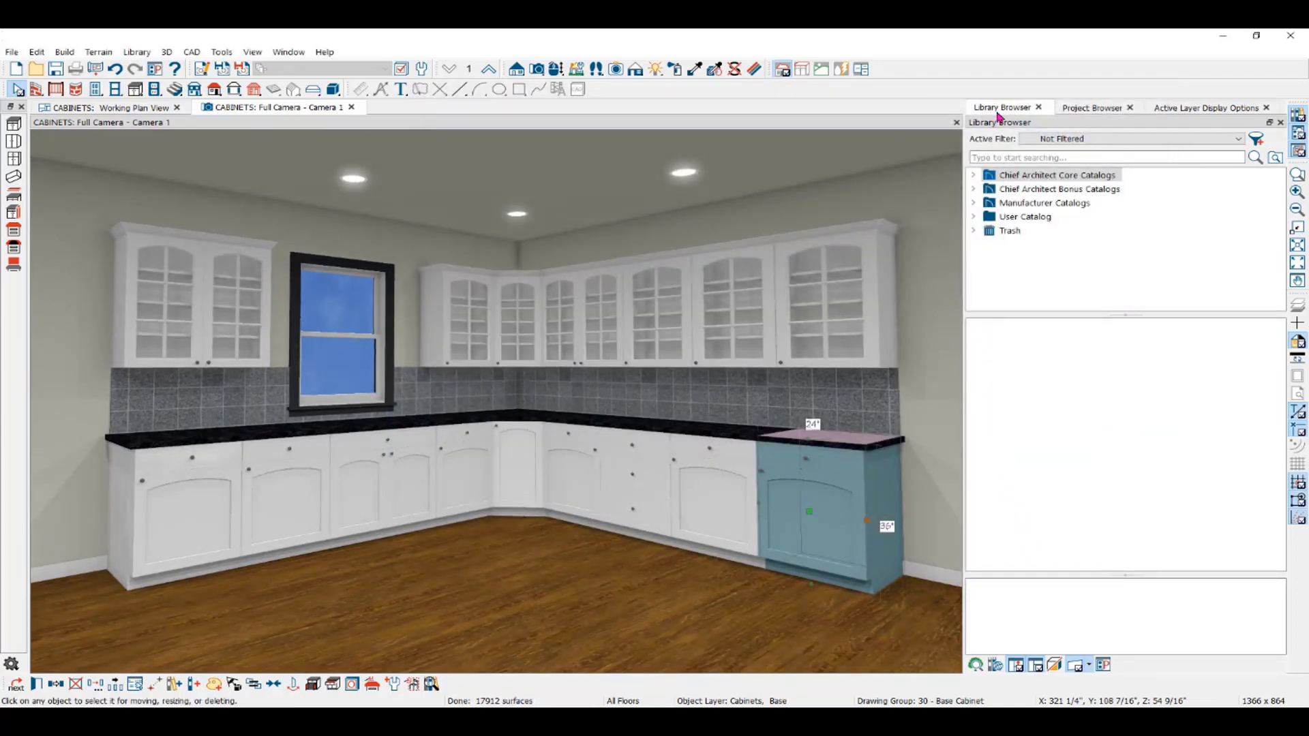
- Paint the door panel of the base cabinet beside the blue one with Cherry - Rustic from the core catalog's wood materials
click(973, 175)
click(991, 286)
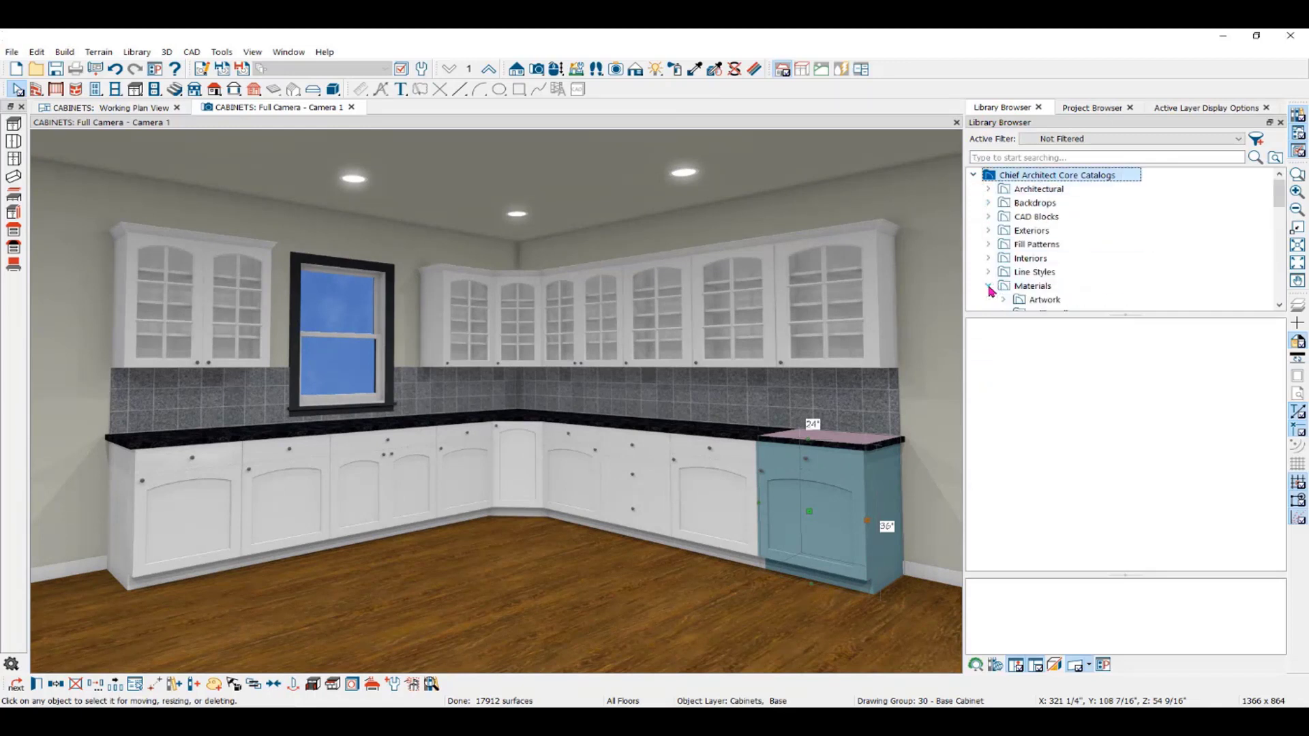
scroll(996, 289, down, 2)
scroll(997, 289, down, 7)
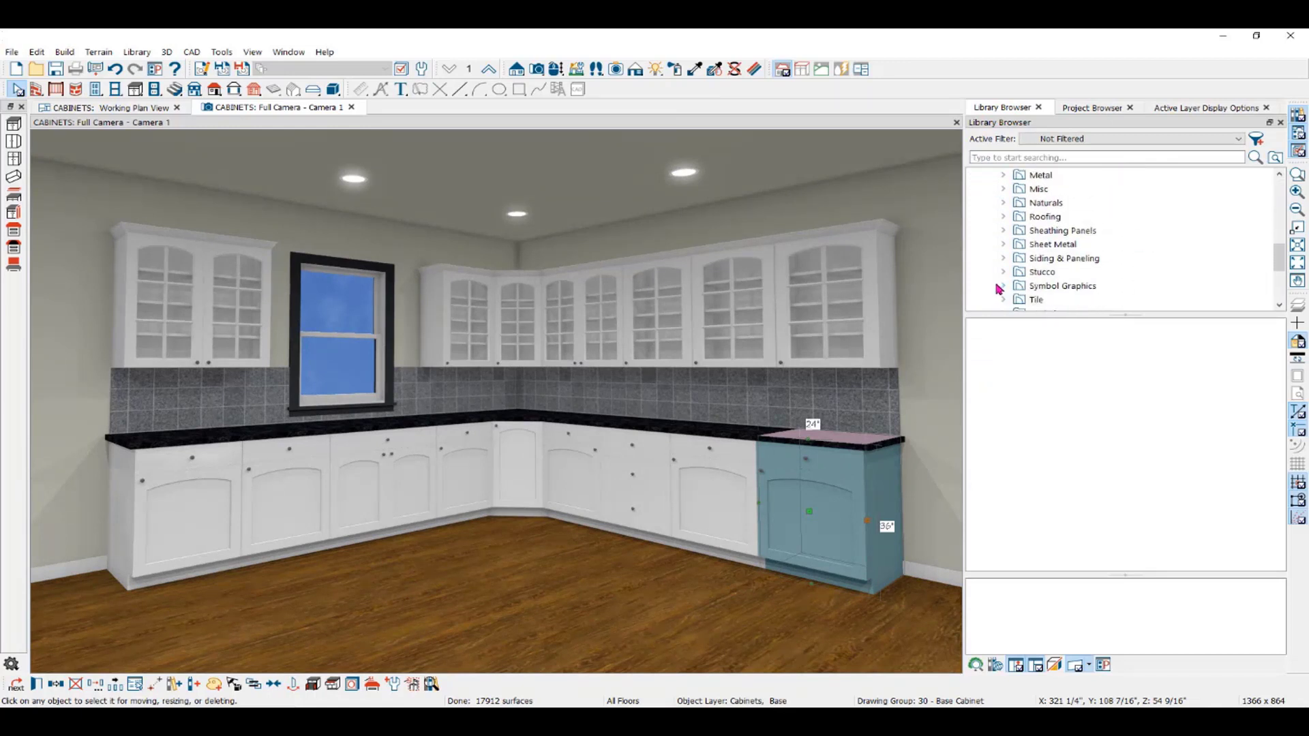
click(1003, 258)
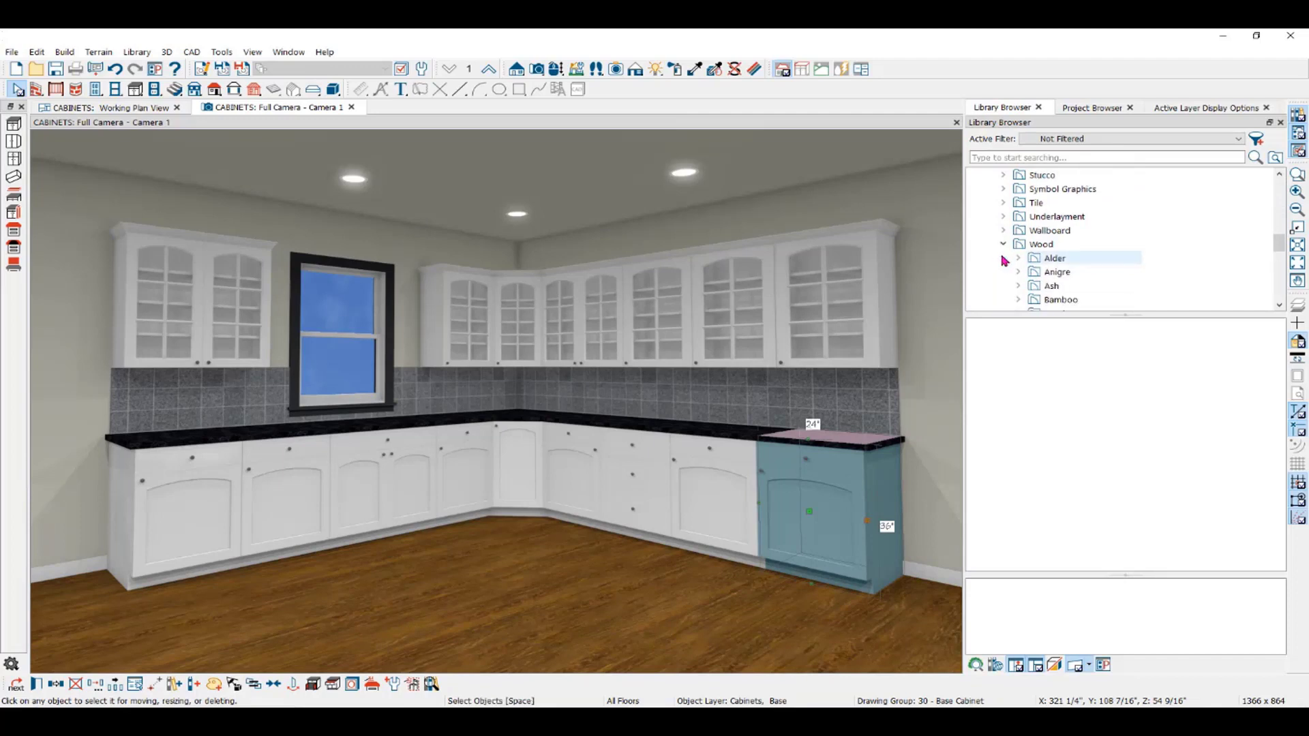
scroll(1009, 261, down, 3)
click(1021, 273)
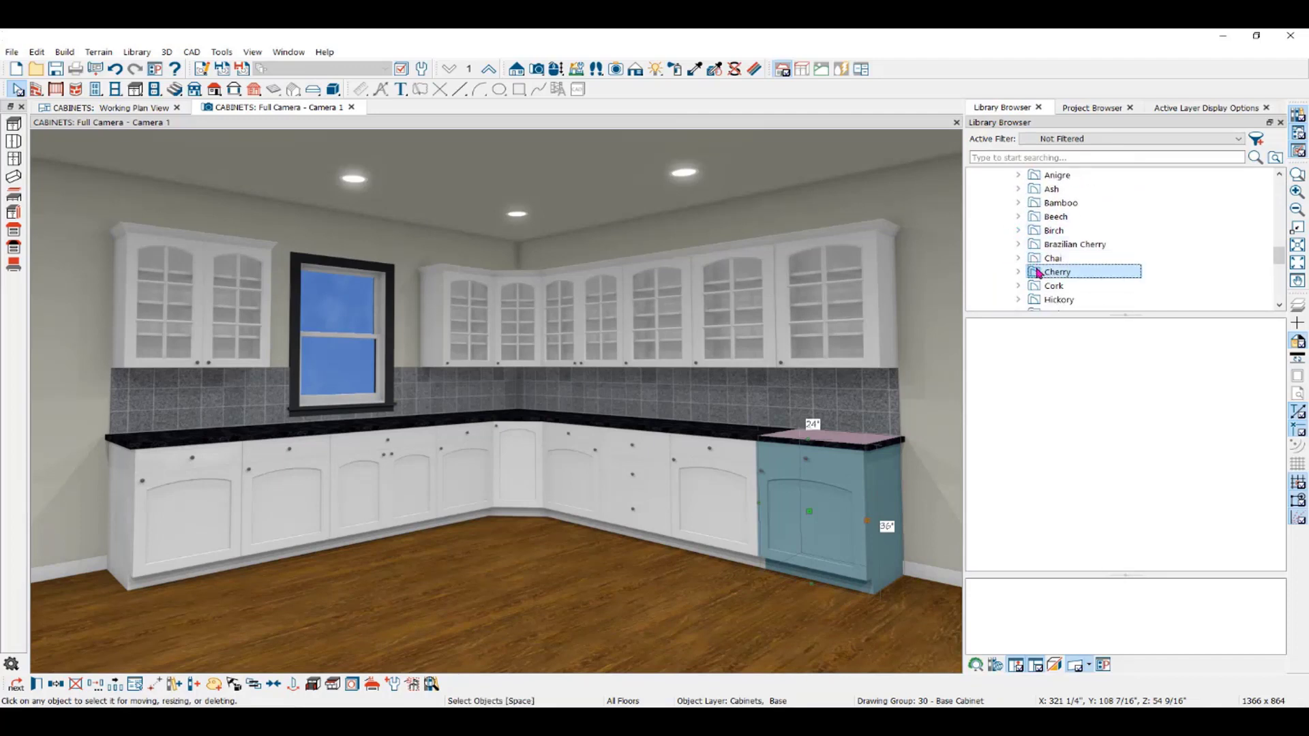
click(1019, 274)
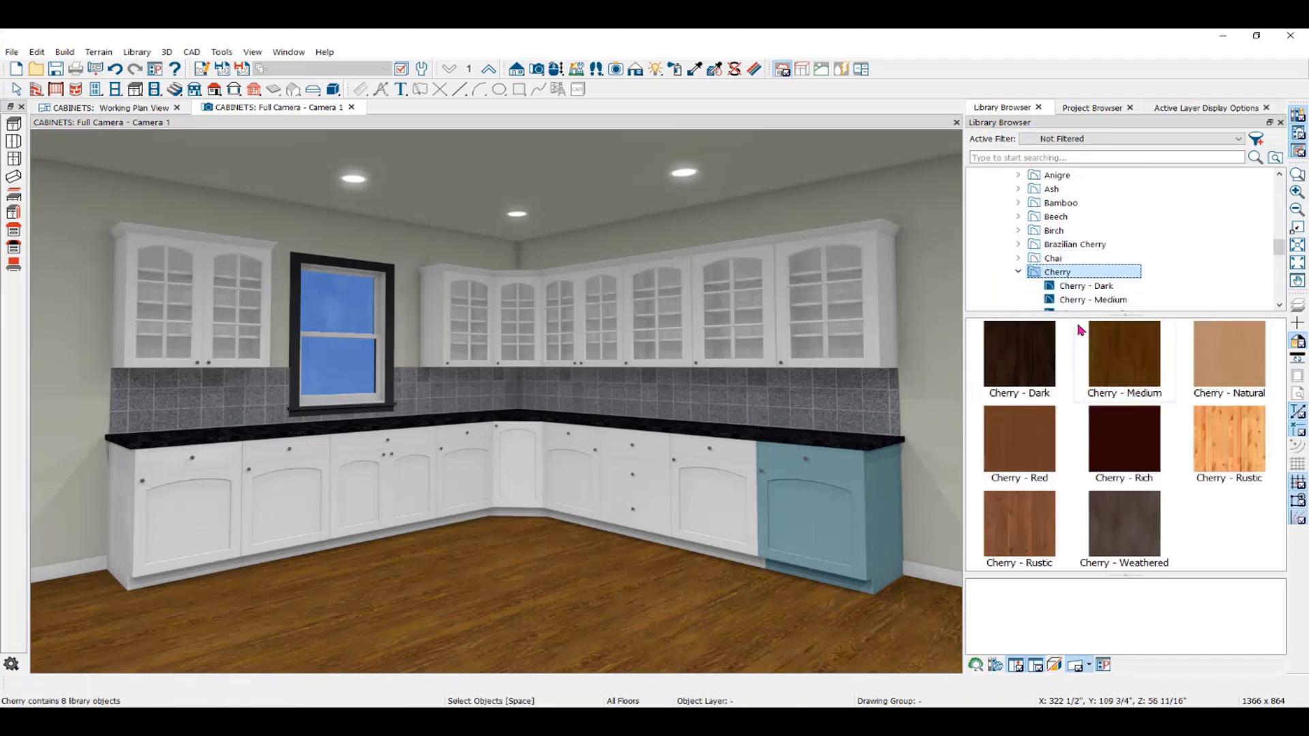
click(995, 527)
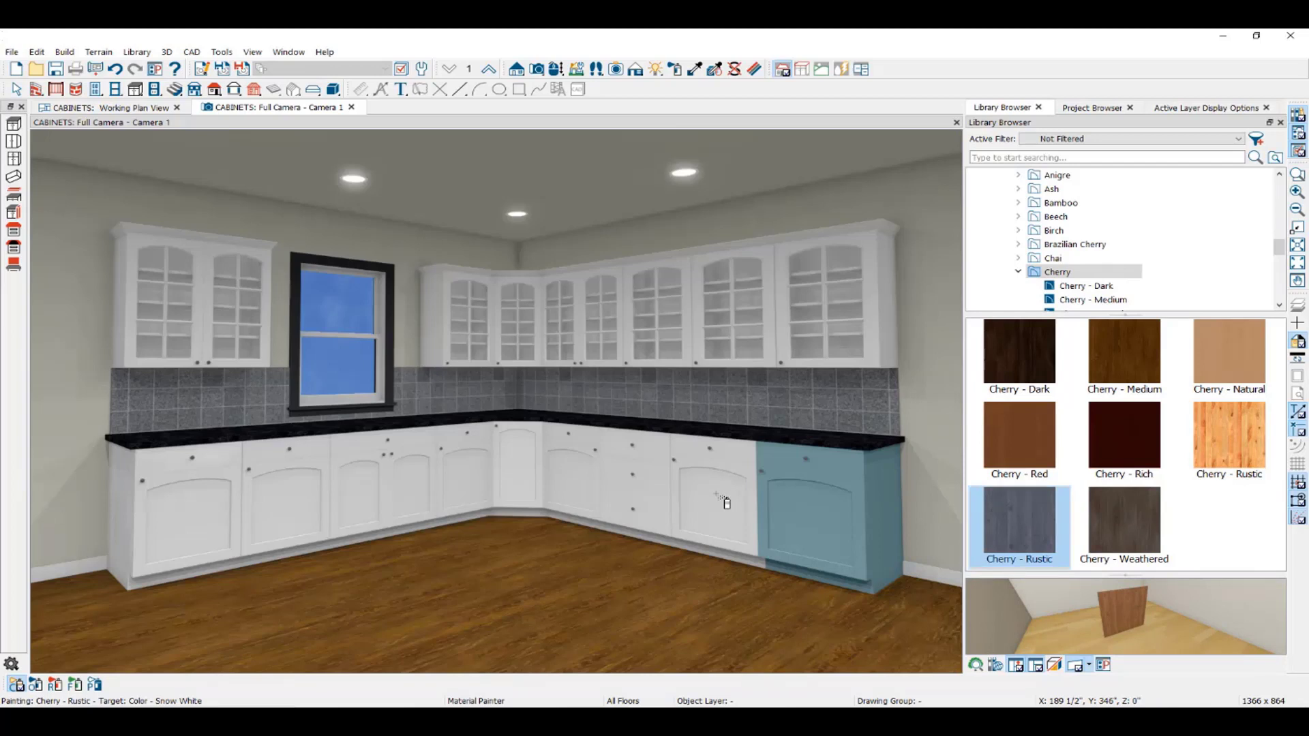
click(727, 504)
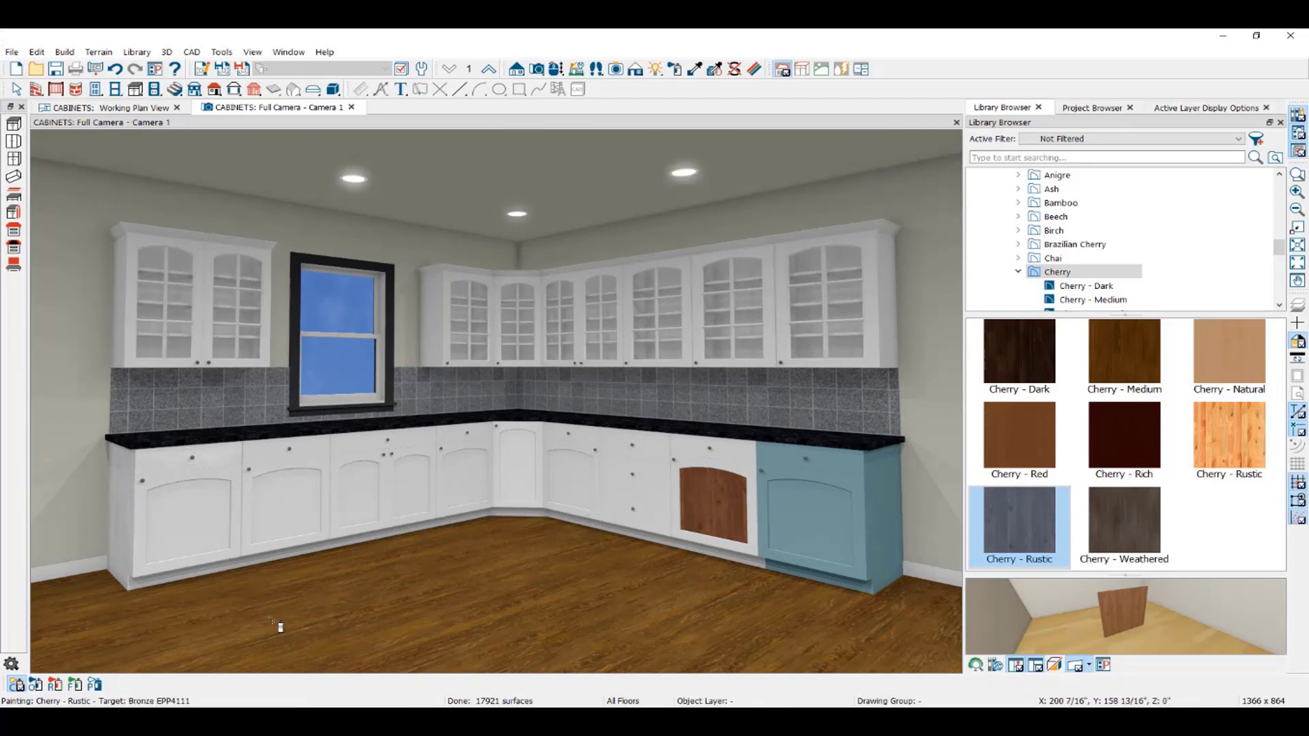
- Paint the whole base cabinet beside the corner cabinet with Cherry - Rustic using the Material Painter's object mode
click(16, 685)
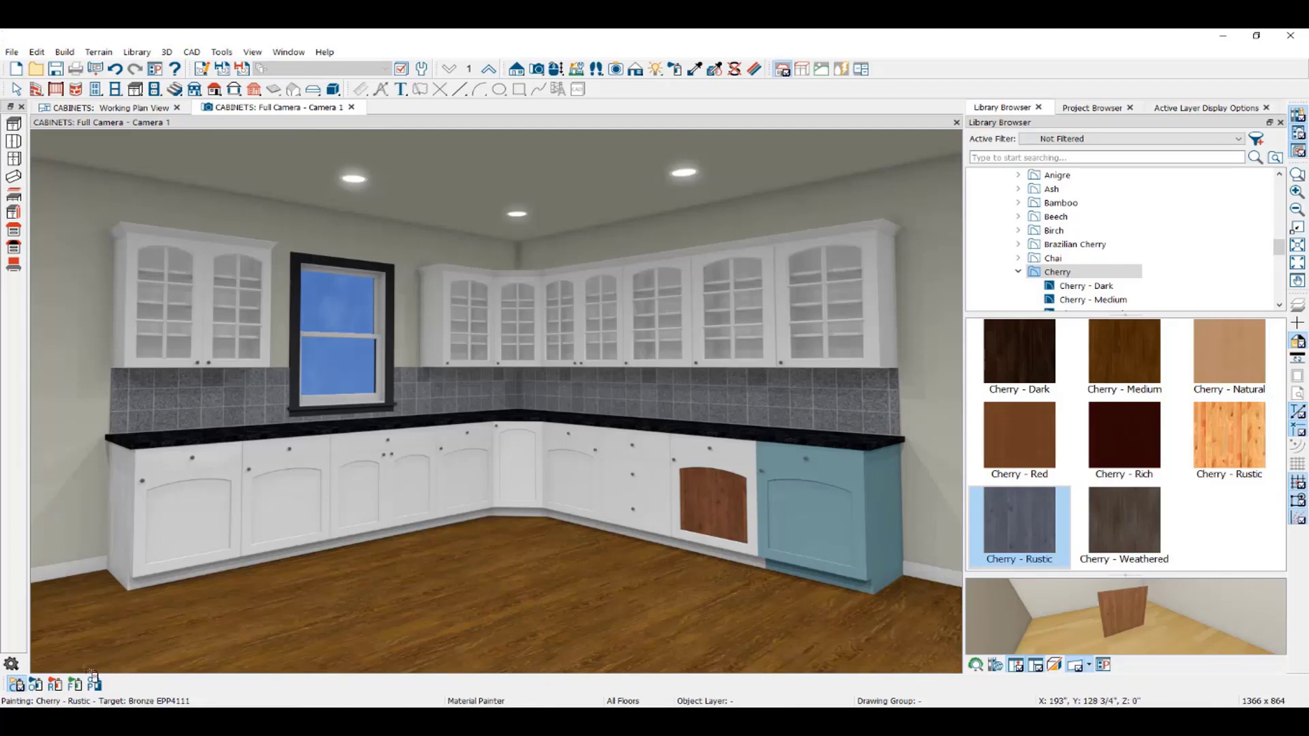
click(36, 686)
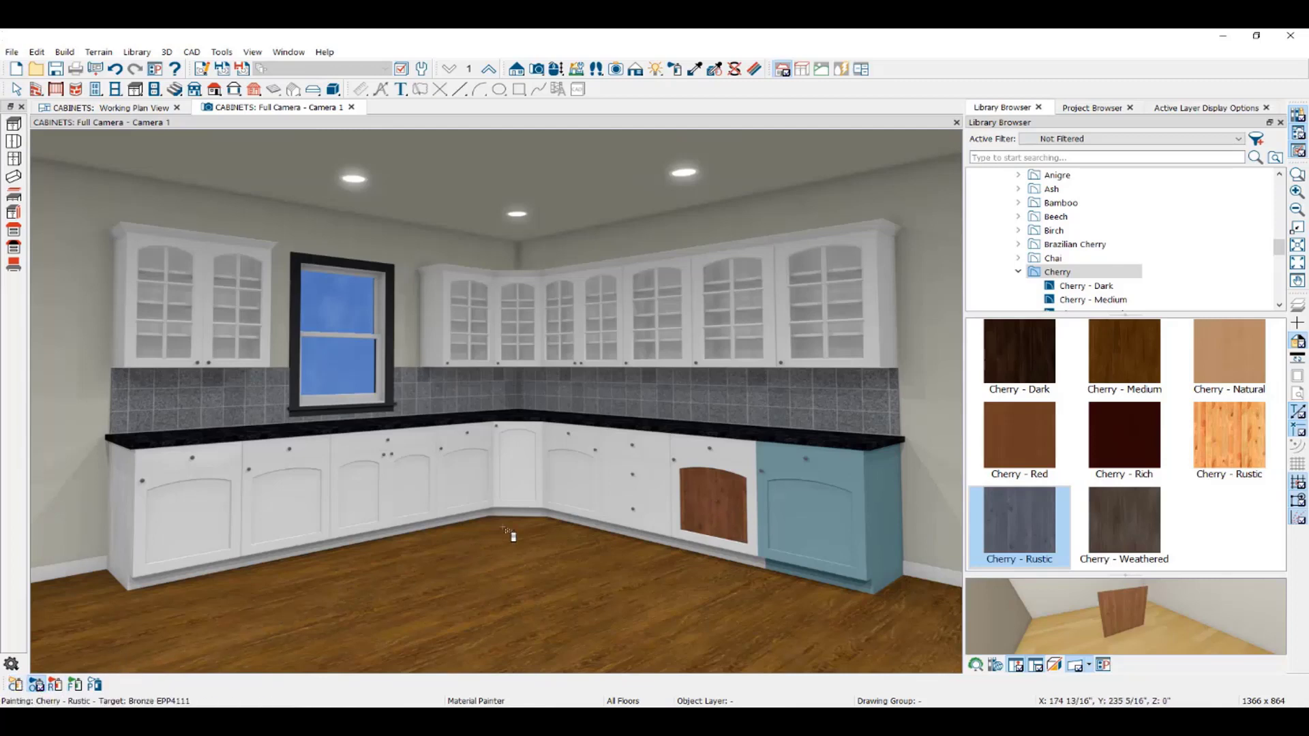
click(574, 491)
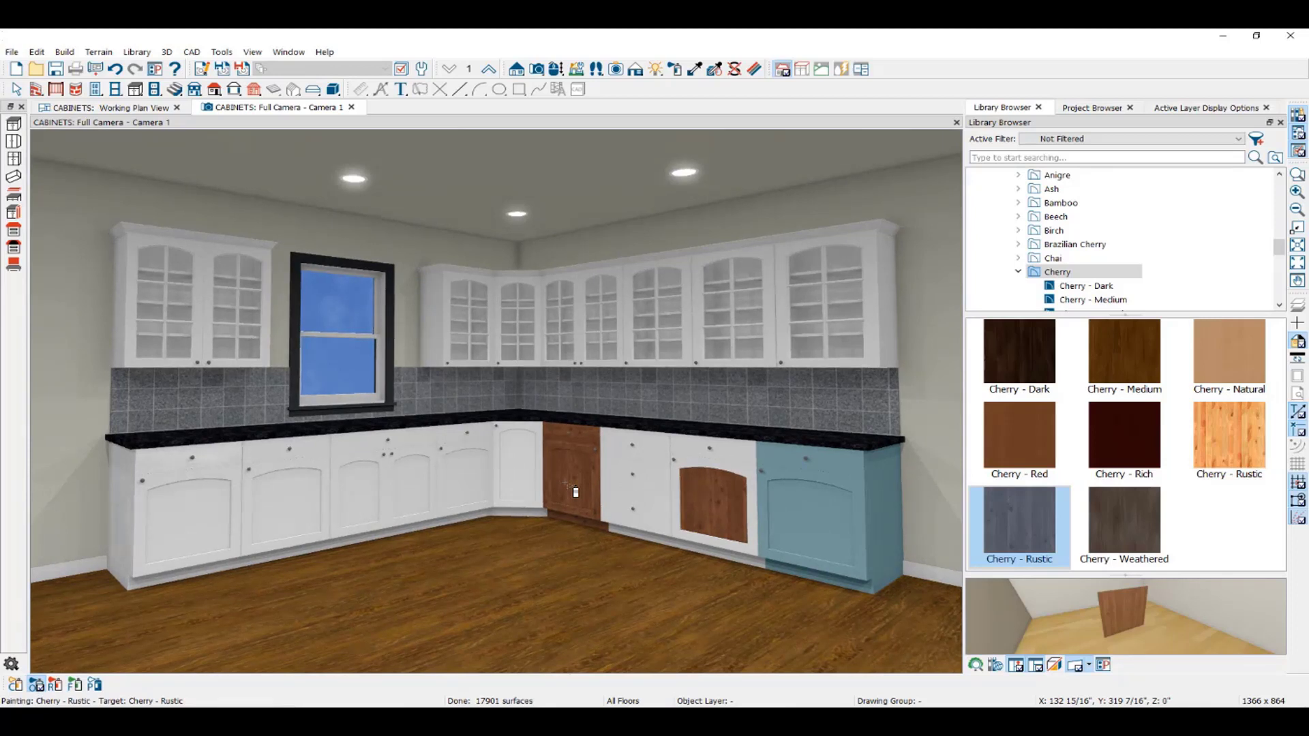
- Replace the white material throughout the room with Cherry - Rustic using the Material Painter's room mode, and return the painter to component mode
click(56, 685)
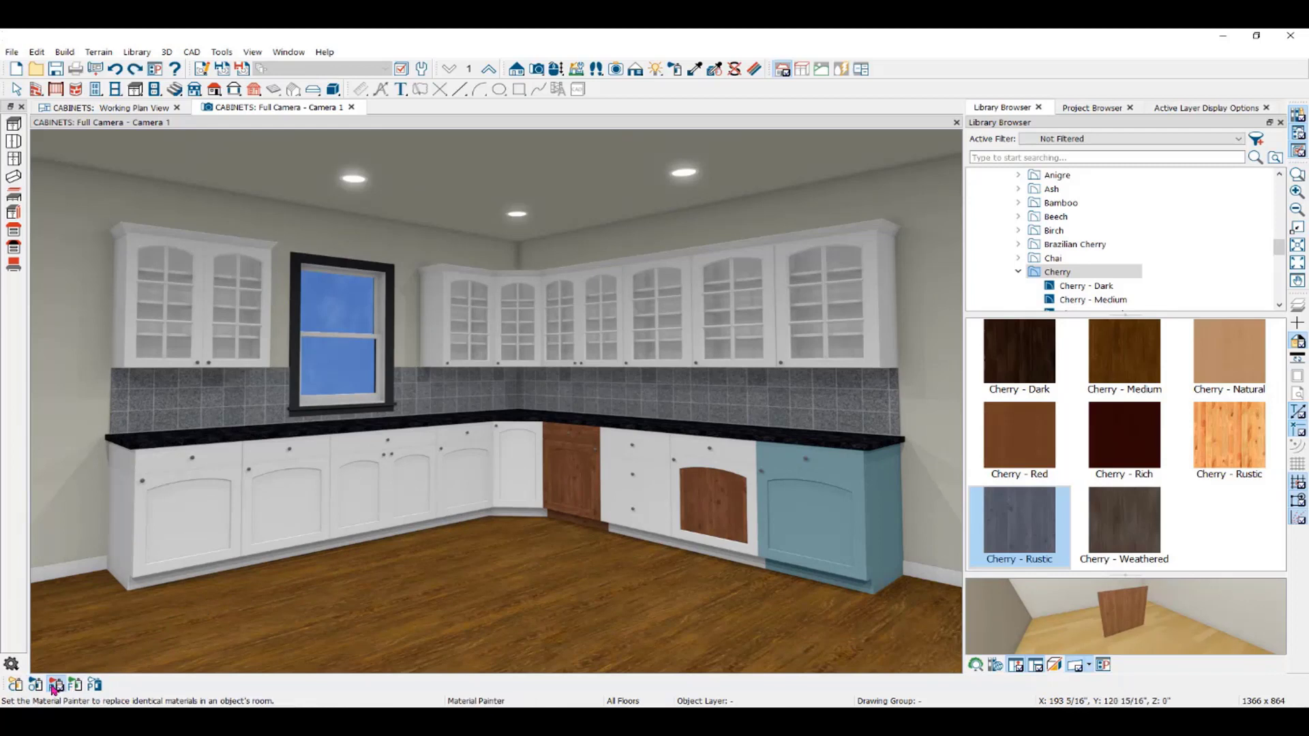
click(189, 537)
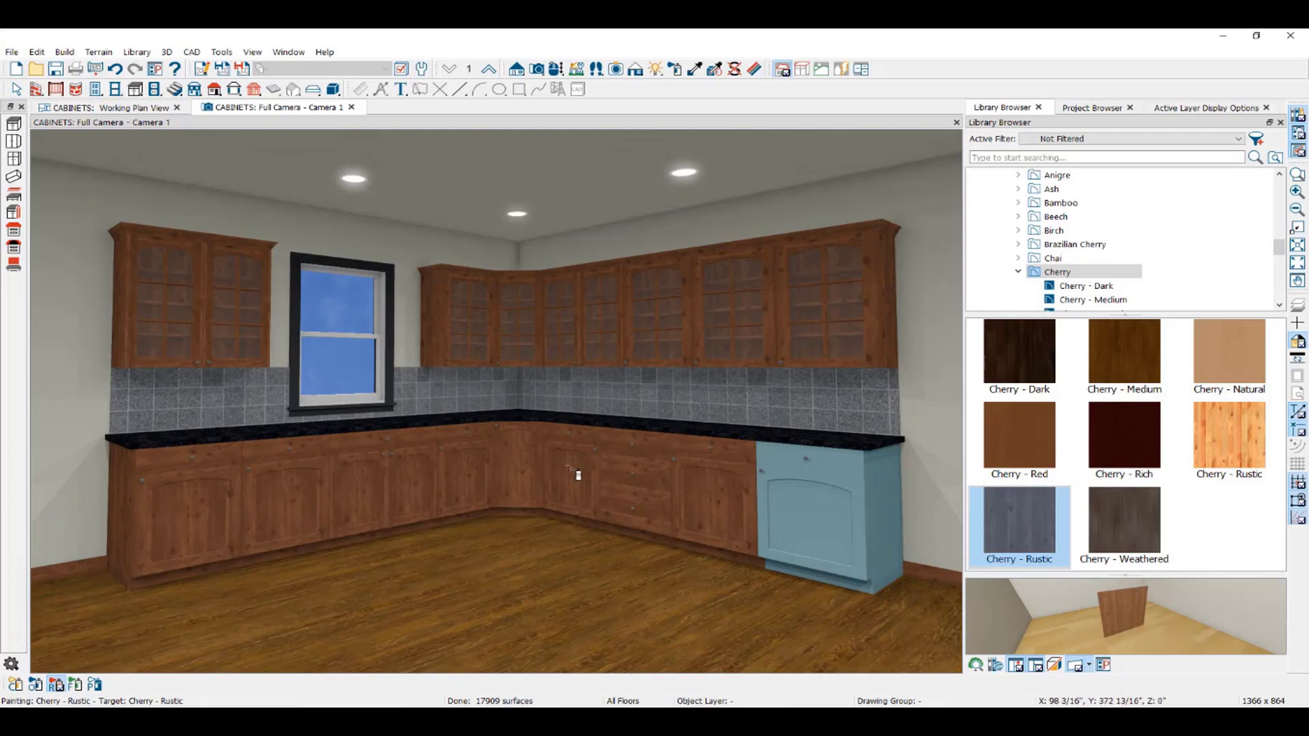
click(75, 685)
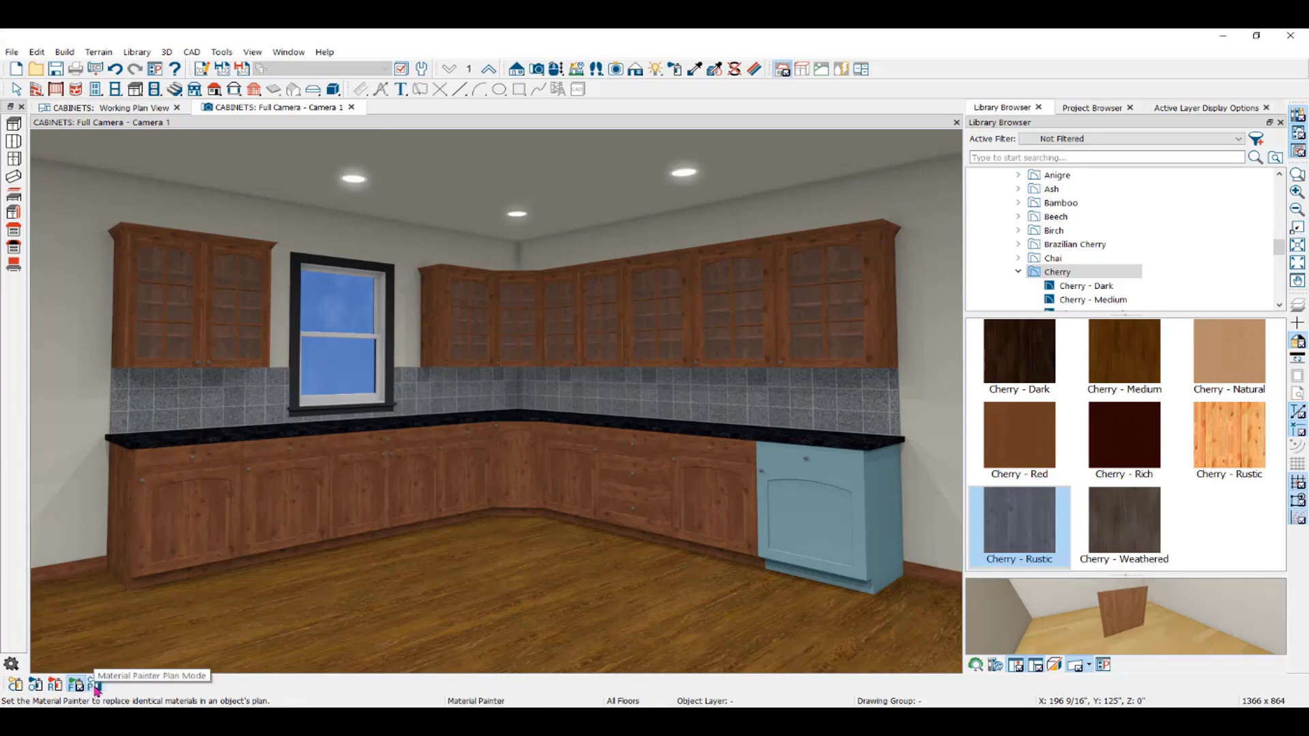
click(96, 686)
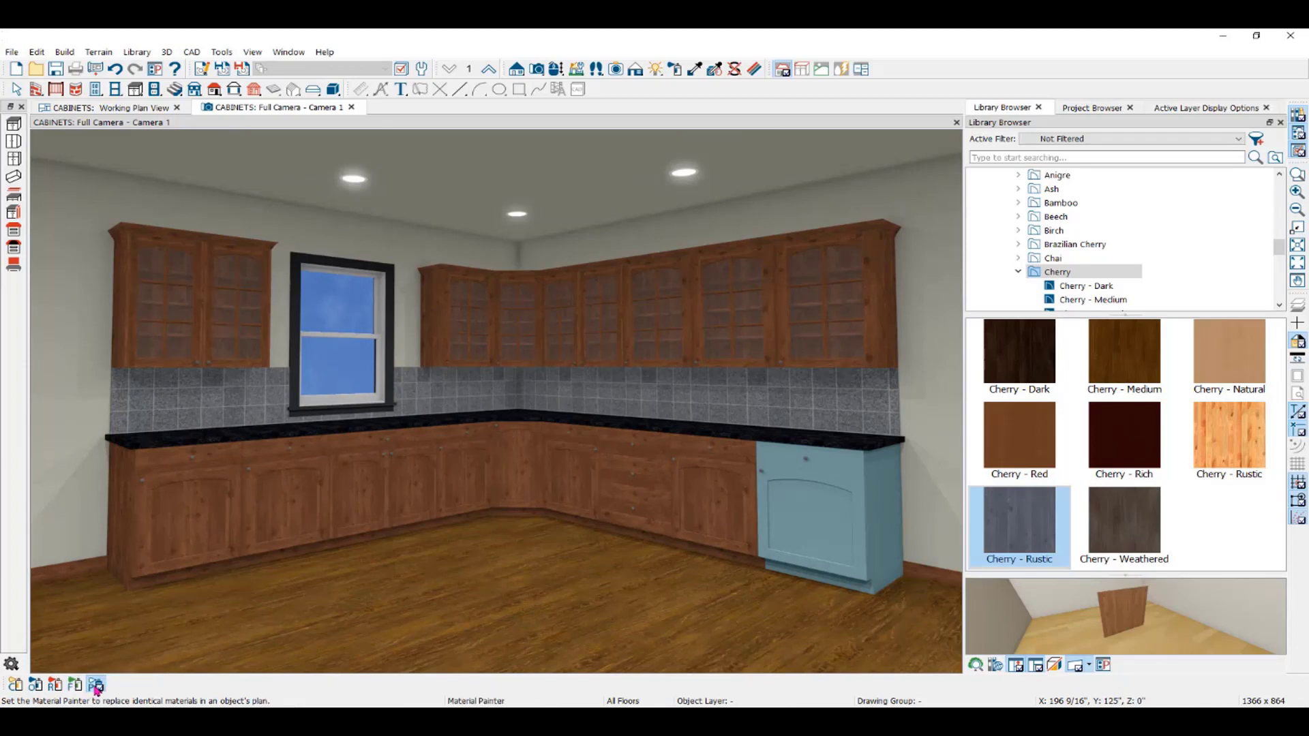
click(19, 685)
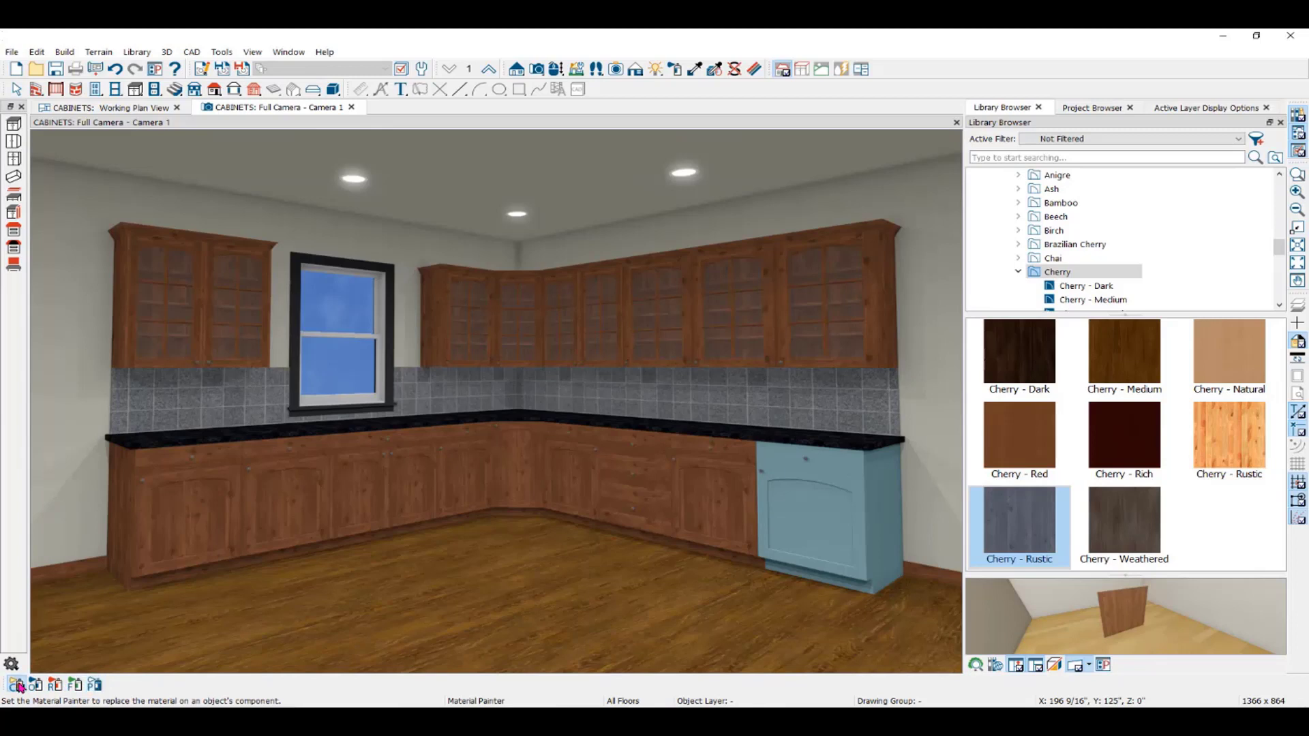
key(space)
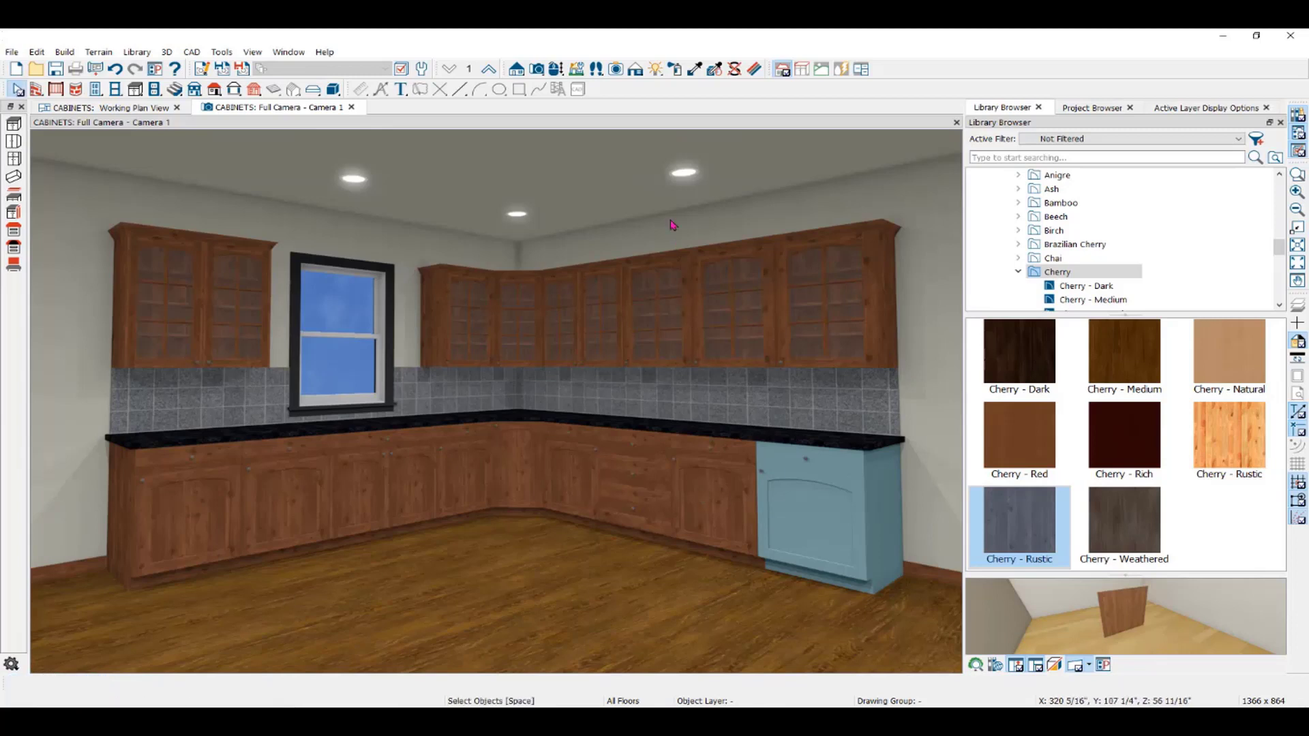
- Sample Color - Dew from the end base cabinet, toggle Blend/Replace, and apply the color to the neighboring base cabinet's door panel
click(695, 70)
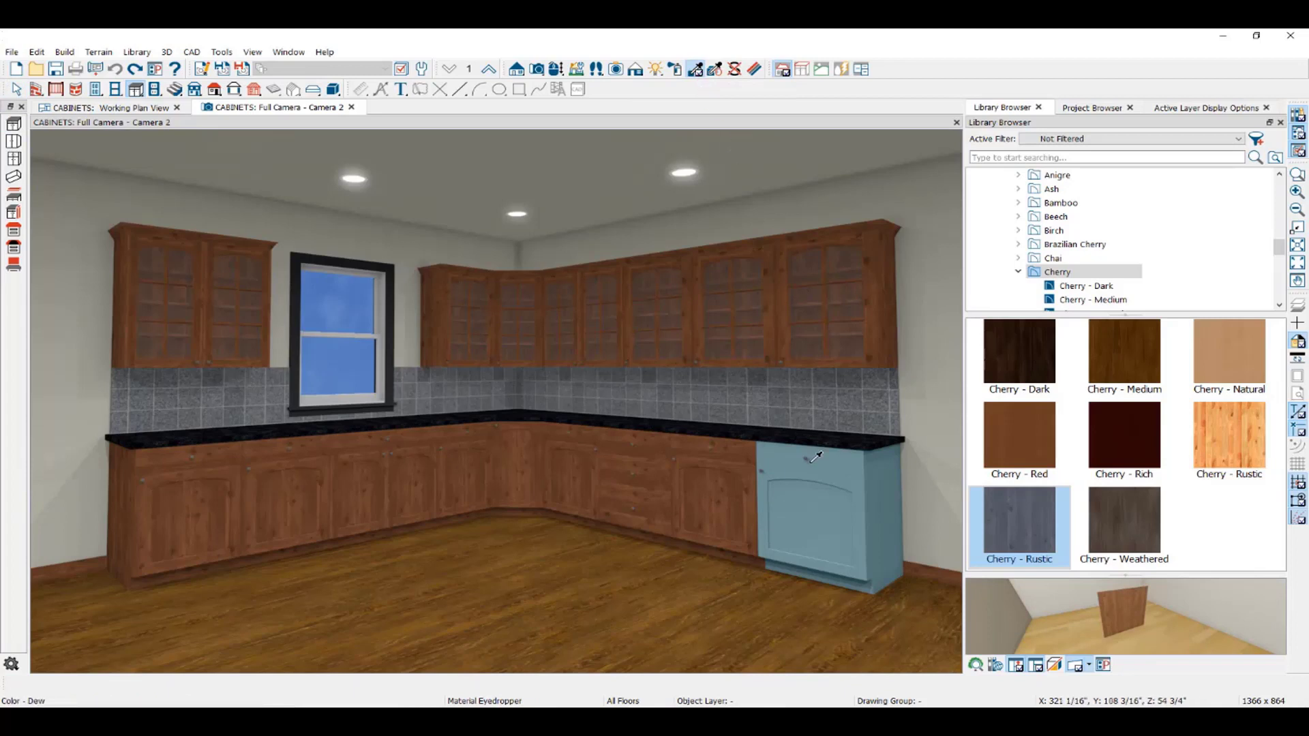
click(811, 497)
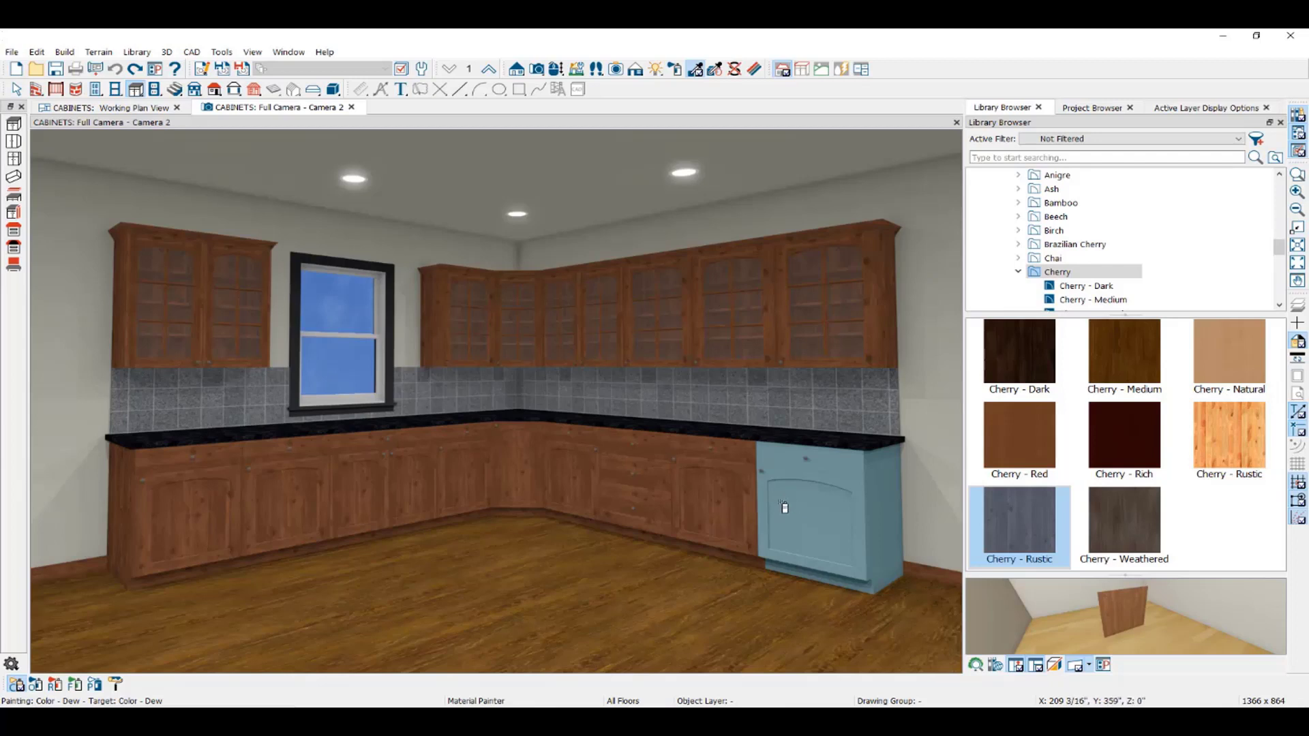
click(117, 685)
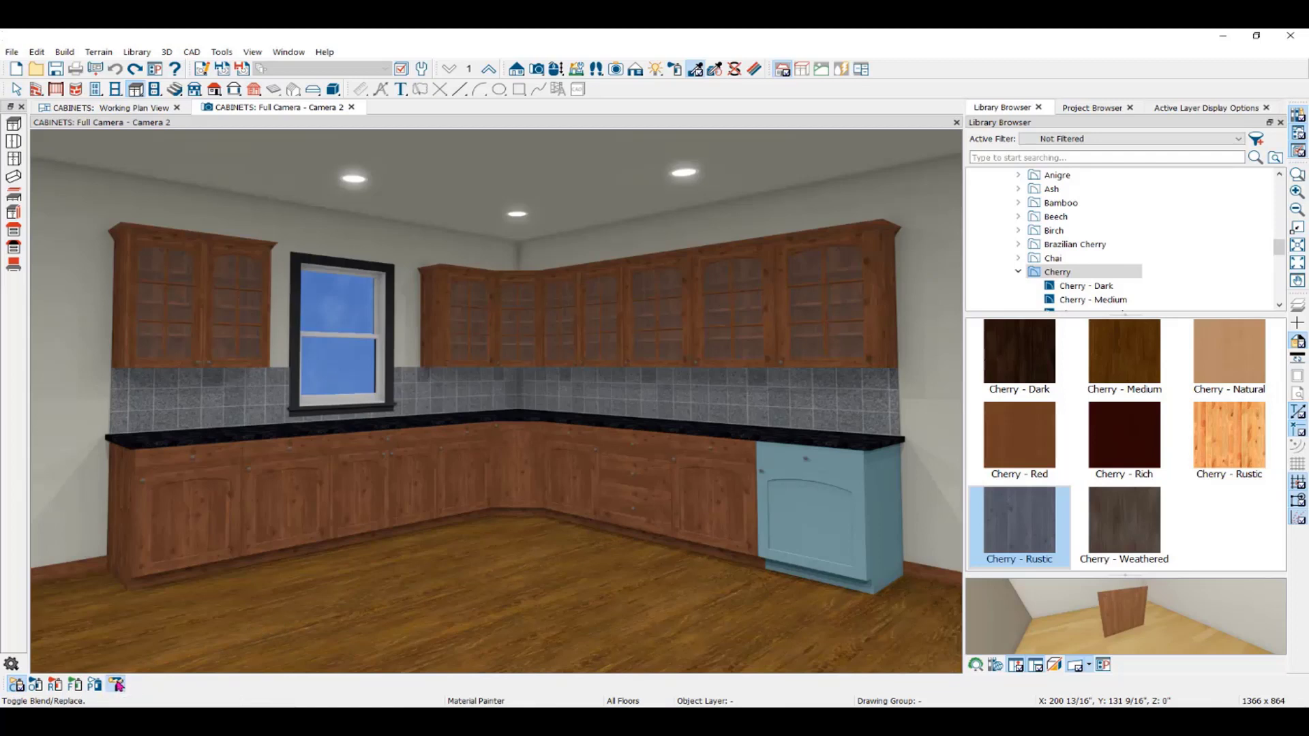
click(709, 515)
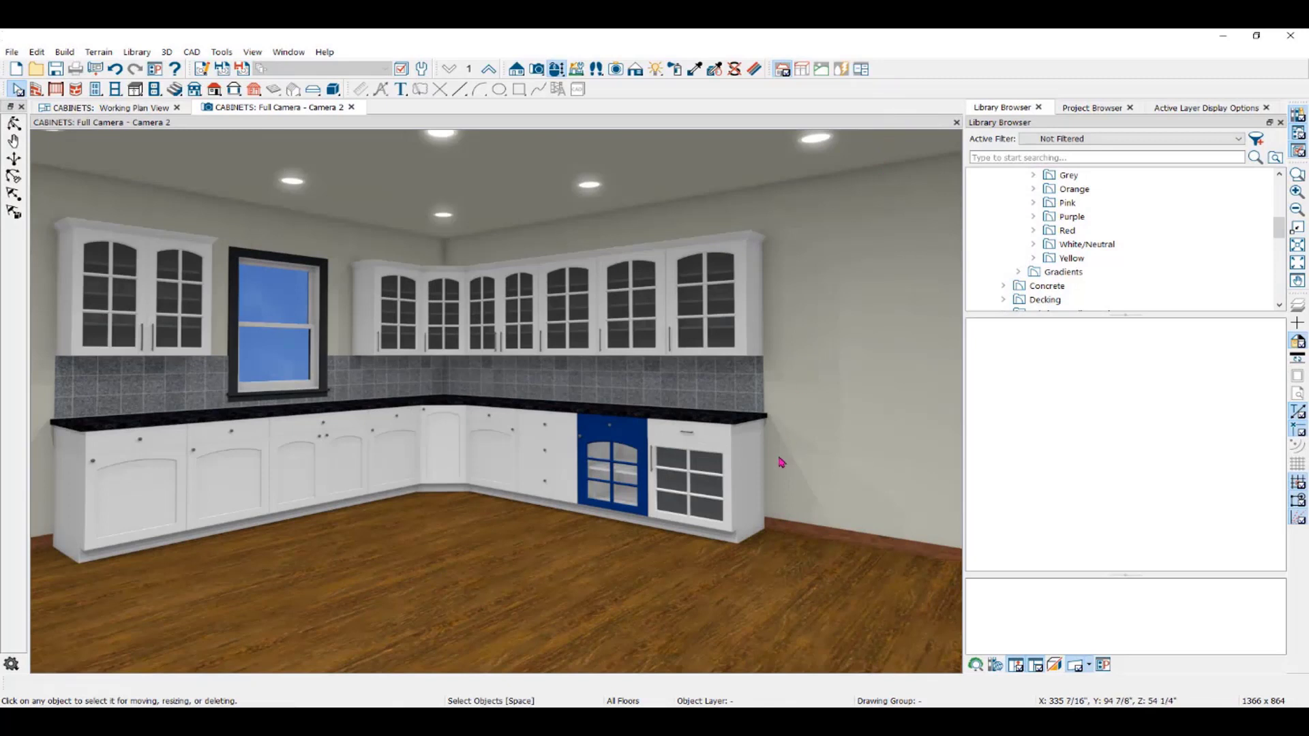
- Set the glass-door base cabinet at the outer end of the run as the base cabinet default
click(707, 477)
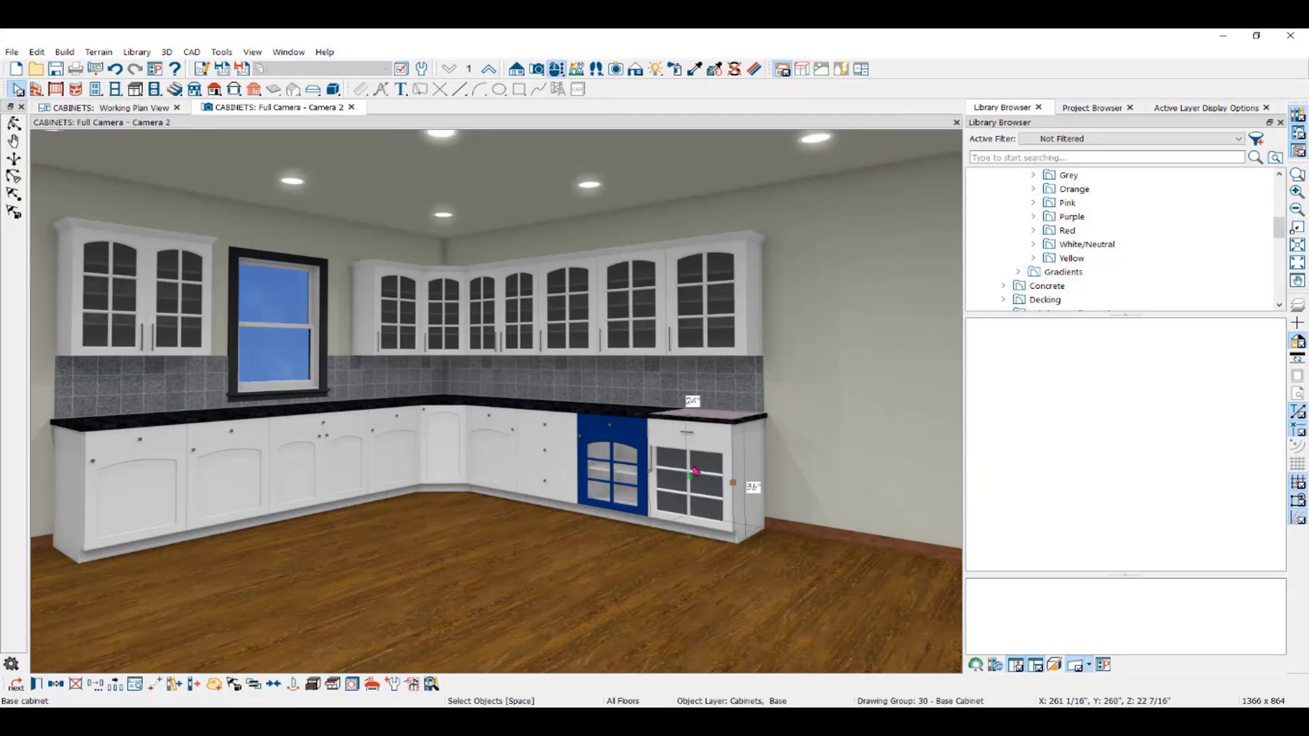
click(394, 684)
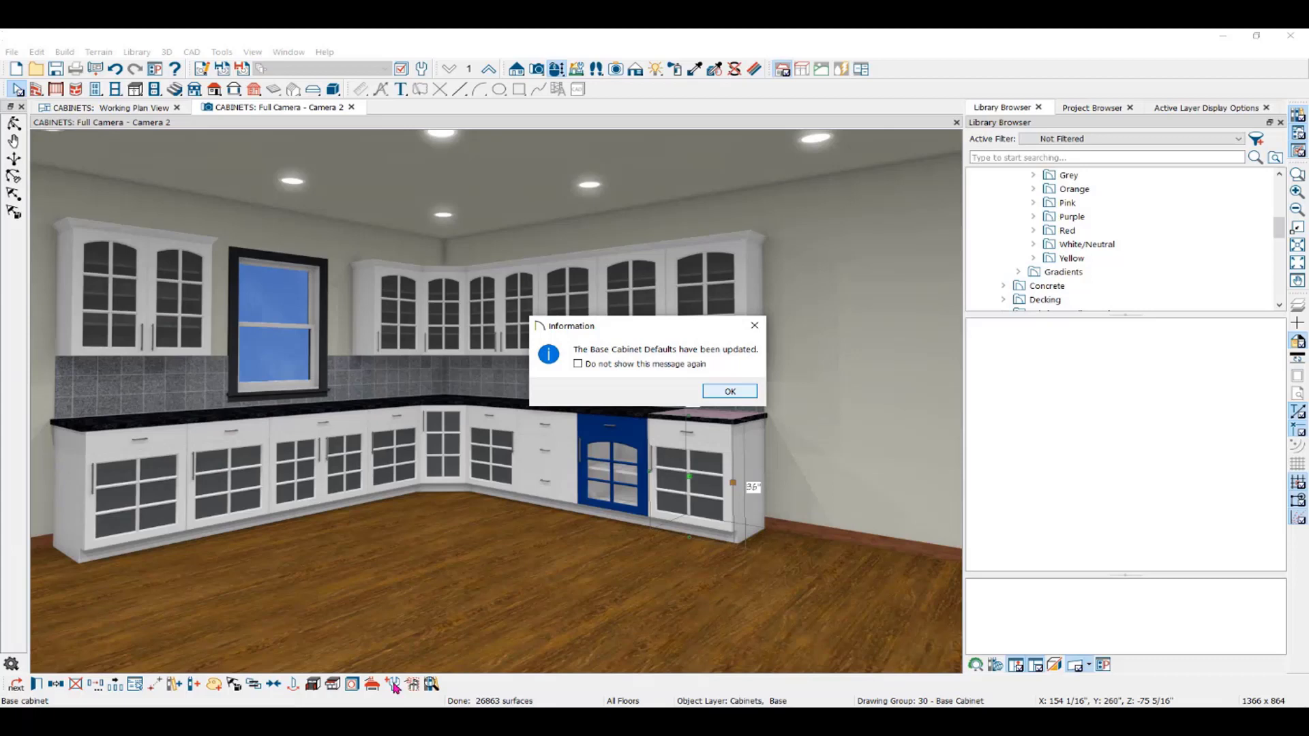
click(724, 389)
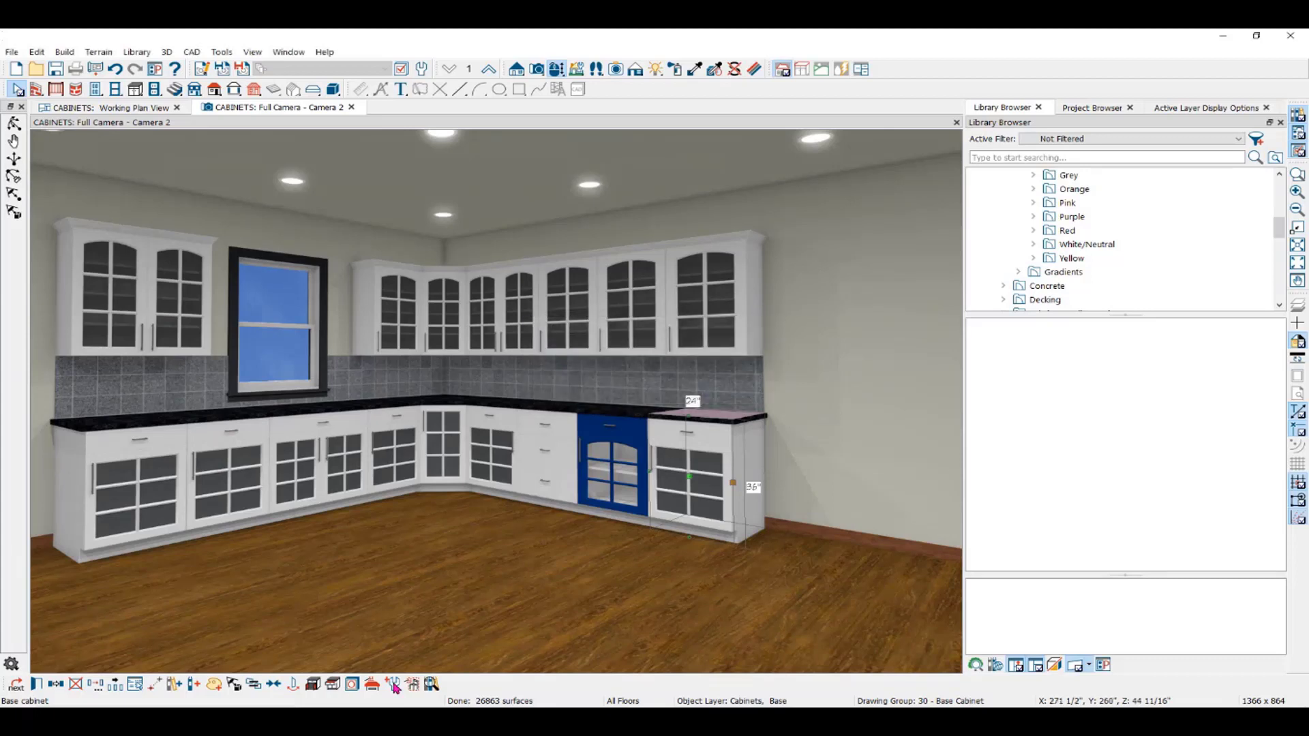
- Place a new default base cabinet against the wall just beyond the outer end of the base cabinet run
click(136, 90)
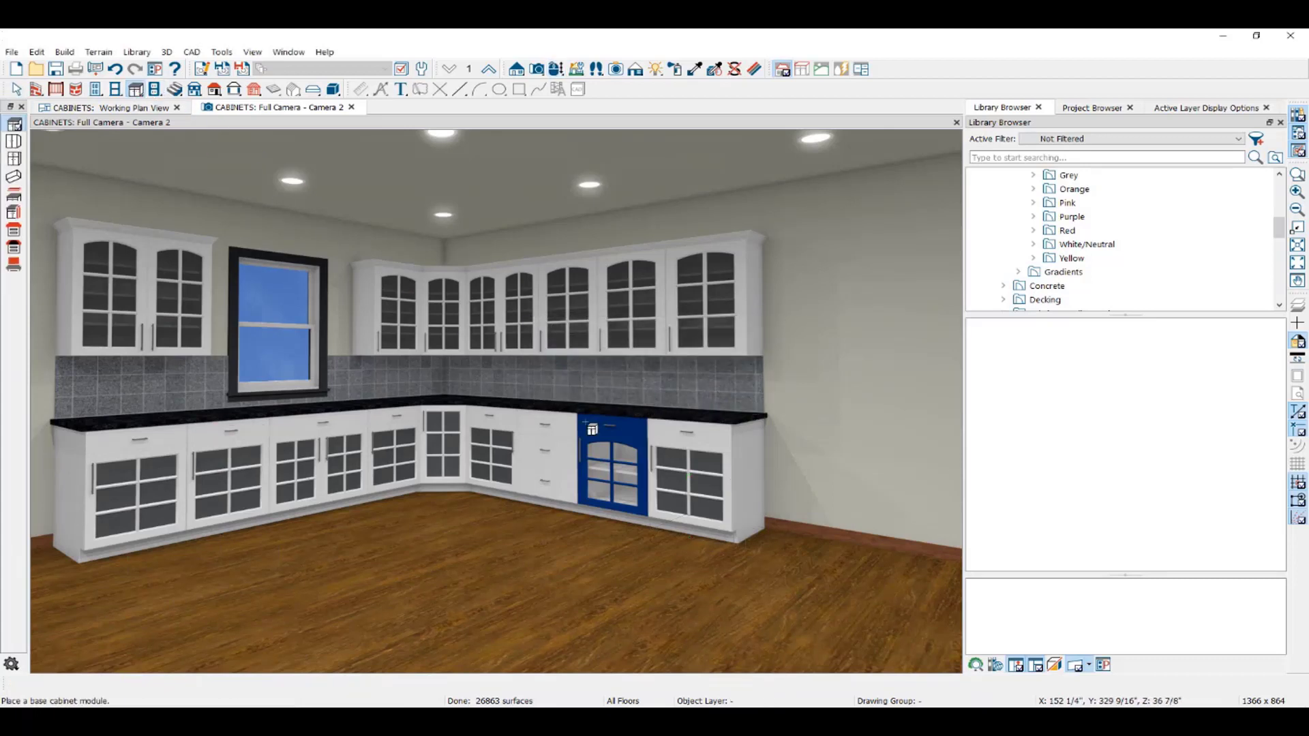
click(830, 492)
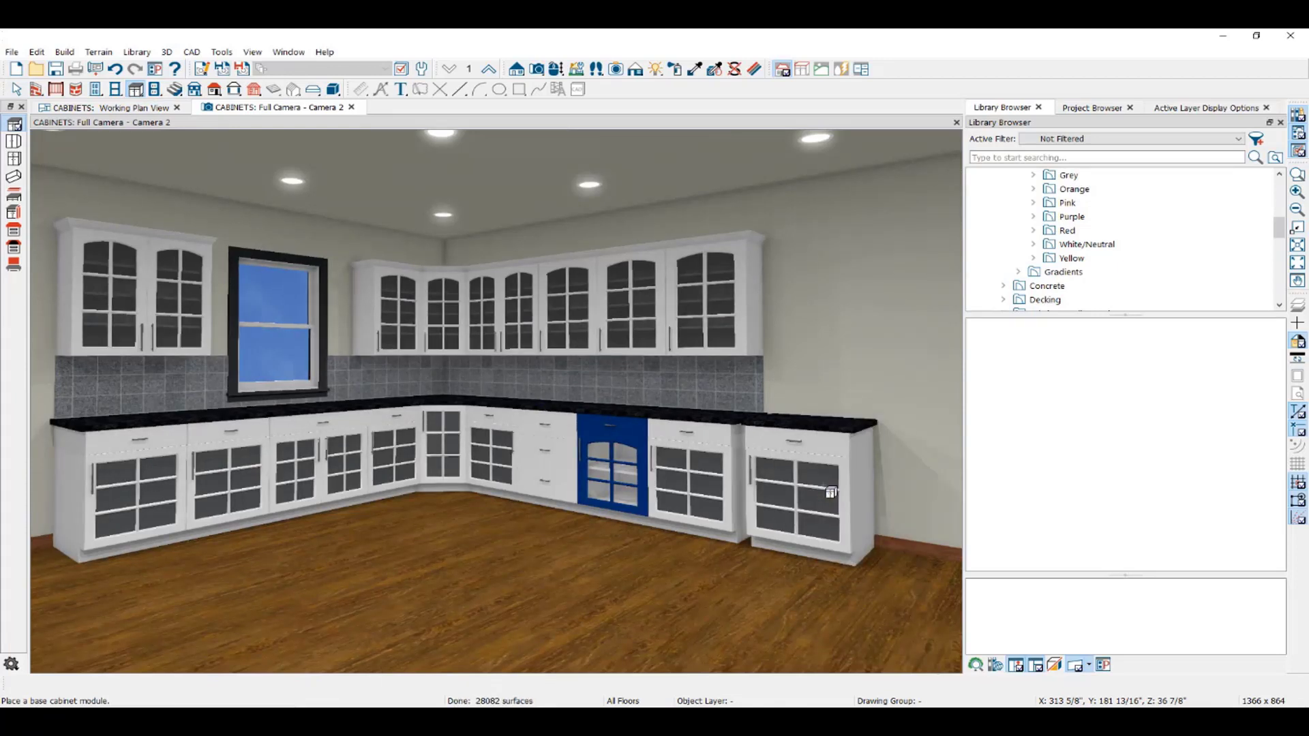
key(space)
- Open the blue base cabinet's specification and set its door style to Use Default
click(616, 466)
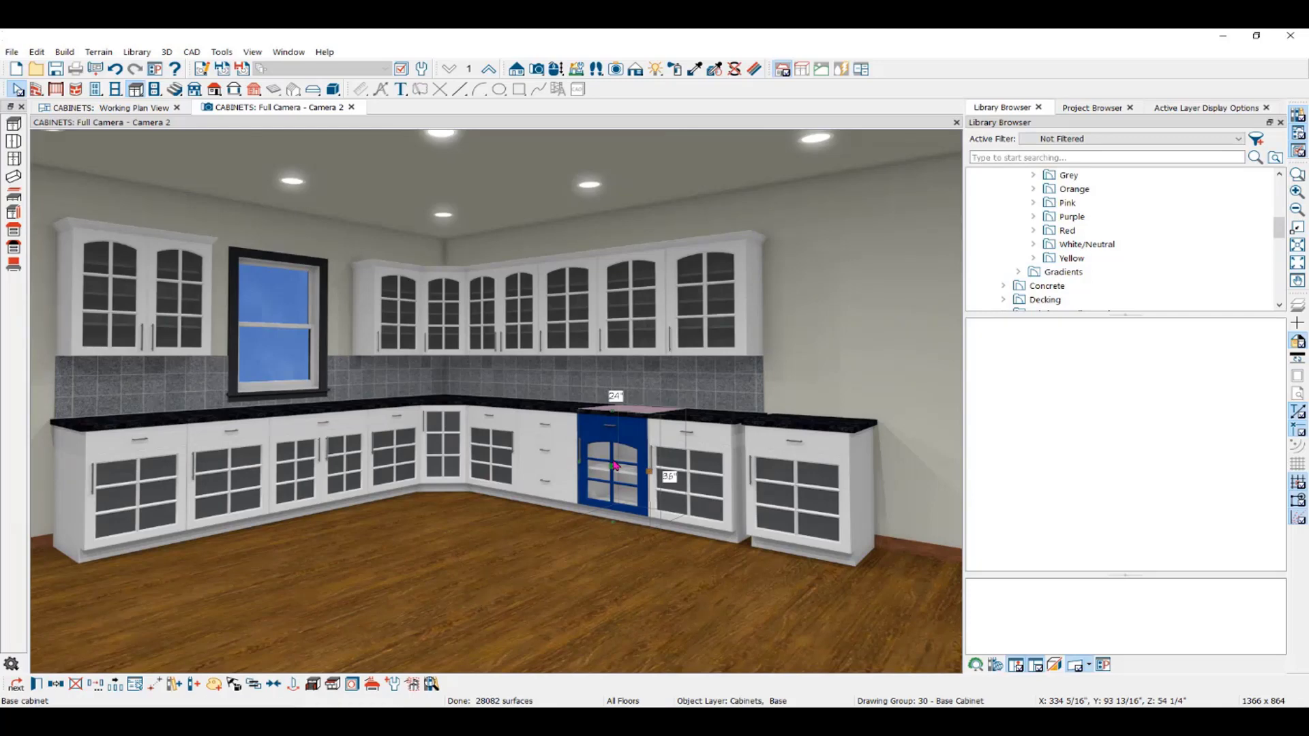
double_click(616, 466)
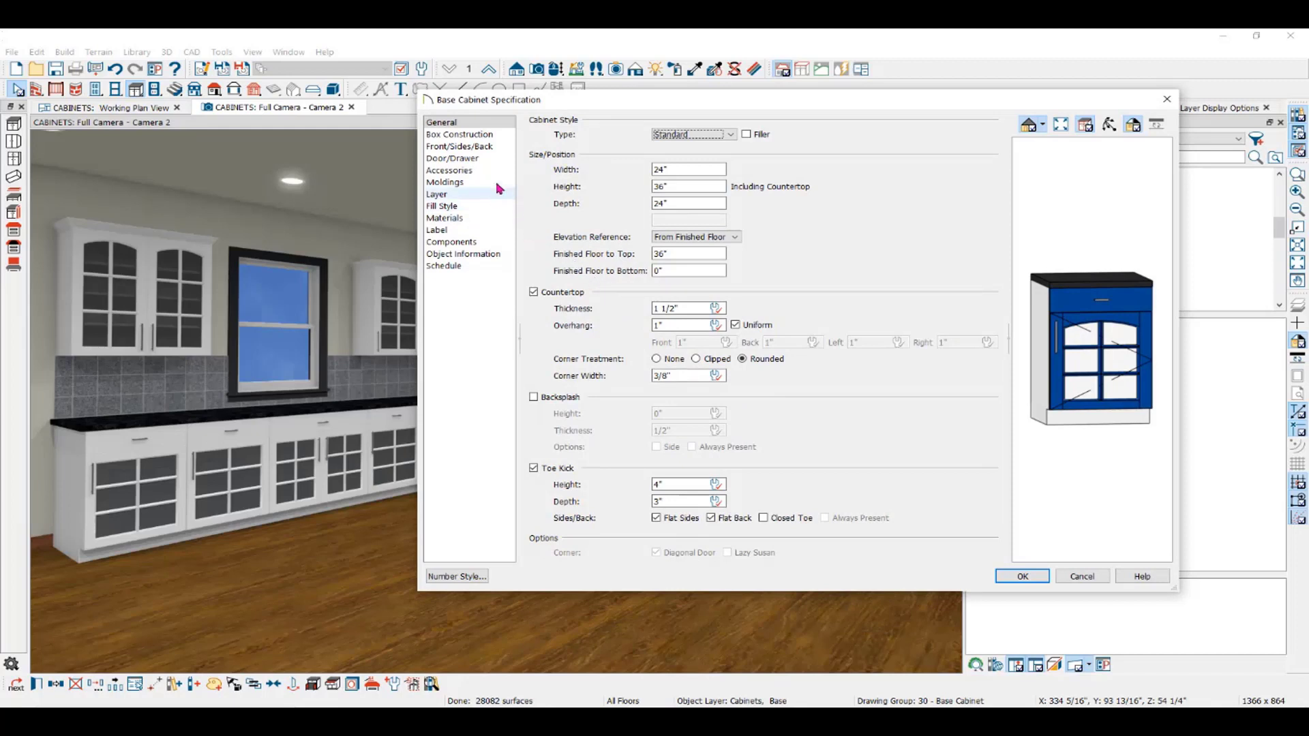
click(480, 159)
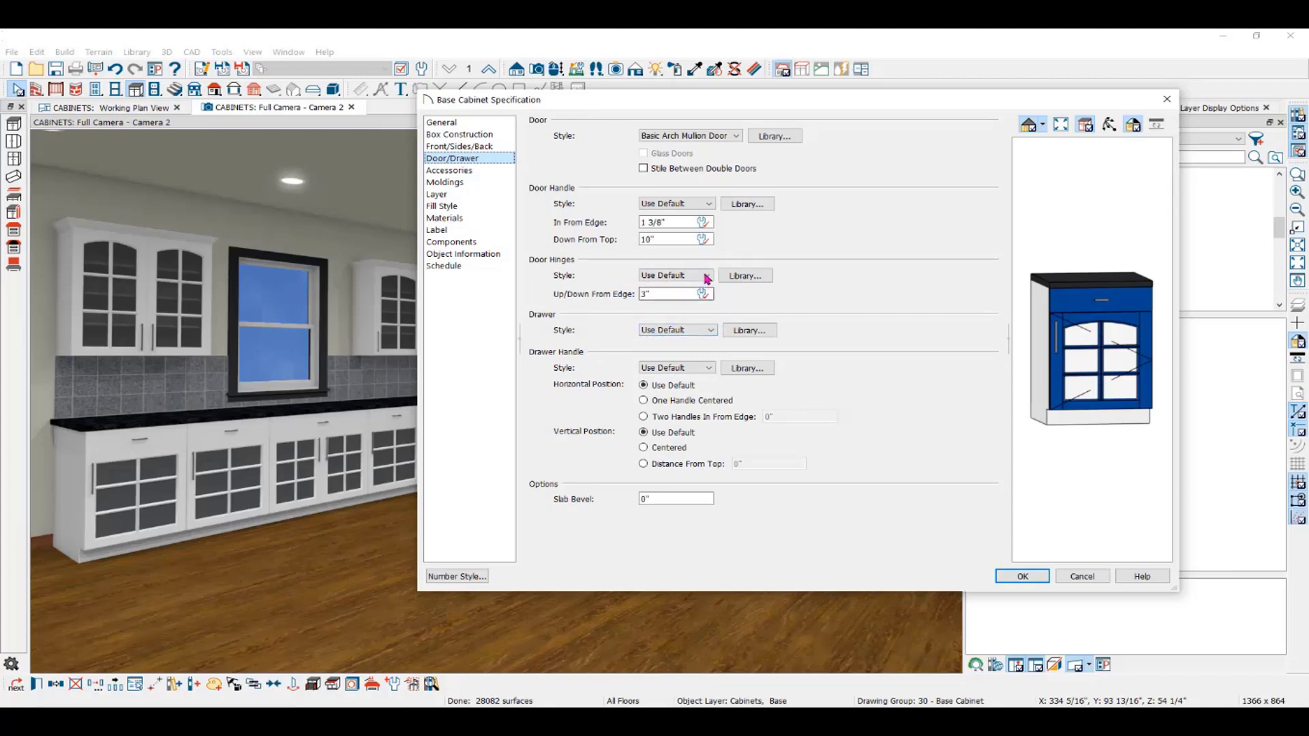
click(703, 138)
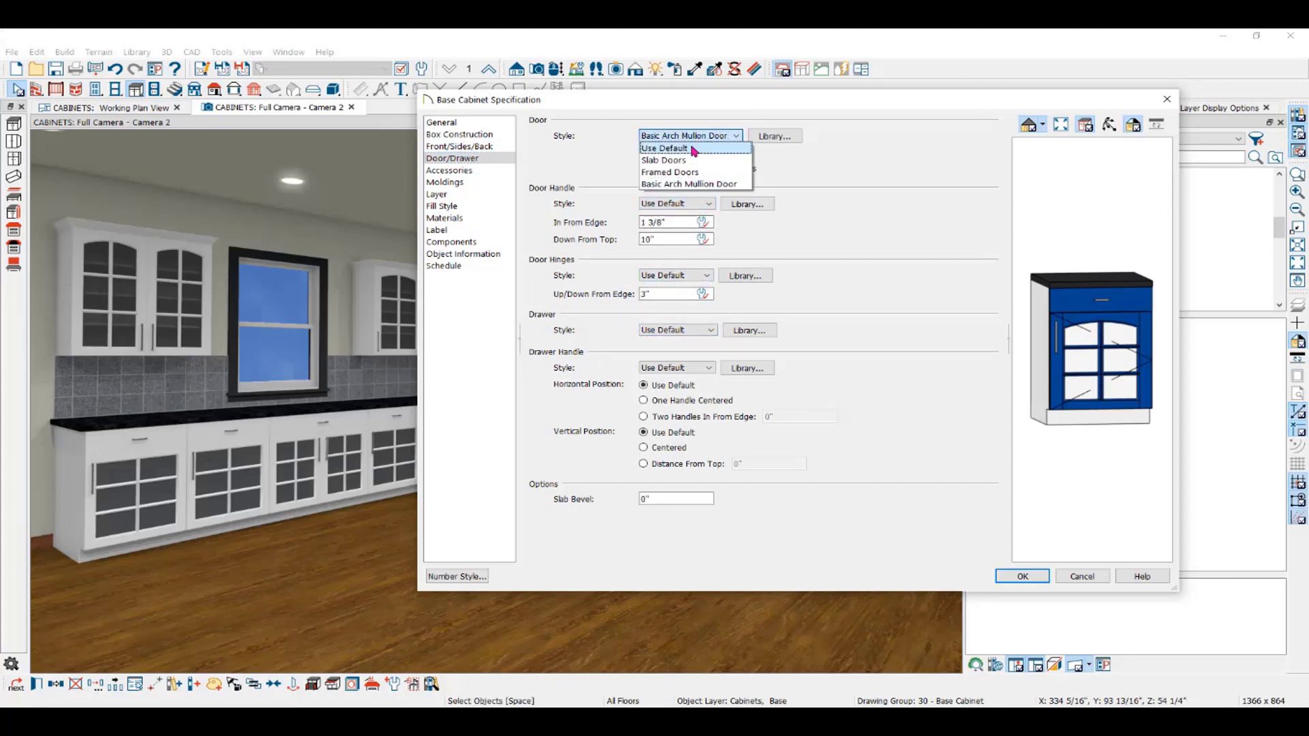
click(694, 150)
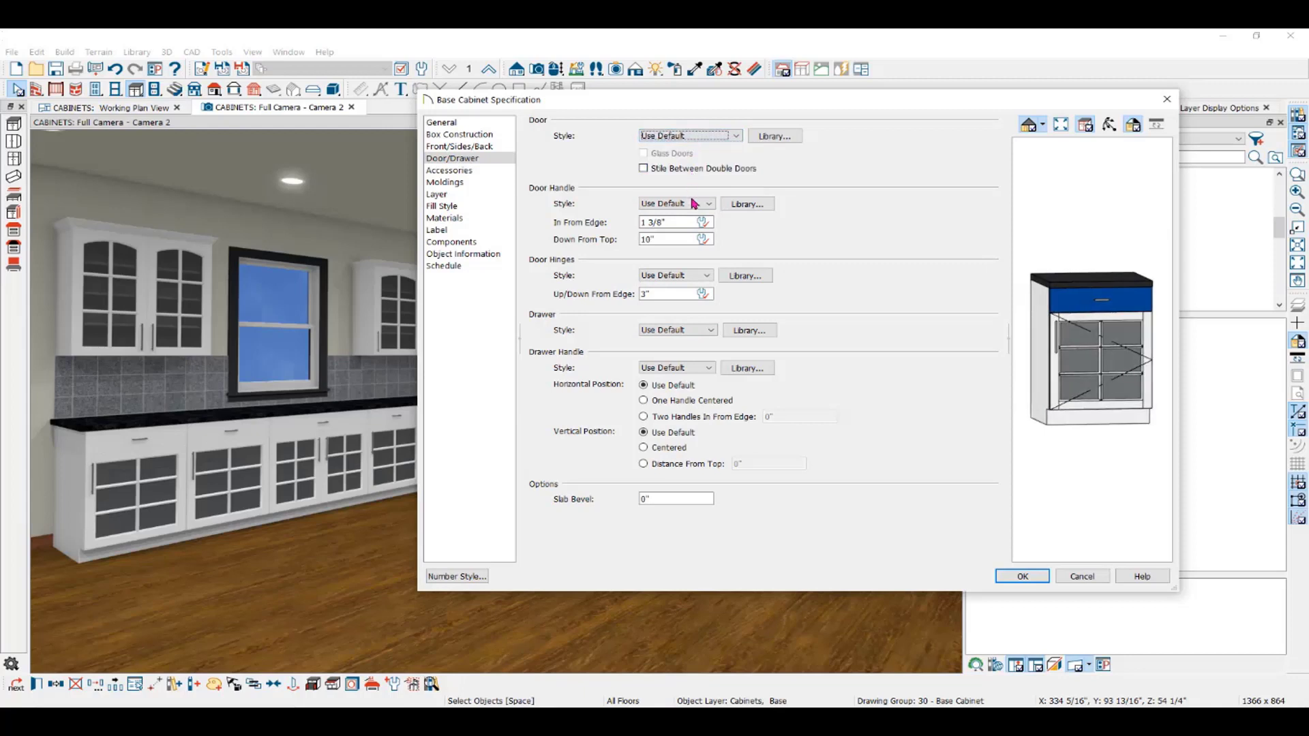
- Reset the blue cabinet's drawer material to Use Default from the plan materials and apply the specification
click(477, 219)
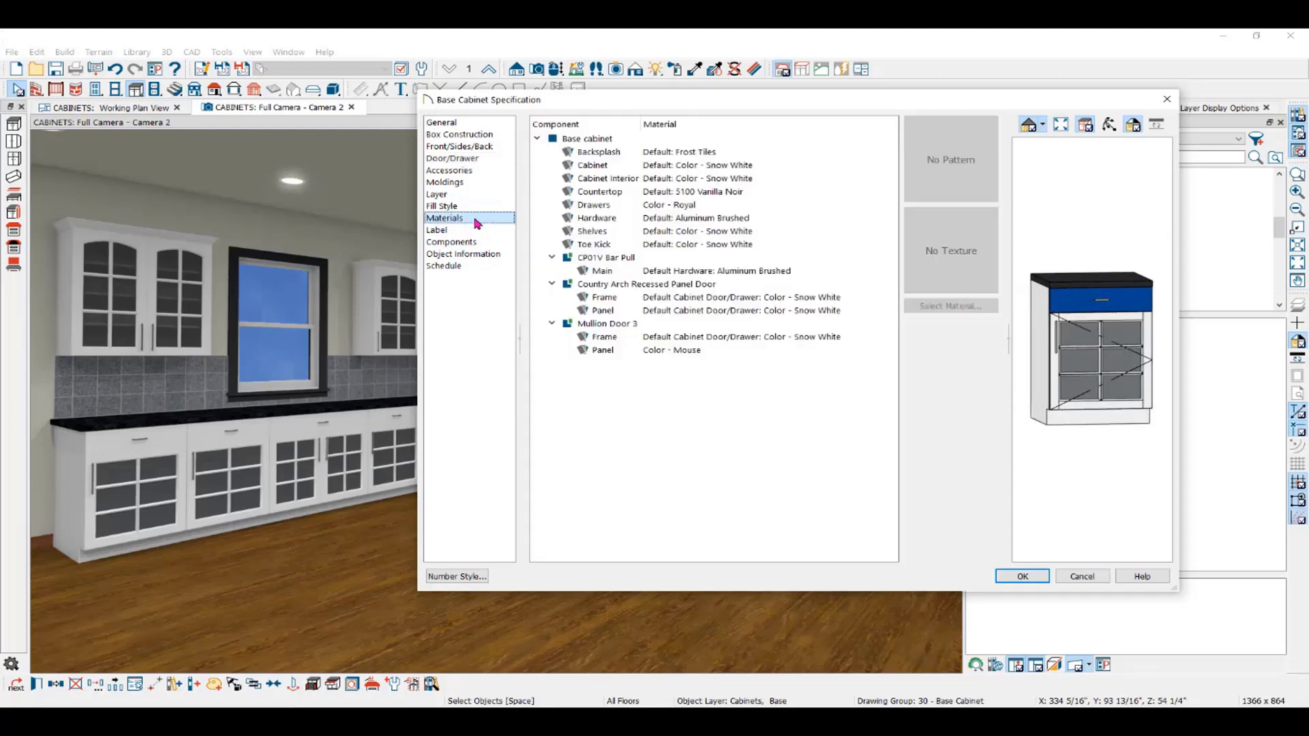
click(661, 208)
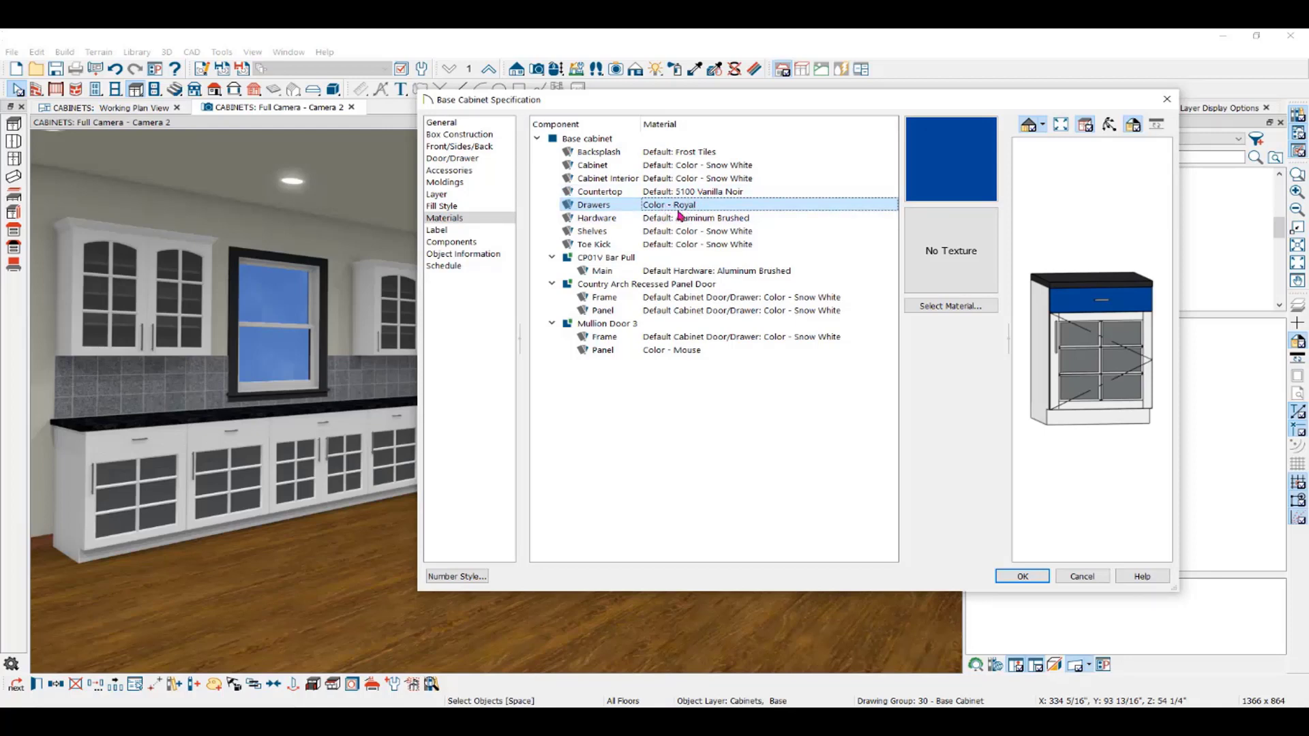
click(920, 307)
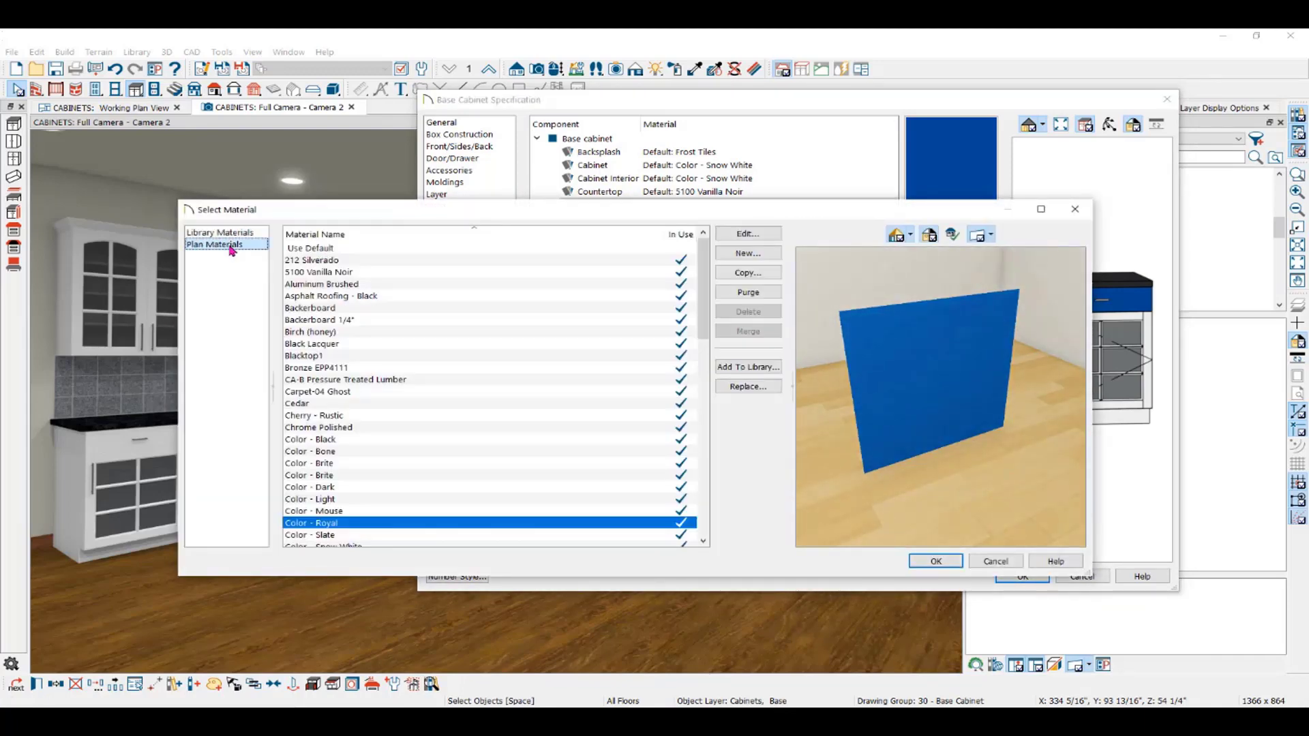
click(313, 249)
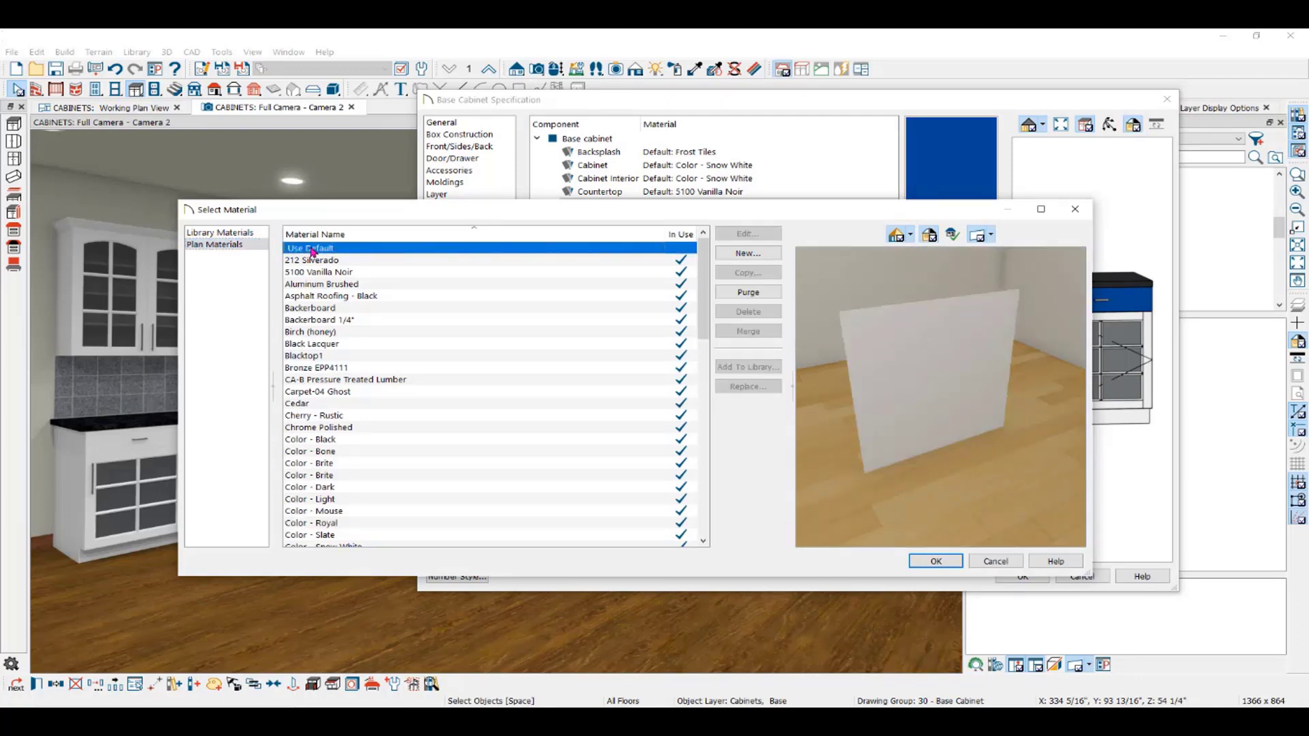
click(948, 560)
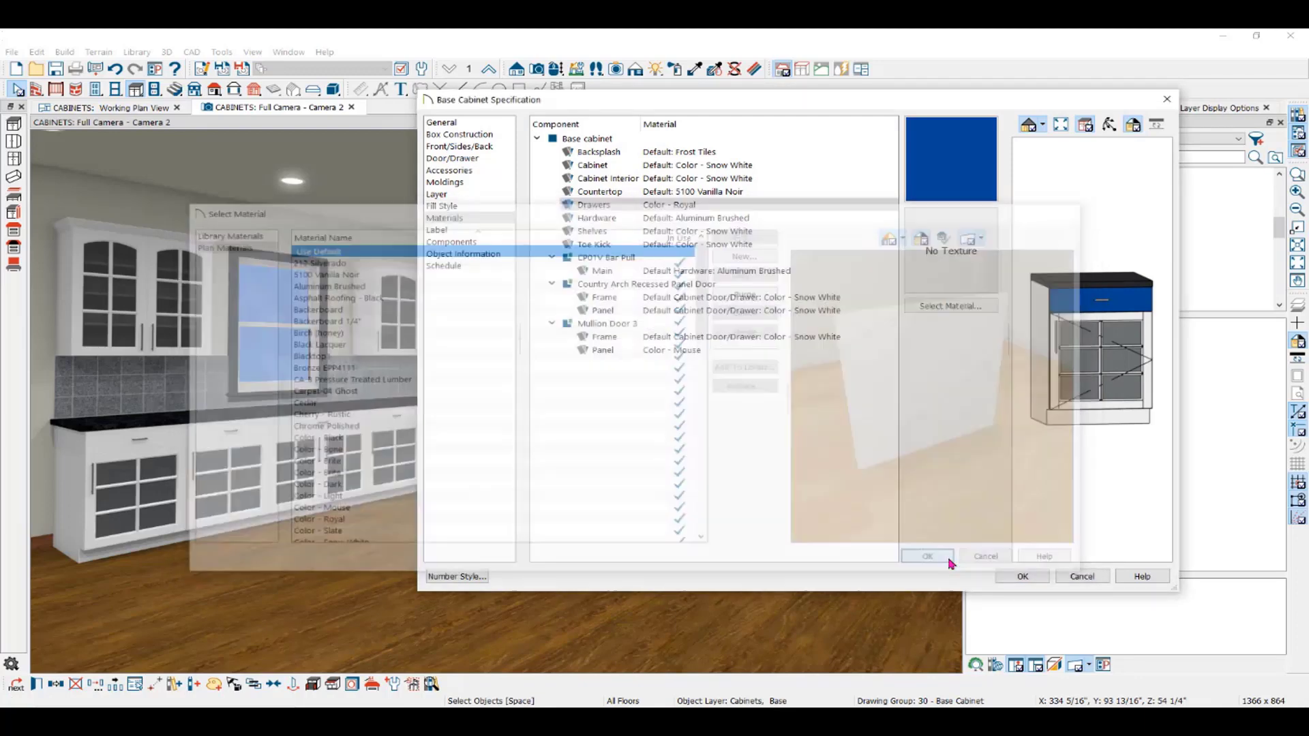
click(1021, 576)
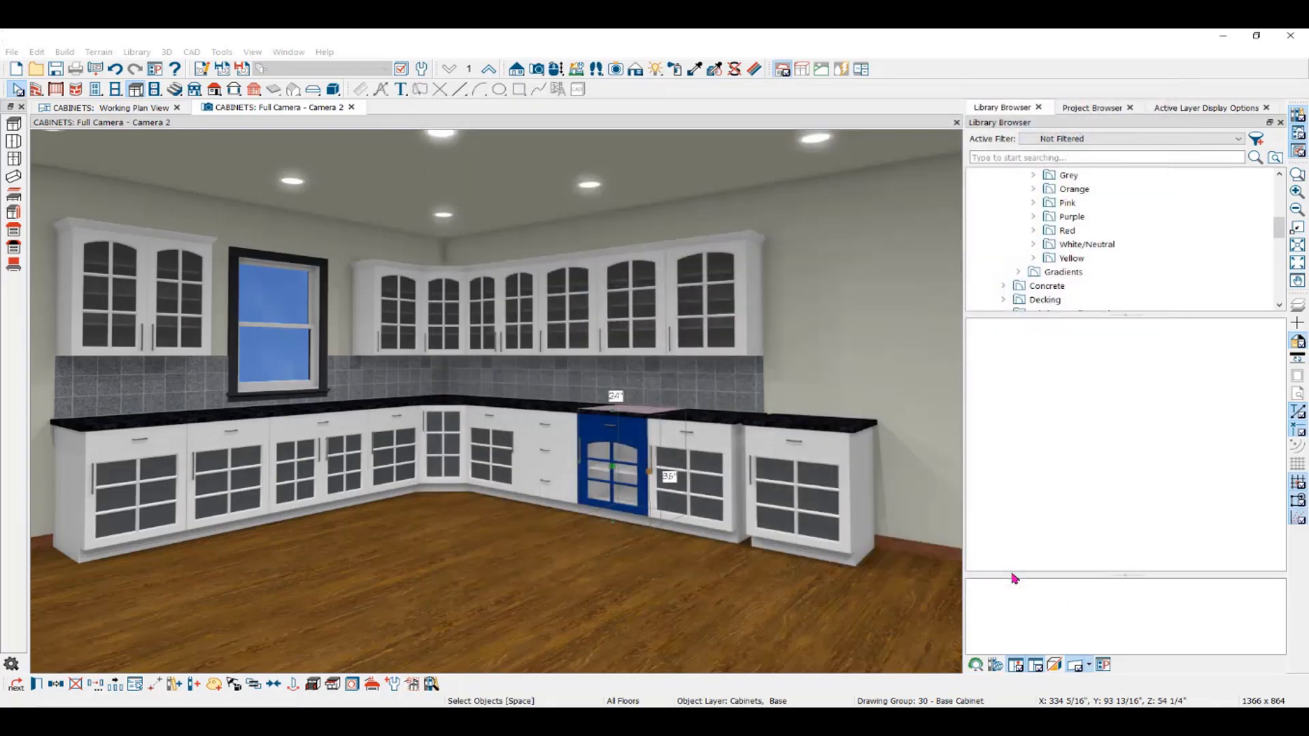
- Move the newly placed end base cabinet flush against the neighboring cabinet in the run
click(815, 461)
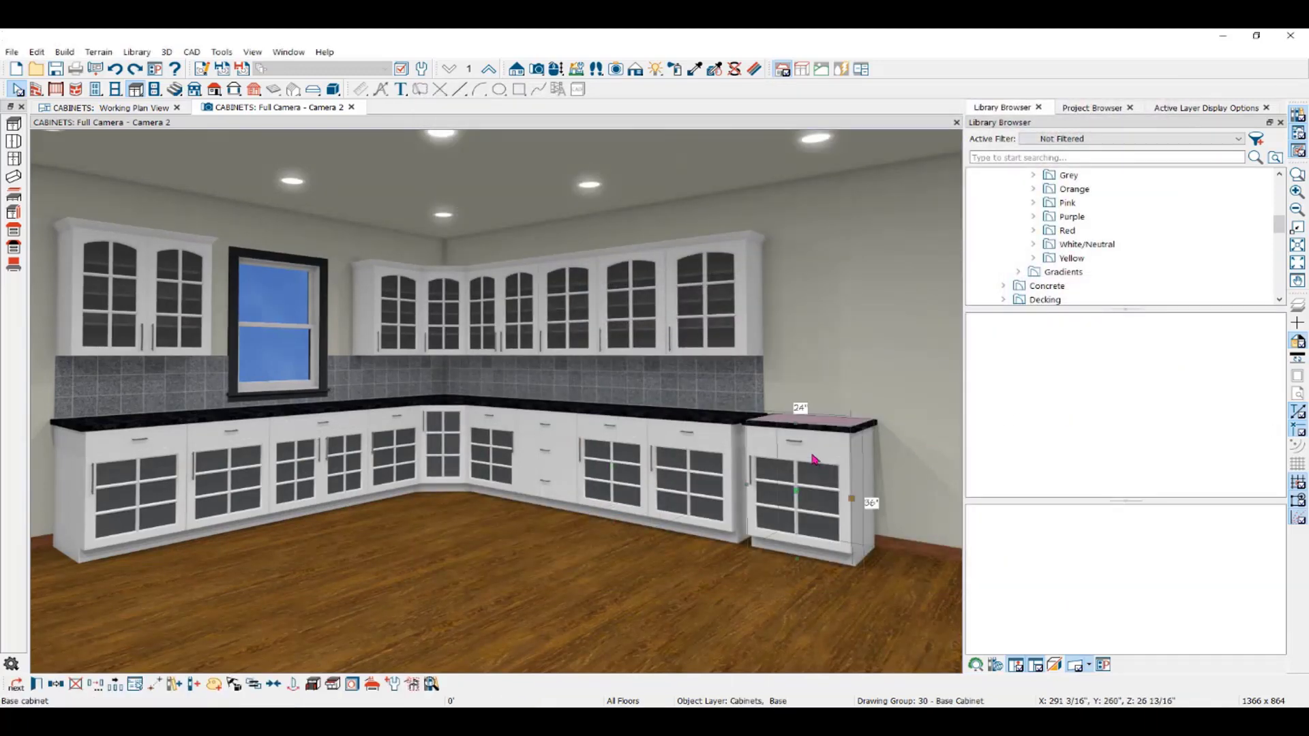
drag(794, 489, 779, 488)
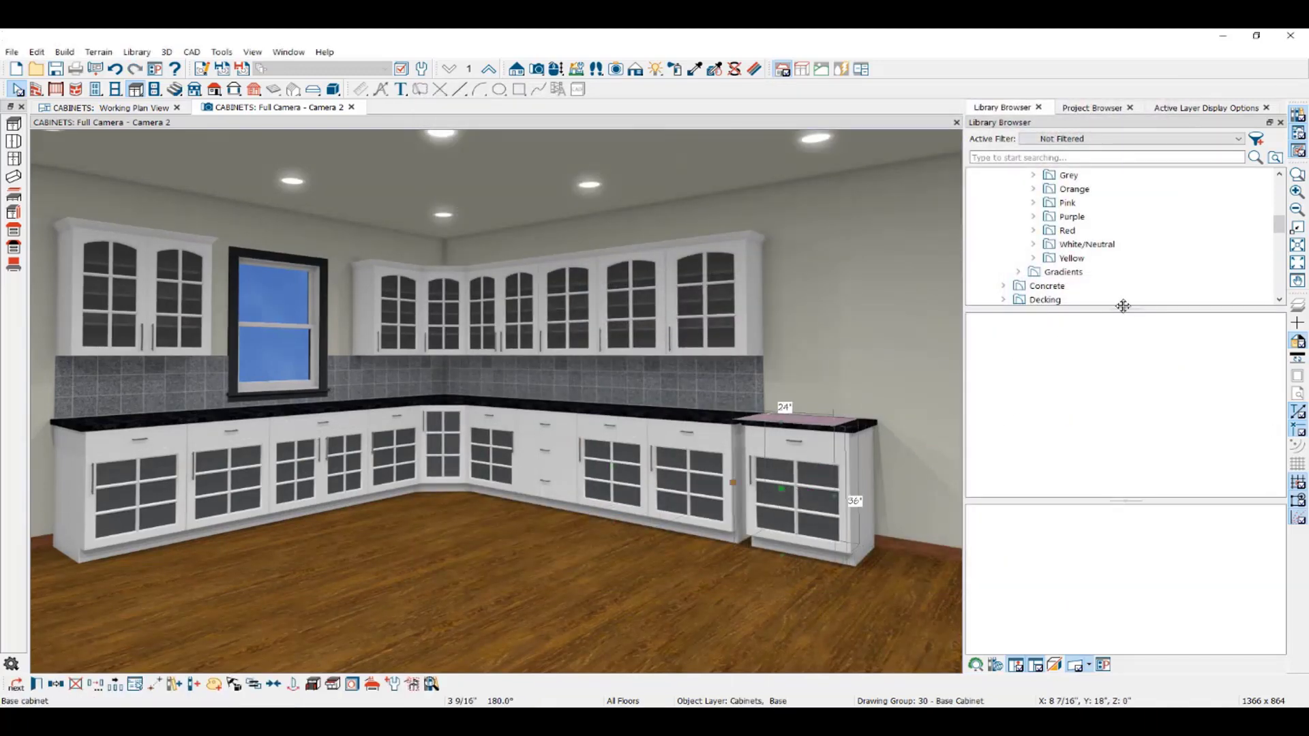
- Enlarge the library tree area and browse the core catalogs to the undermount kitchen sinks among the architectural fixtures
drag(1124, 306, 1116, 402)
scroll(1279, 228, up, 1)
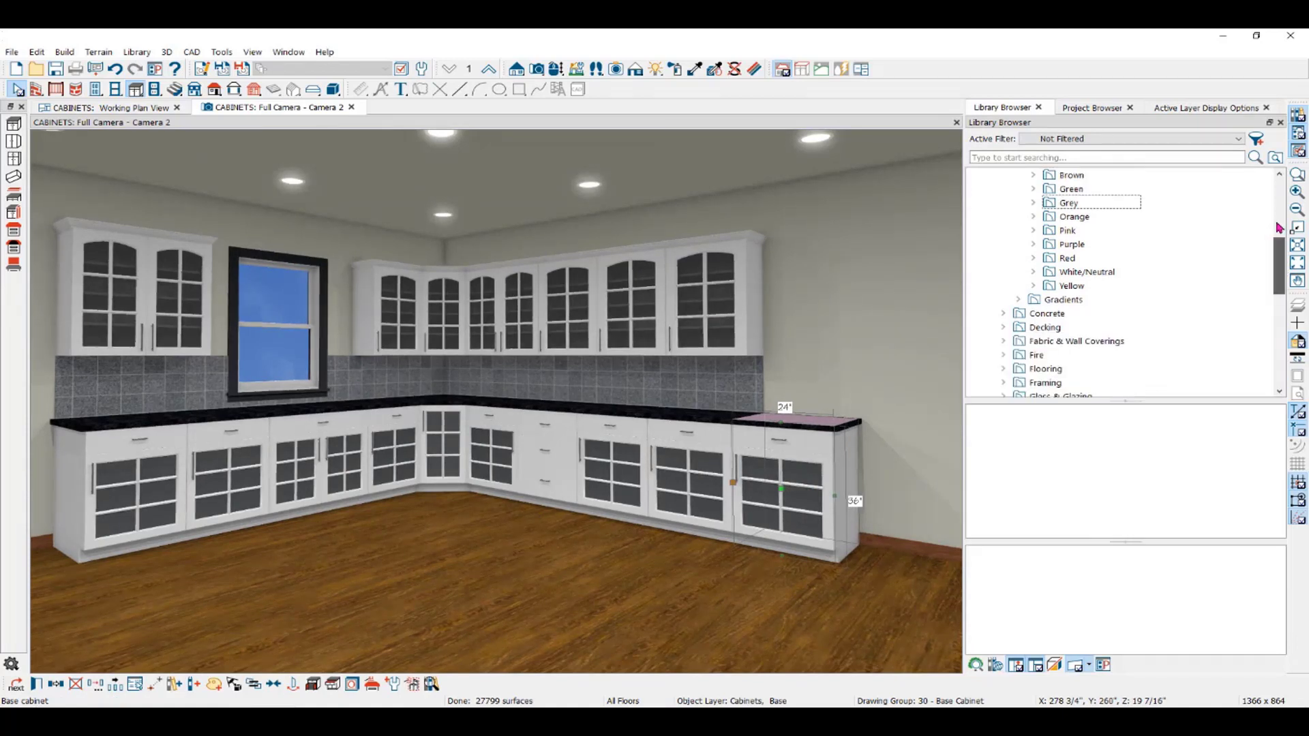
scroll(1279, 227, up, 5)
click(993, 287)
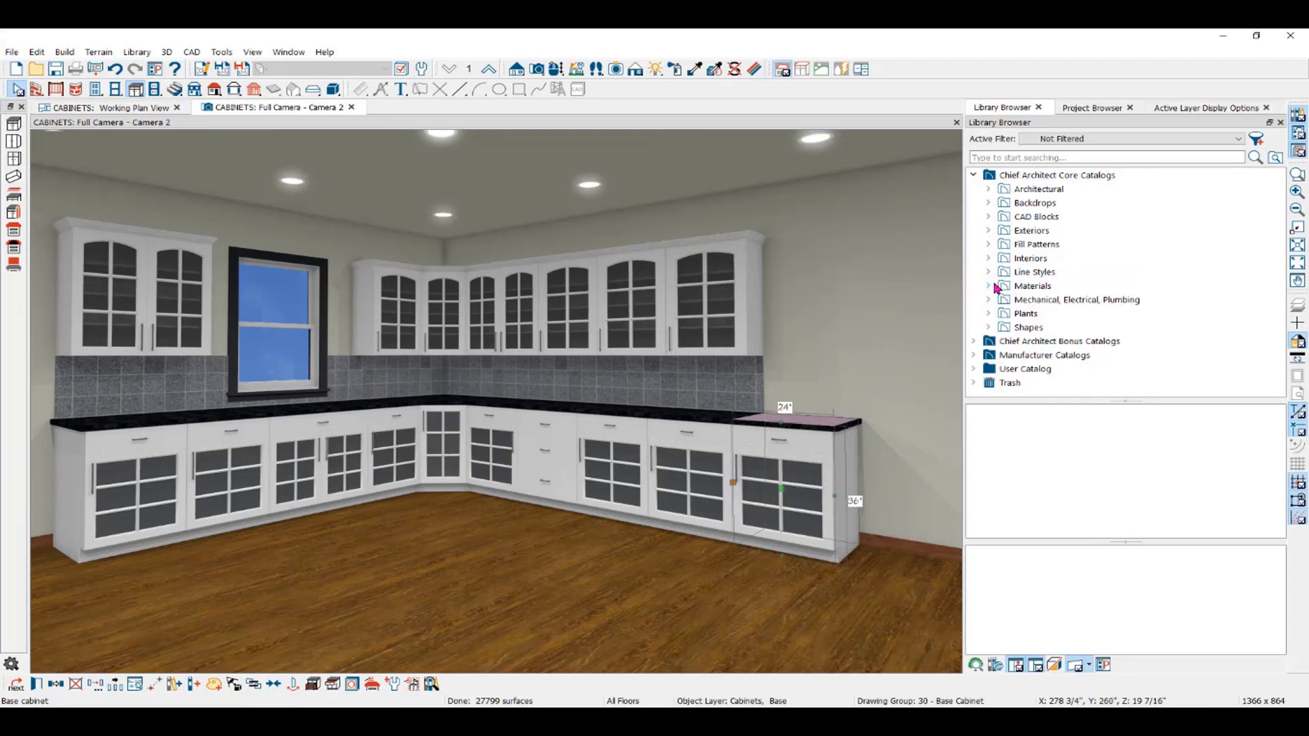
click(989, 190)
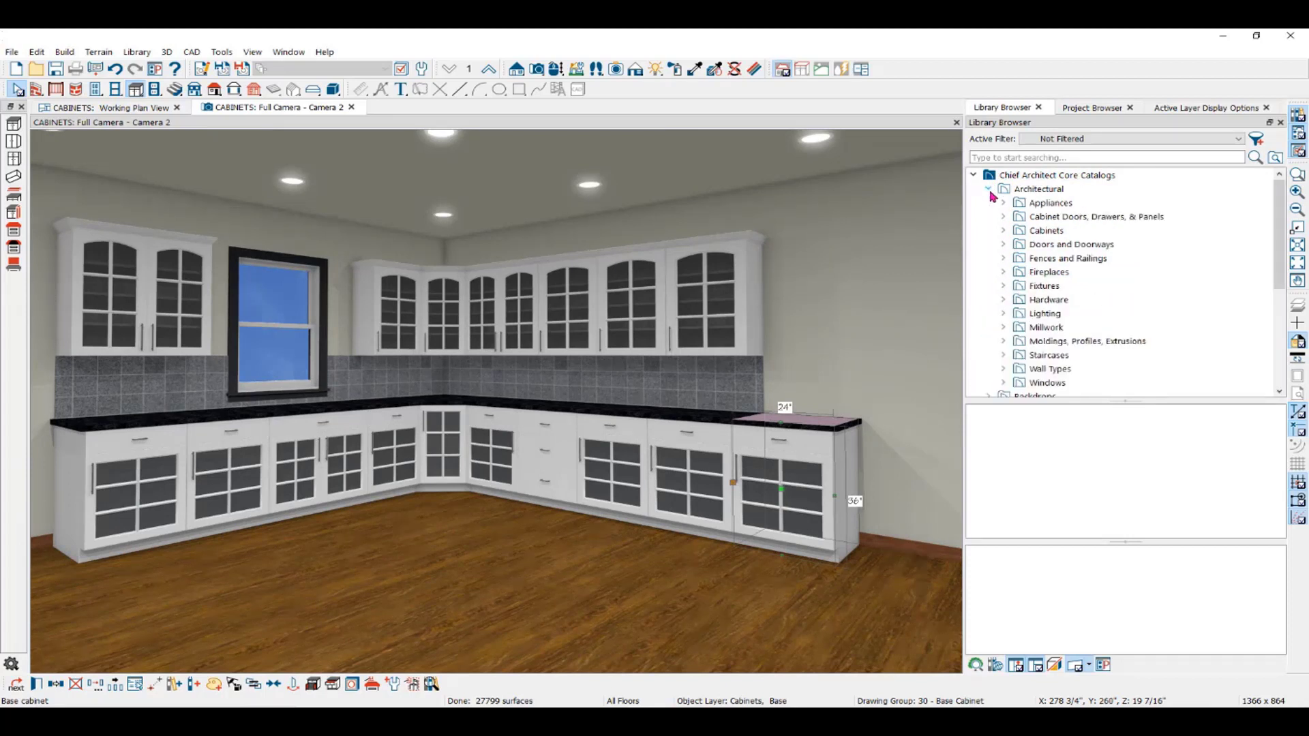
click(1004, 287)
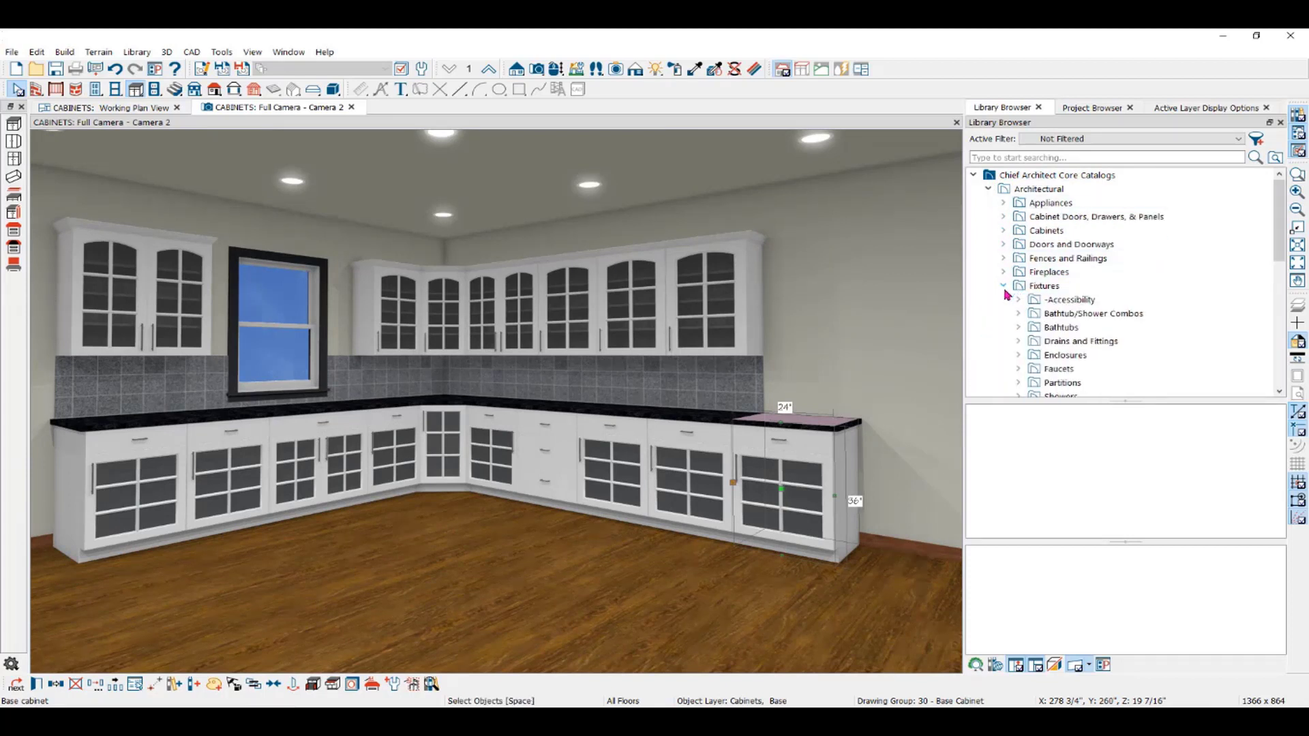
scroll(1009, 297, down, 3)
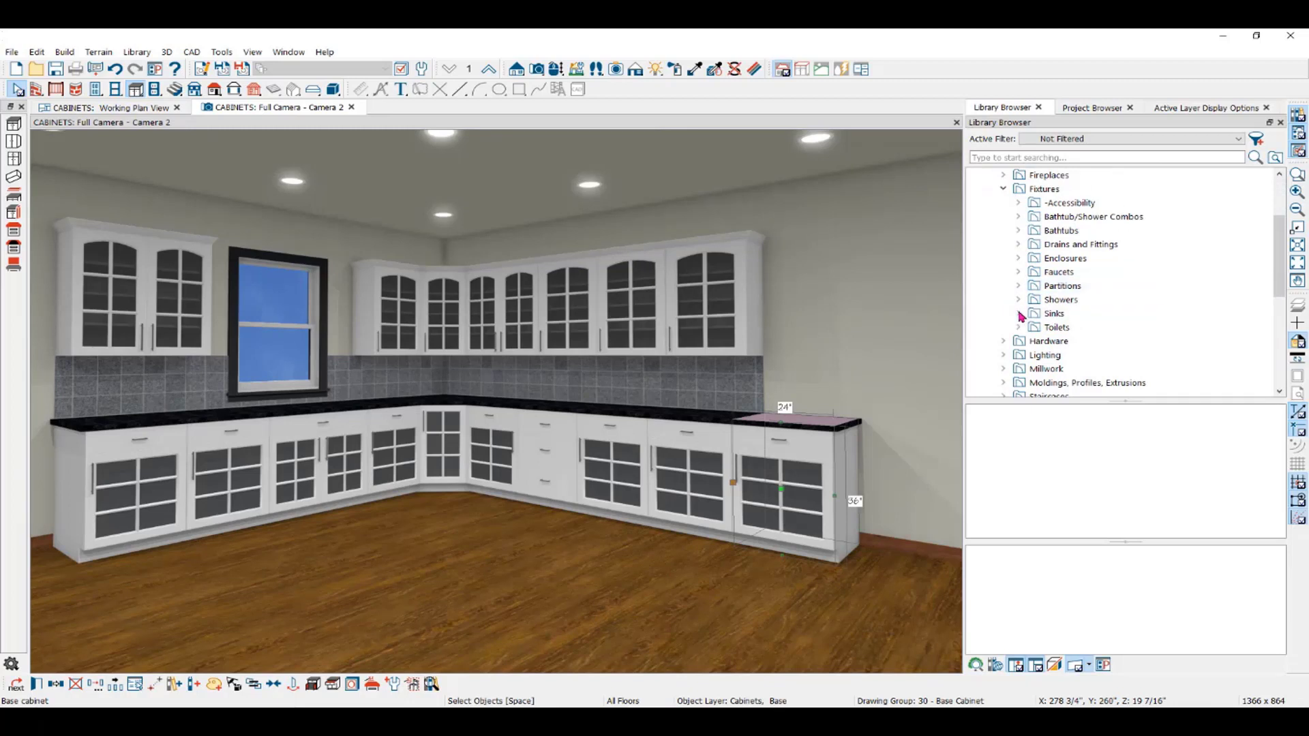
click(1020, 314)
click(1044, 356)
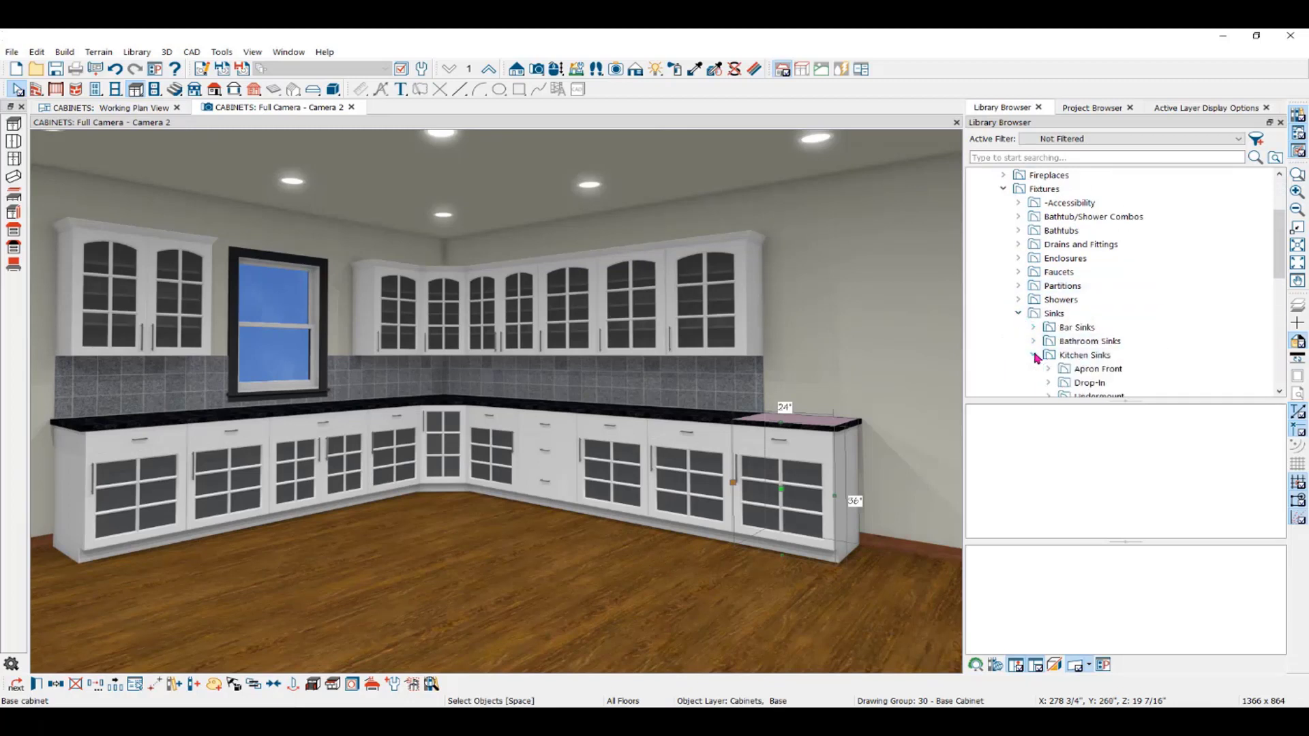
scroll(1043, 348, down, 2)
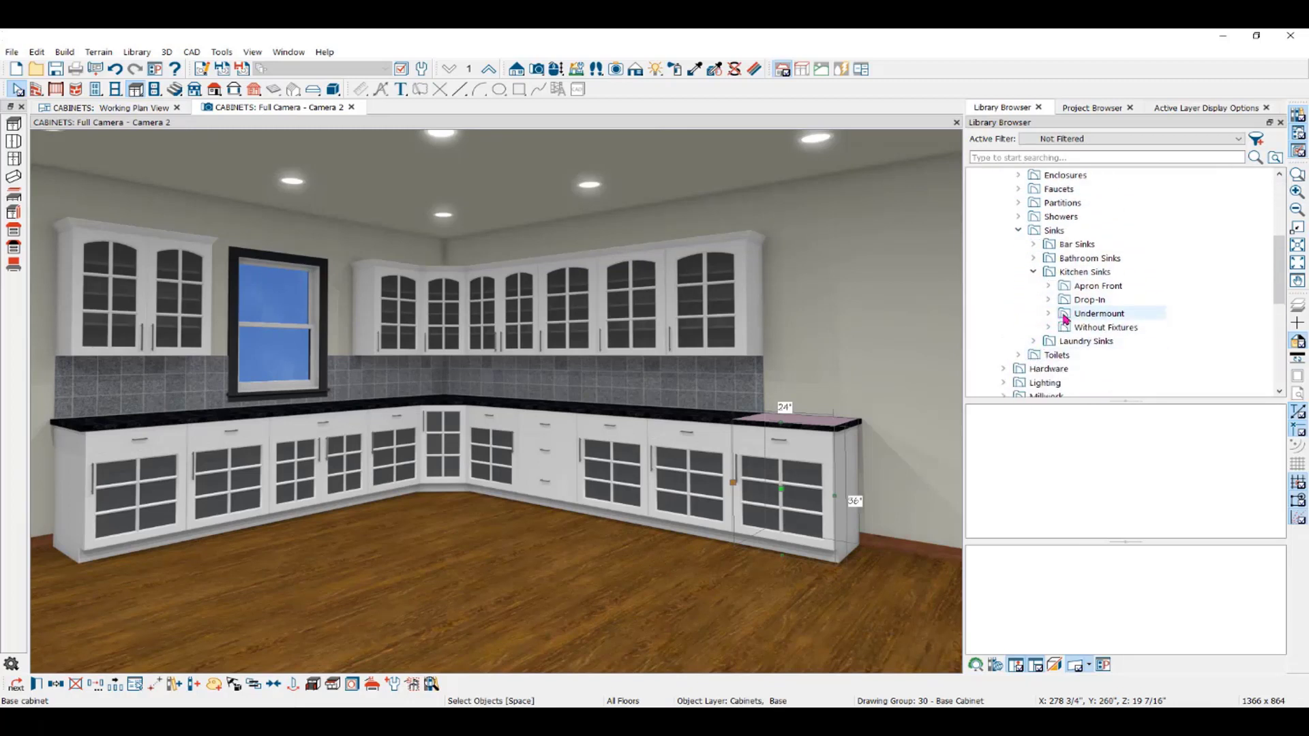
click(1050, 316)
click(1048, 315)
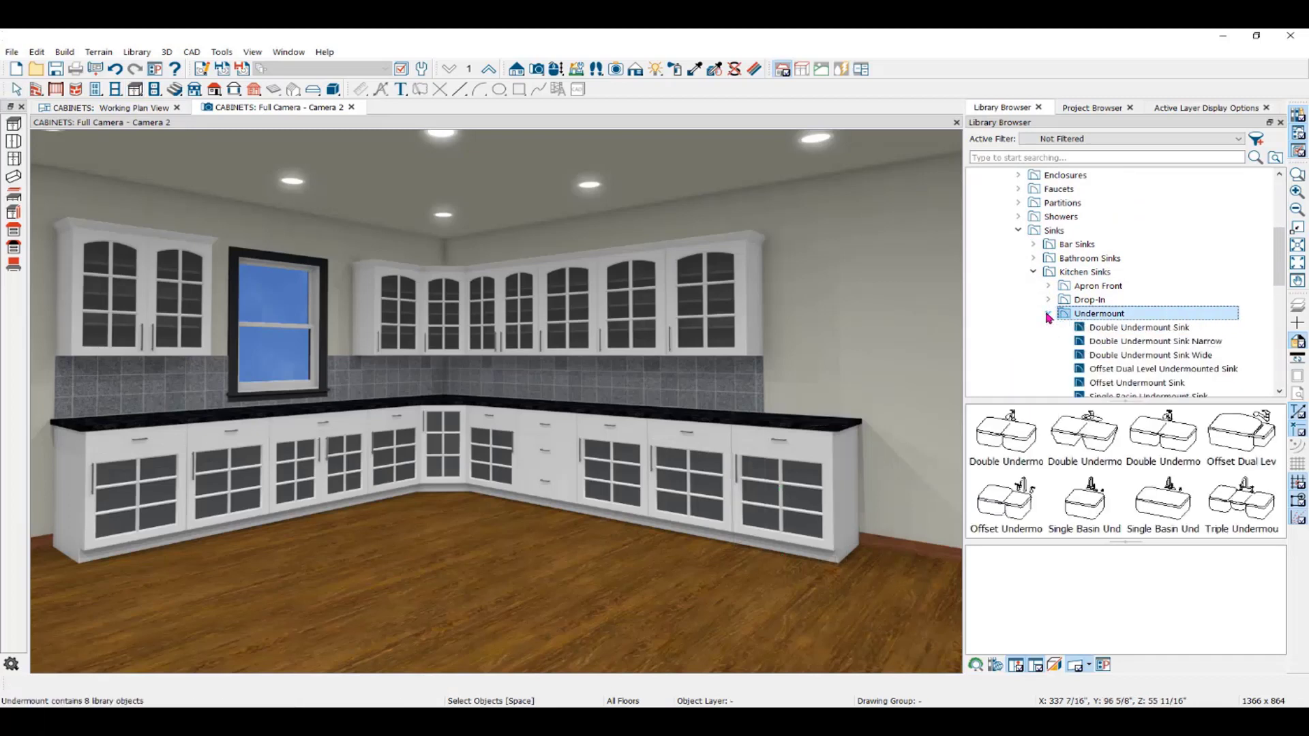
- Place a Double Undermount Sink in the double-door base cabinet beneath the window
click(1093, 329)
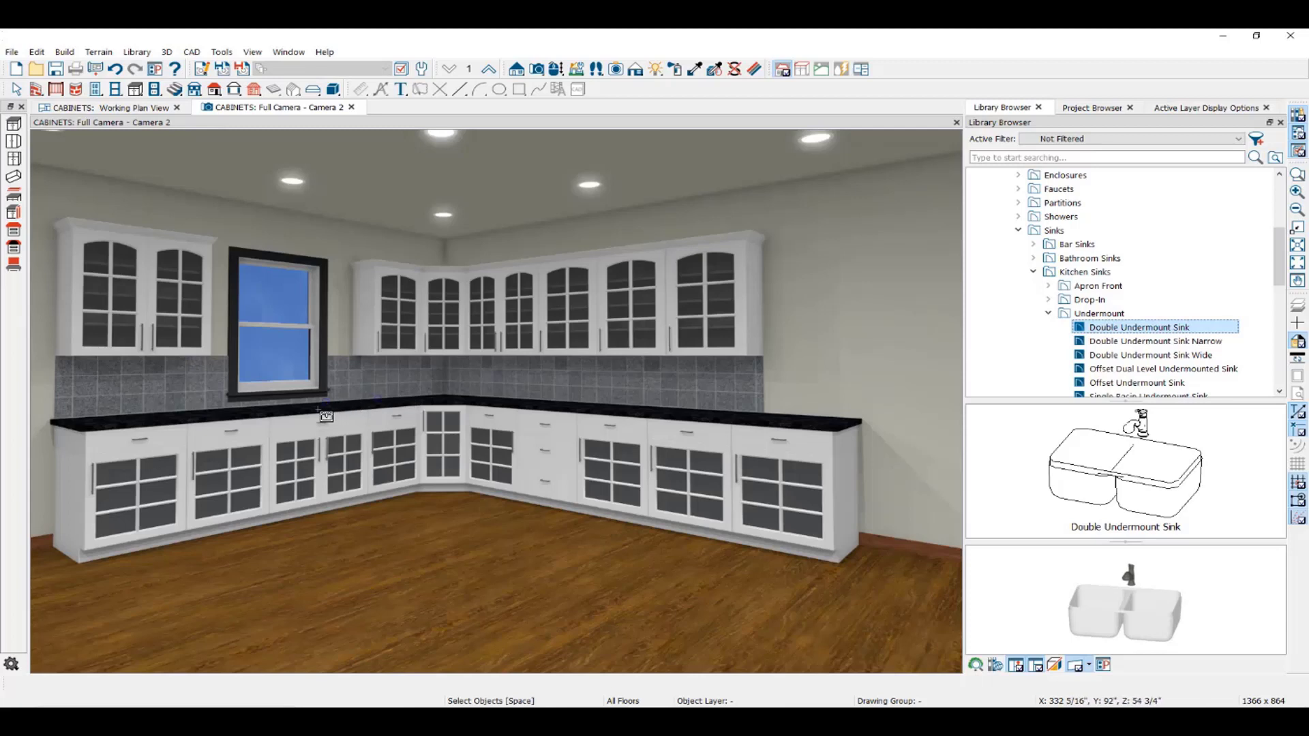
click(301, 421)
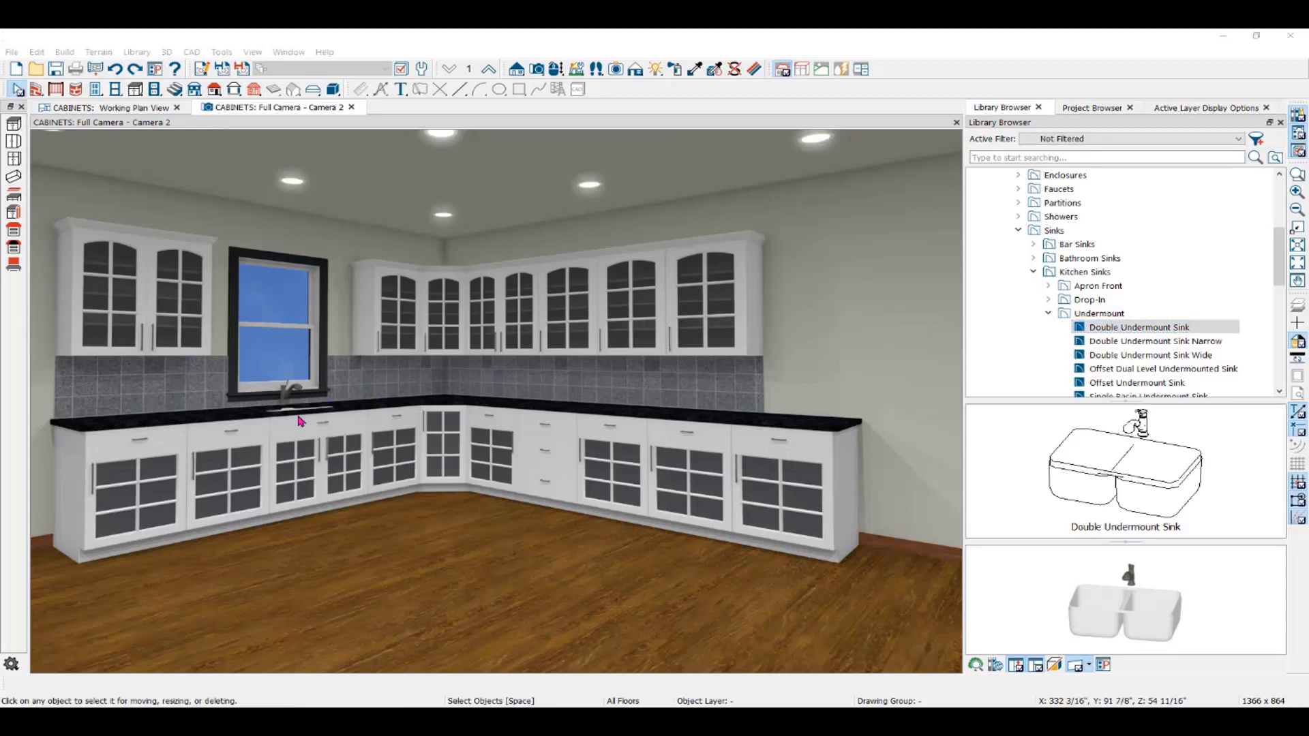
click(232, 441)
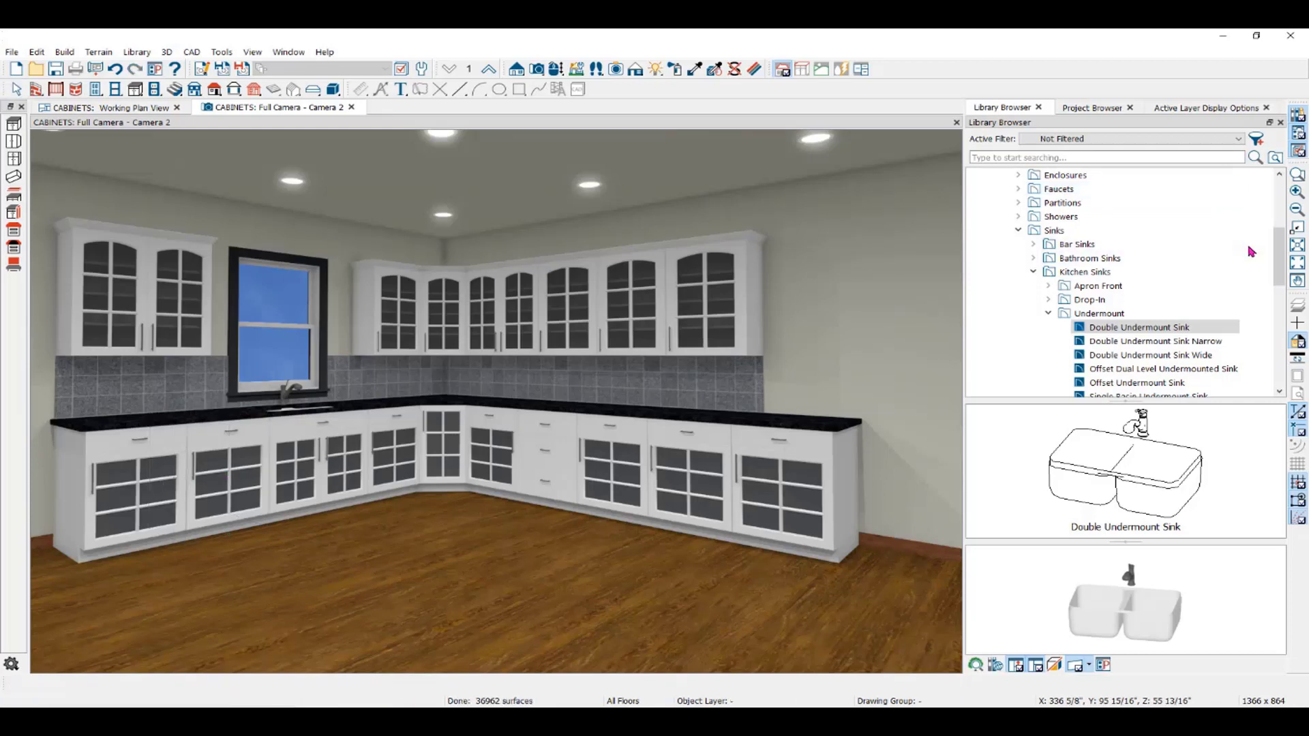
- Insert the ChefSeries Dishwasher from the appliances library into the base cabinet between the sink cabinet and the end cabinet
drag(1280, 258, 1293, 140)
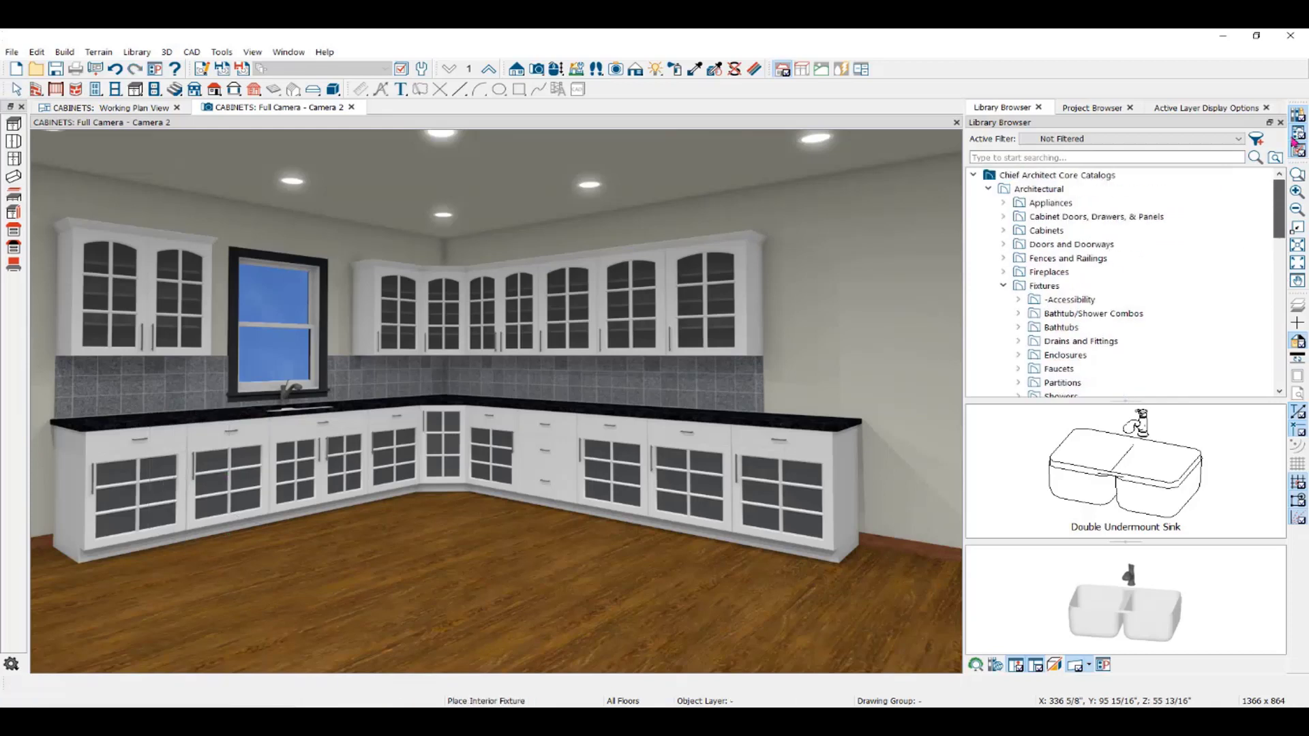
click(1005, 203)
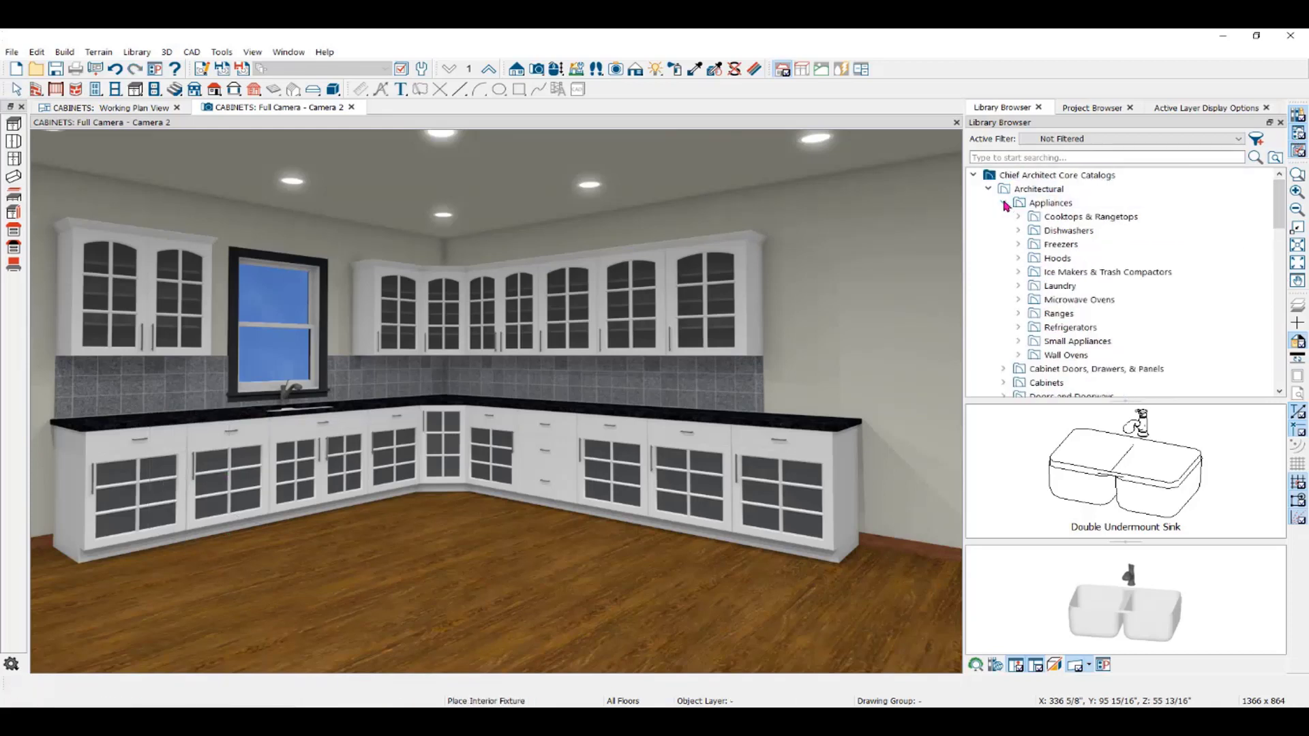
click(1018, 234)
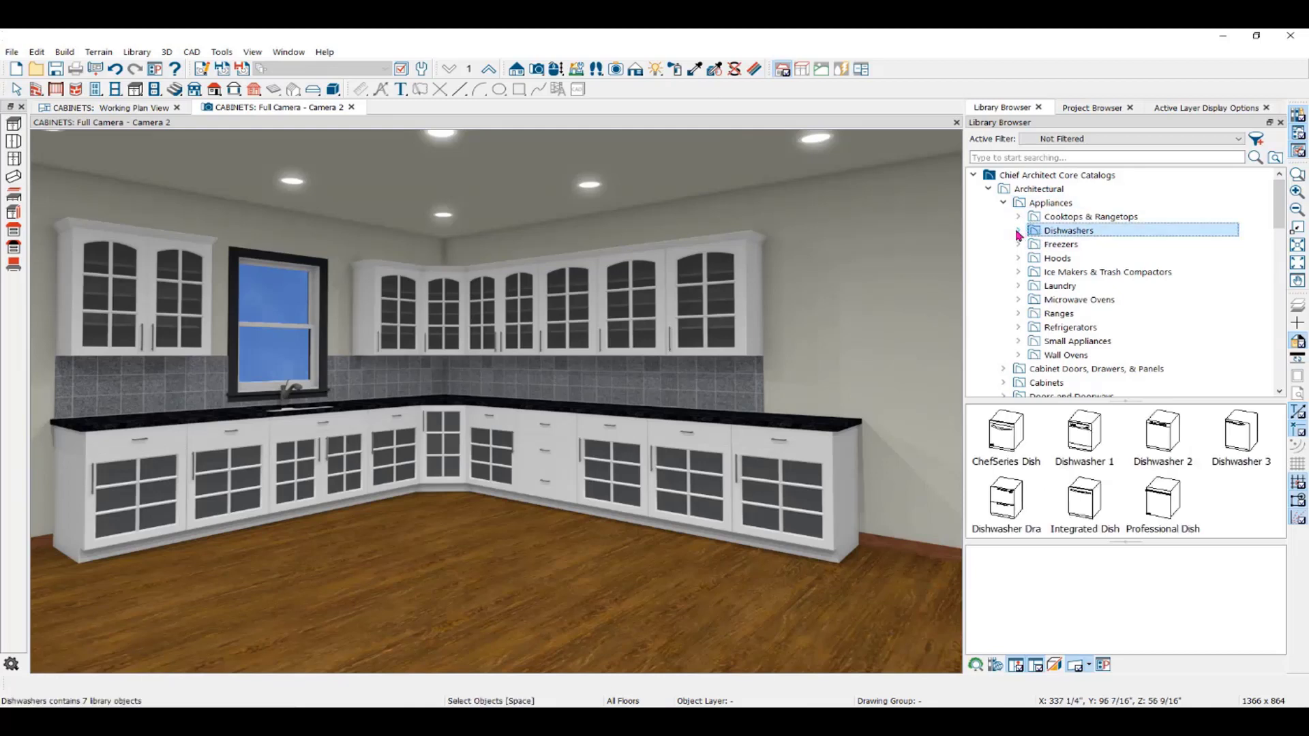
click(1018, 231)
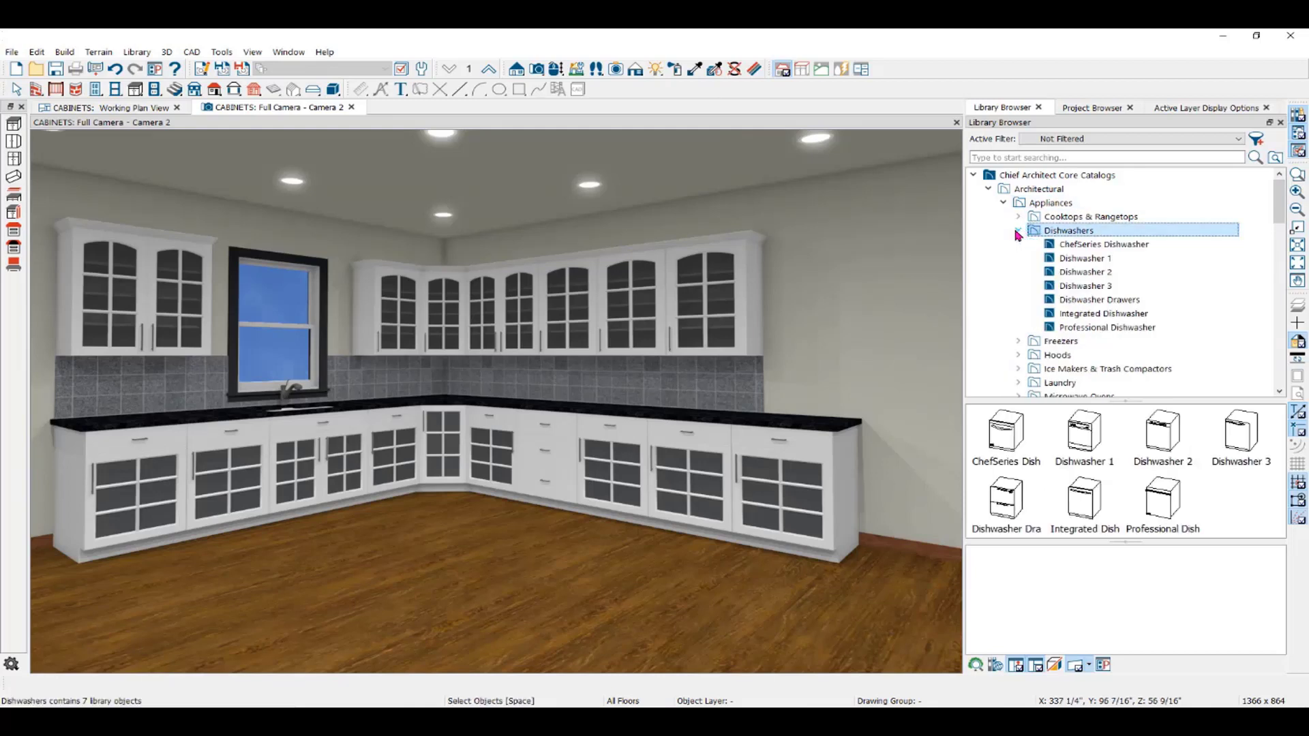
click(1012, 435)
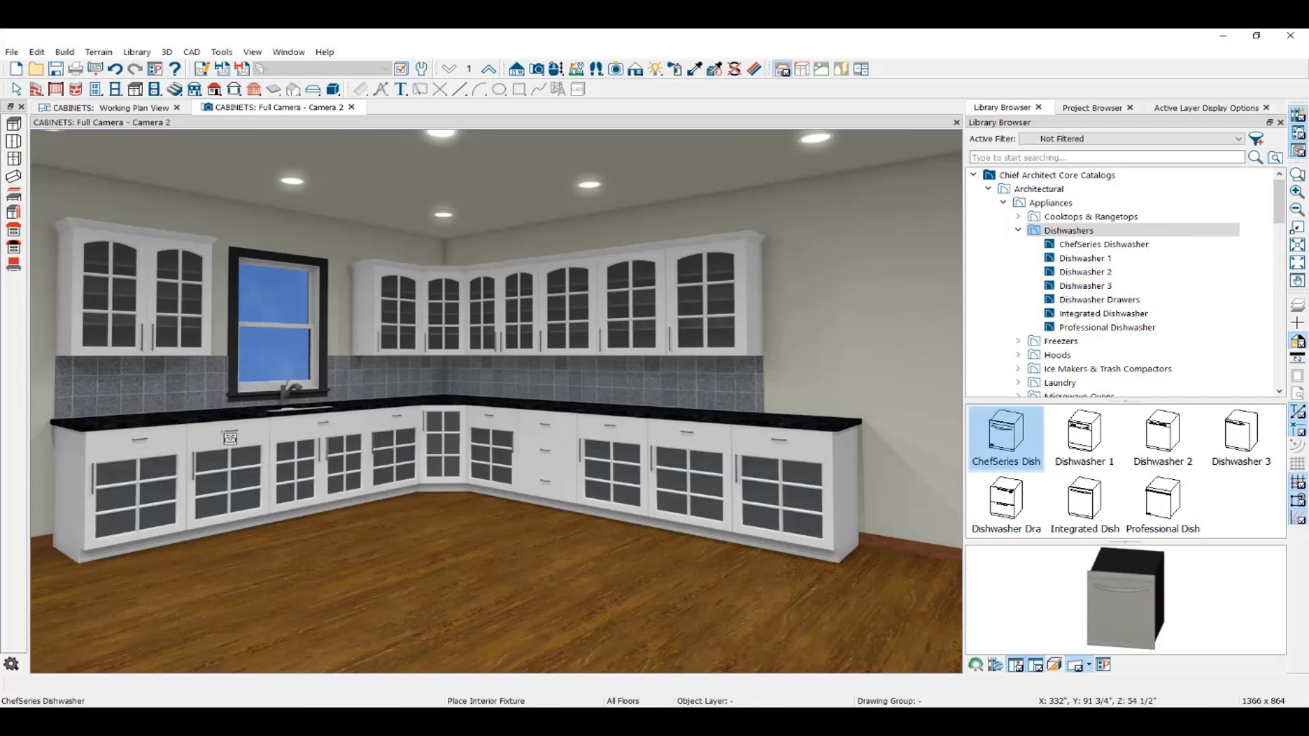
click(240, 461)
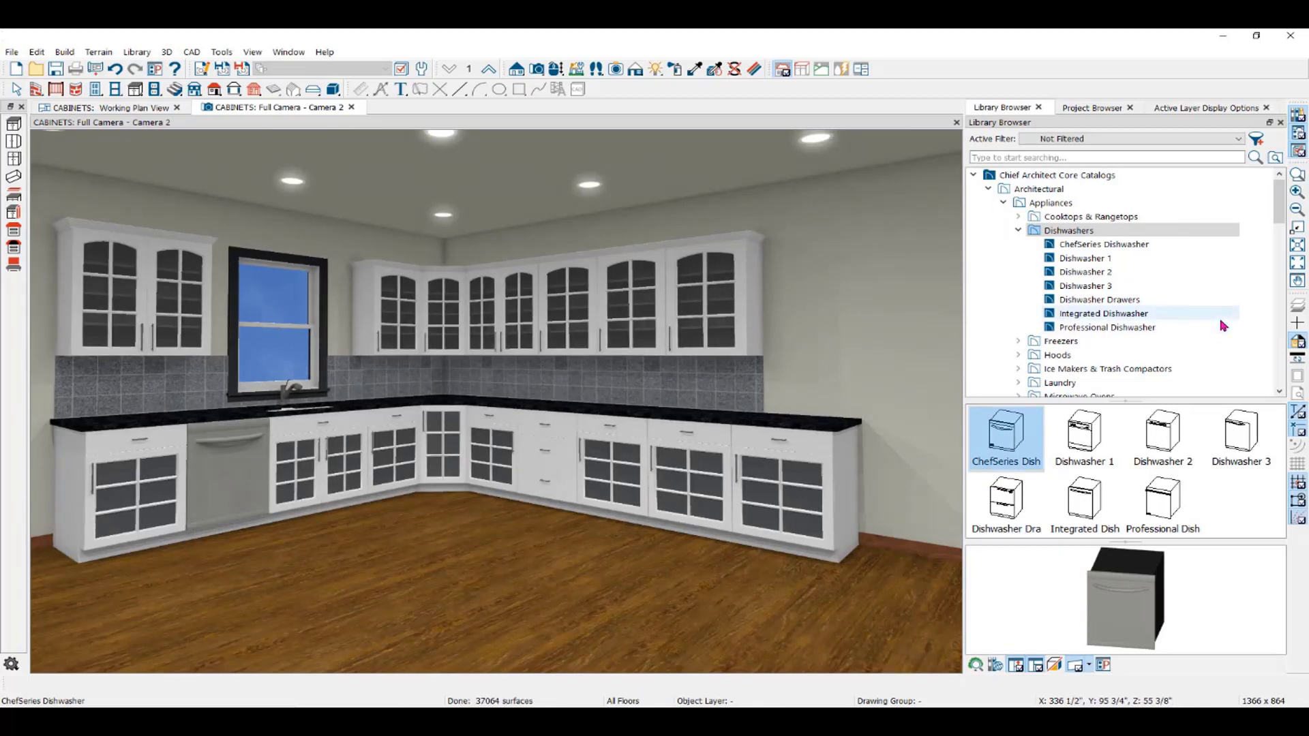
- Place a Microwave Drawer from the Microwave Ovens library as a free-standing object on the floor in front of the base cabinets
scroll(1196, 339, down, 1)
scroll(1195, 337, down, 2)
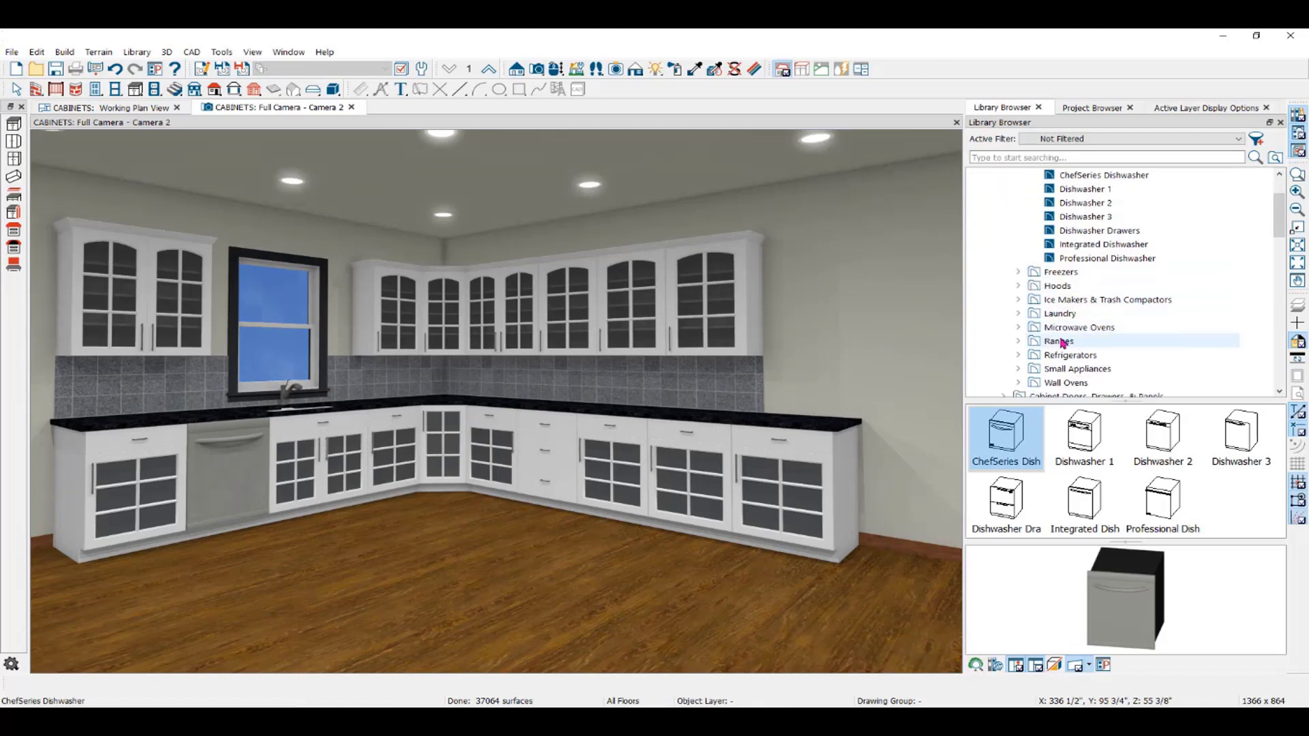
click(1019, 328)
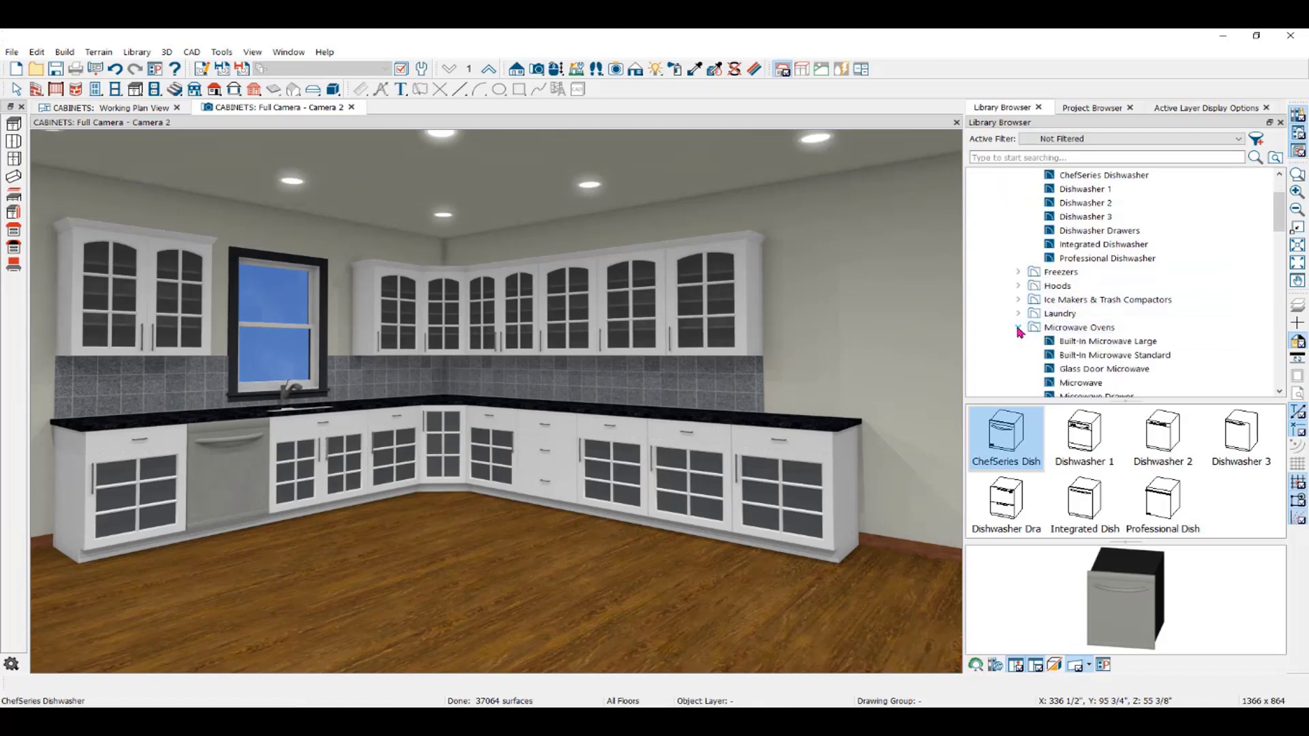
scroll(1030, 321, down, 2)
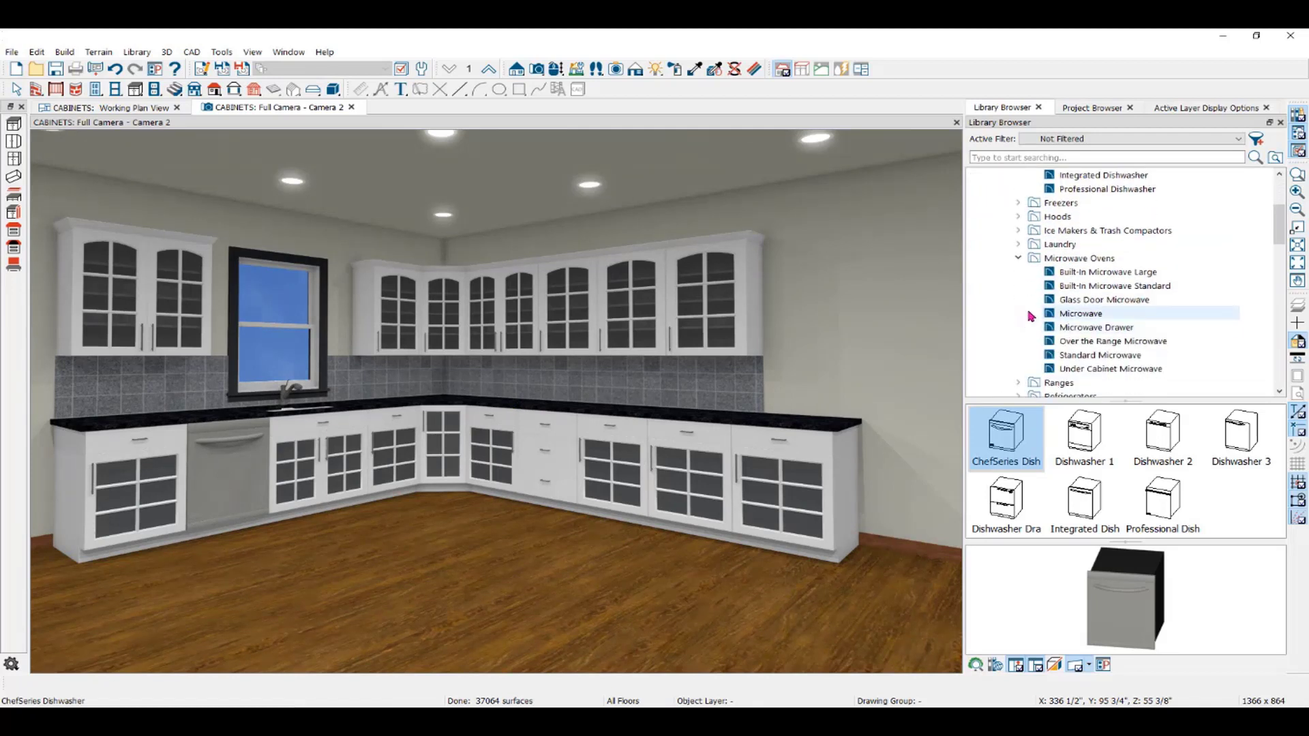
click(1076, 328)
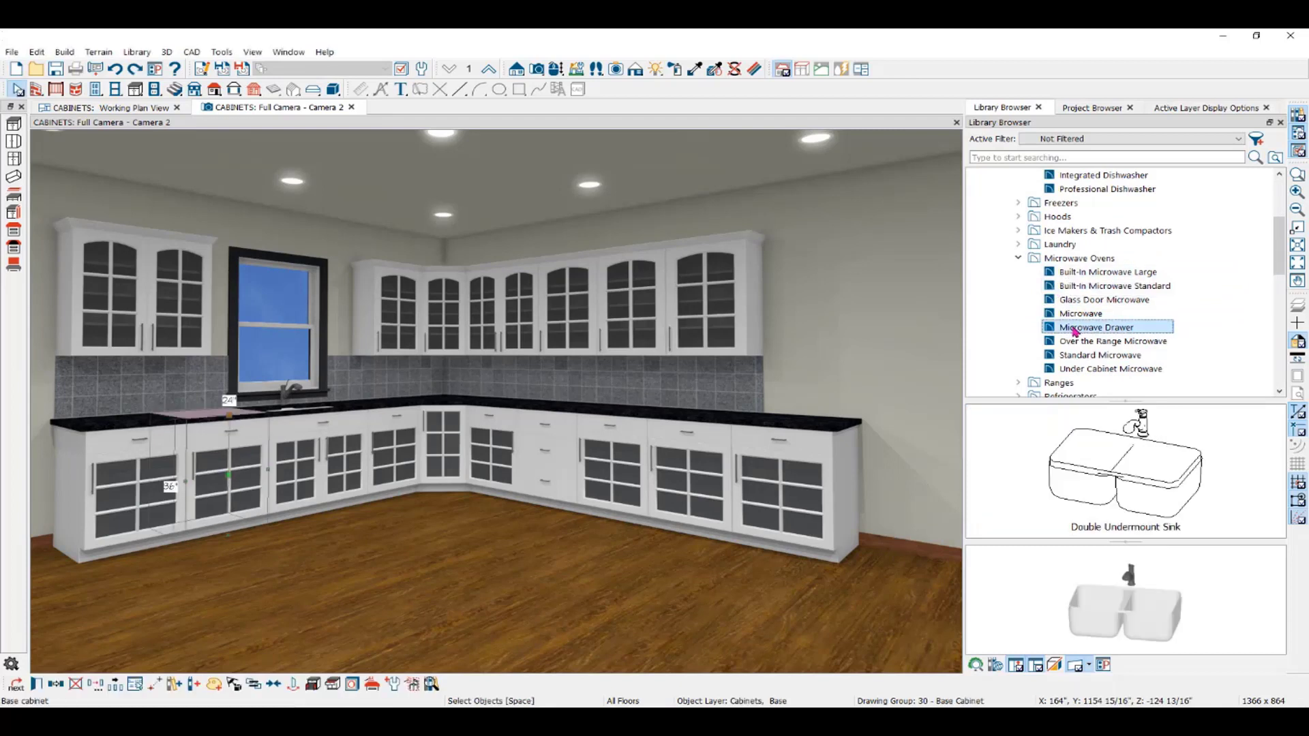
click(512, 553)
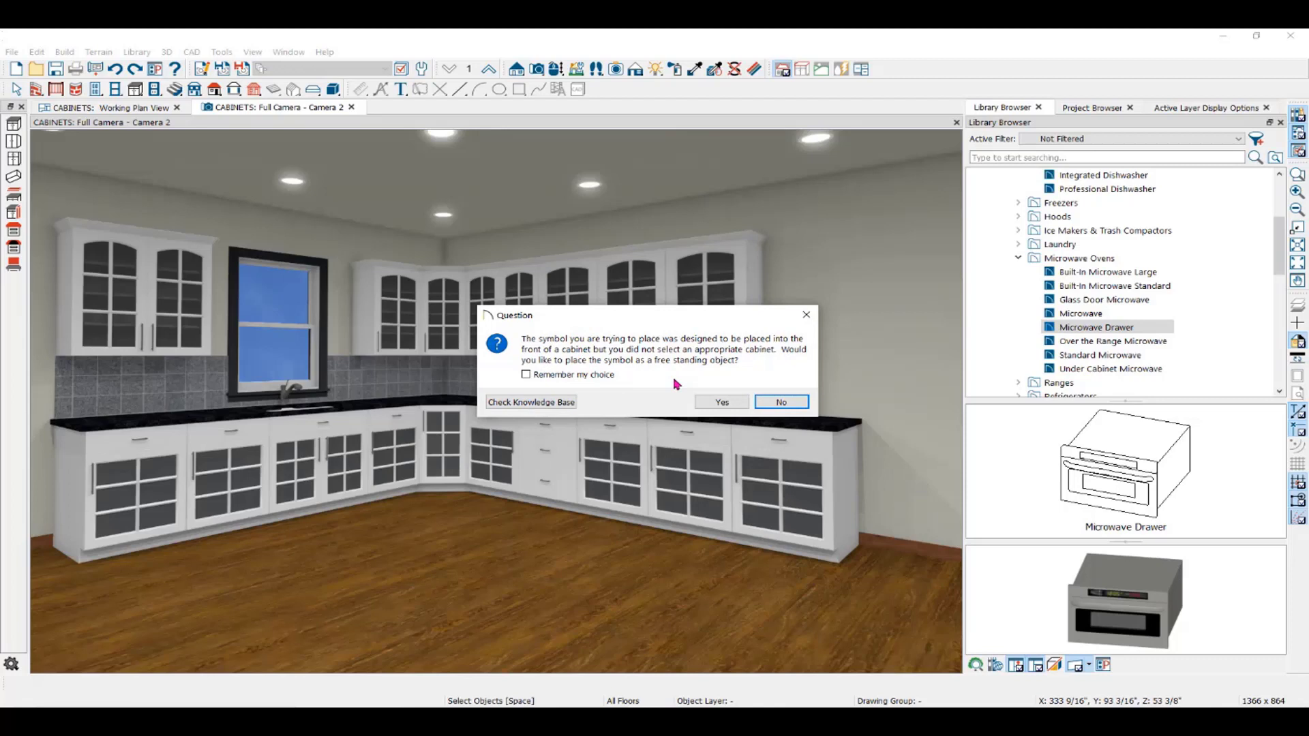
click(716, 403)
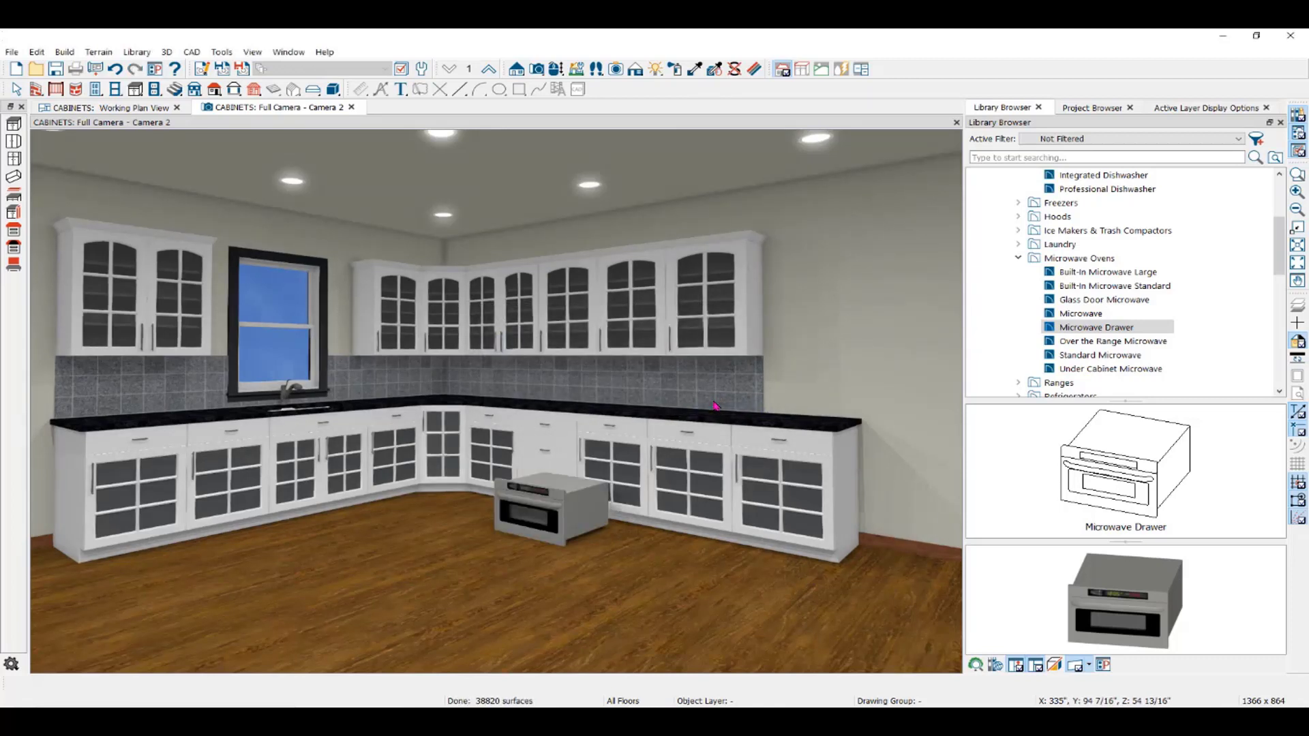
- Check the free-standing microwave drawer's dimensions in its specification, leave them unchanged, and delete the object
key(space)
click(563, 520)
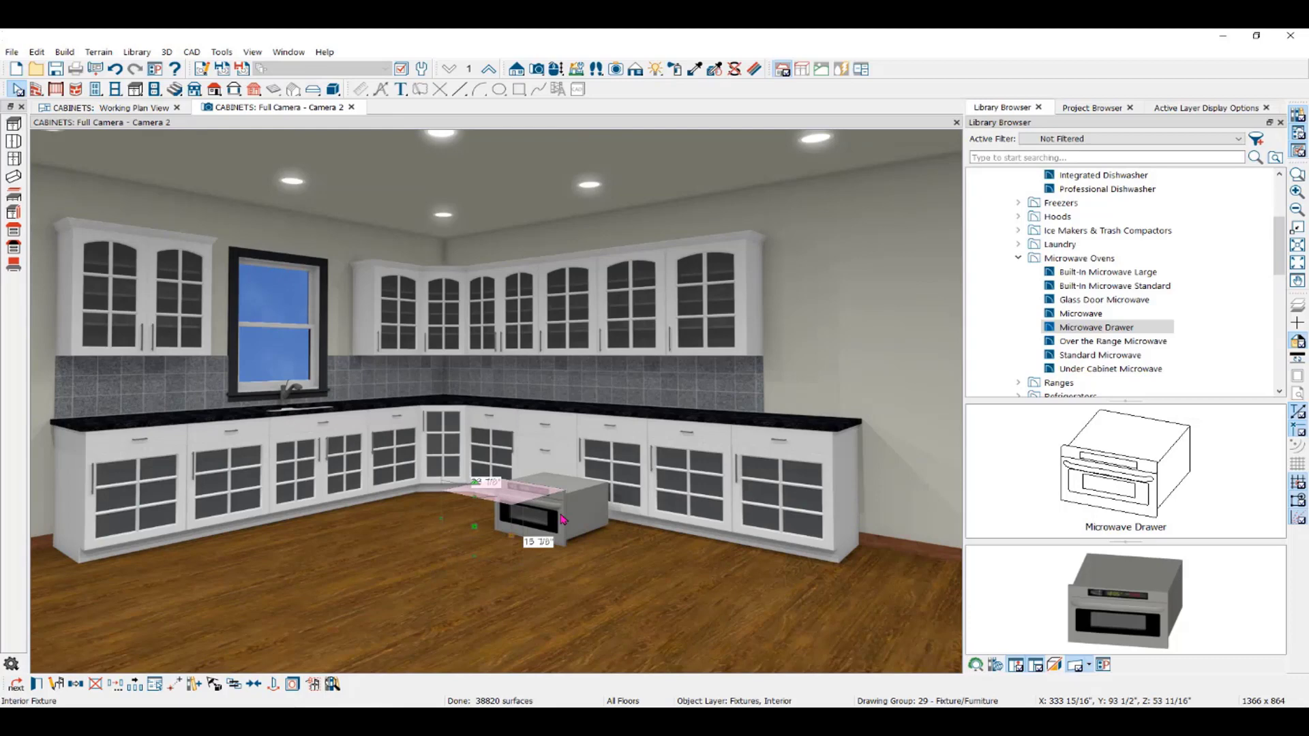
drag(563, 520, 573, 520)
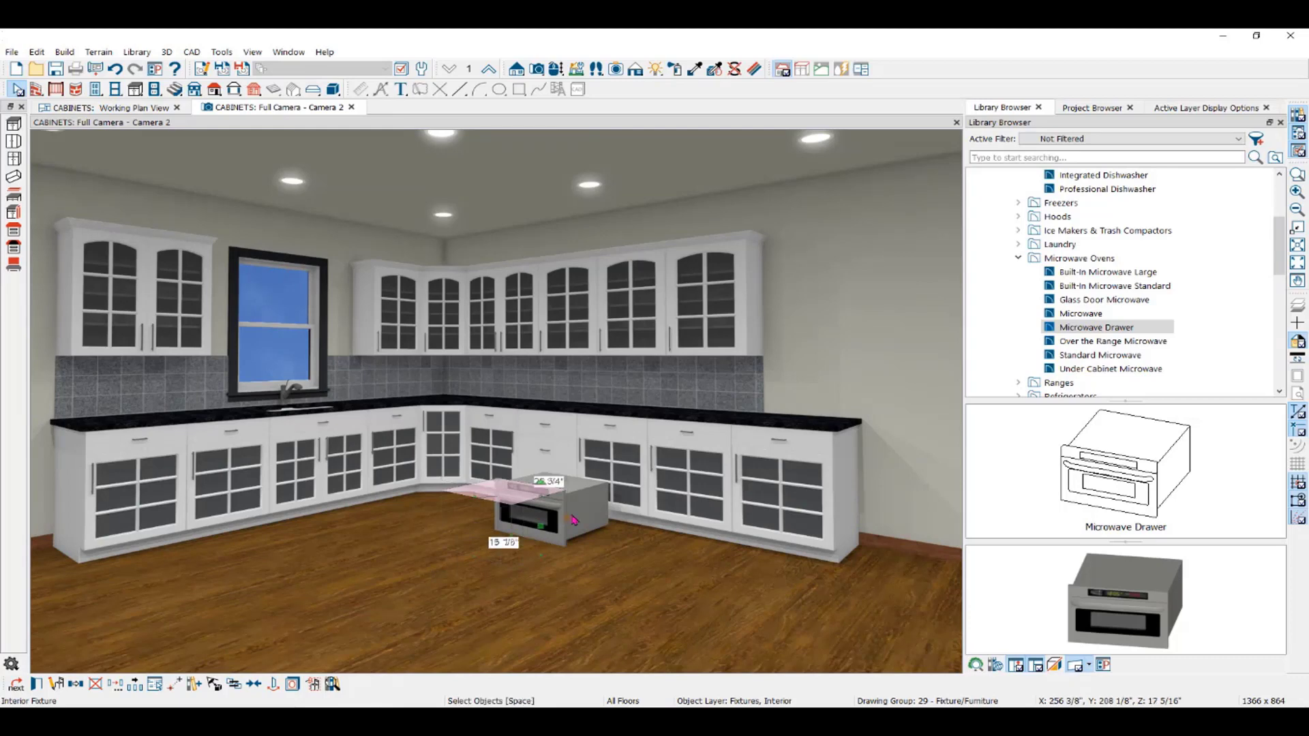
double_click(573, 521)
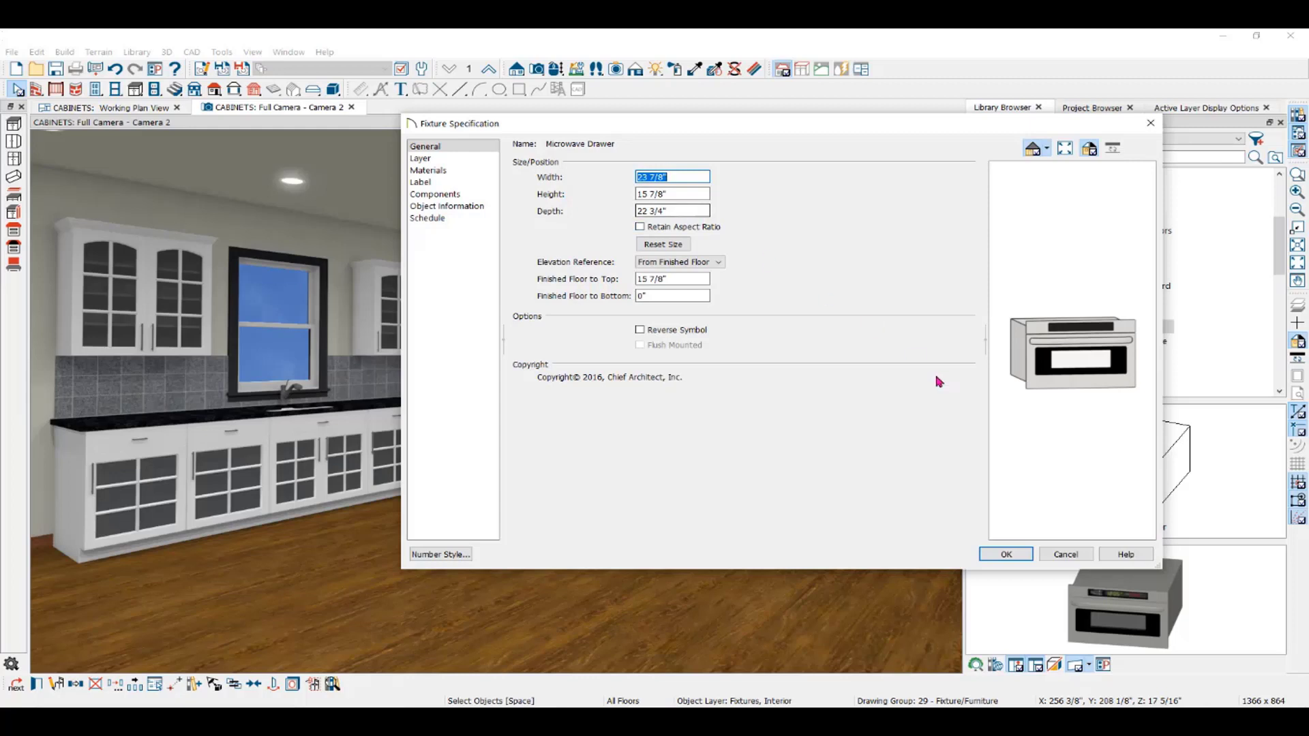
click(1067, 556)
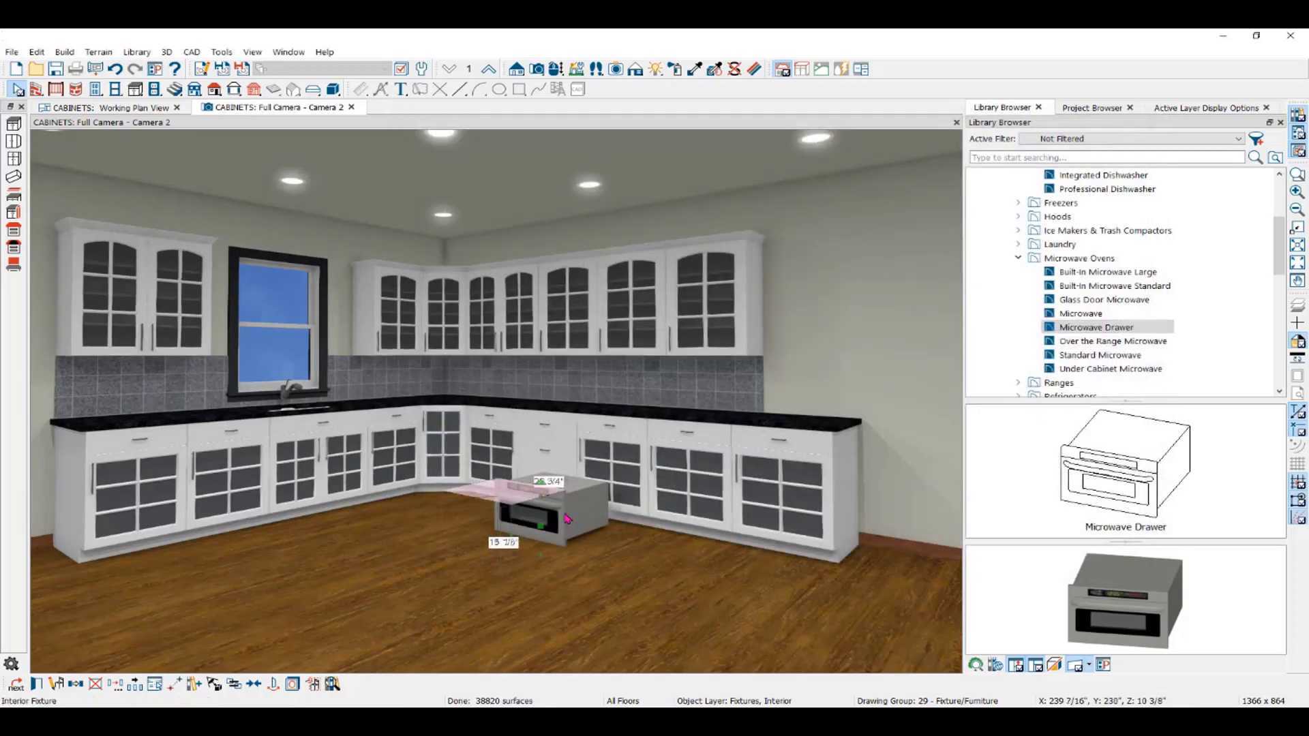
key(Escape)
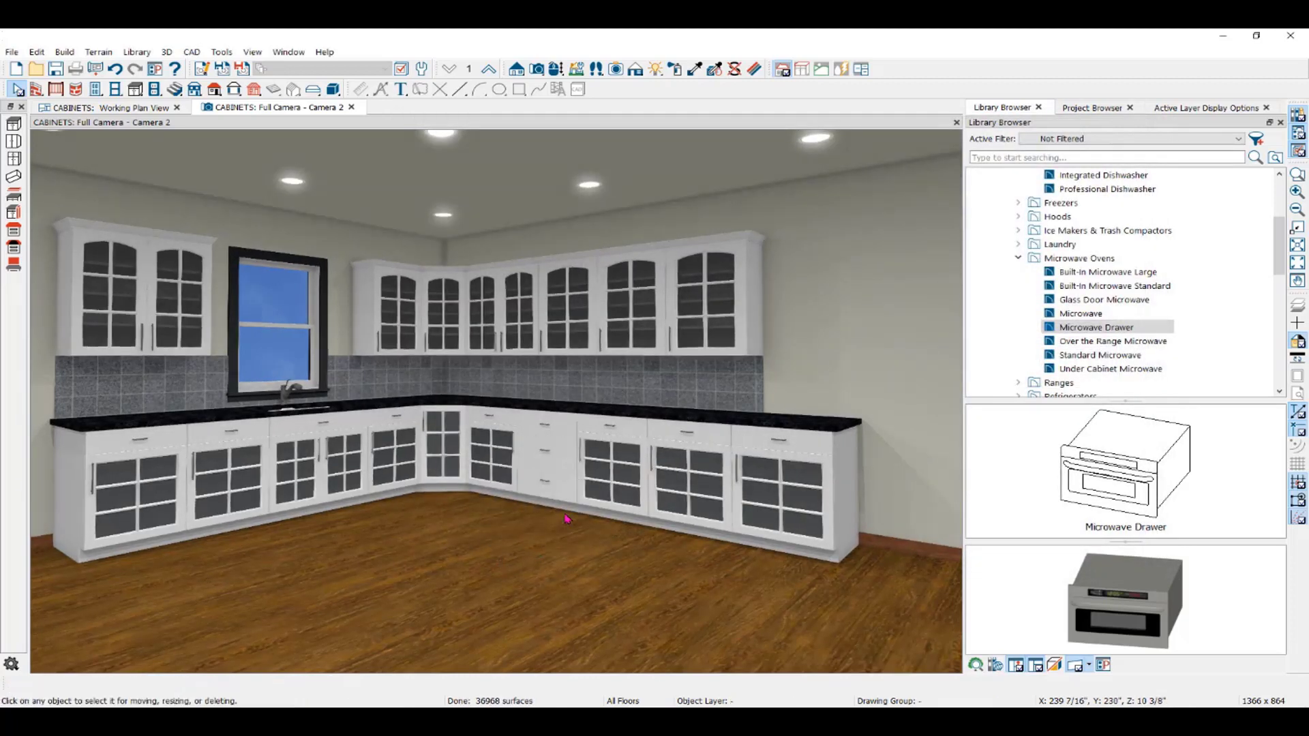
- Set the door height of the end base cabinet on the window-free wall to 15 7/8" in its face items
click(796, 457)
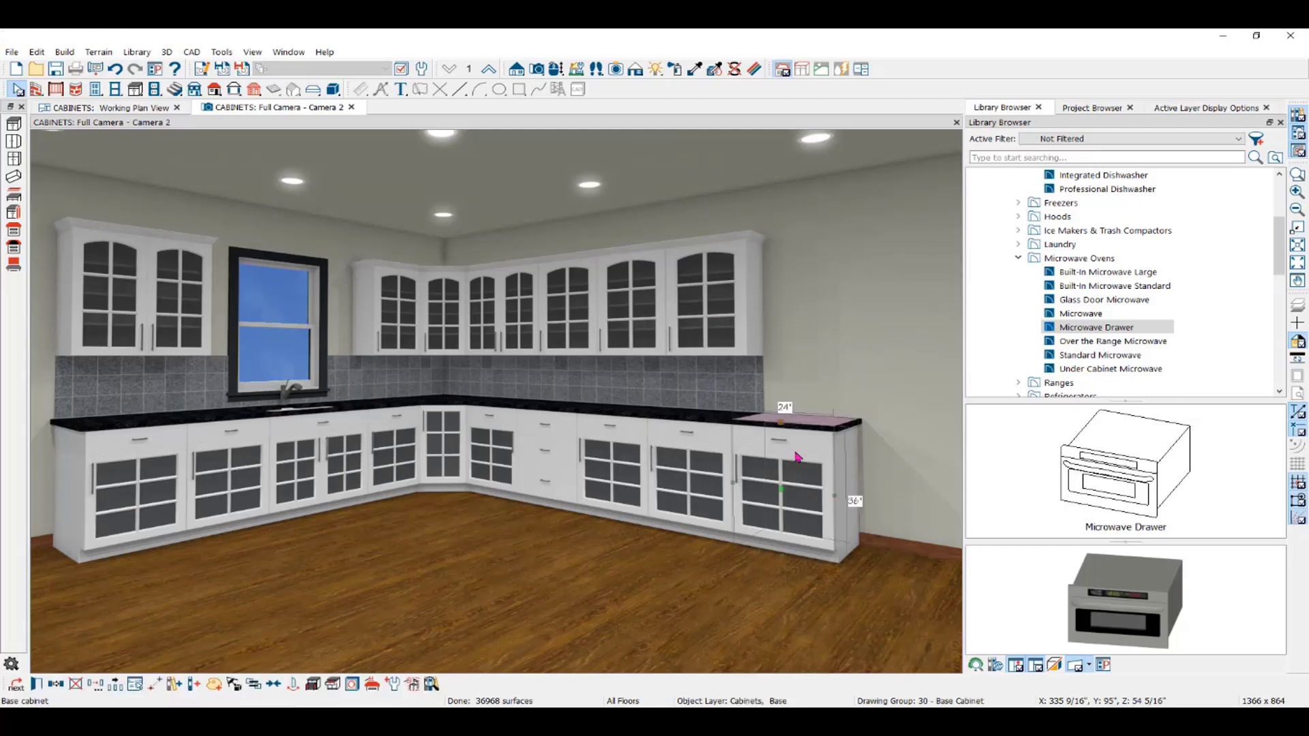
double_click(797, 457)
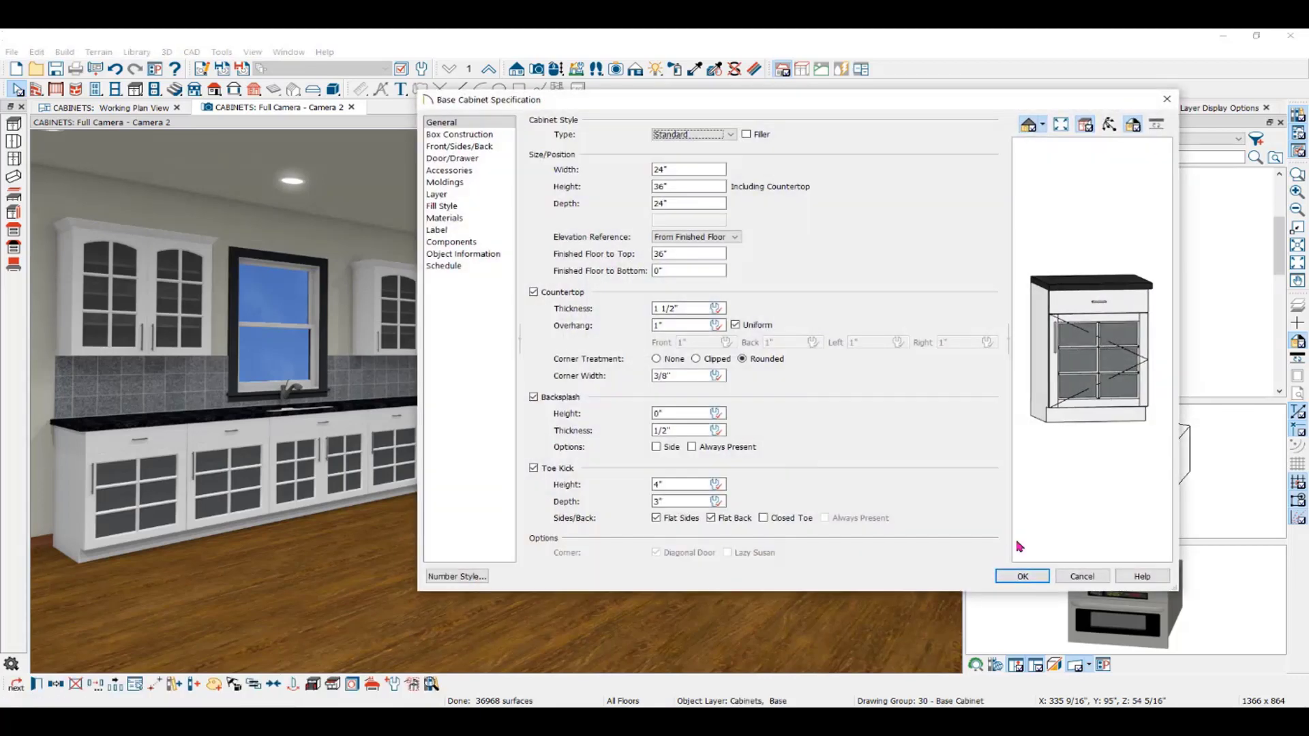
click(1109, 349)
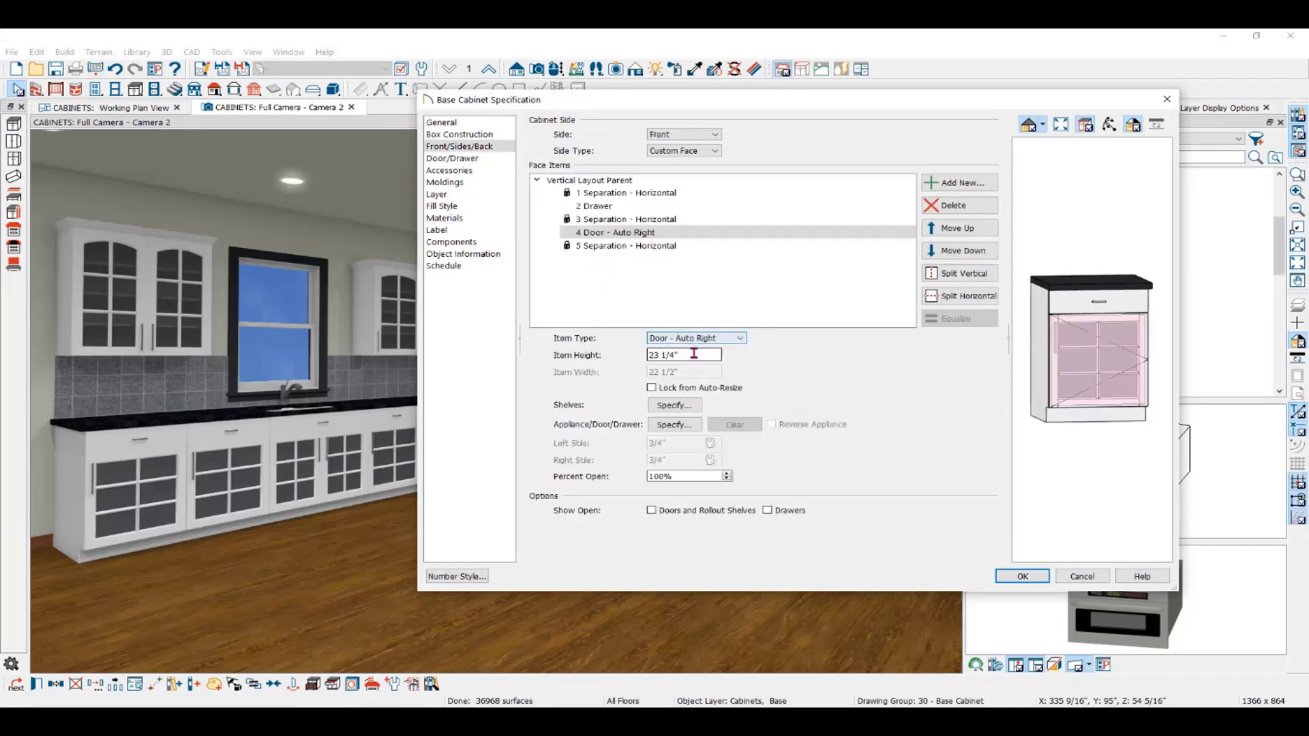
drag(696, 355, 547, 360)
text(15 7/8)
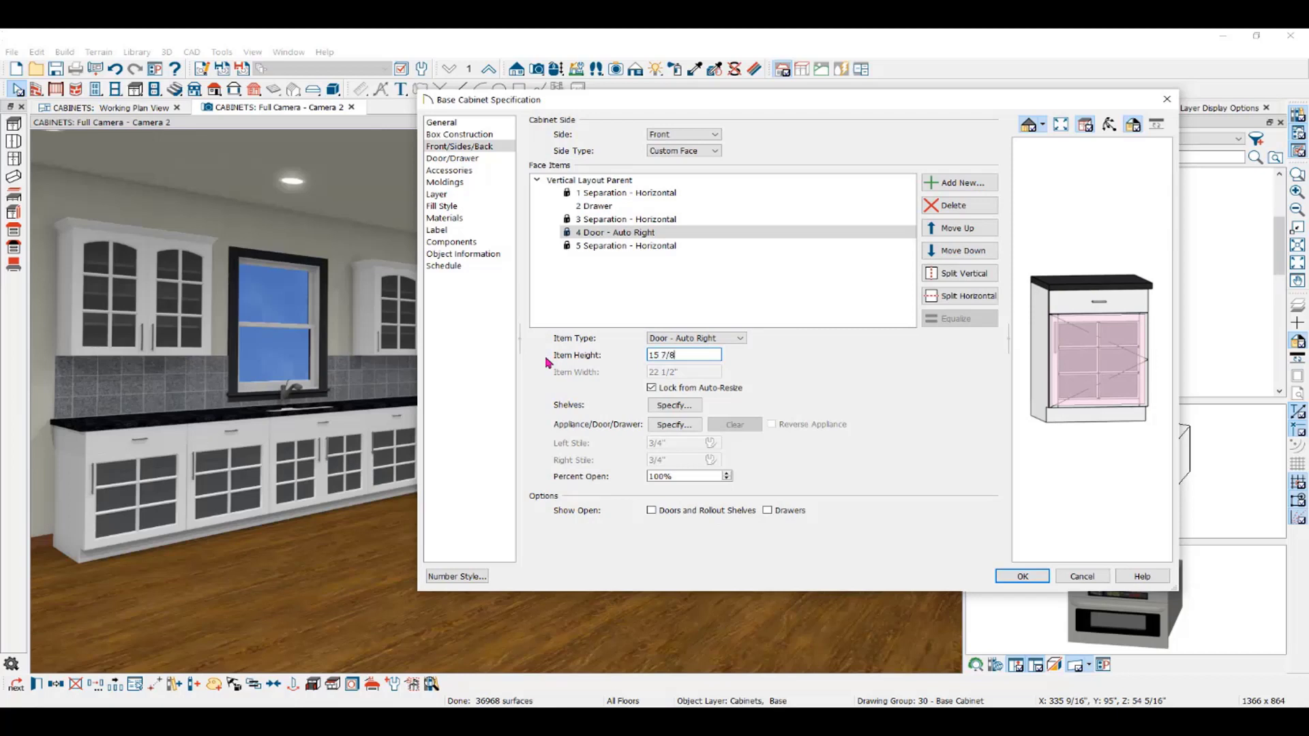
key(Tab)
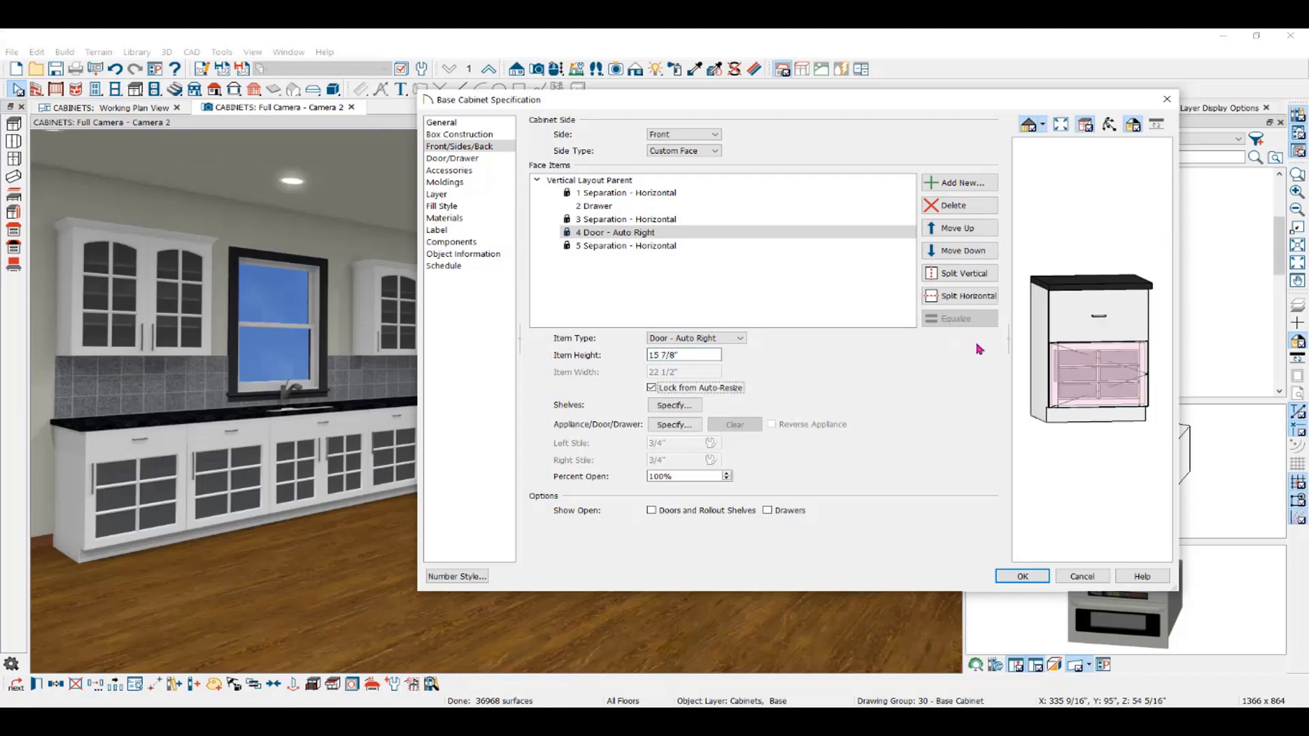
- Change the cabinet's door face item to an Appliance and assign the Microwave Drawer from the core catalogs' Microwave Ovens
click(702, 339)
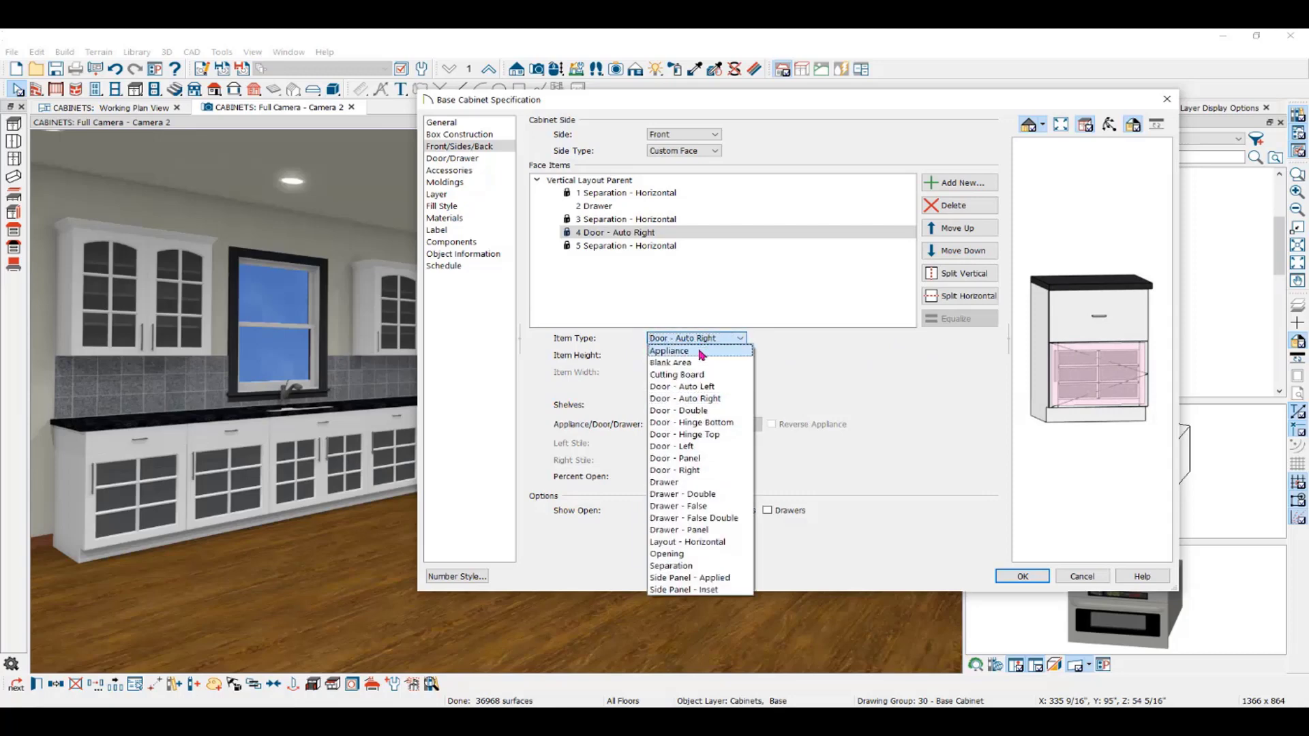
click(703, 354)
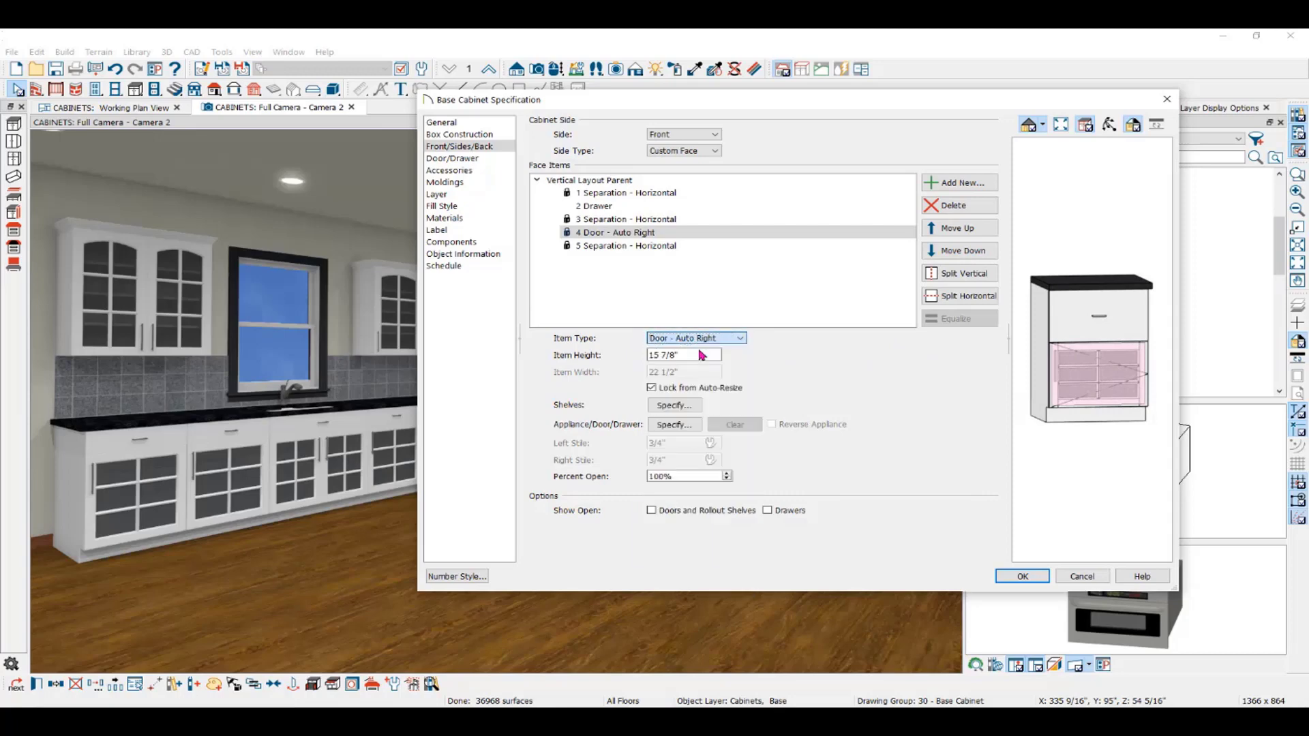
click(682, 427)
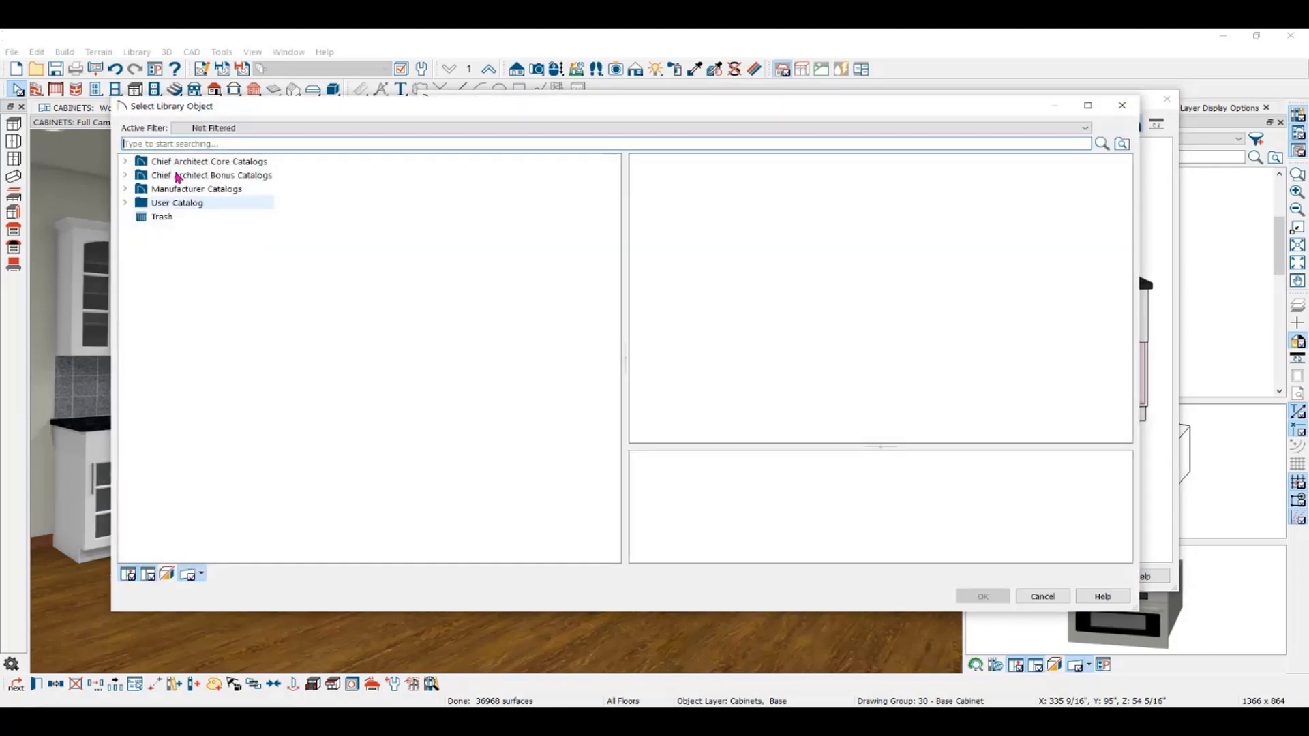
click(129, 164)
click(140, 175)
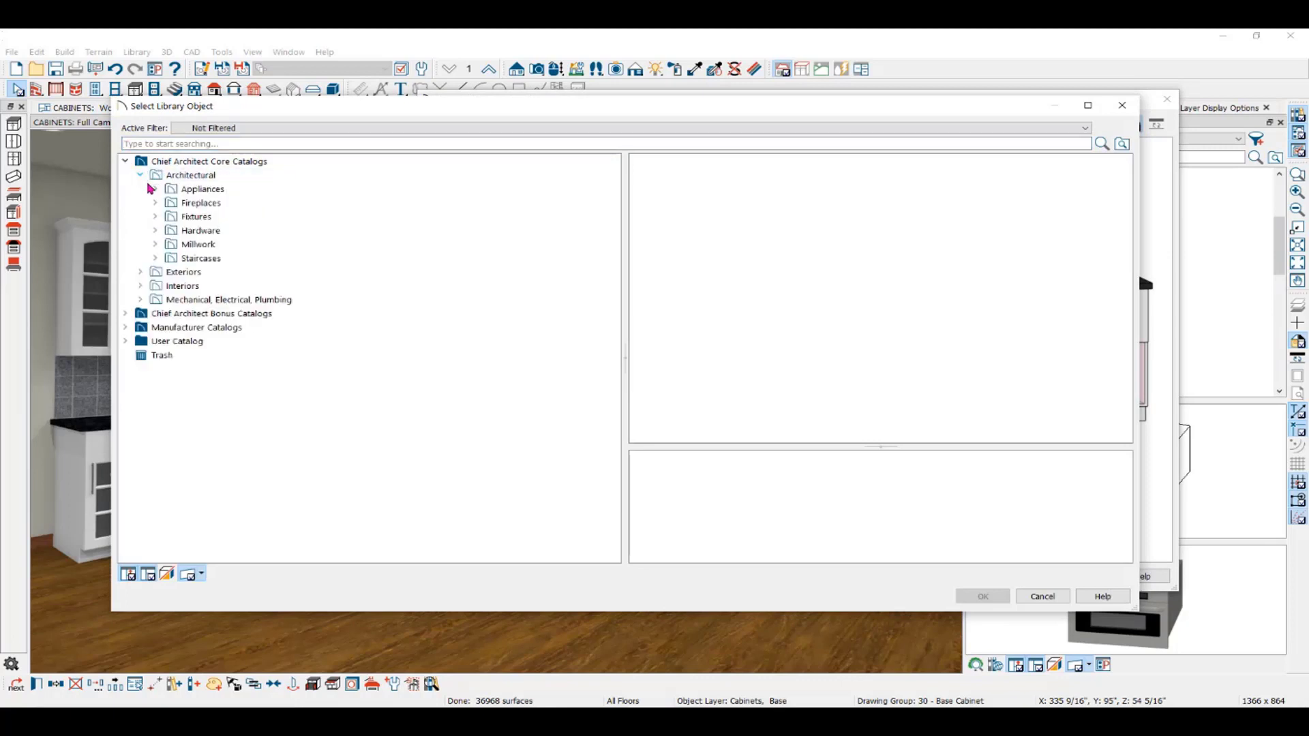
click(155, 189)
click(170, 285)
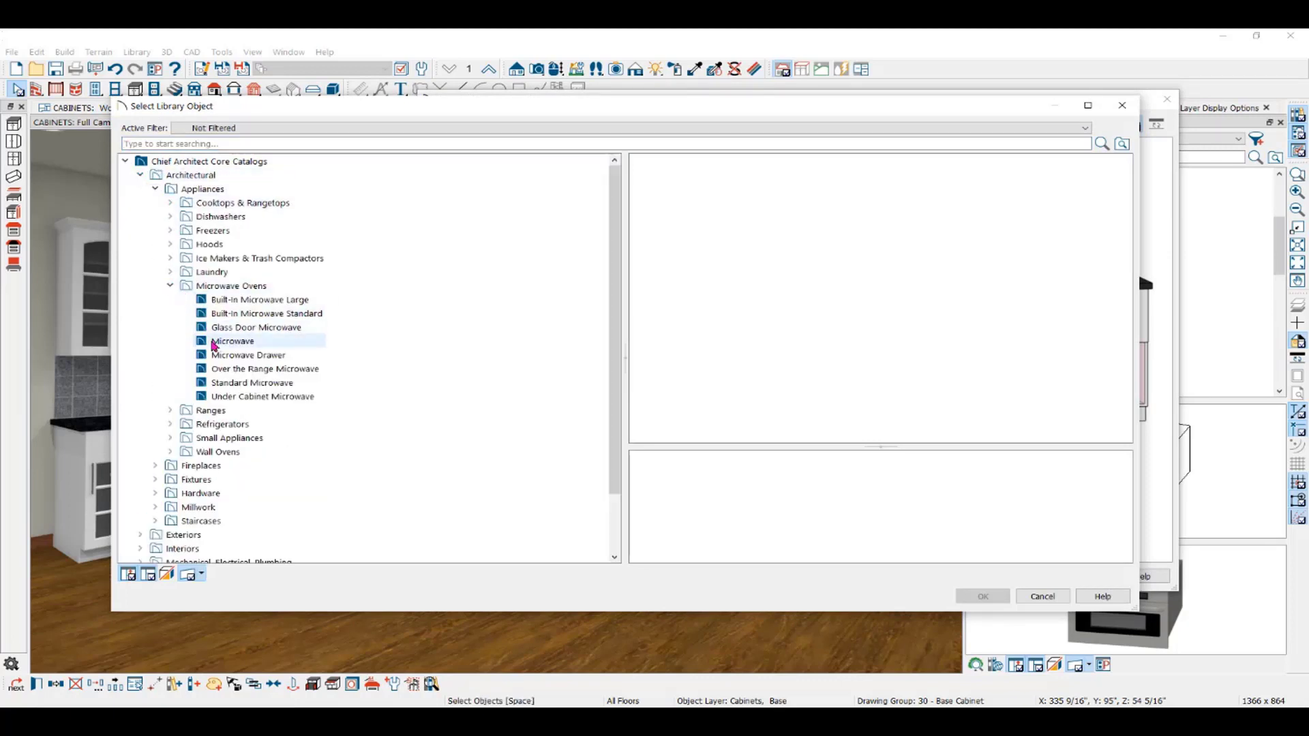
click(241, 356)
click(974, 597)
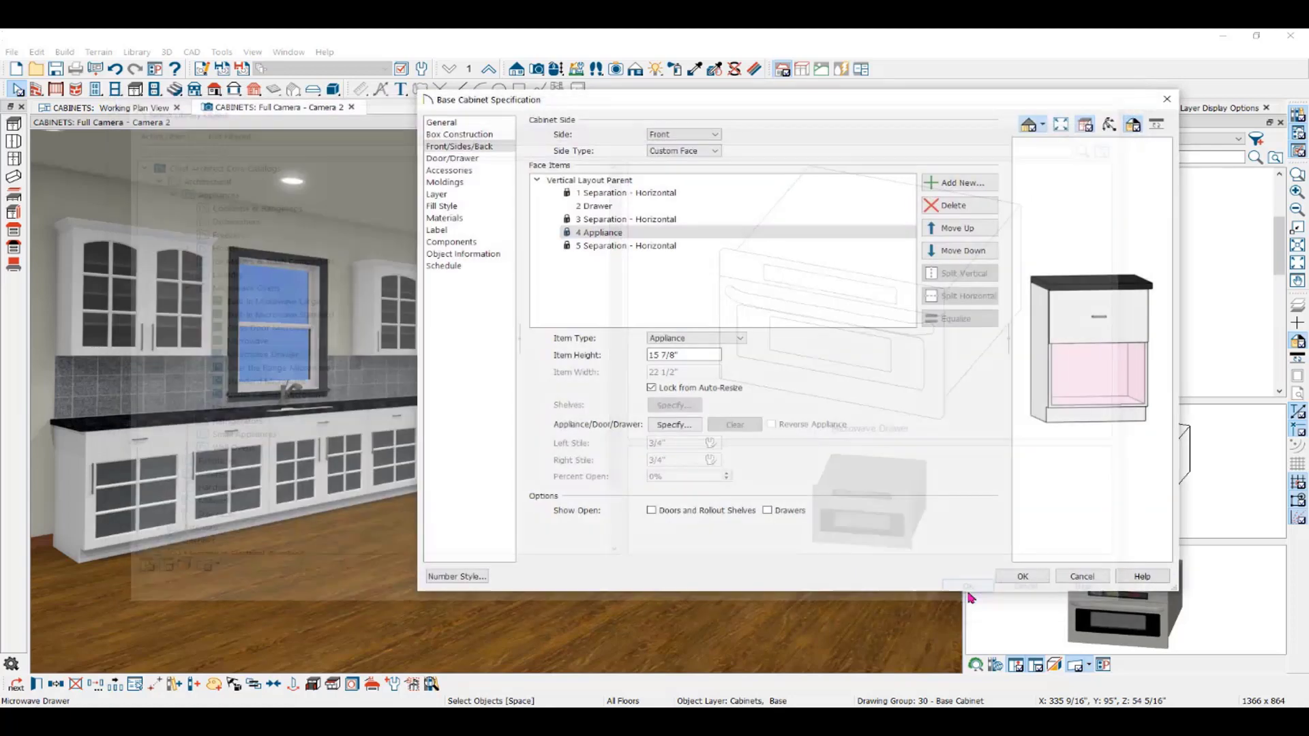
click(1022, 577)
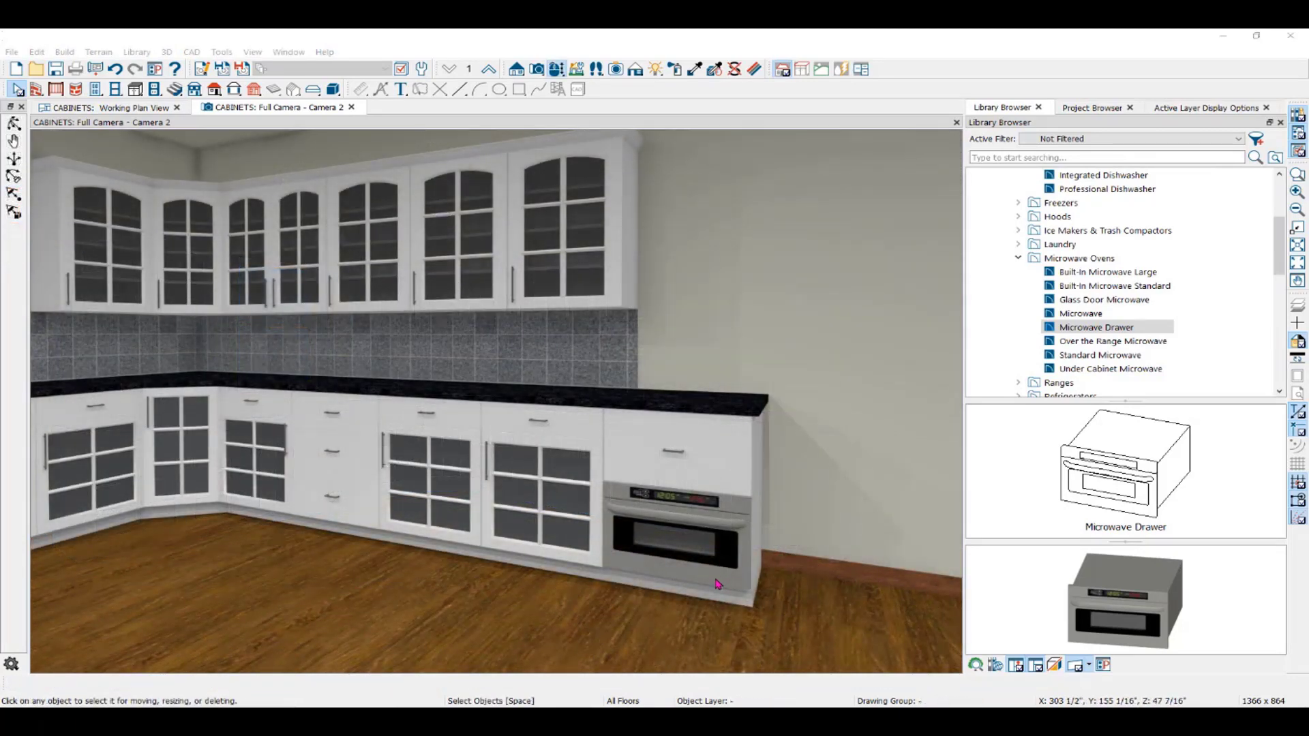
- Nudge the microwave base cabinet a small distance away from its neighboring cabinet and deselect it
click(720, 480)
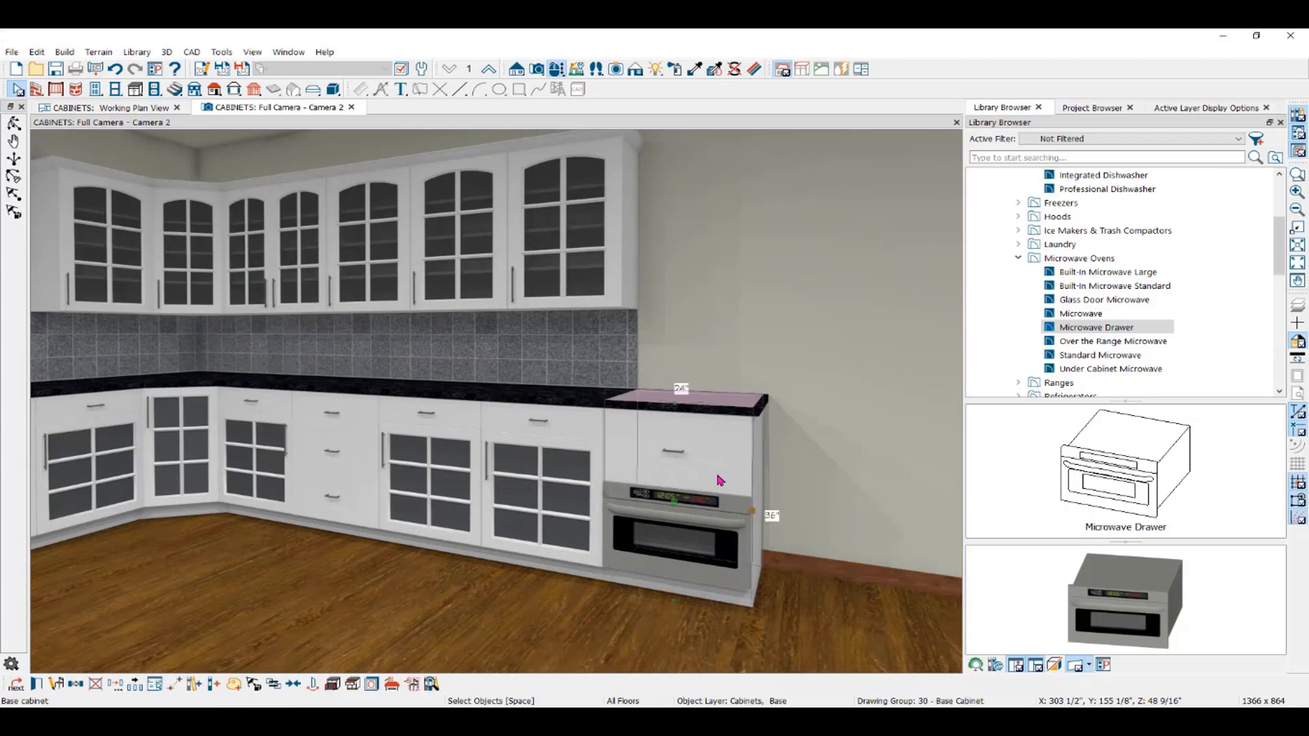
key(Right)
key(Right)
key(Right)
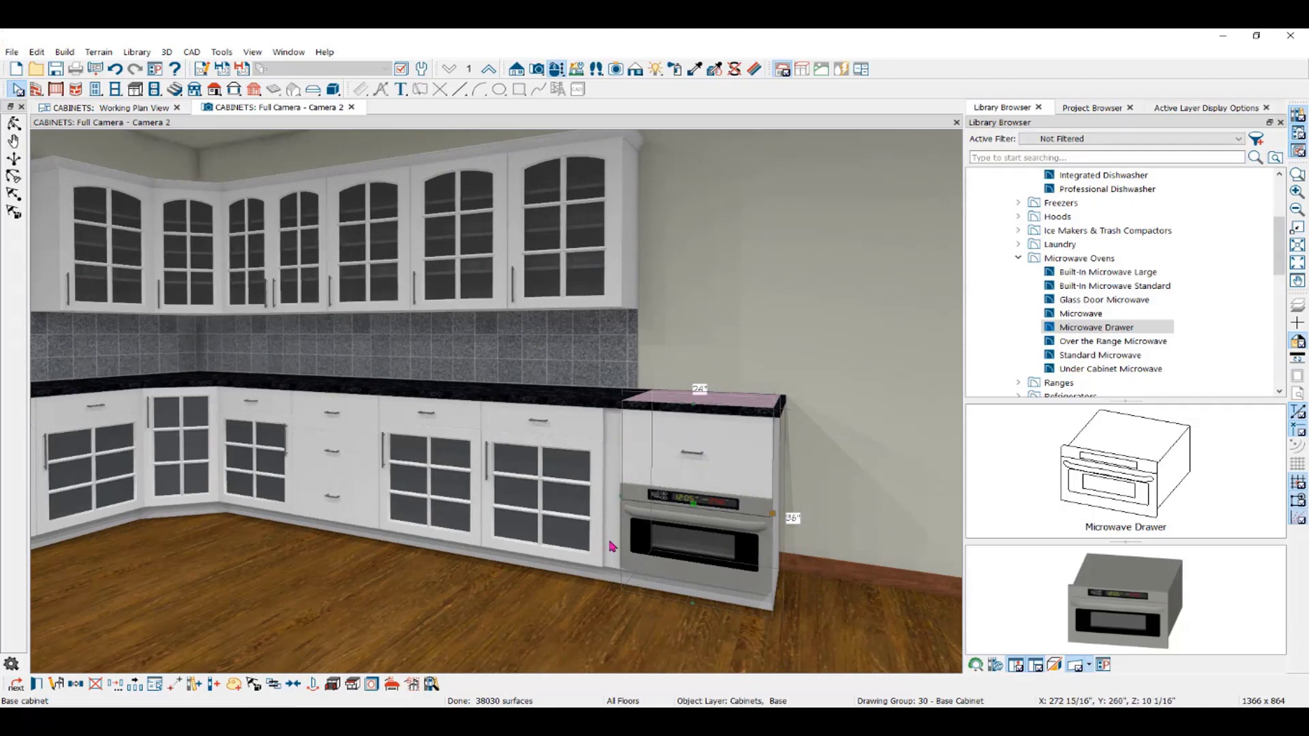
key(Escape)
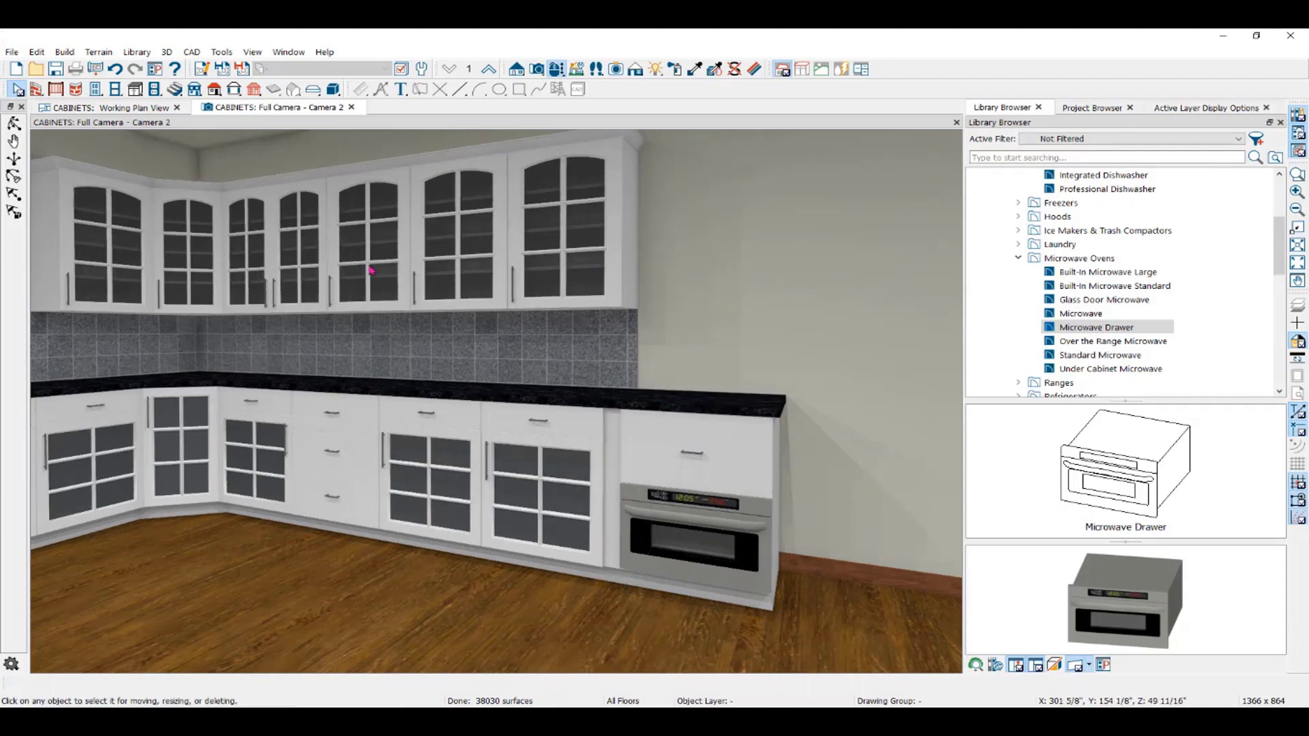
- In the Working Plan View, turn off Create Automatic Fillers in the General Cabinet defaults
click(112, 108)
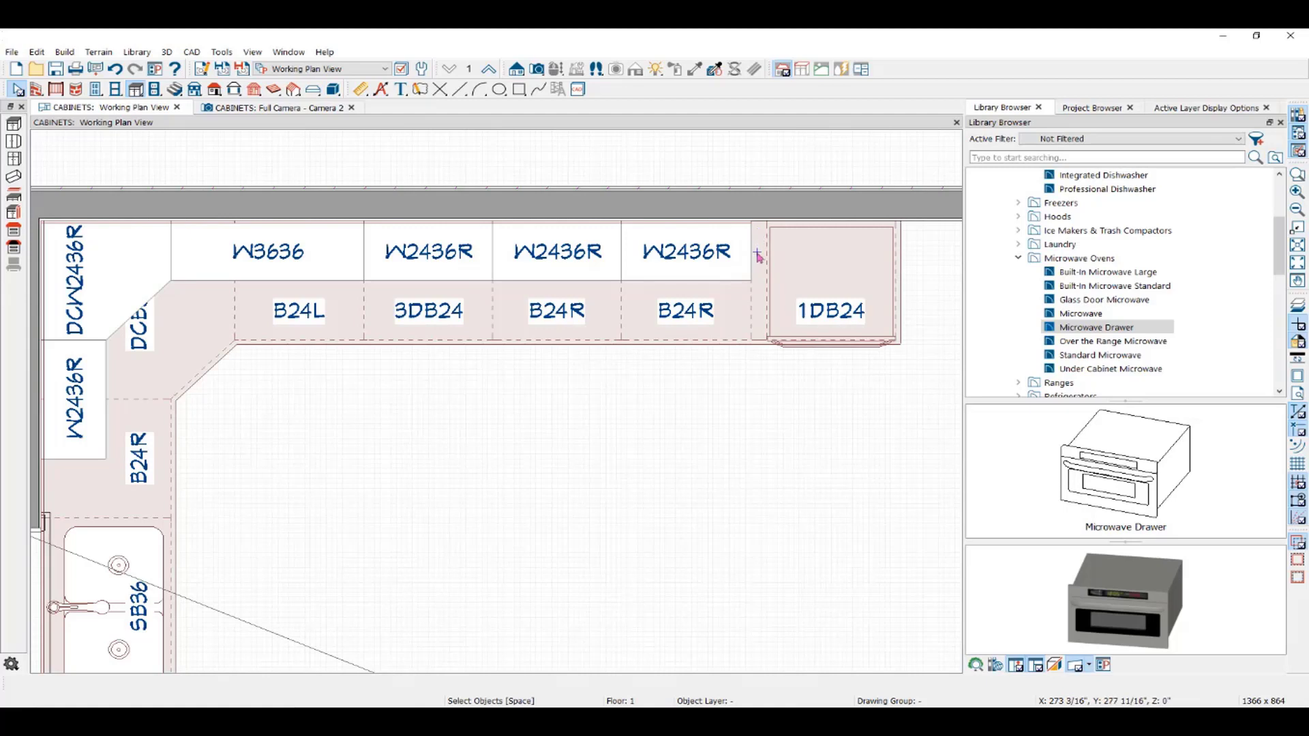
click(422, 69)
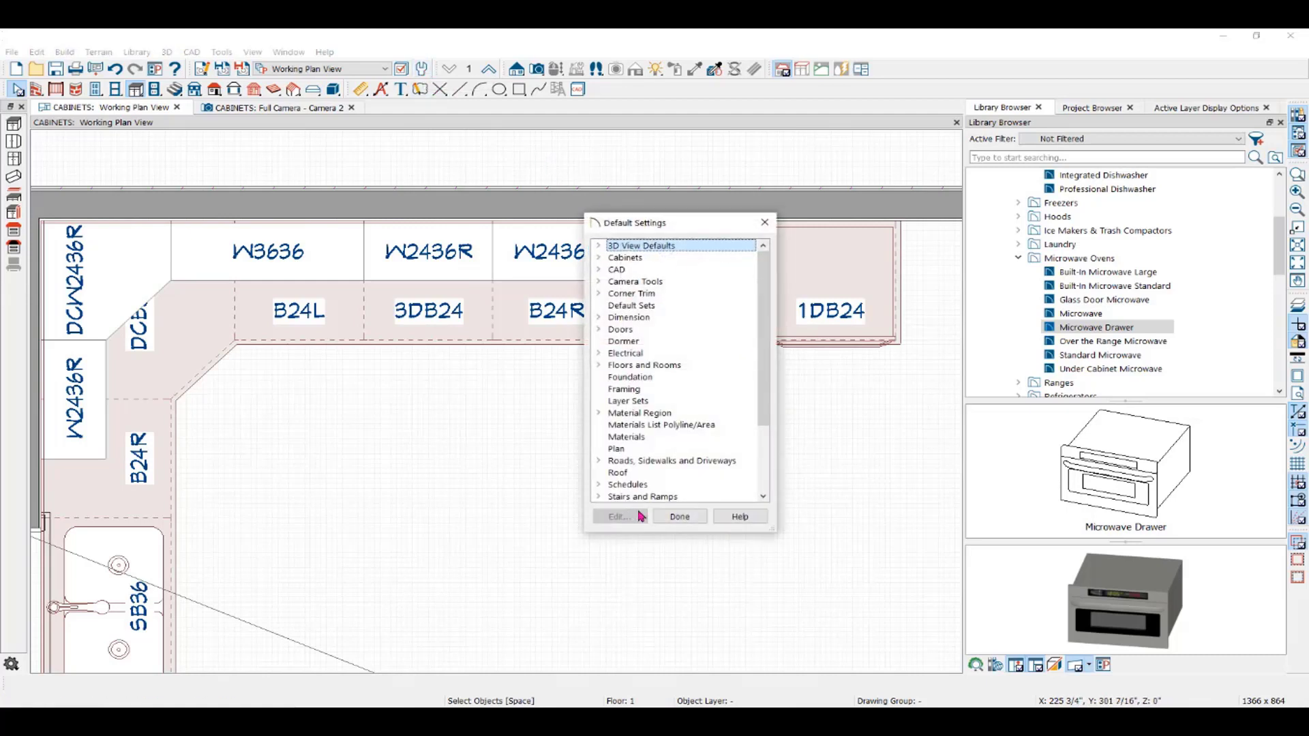
click(599, 259)
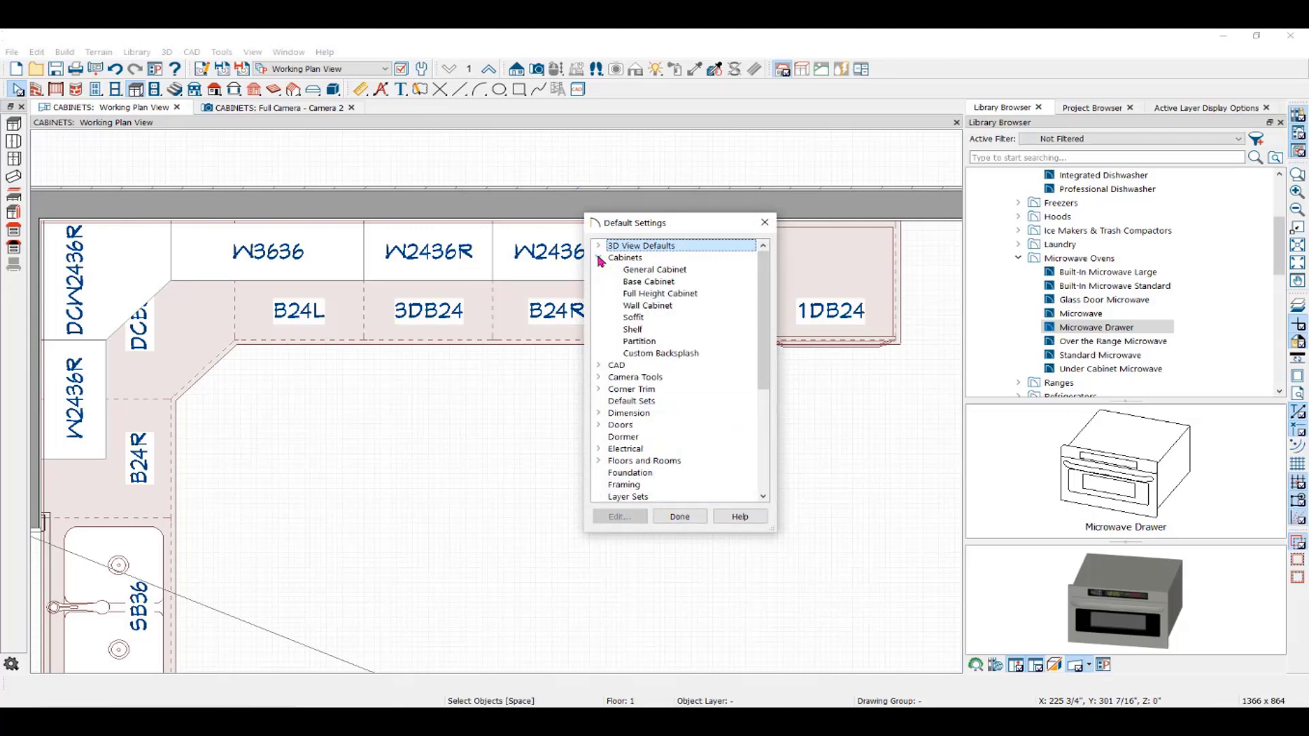
double_click(658, 273)
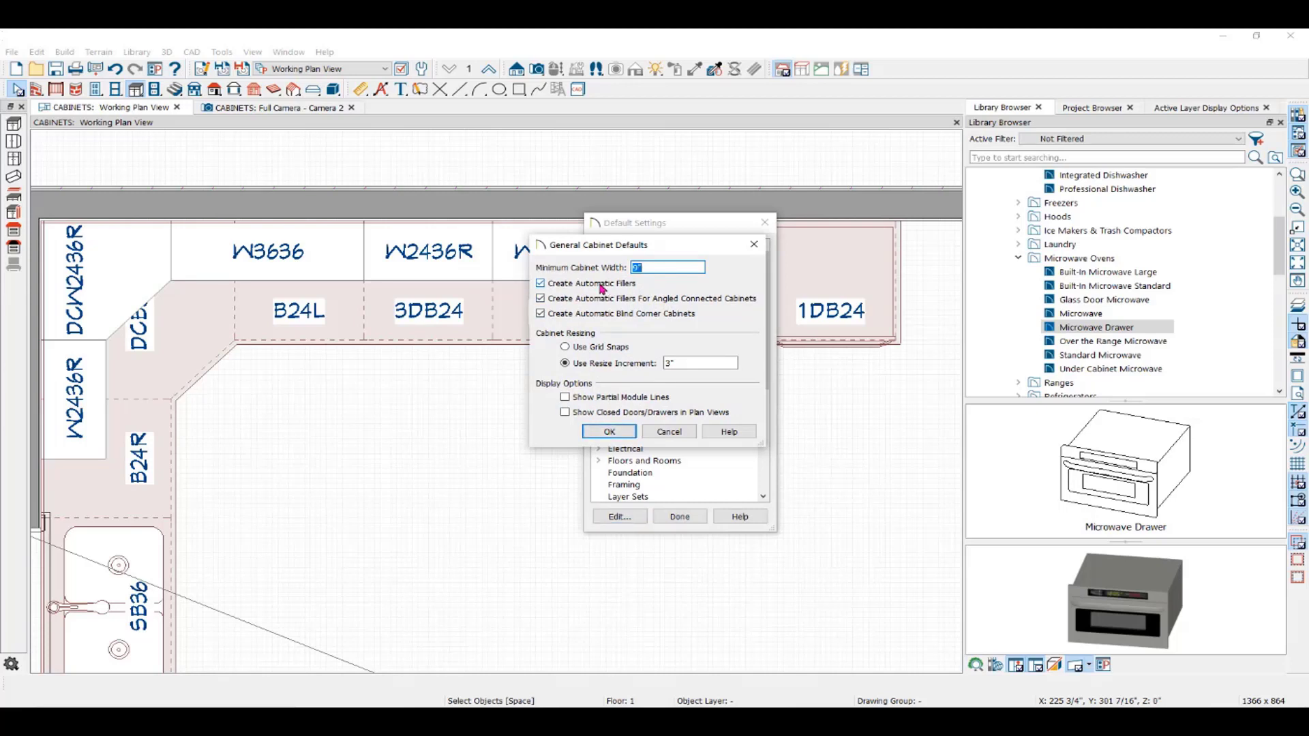
click(540, 284)
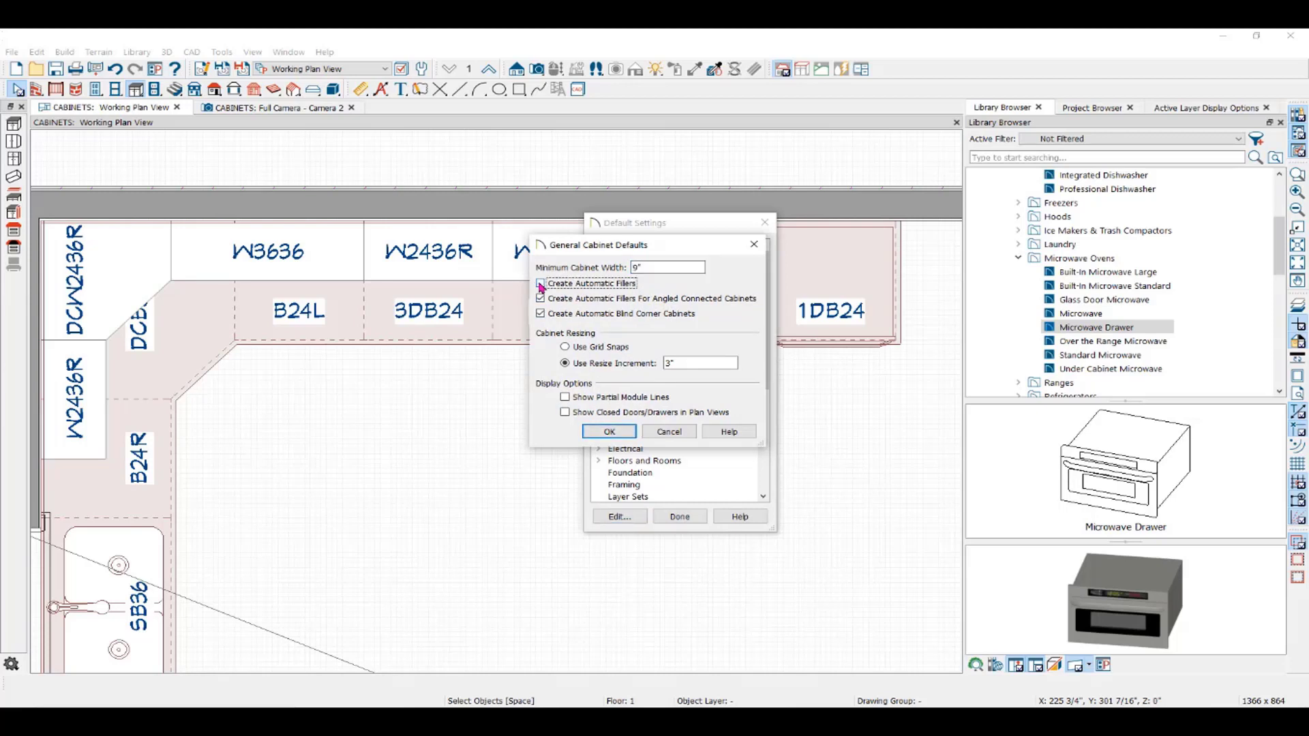
click(609, 432)
click(673, 517)
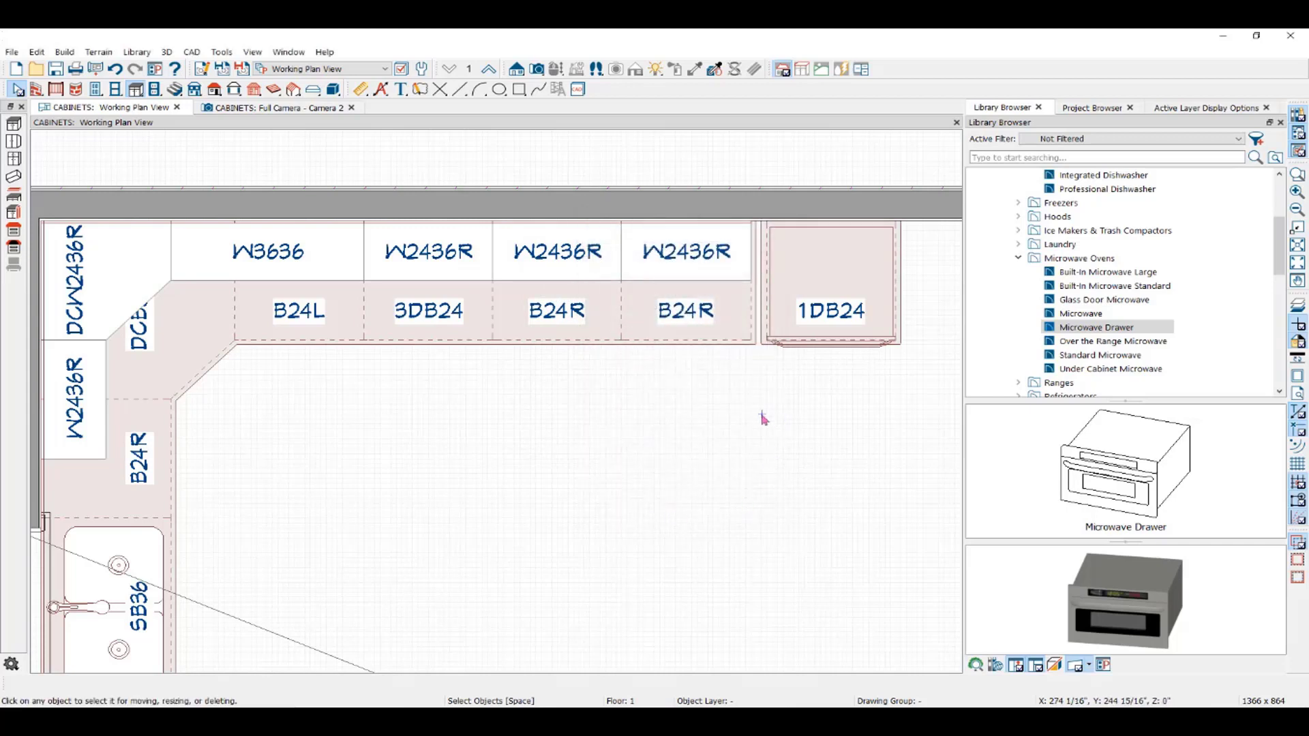
- Place a base cabinet filler in the gap between the last B24R cabinet and the microwave base cabinet
click(64, 53)
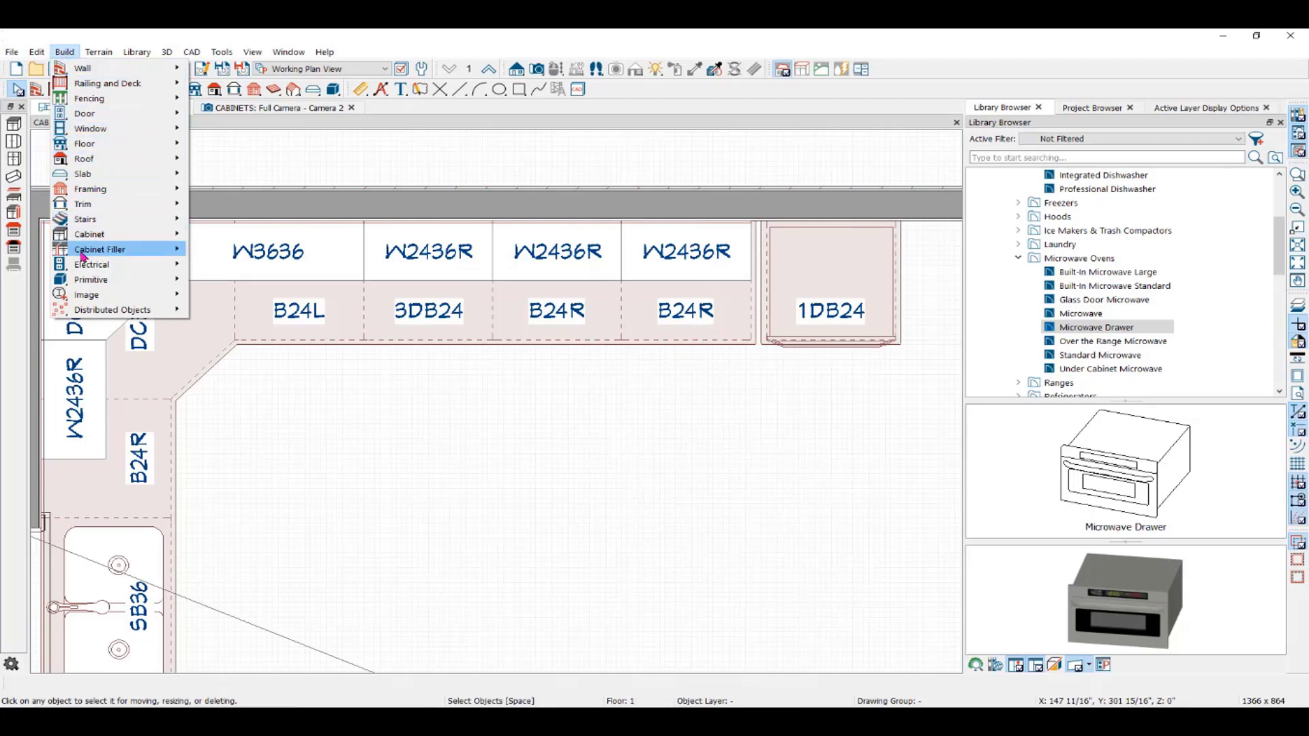
mouse_move(82, 253)
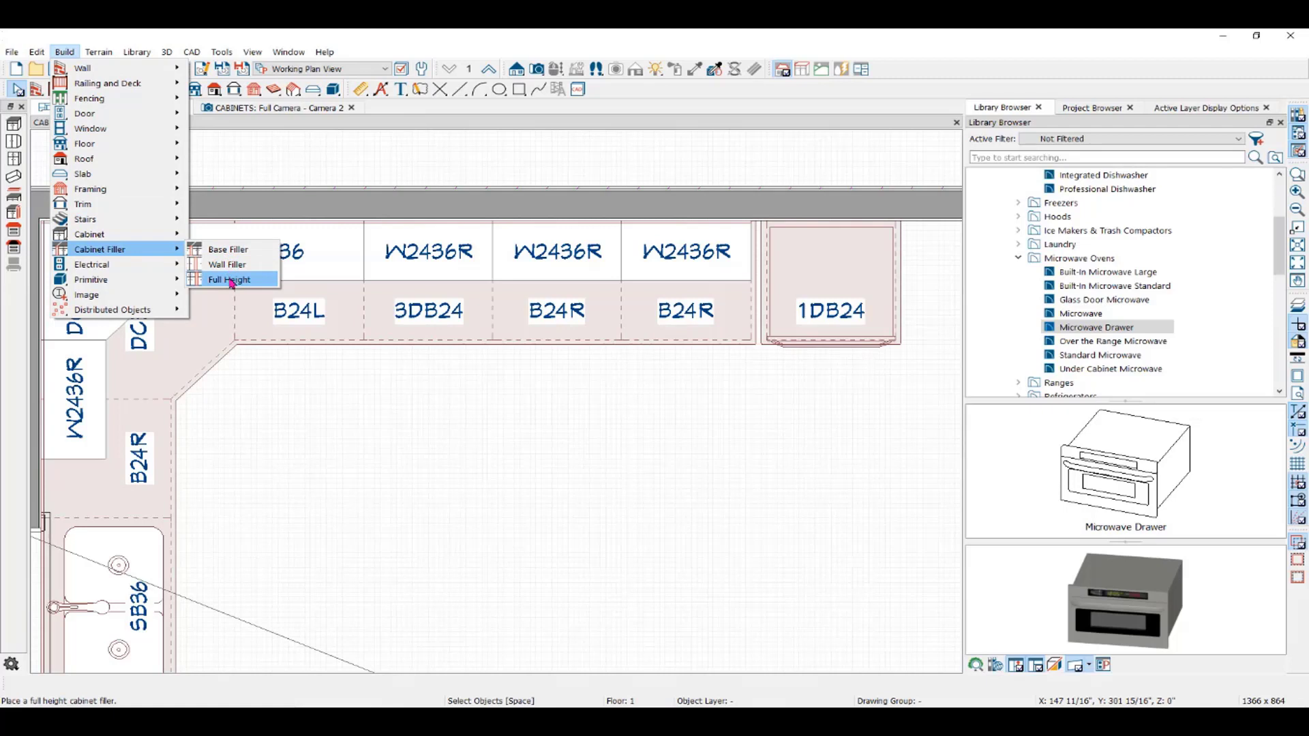
click(229, 250)
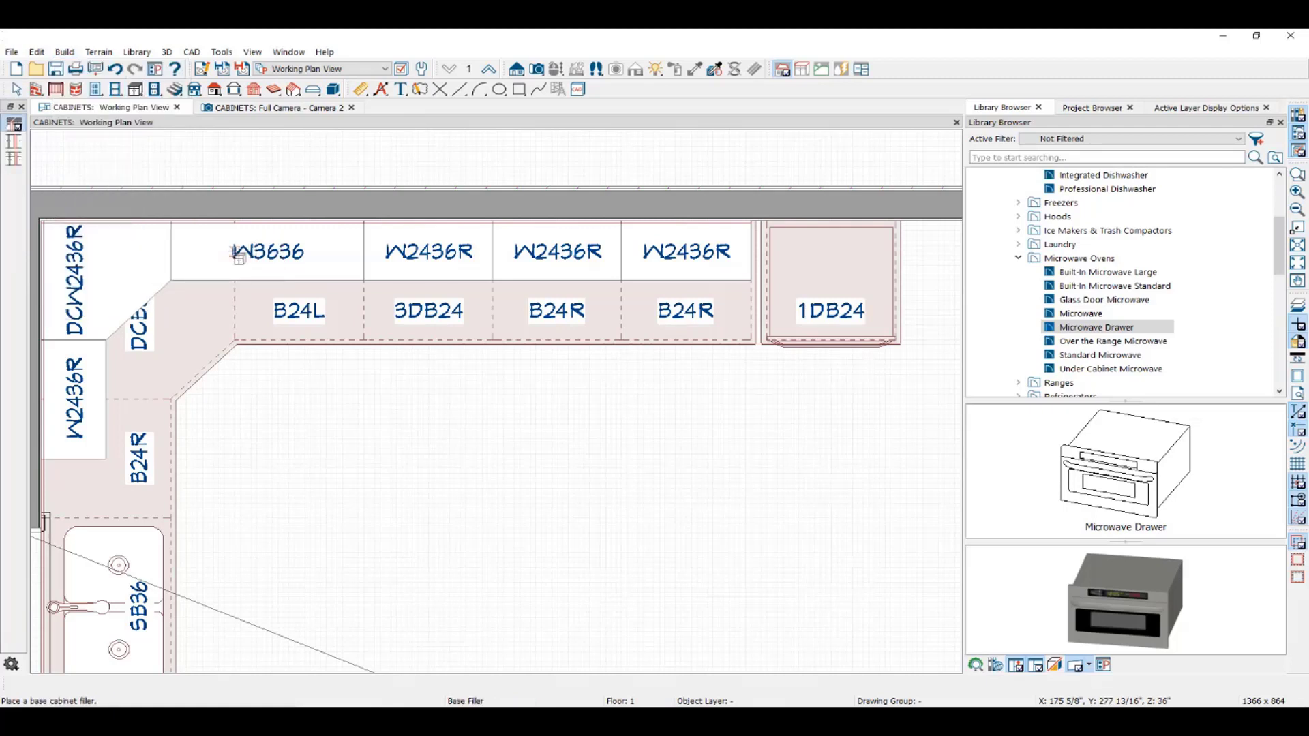
click(765, 258)
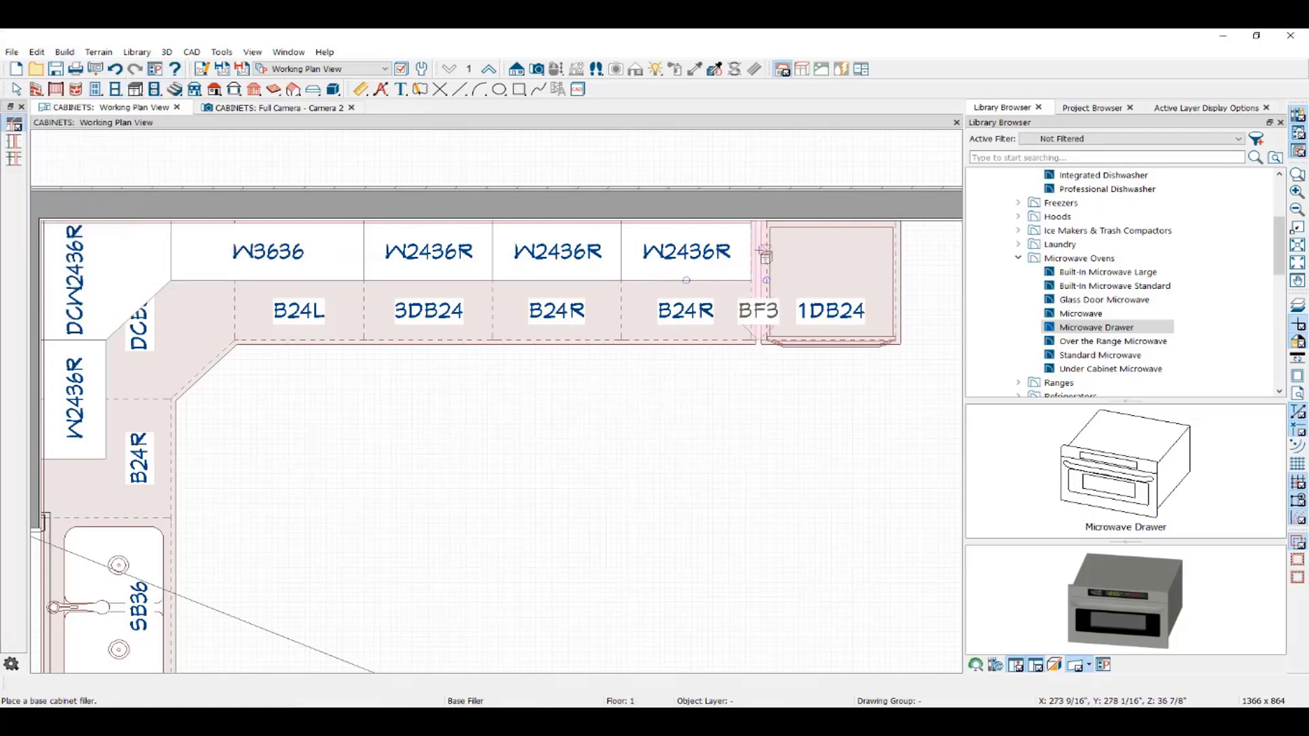
key(space)
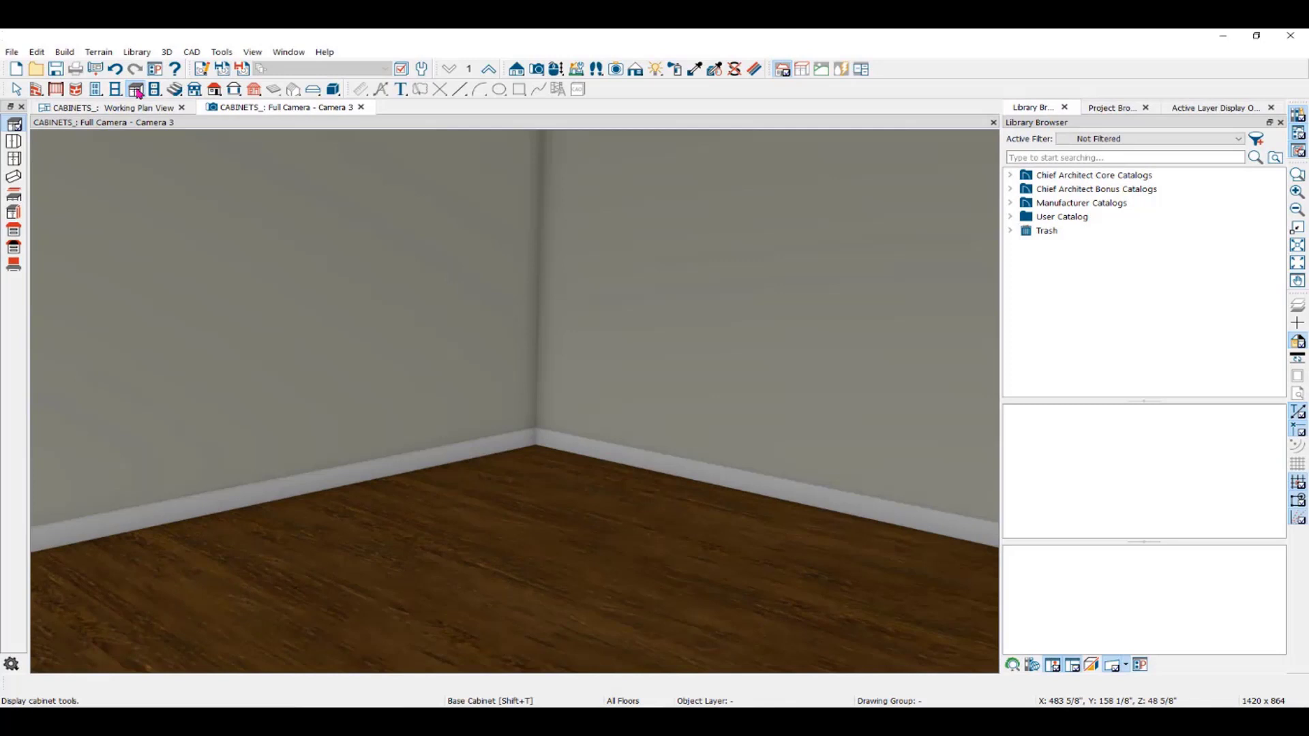
- Place a base cabinet on the floor in front of the empty room corner in the camera view and open its specification
click(14, 128)
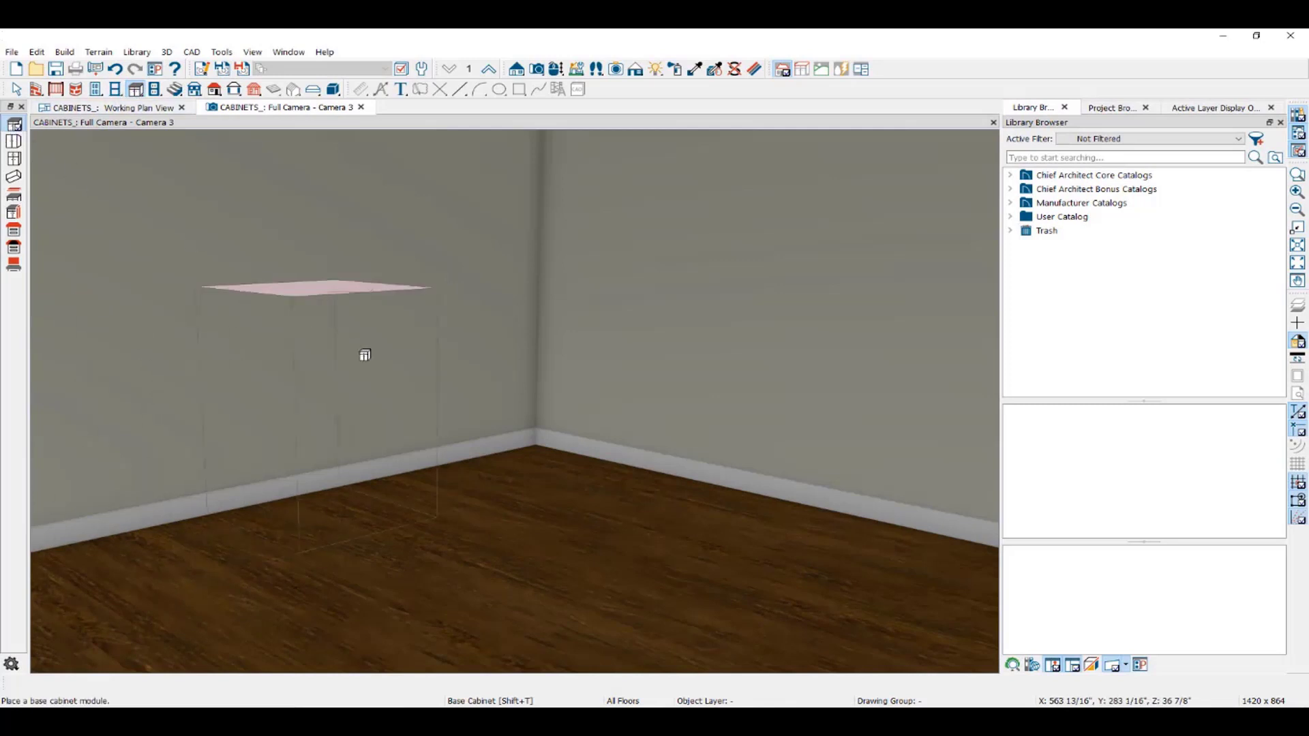
click(533, 570)
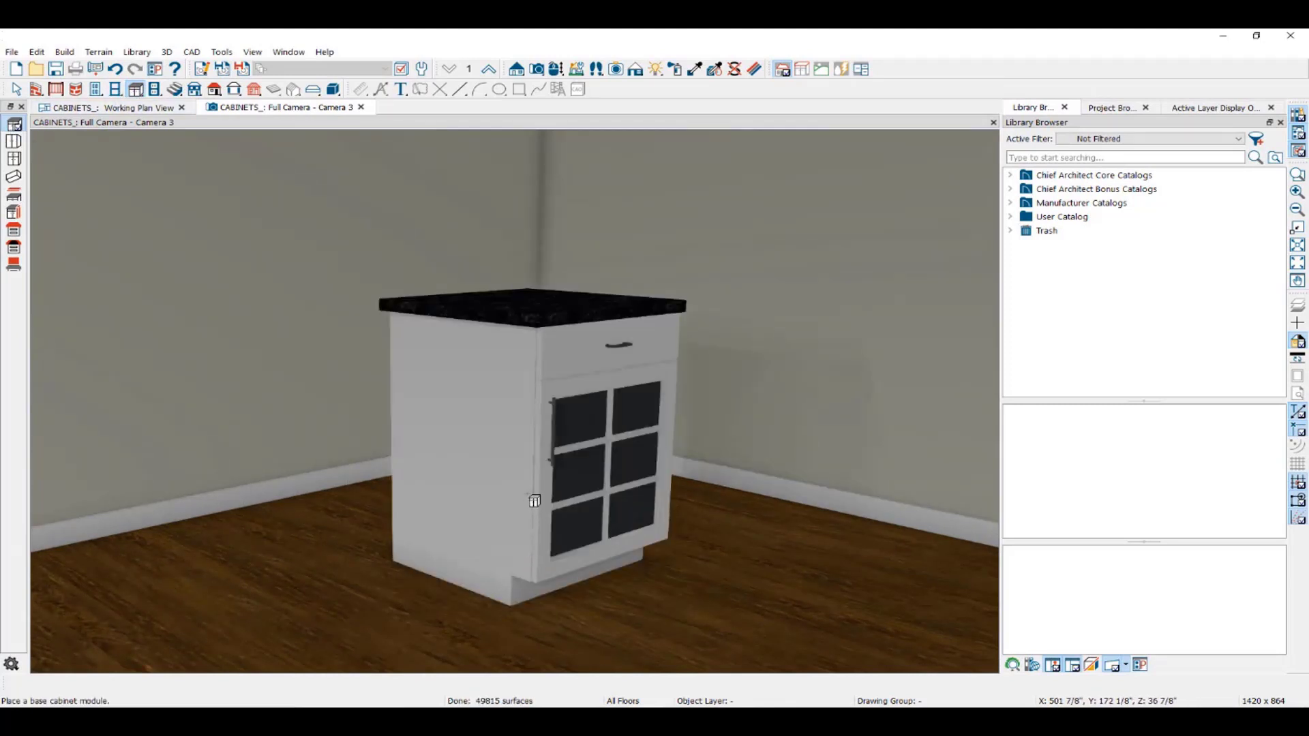
key(Escape)
click(471, 416)
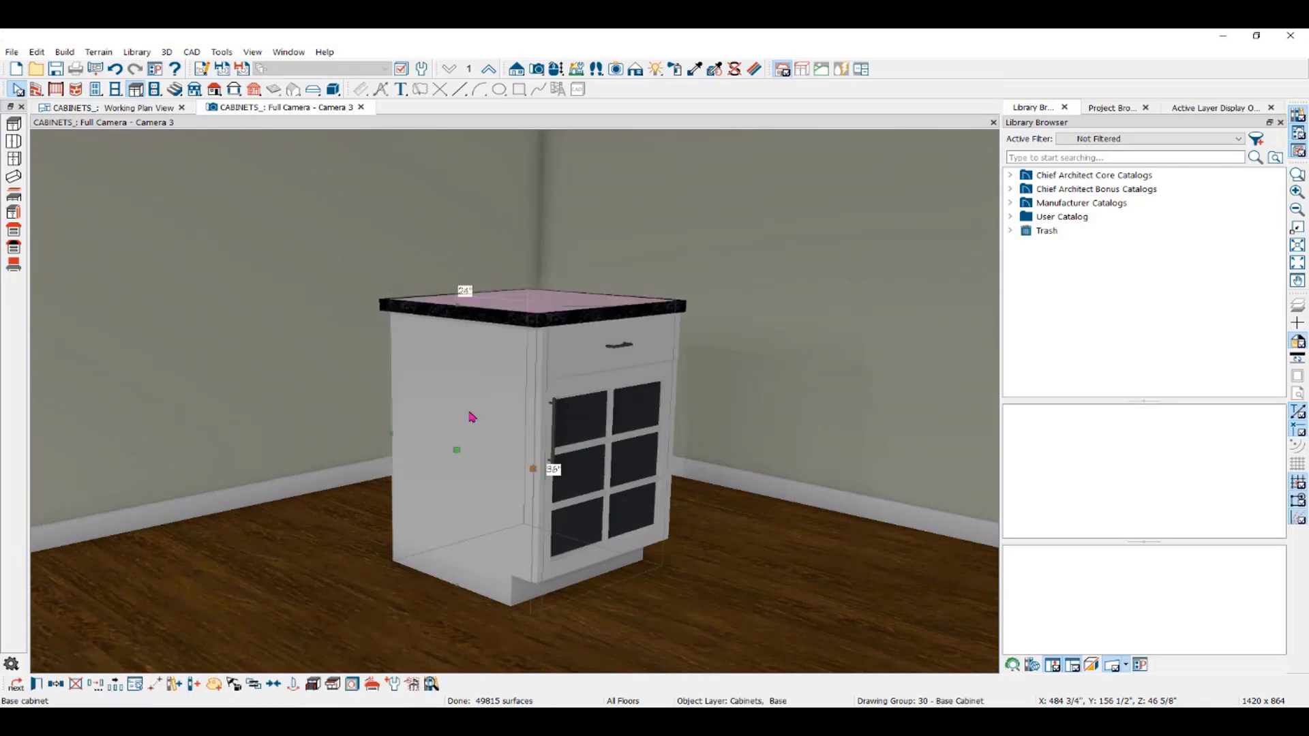
double_click(472, 416)
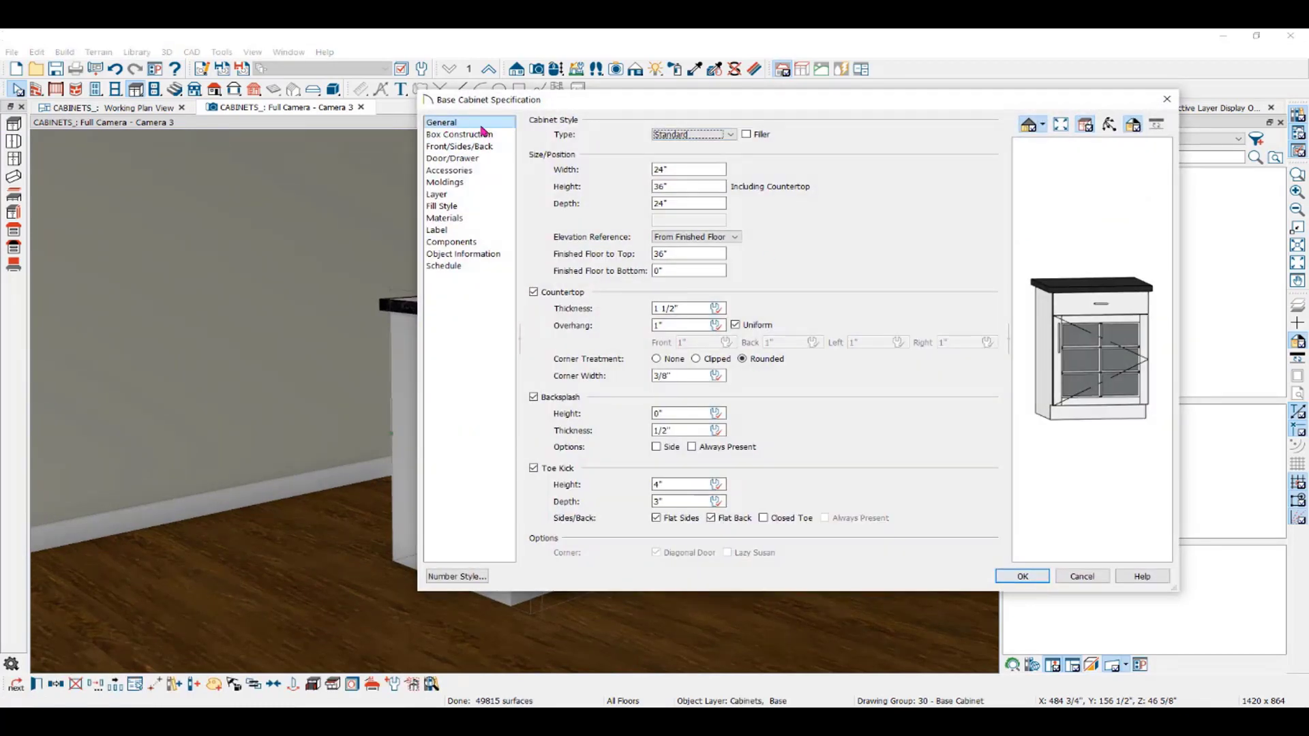
- Set the base cabinet's width to 36", change its type to Corner, and show the preview from a rotated angle
click(731, 134)
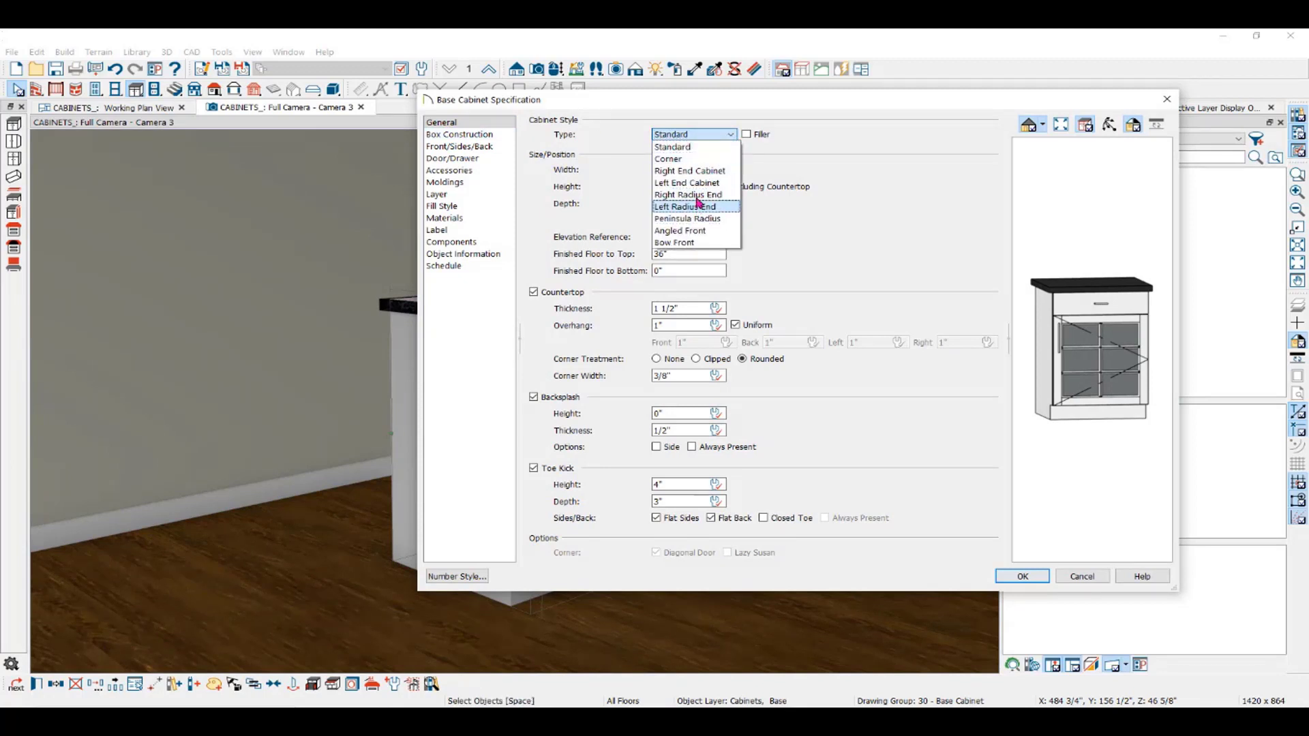
click(690, 160)
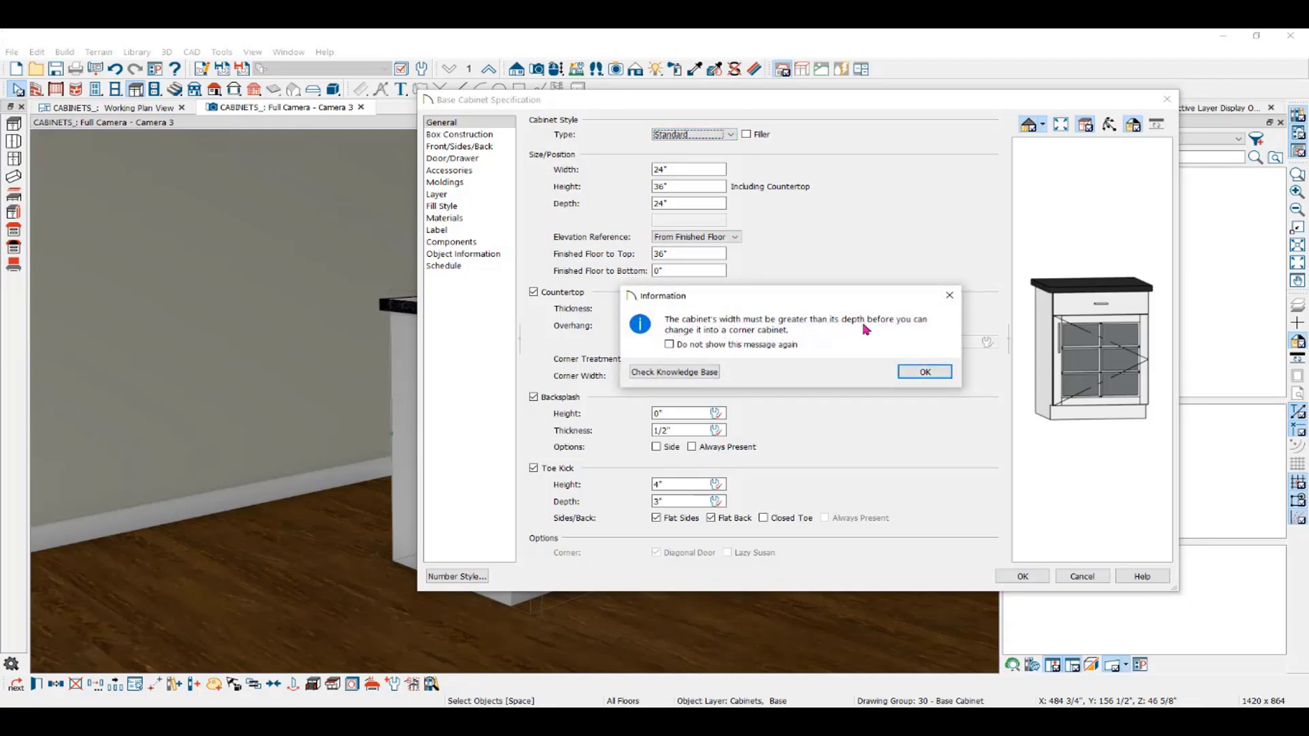
click(924, 372)
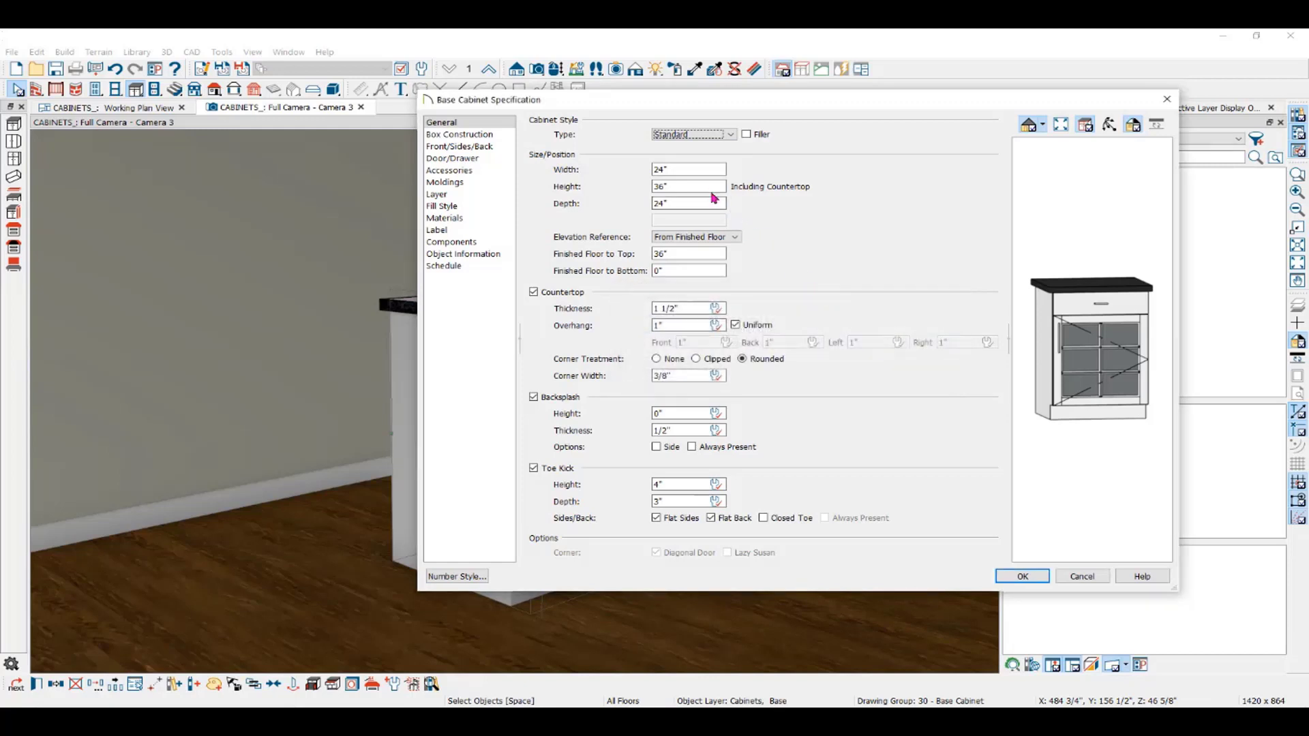
double_click(666, 169)
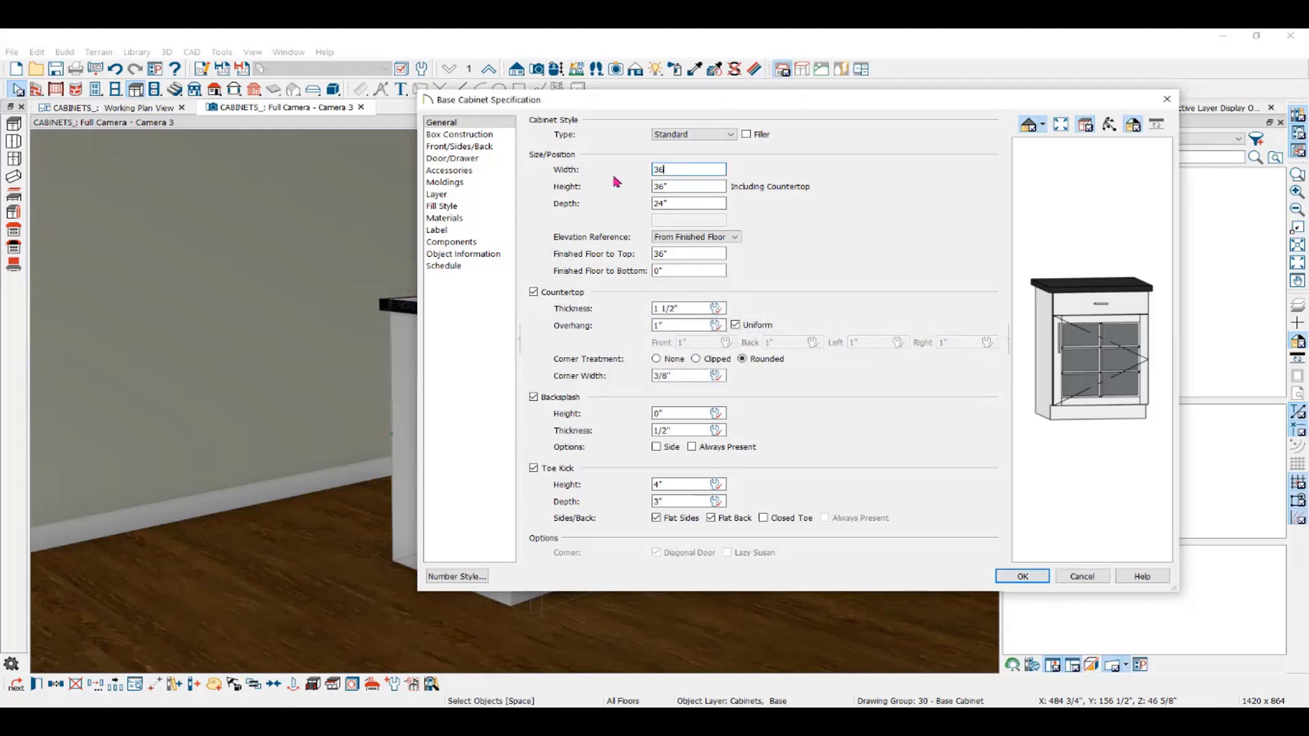
click(731, 134)
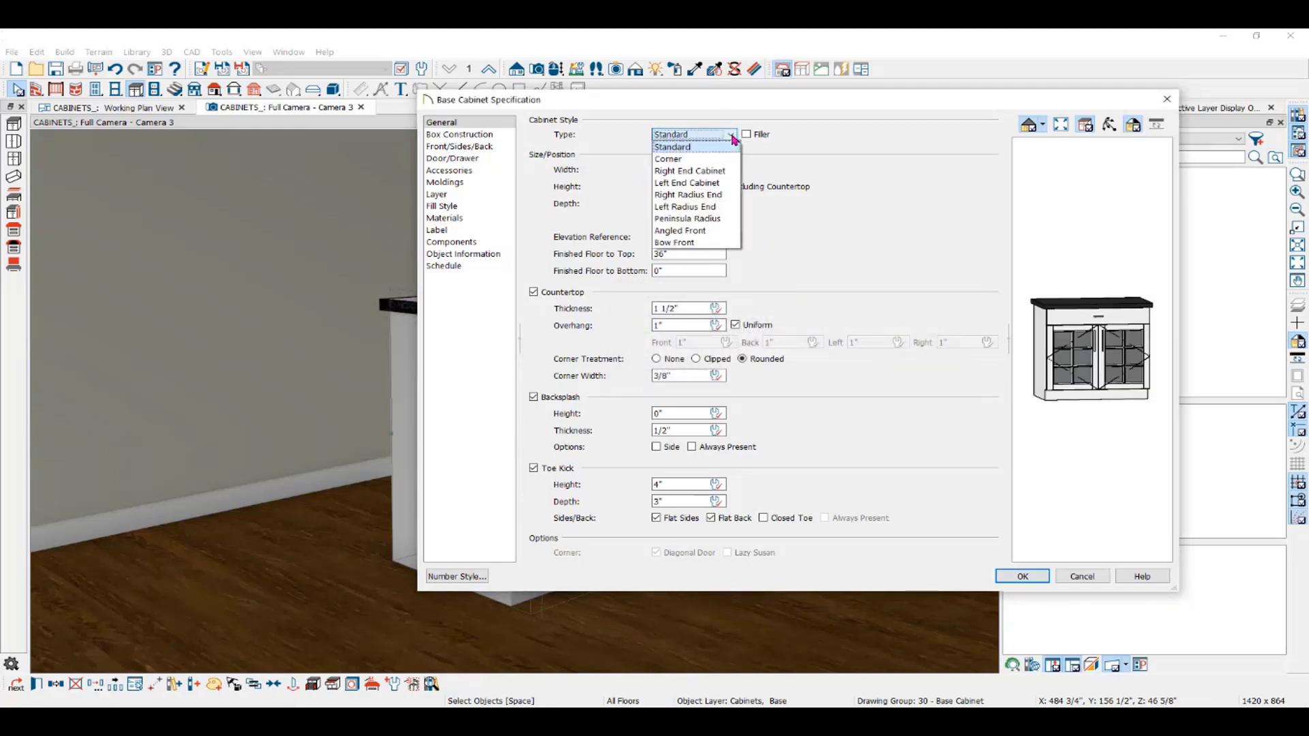
click(694, 159)
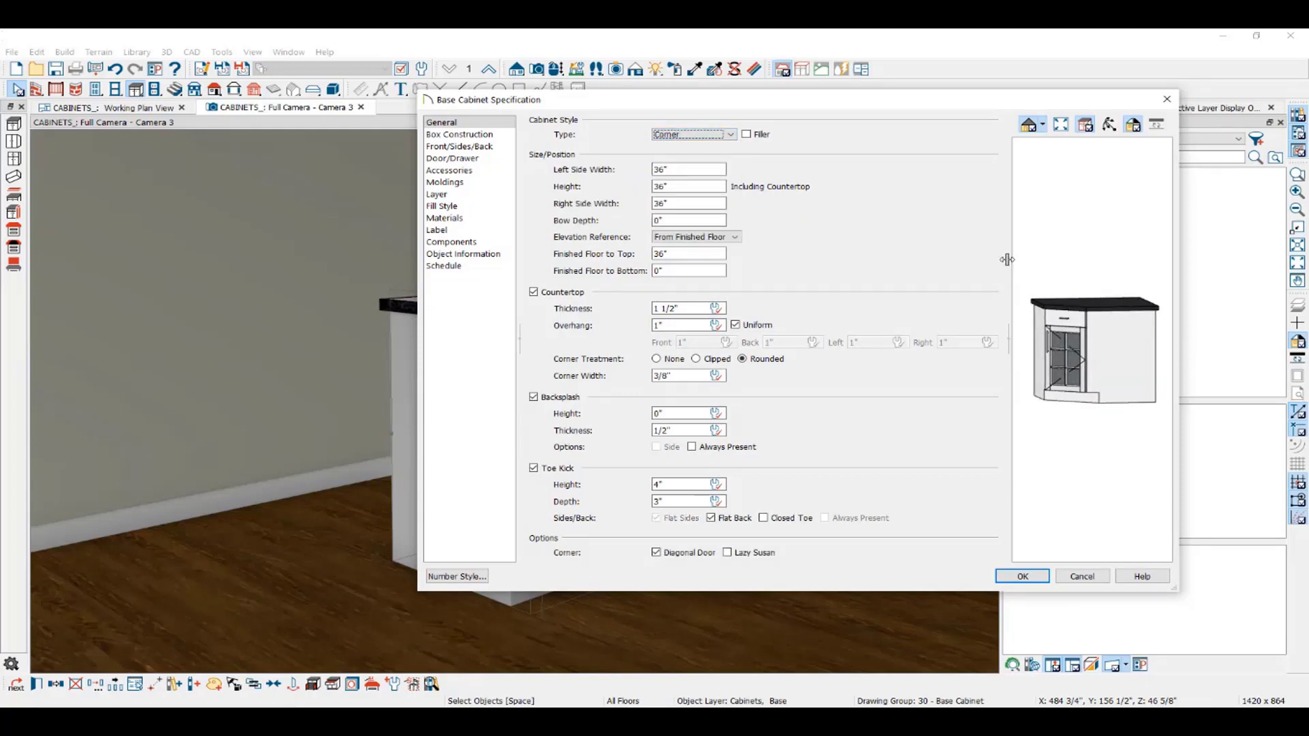
click(1109, 125)
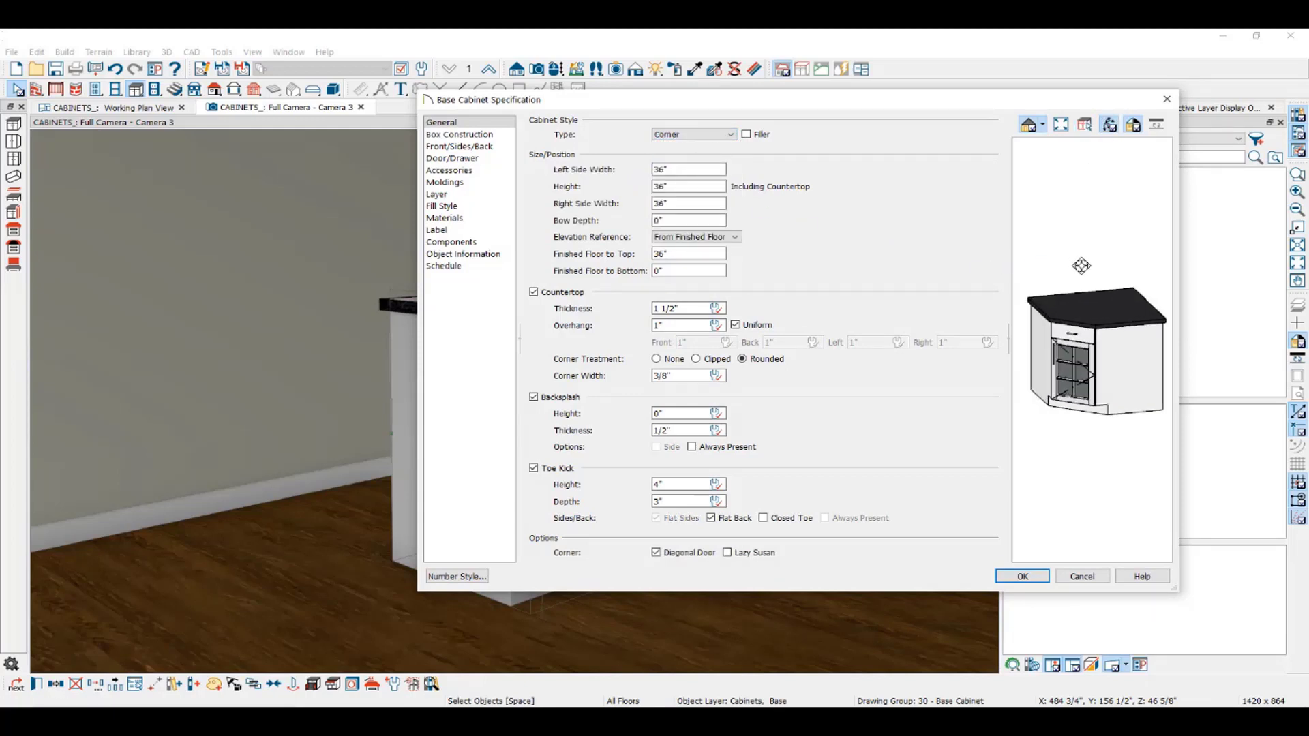
- Set the corner cabinet's left side width to 24" and change its type back to Standard
double_click(650, 169)
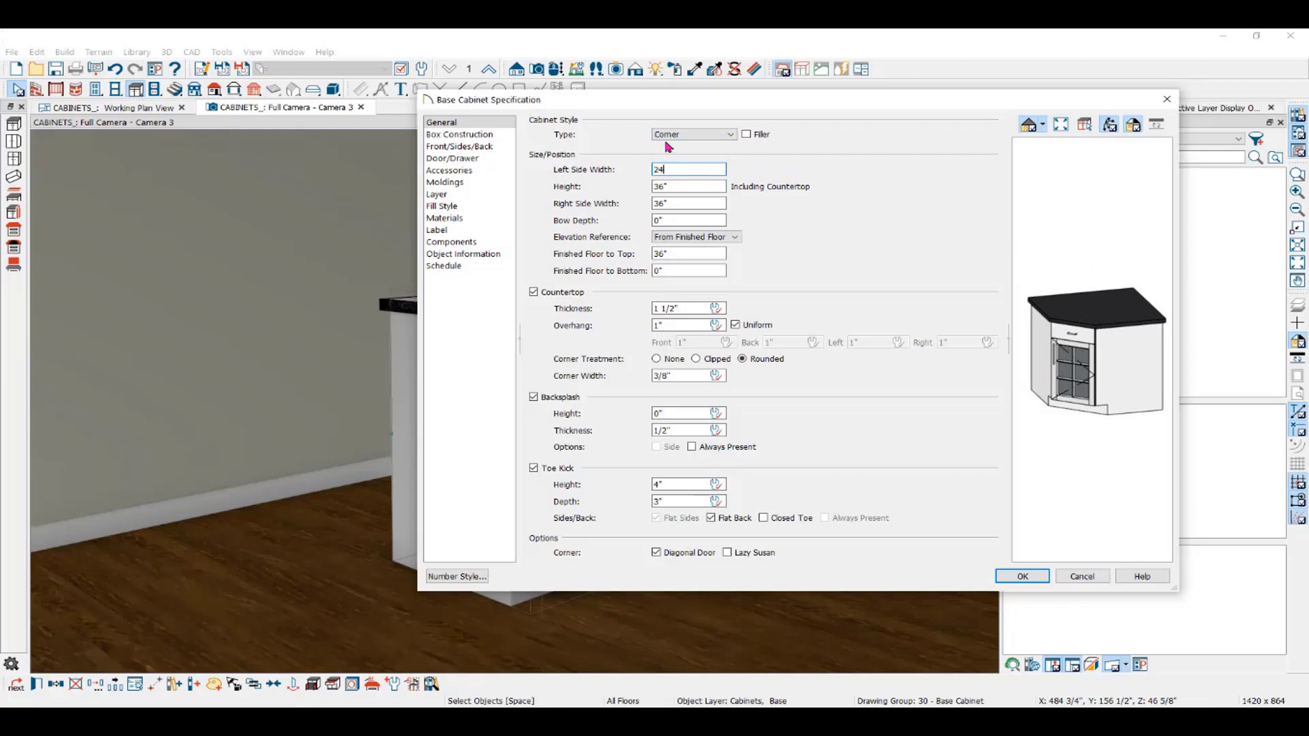
click(701, 134)
click(696, 148)
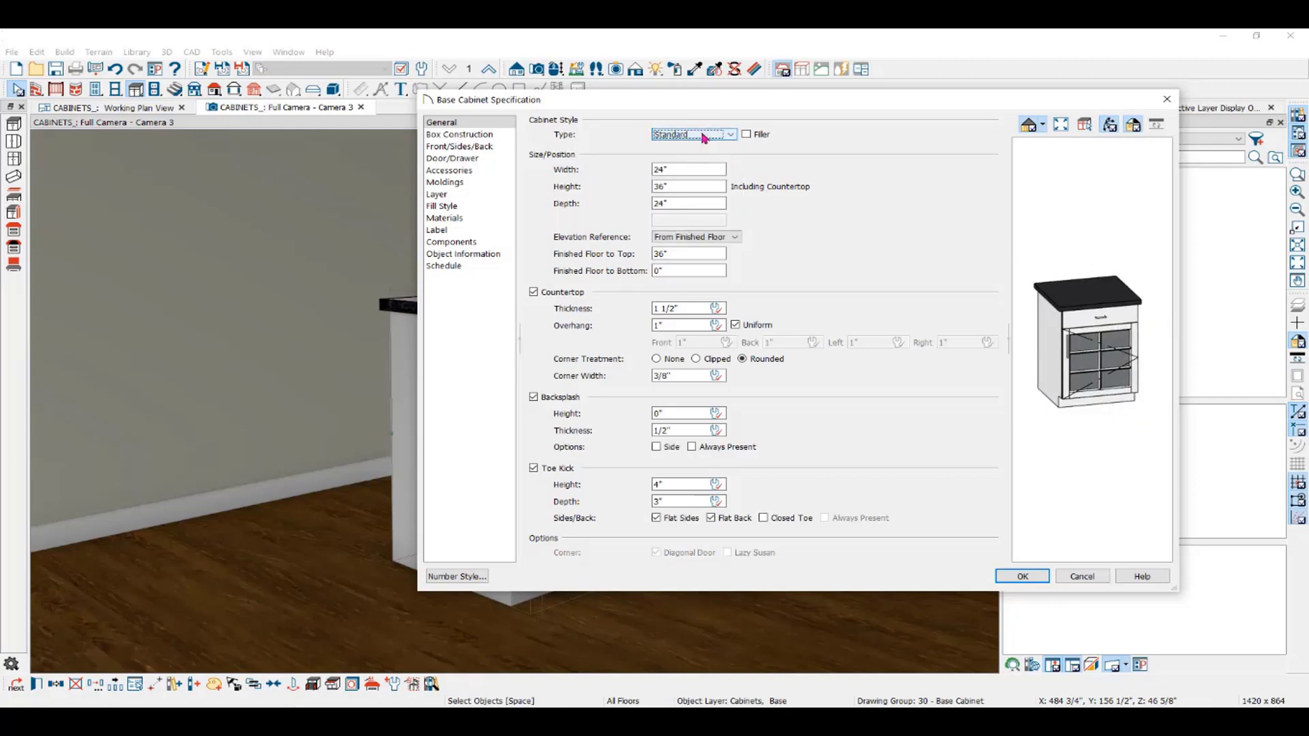
- Try the Right End Cabinet, Left Radius End and Peninsula Radius types on the base cabinet
click(704, 136)
click(703, 170)
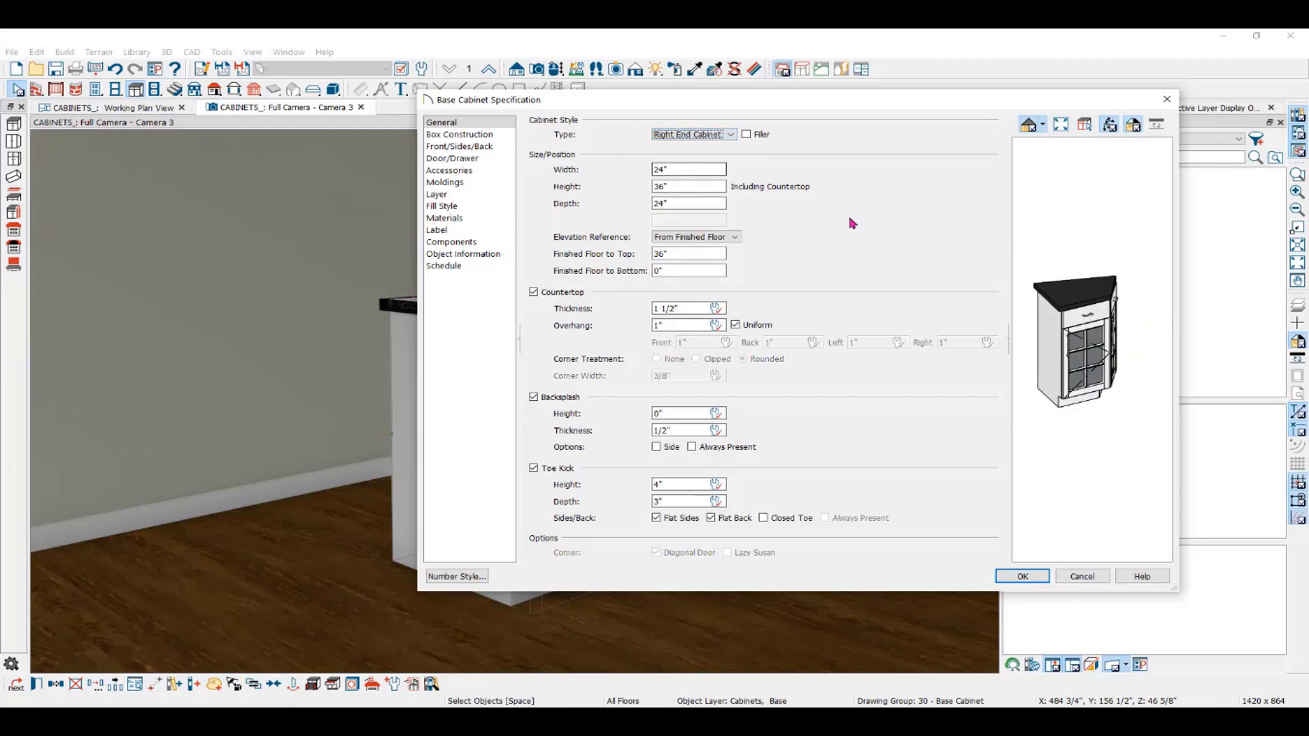
click(730, 135)
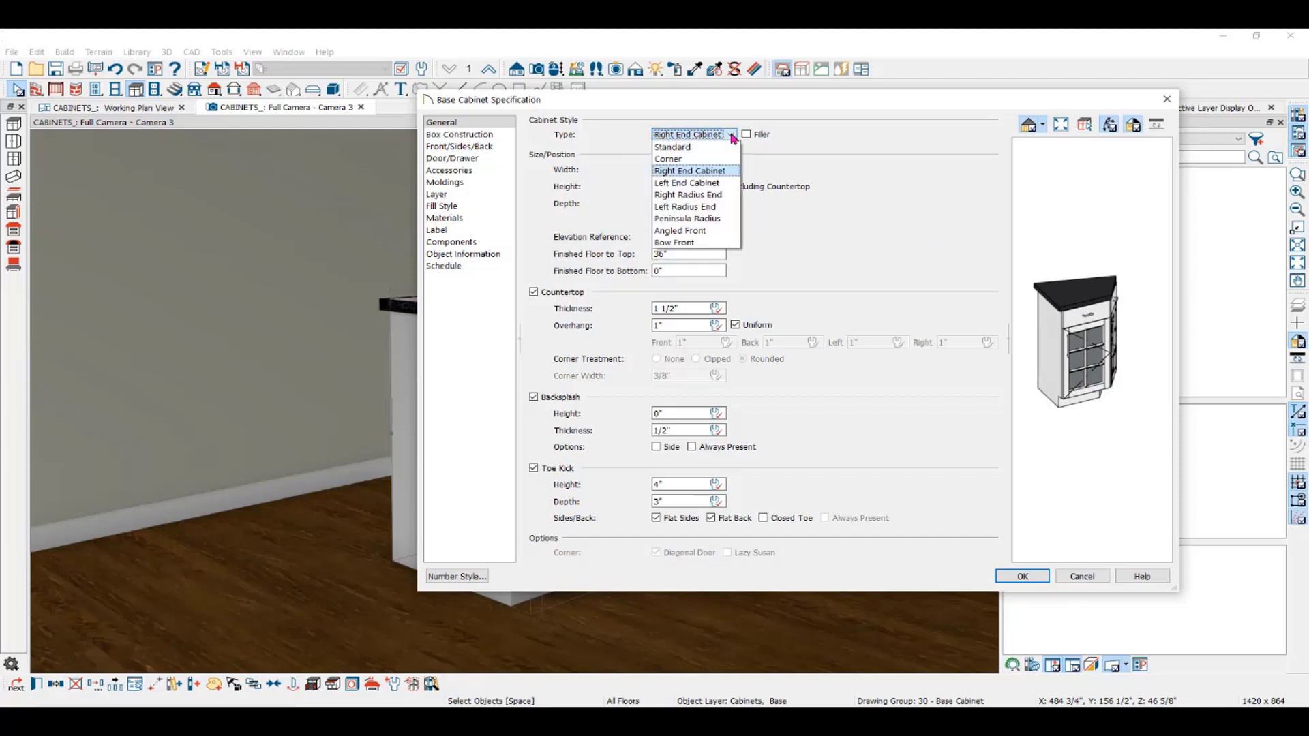
click(699, 214)
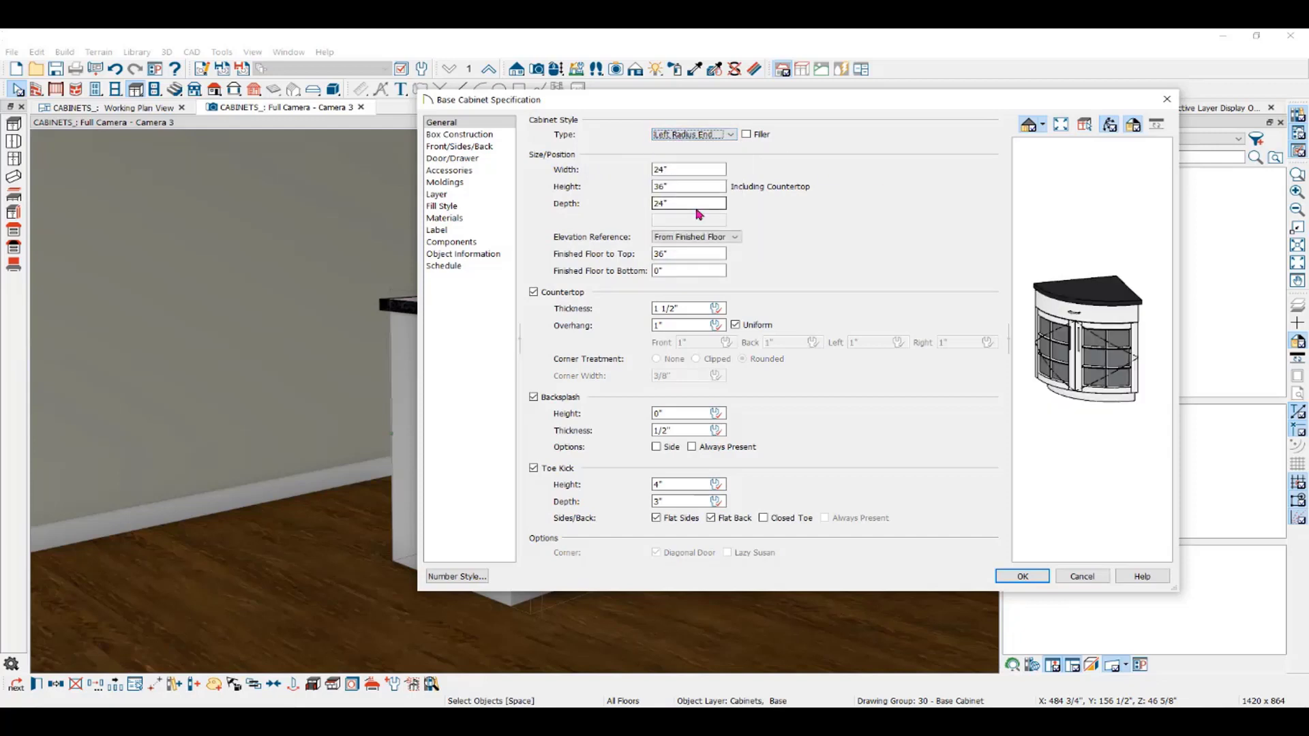
click(730, 134)
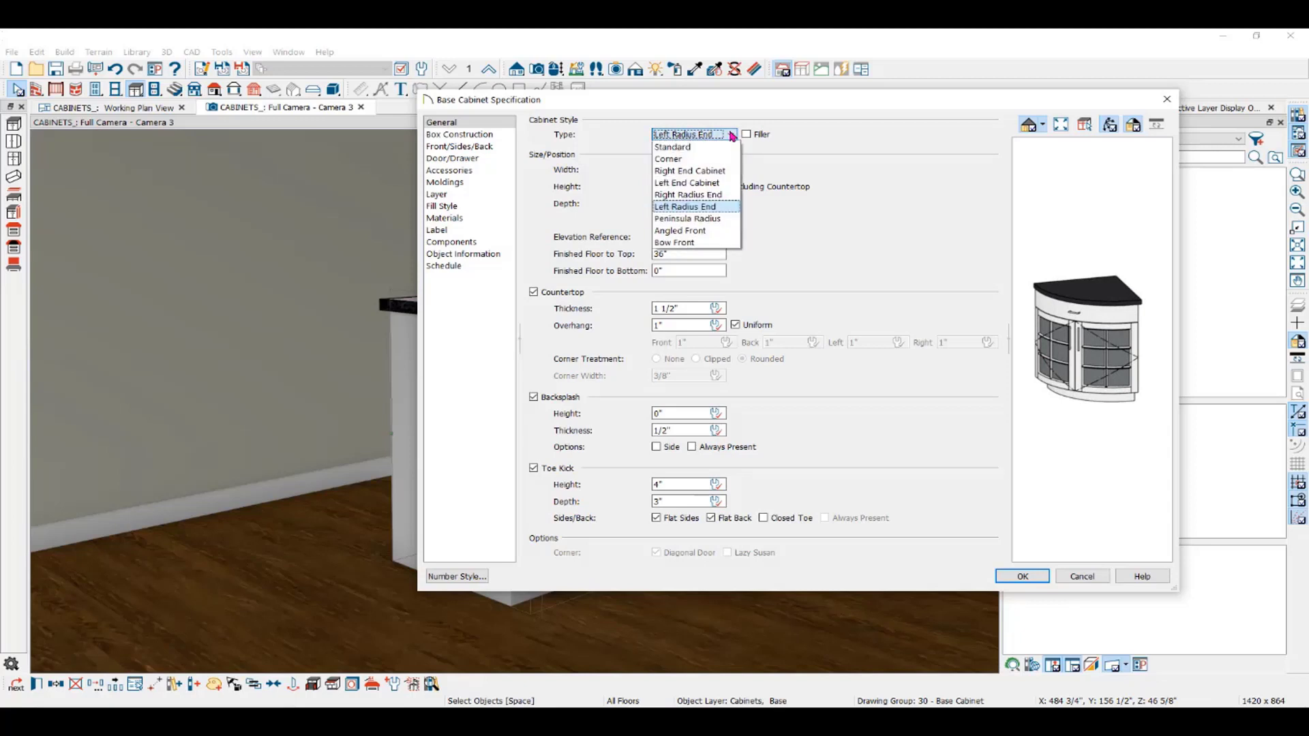
click(705, 219)
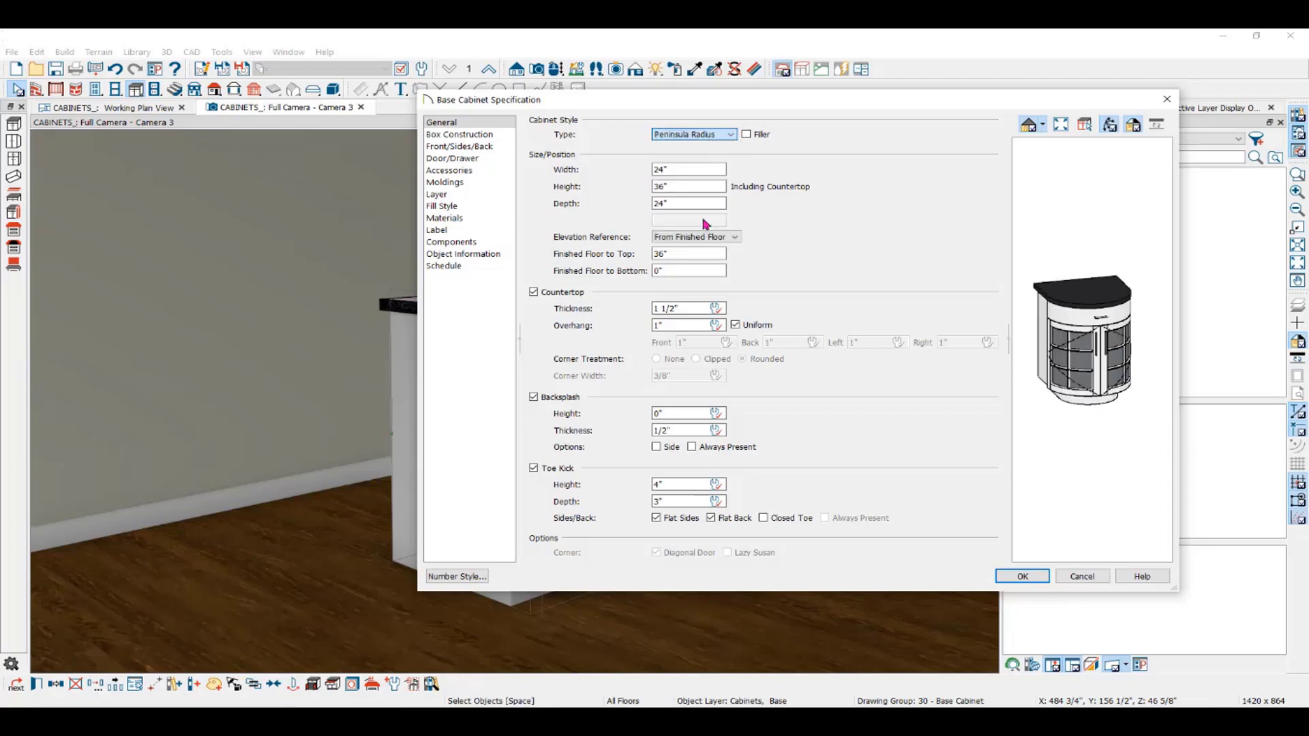
- Try the Angled Front type on the base cabinet with a left depth of 12"
click(730, 134)
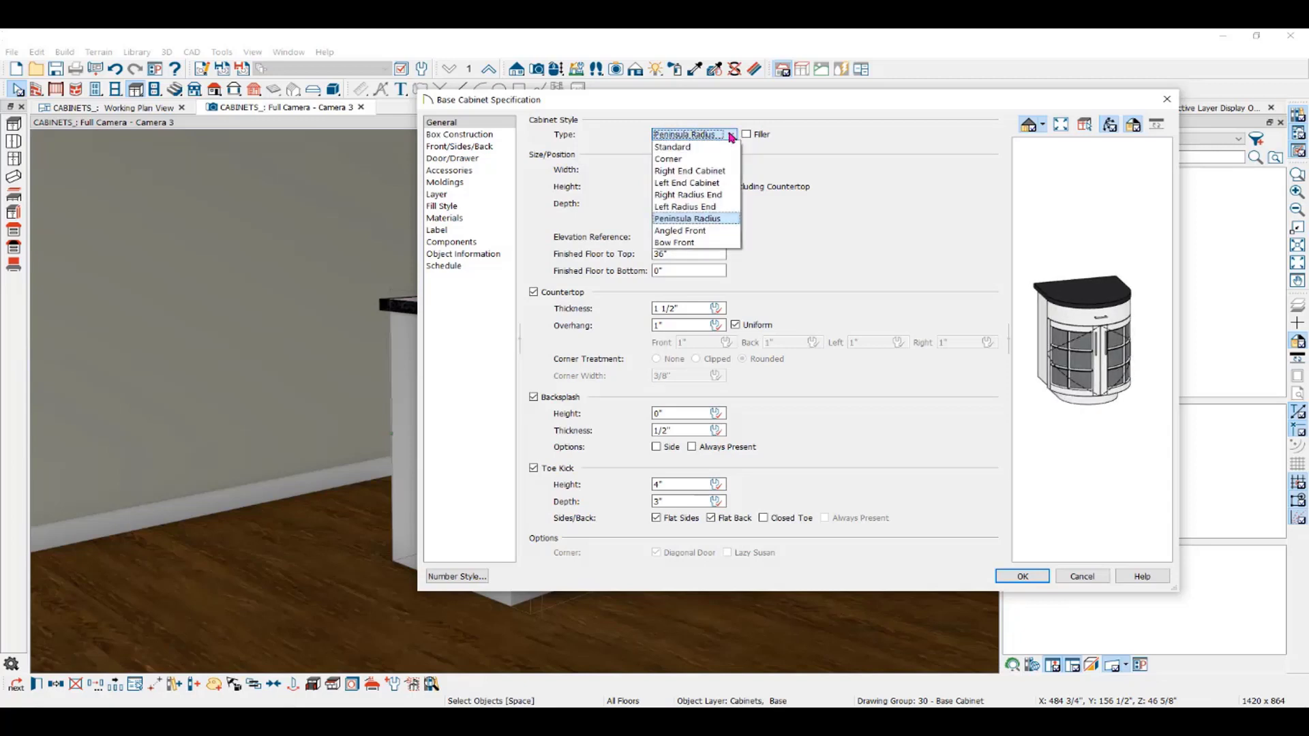
click(704, 231)
double_click(653, 204)
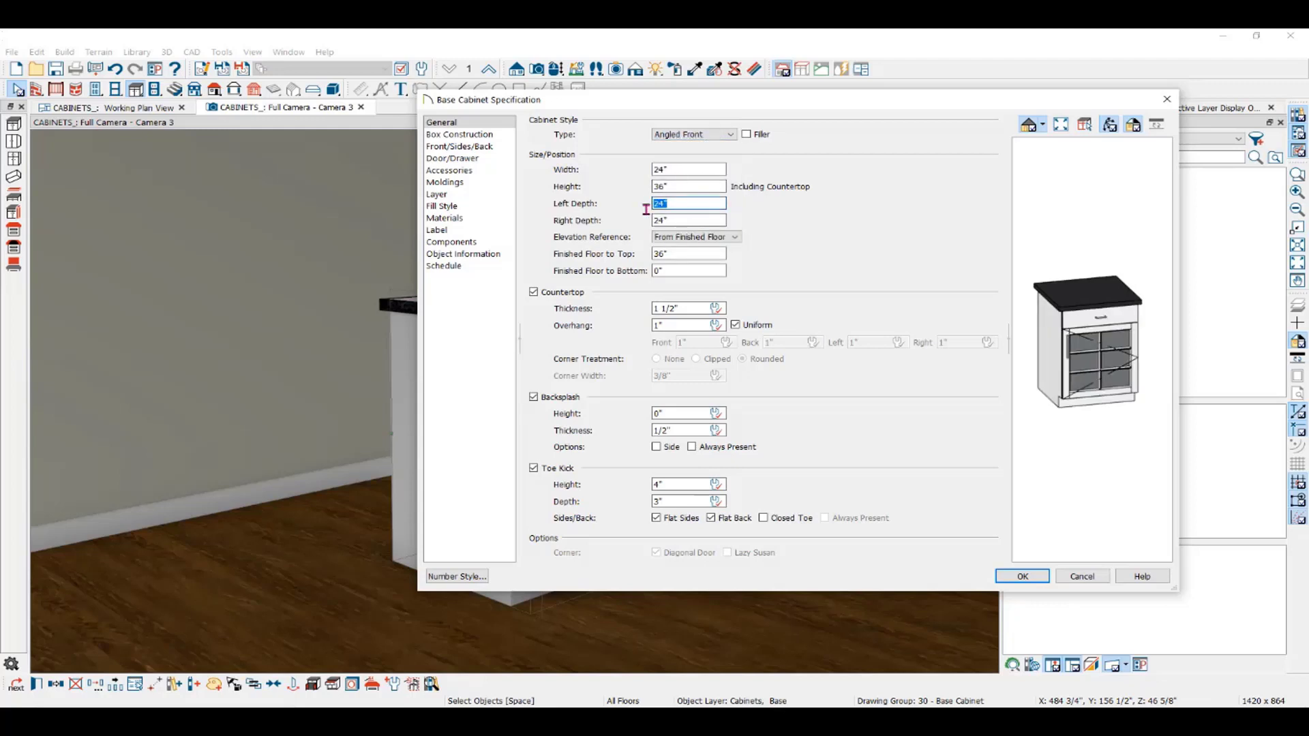
double_click(656, 219)
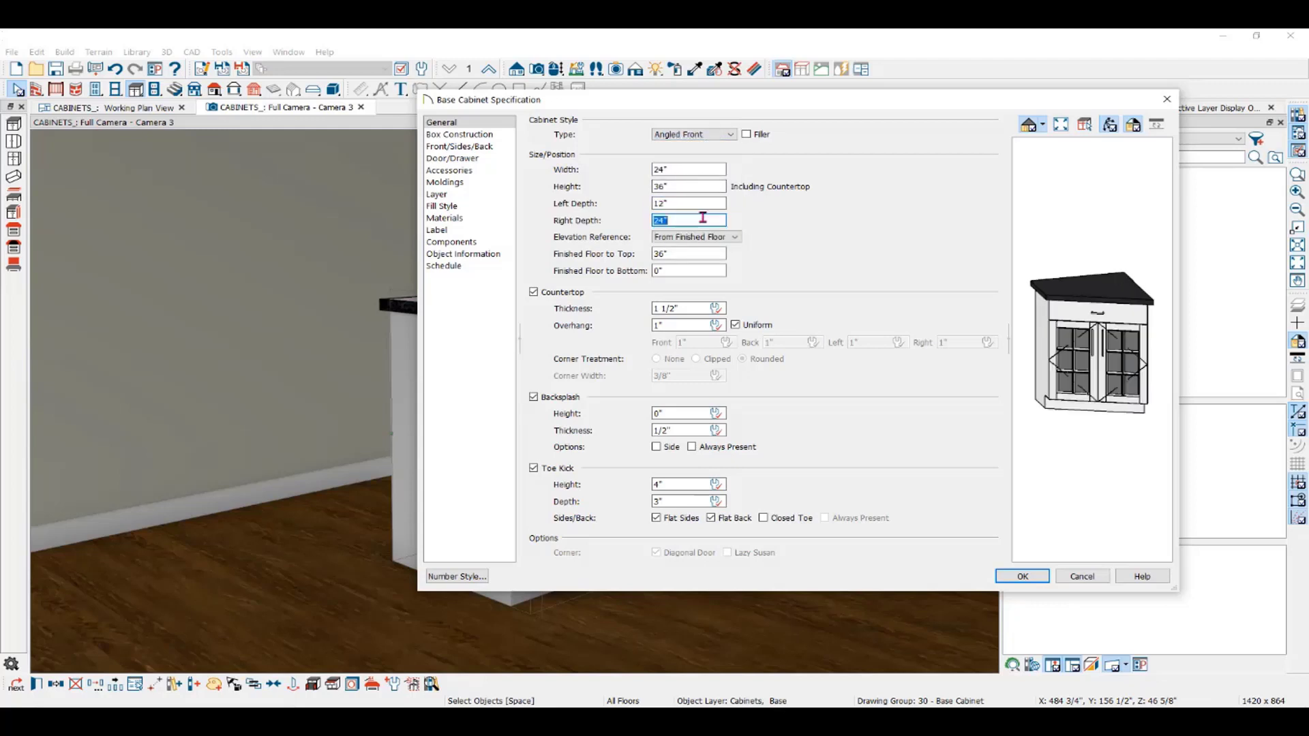
- Change the base cabinet's type to Bow Front and accept the specification
click(703, 135)
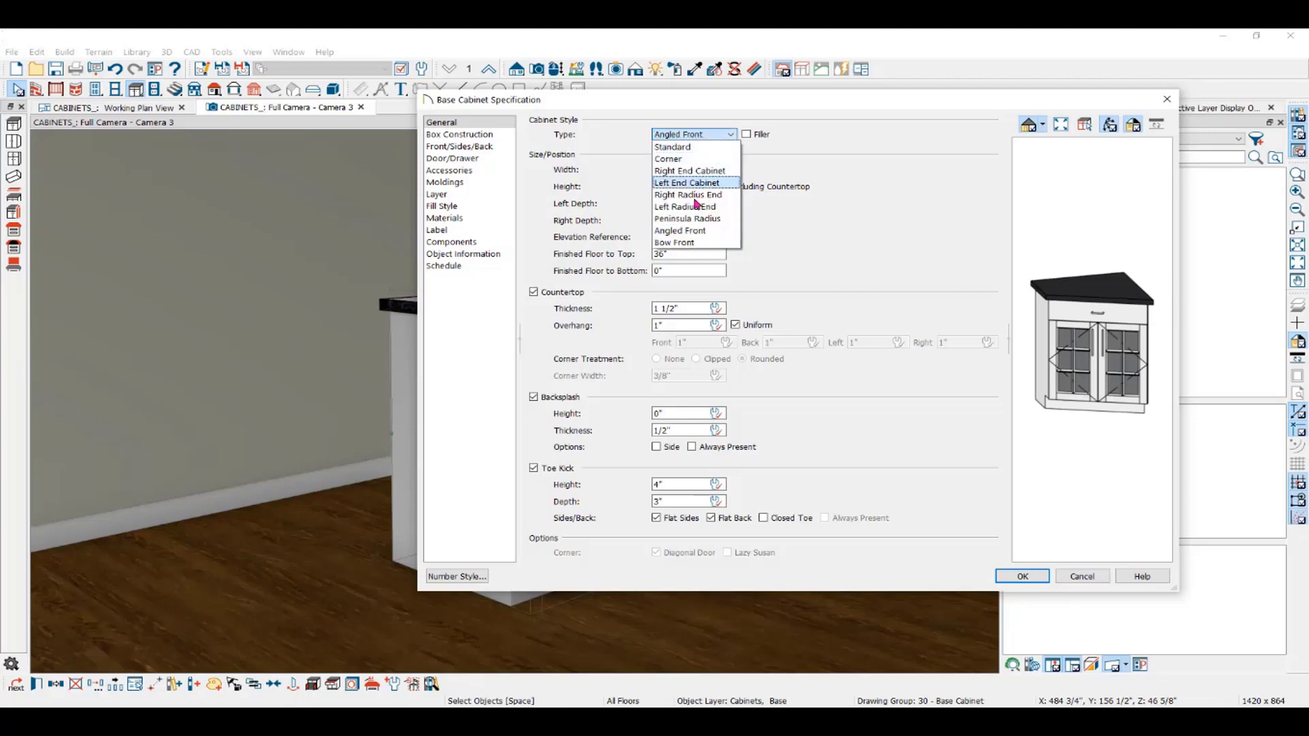
click(690, 244)
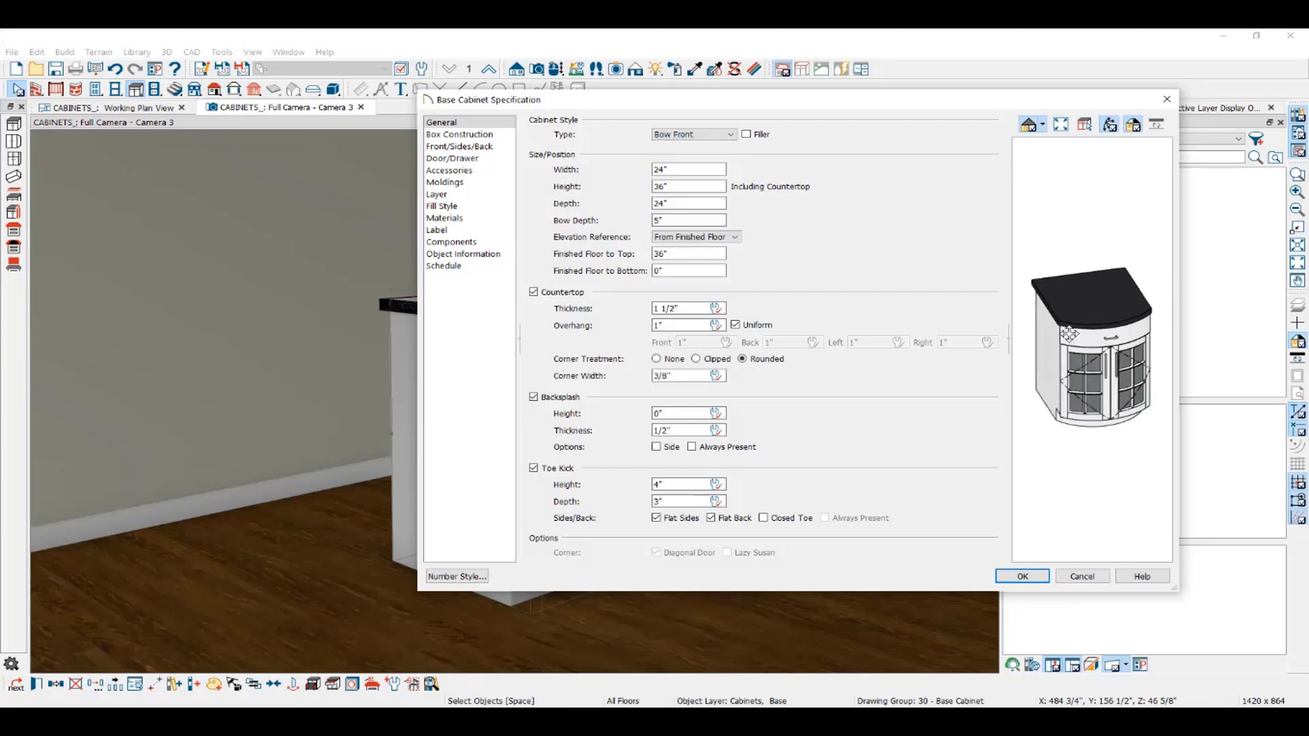
click(1023, 576)
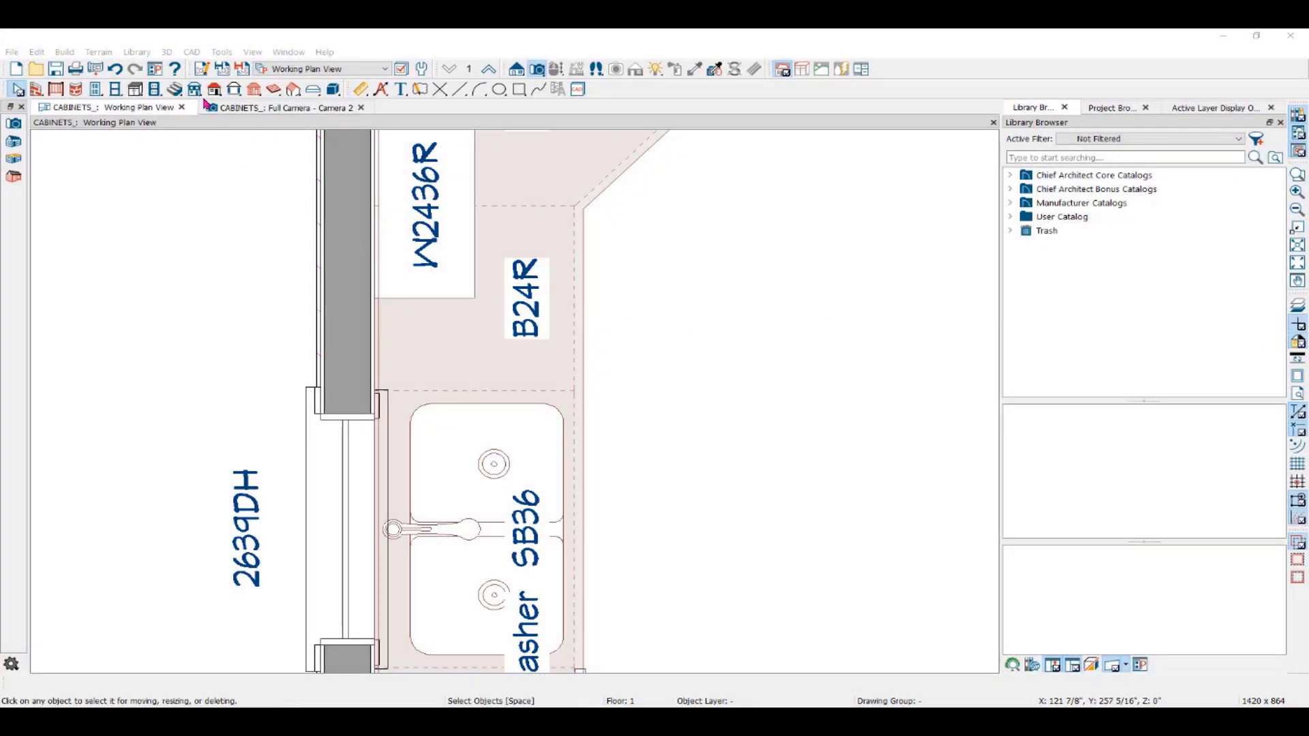
- Place a wall cabinet in the plan directly beside the existing W2436R, partly over the sink base
click(99, 90)
click(14, 141)
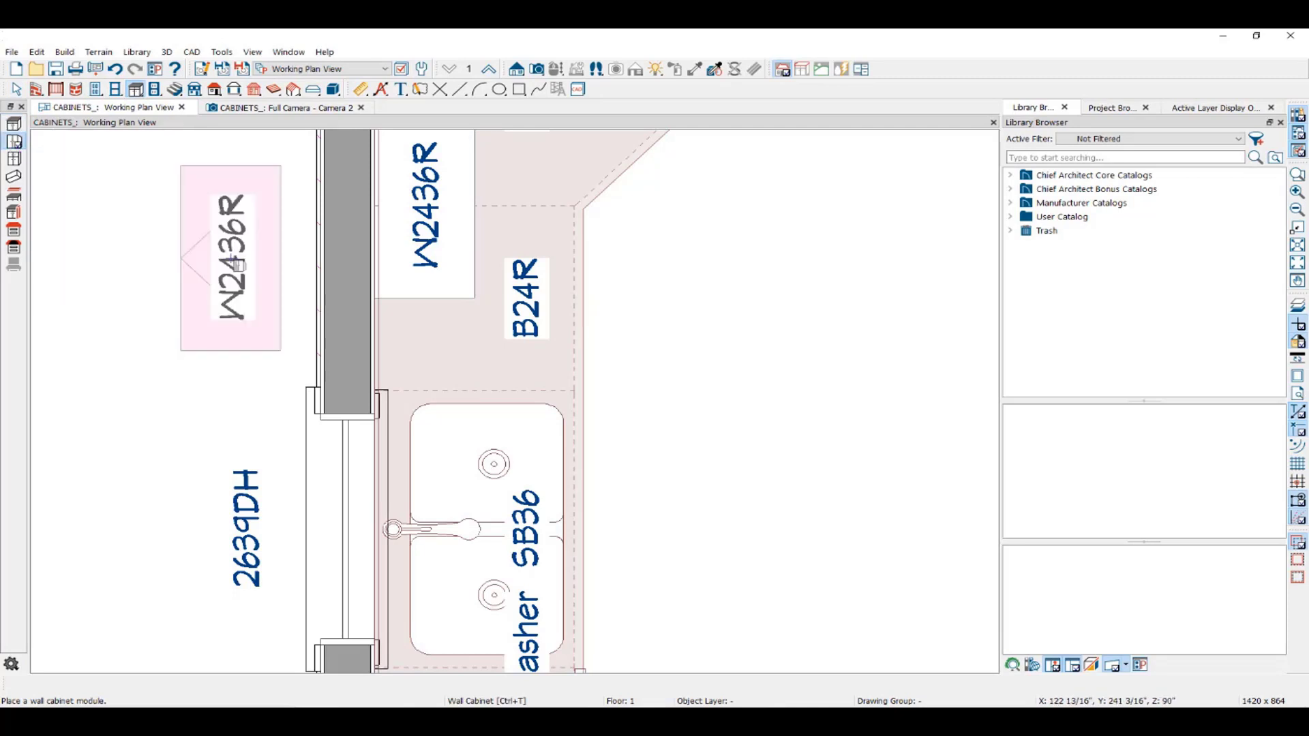
click(430, 377)
key(space)
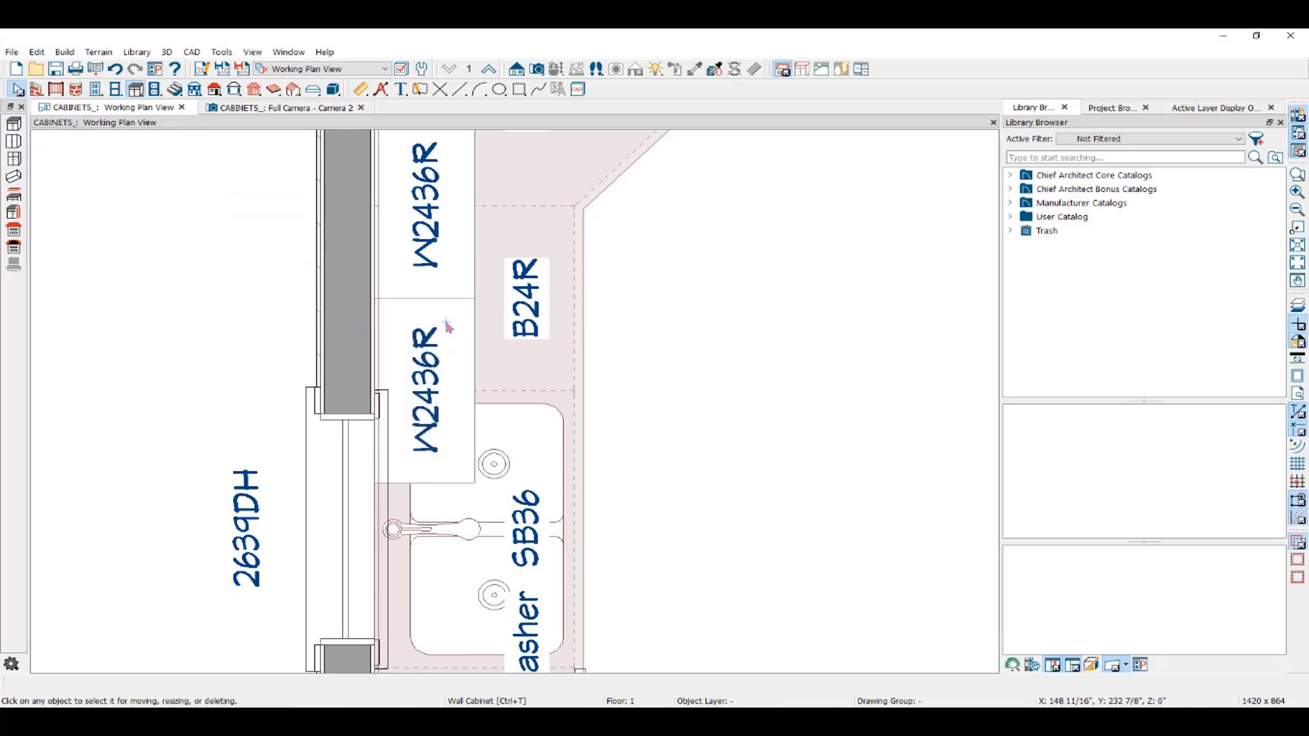
- Set the new wall cabinet's width to 12" and change its type to Left Radius End
click(447, 326)
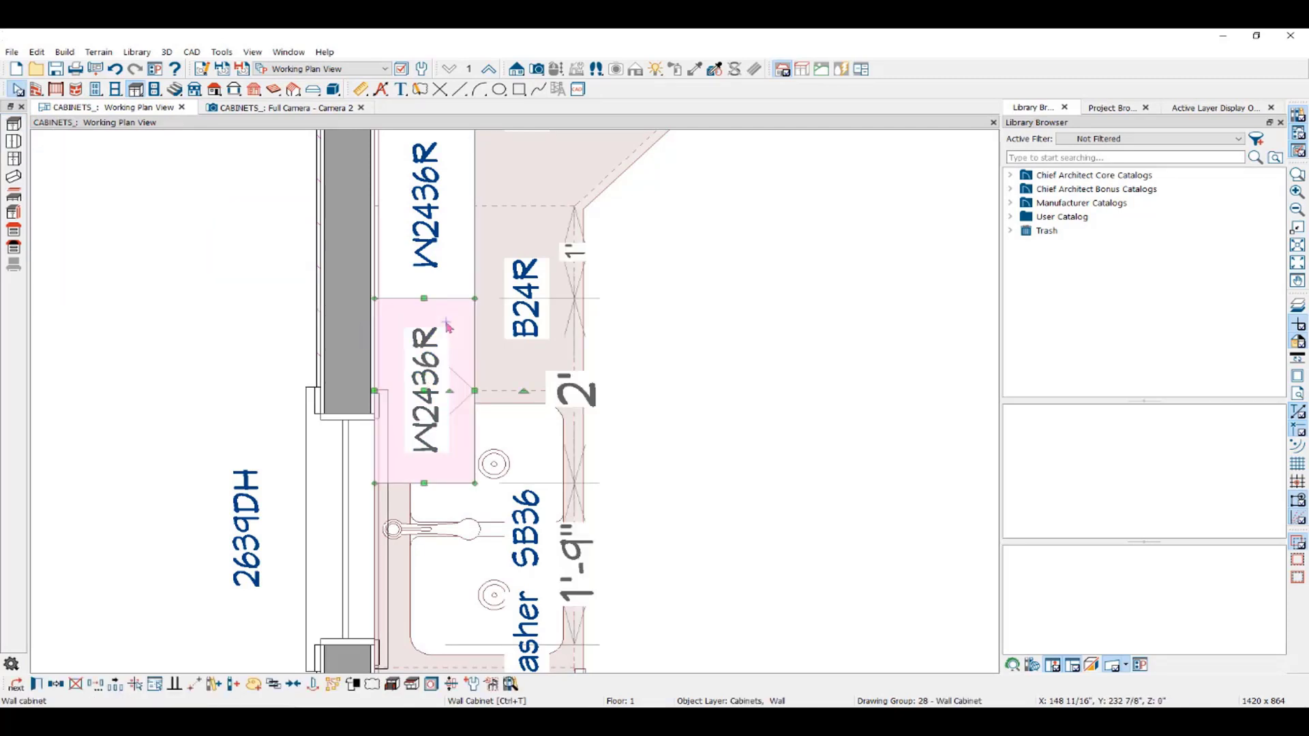
double_click(448, 326)
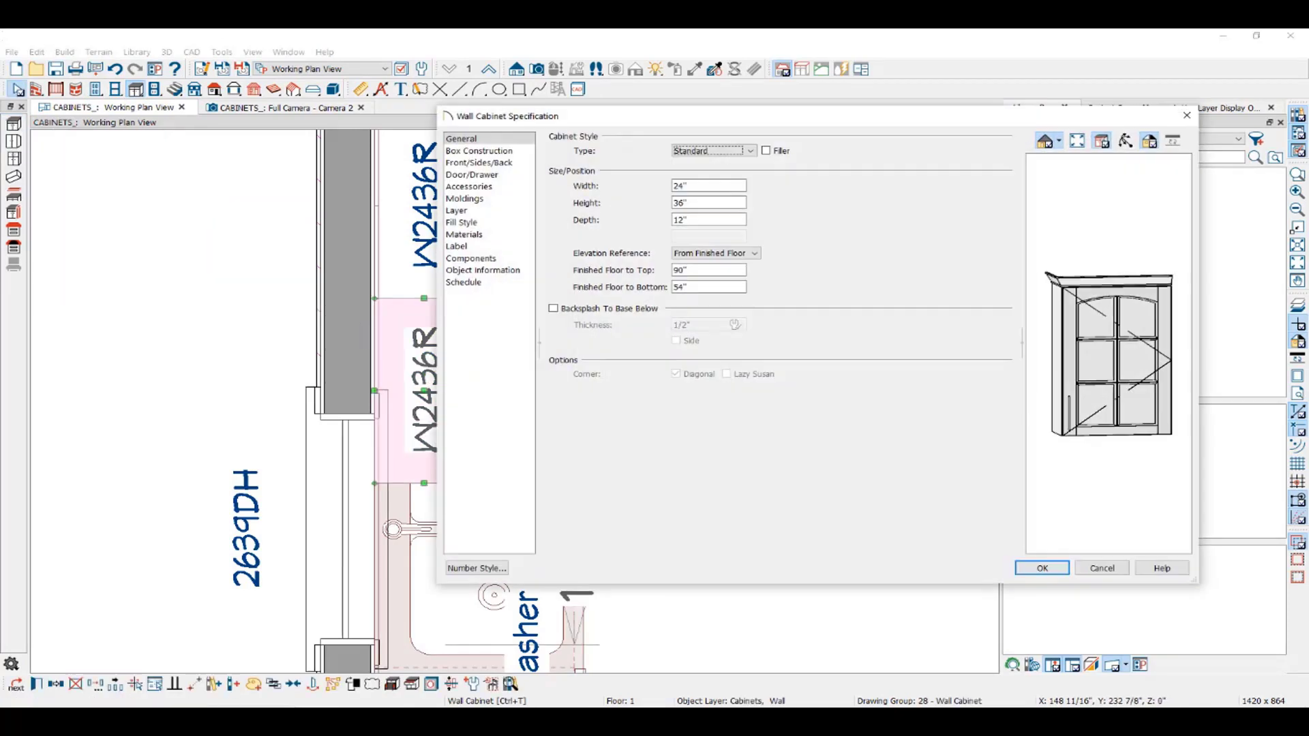
double_click(702, 184)
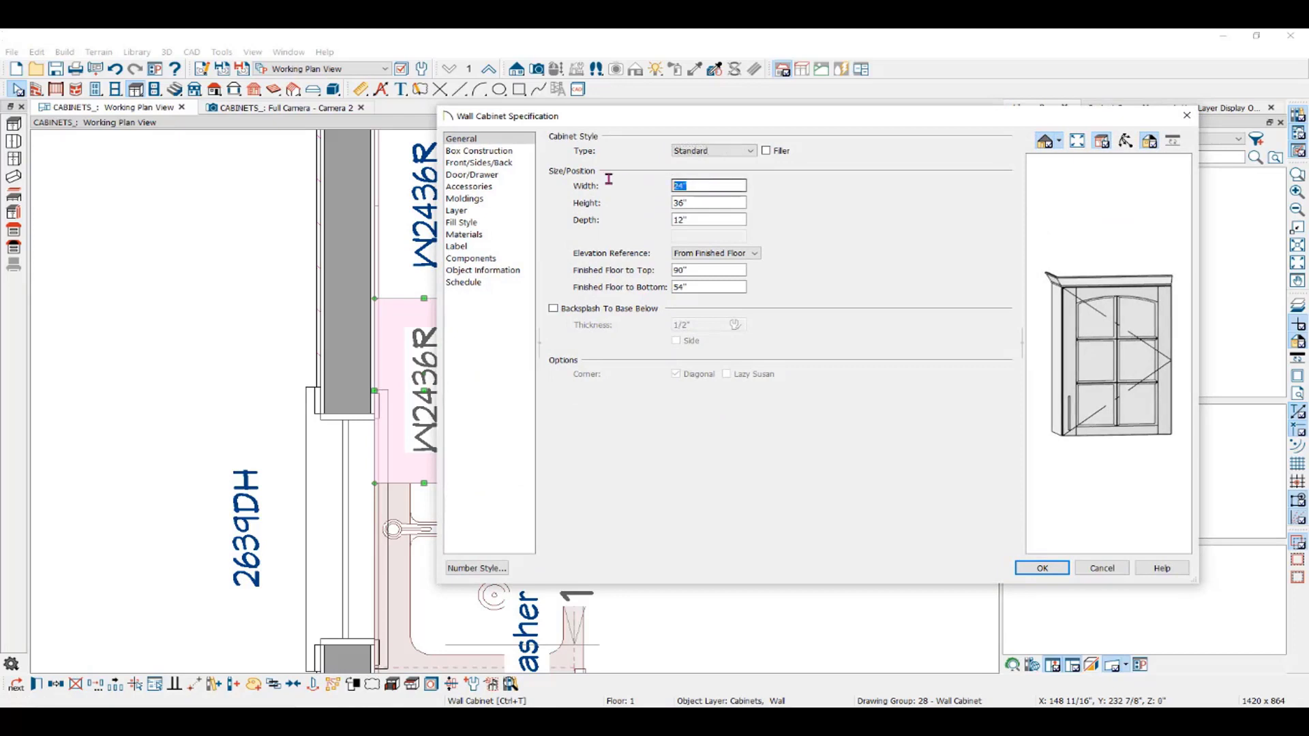
click(714, 150)
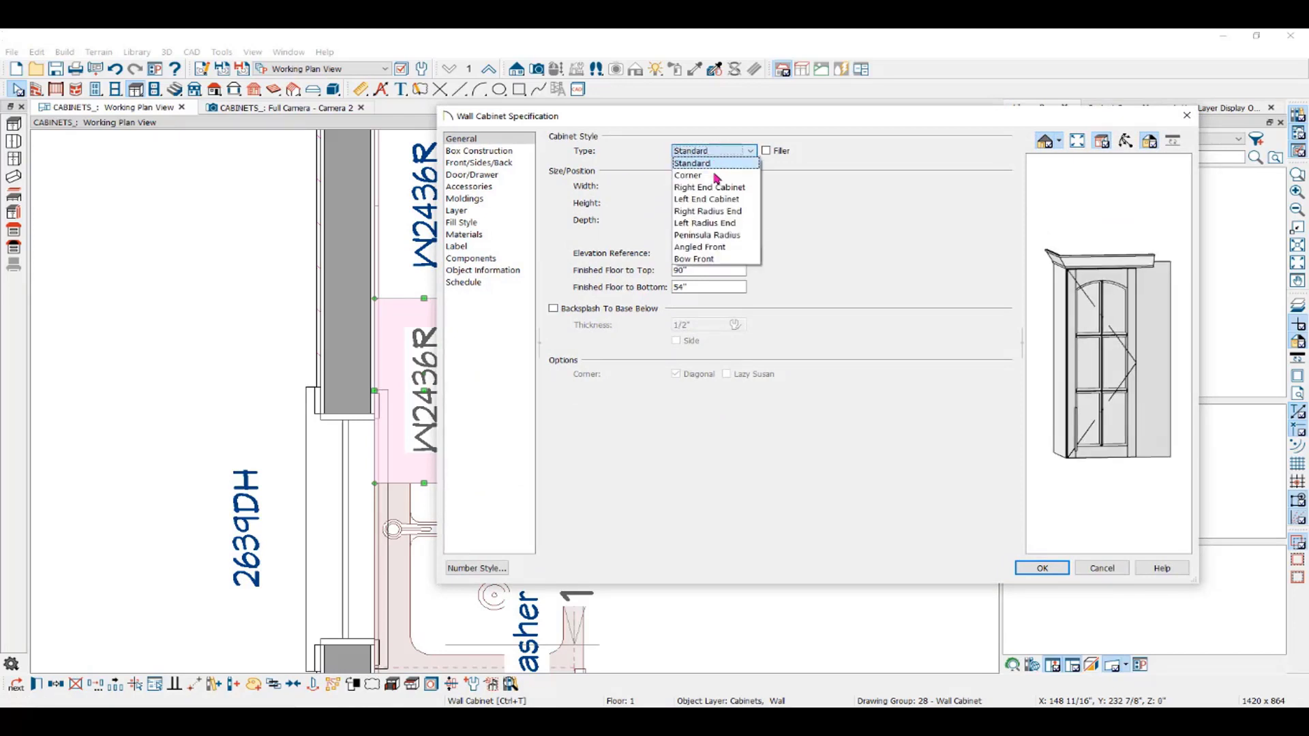
click(706, 223)
- Change the door on the front of the radius end wall cabinet to an Opening
click(1107, 332)
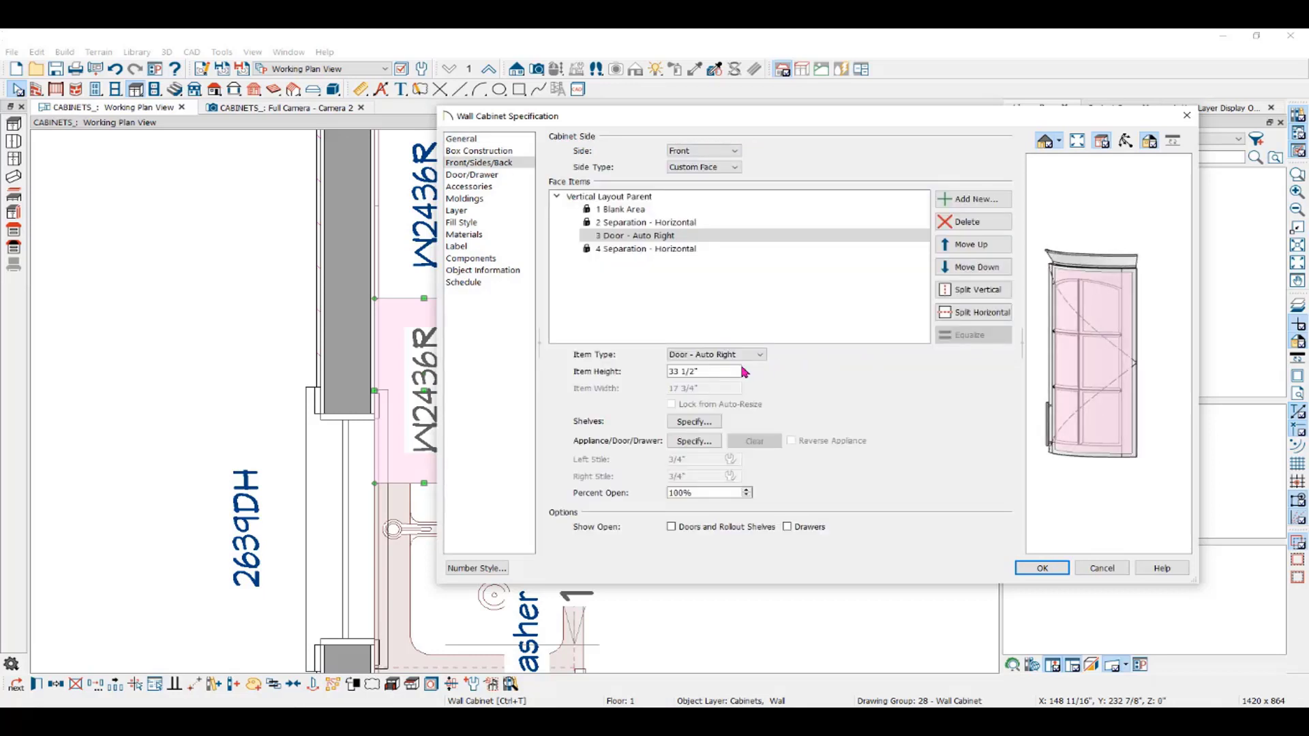
click(750, 354)
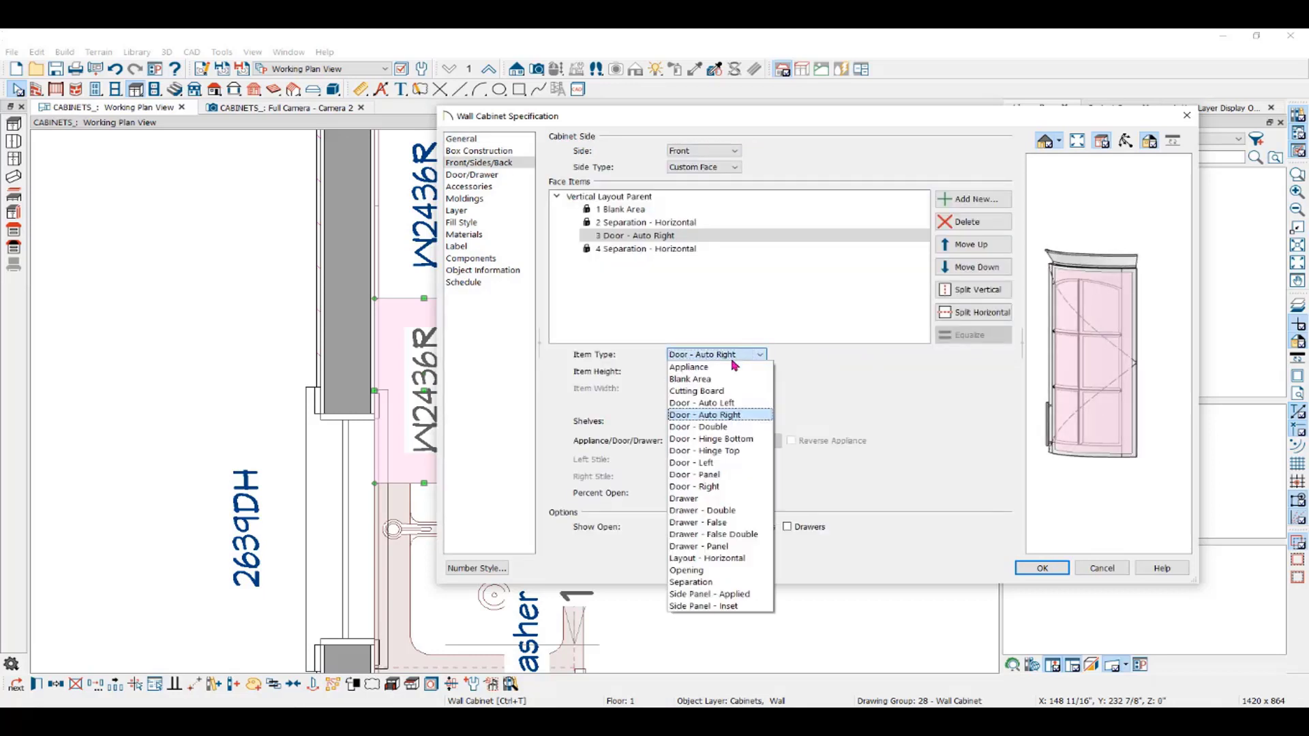
click(709, 573)
- Give the opening a manual shelf specification with 2 shelves and accept the wall cabinet specification
click(697, 422)
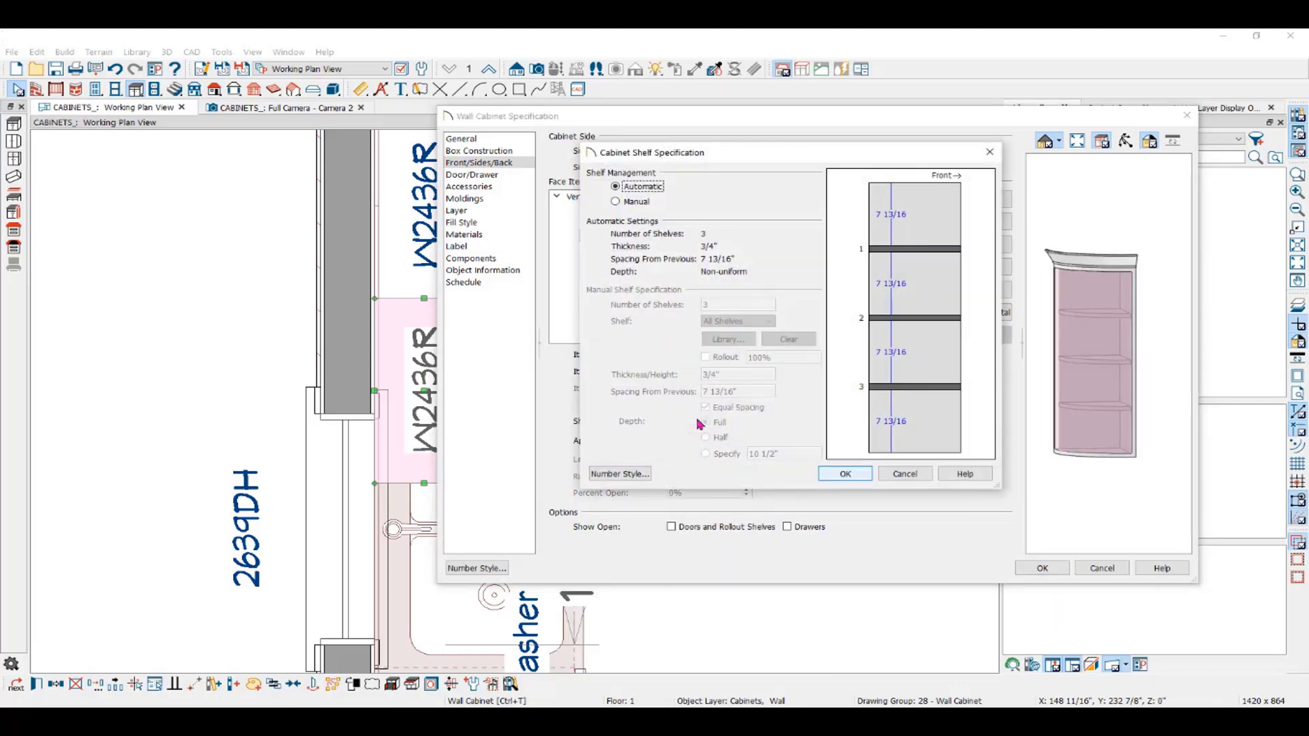
click(616, 203)
click(706, 305)
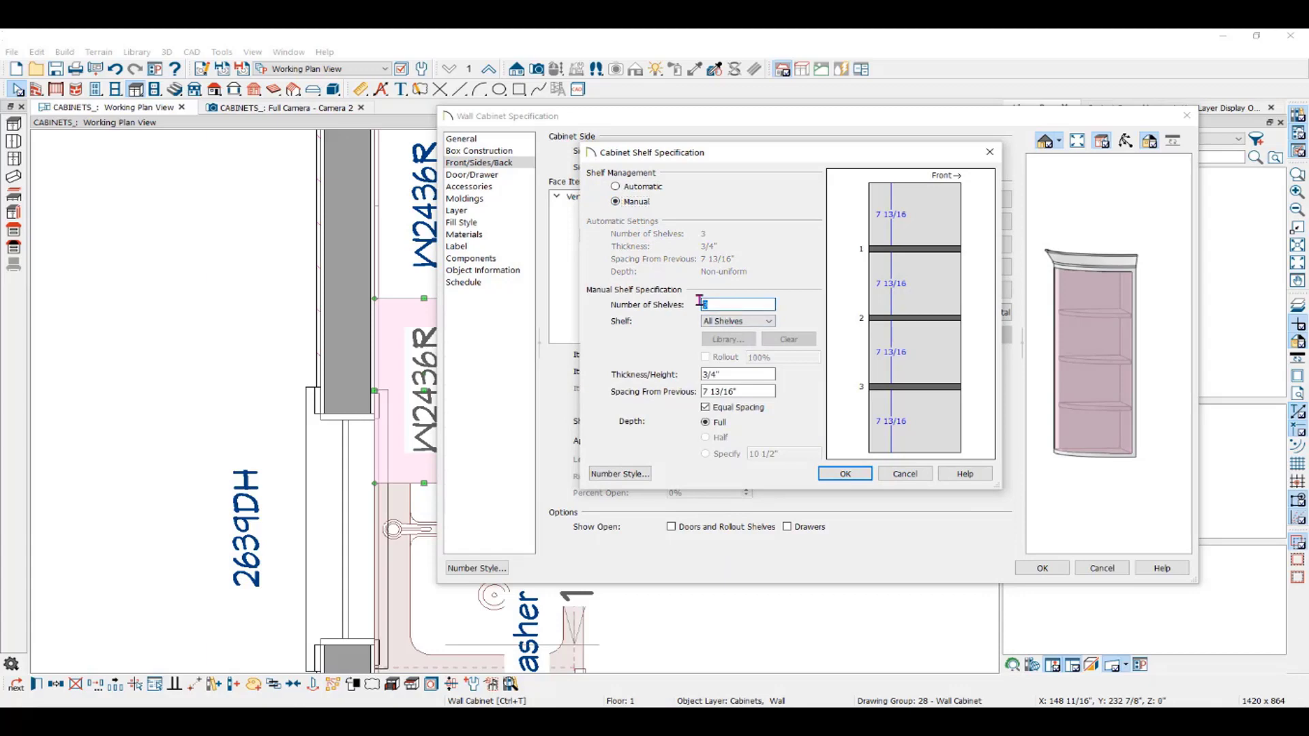
text(2)
click(846, 474)
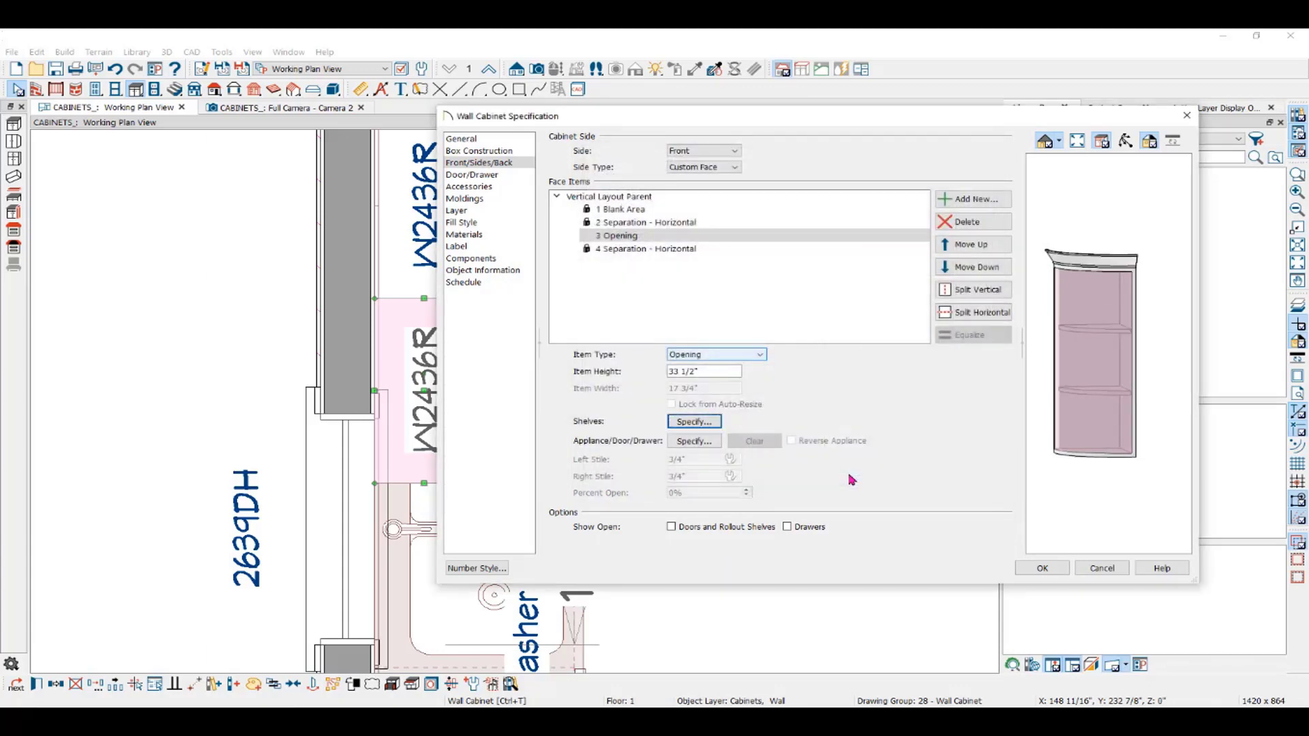
click(1031, 568)
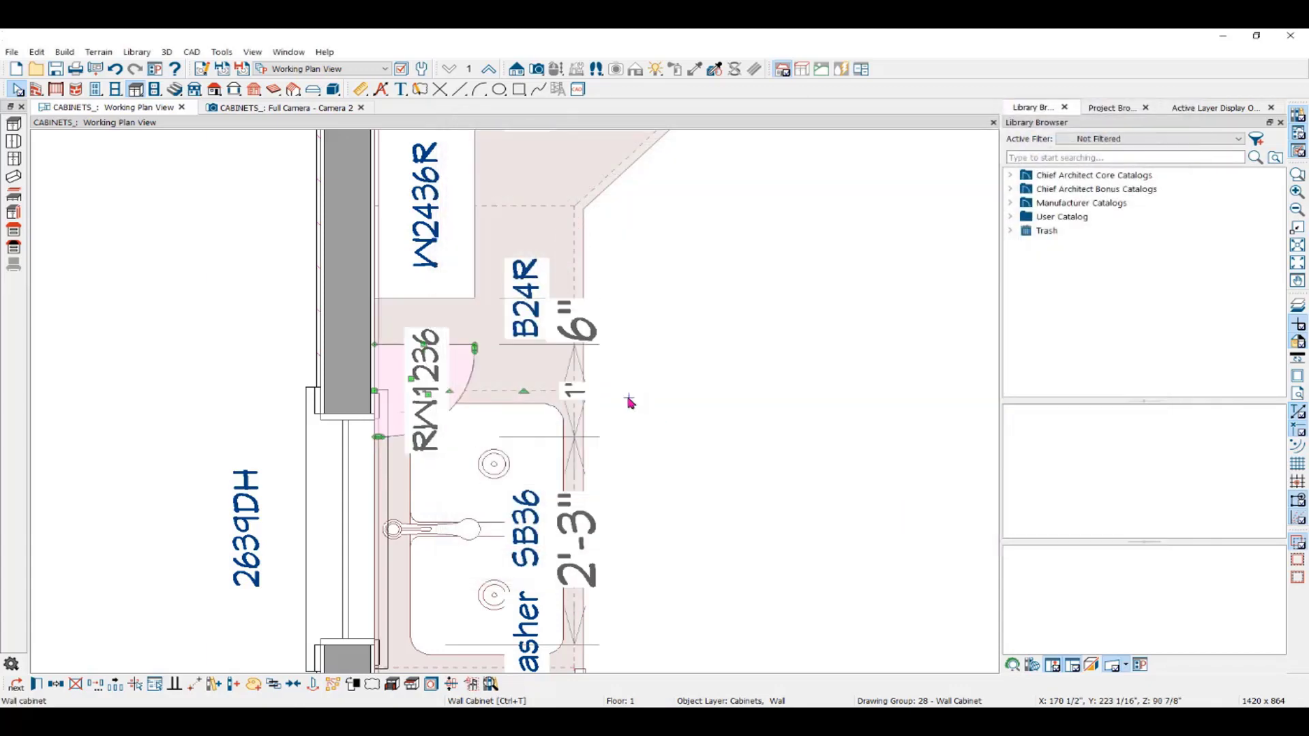
- Reflect a copy of the radius end wall cabinet about the sink base to sit beside W3636, and show the full camera view
scroll(403, 388, down, 3)
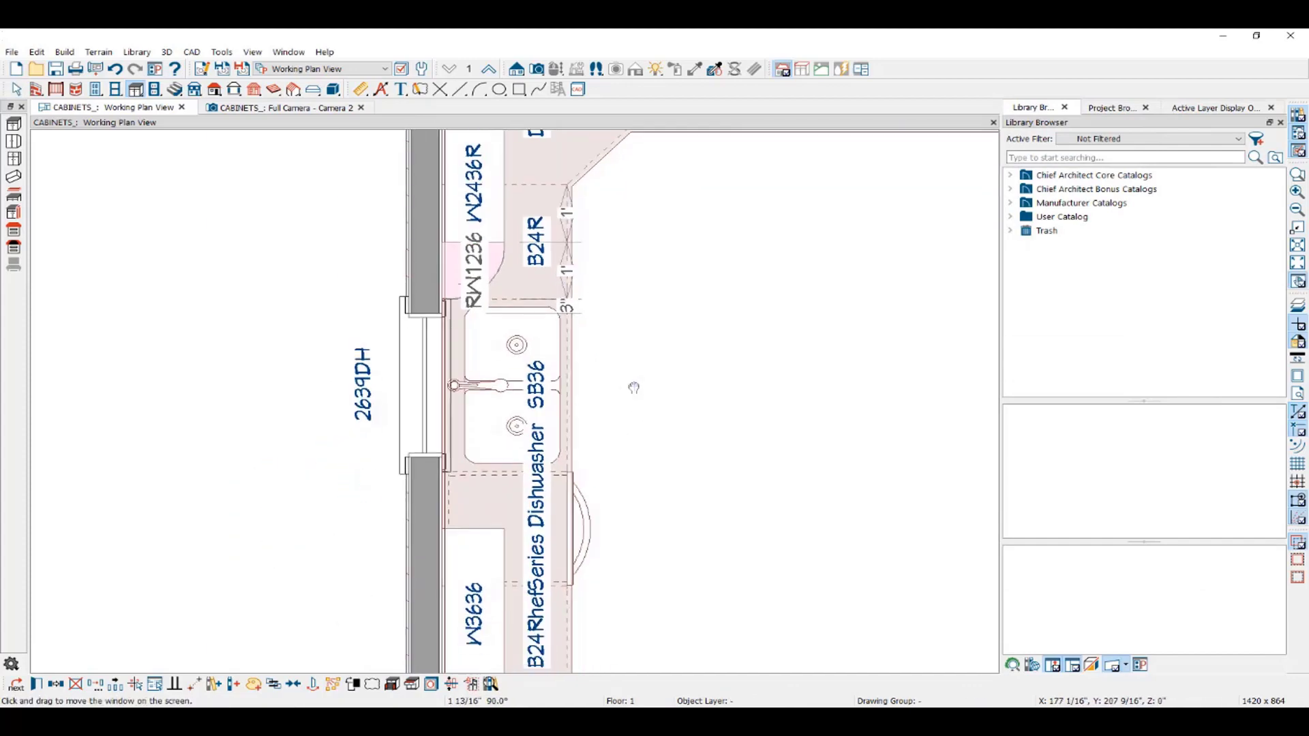
click(56, 684)
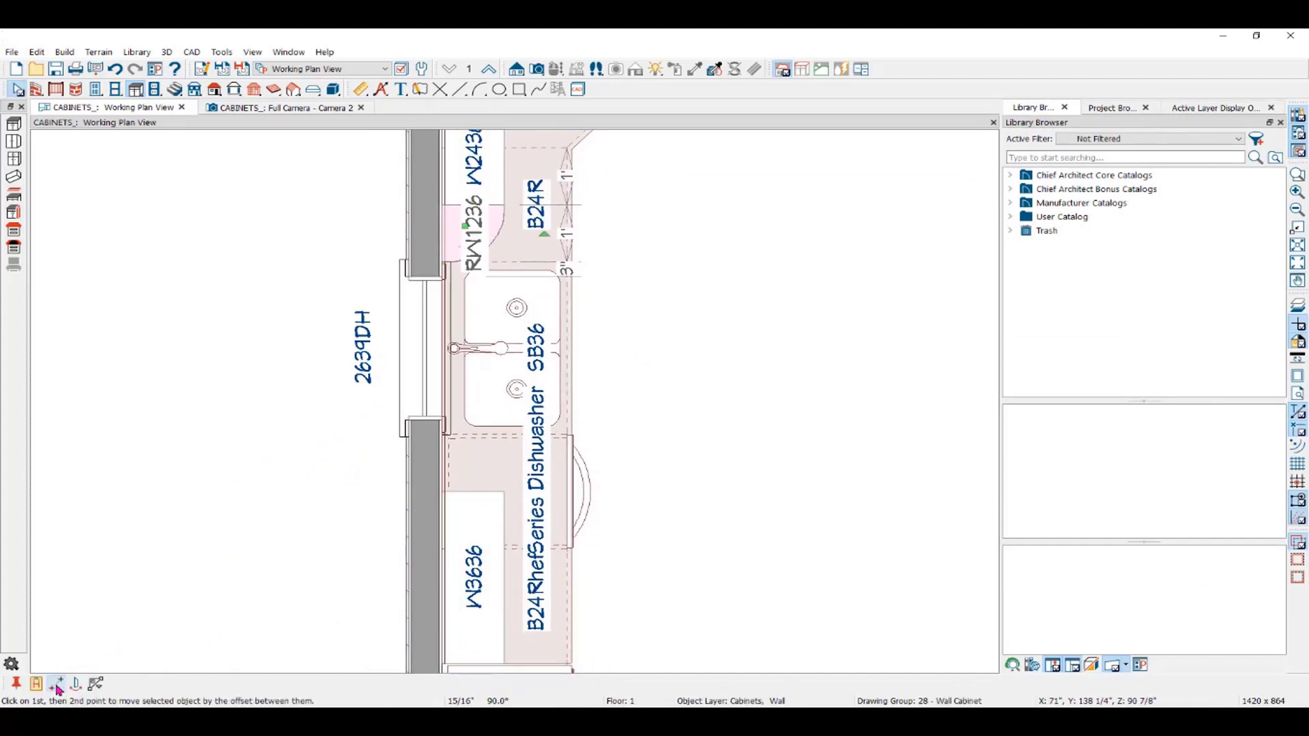
click(75, 685)
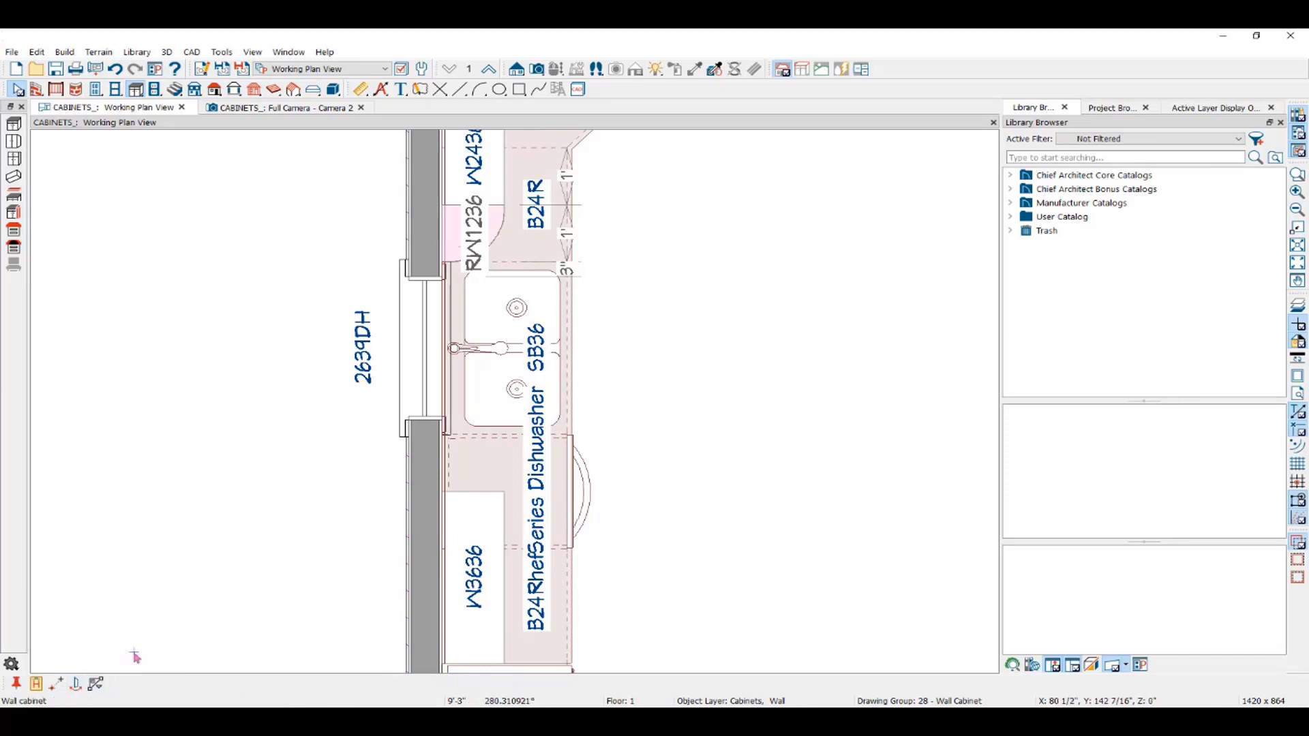
click(563, 354)
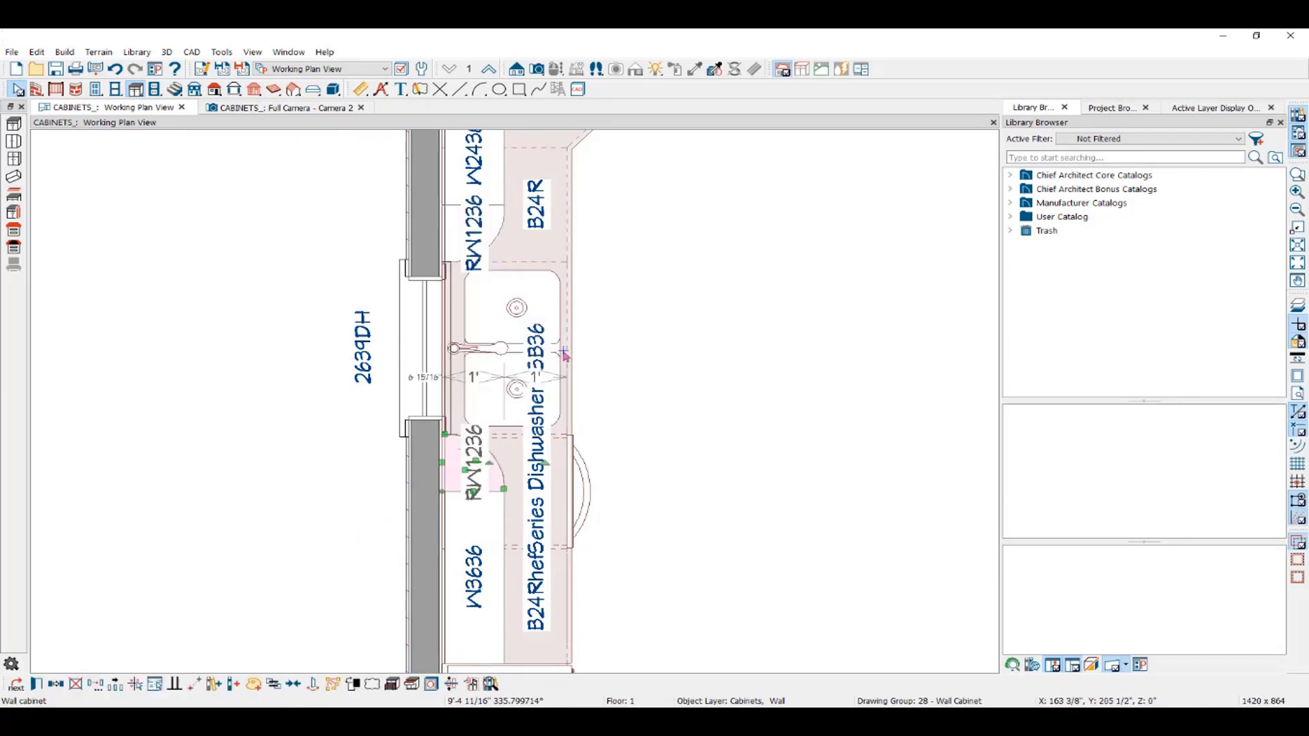
click(298, 109)
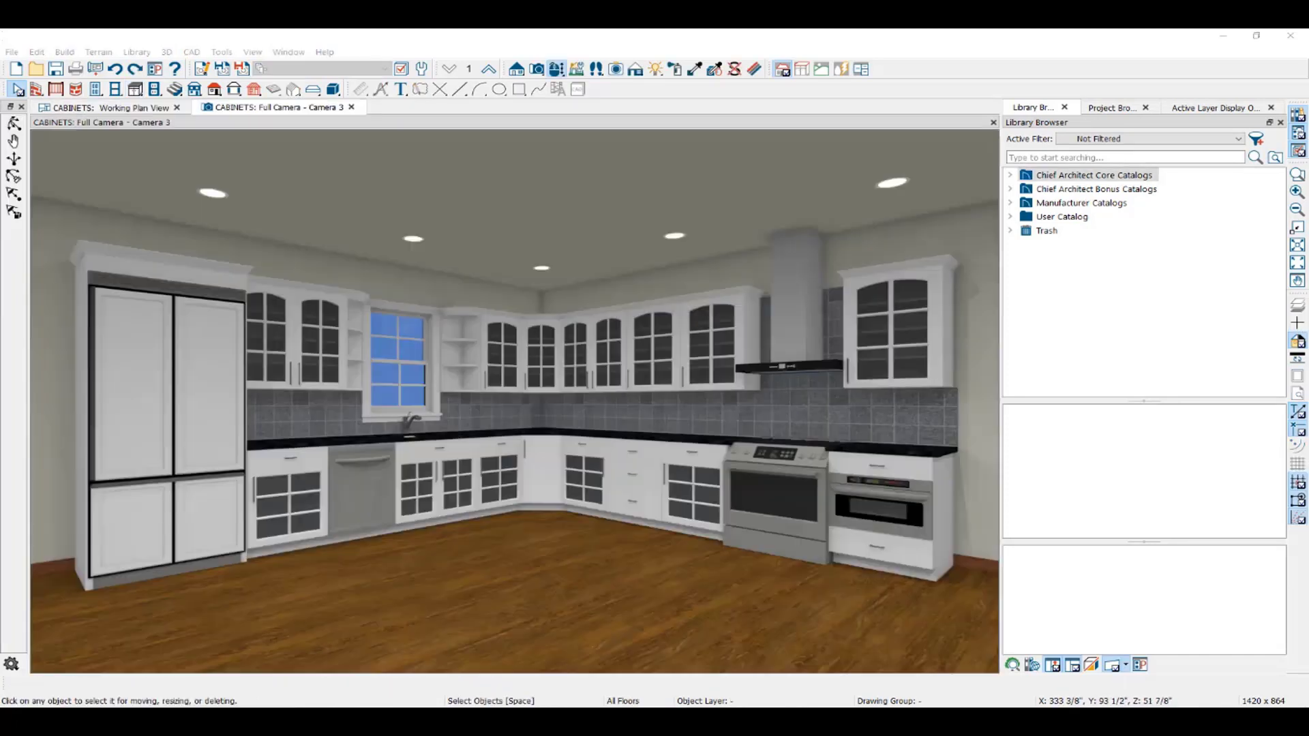